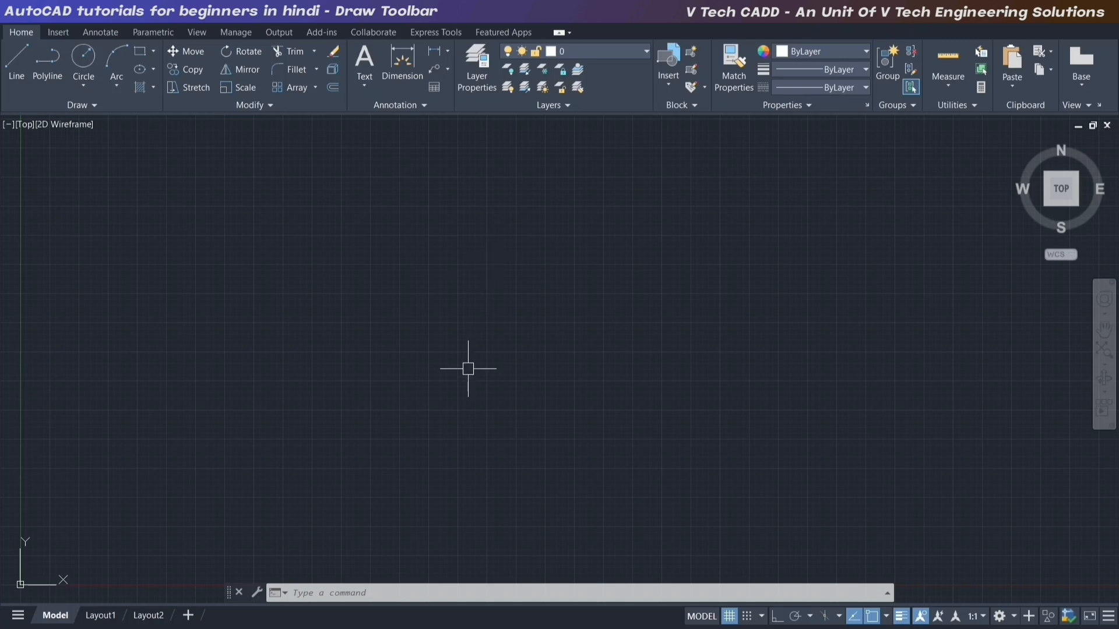
pyautogui.write('L')
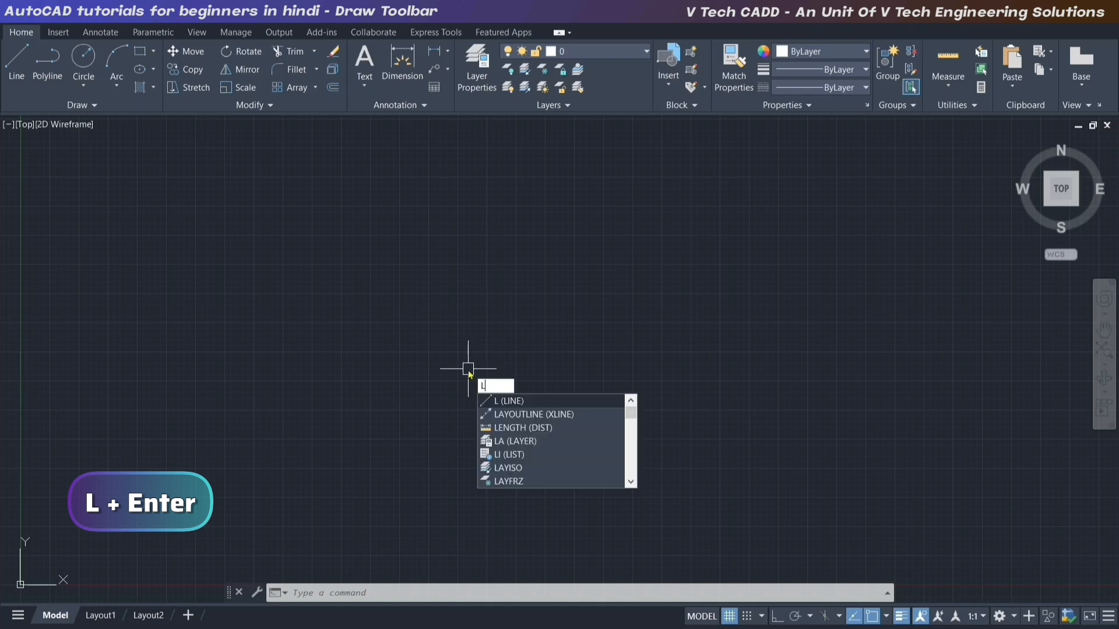
pyautogui.press('Return')
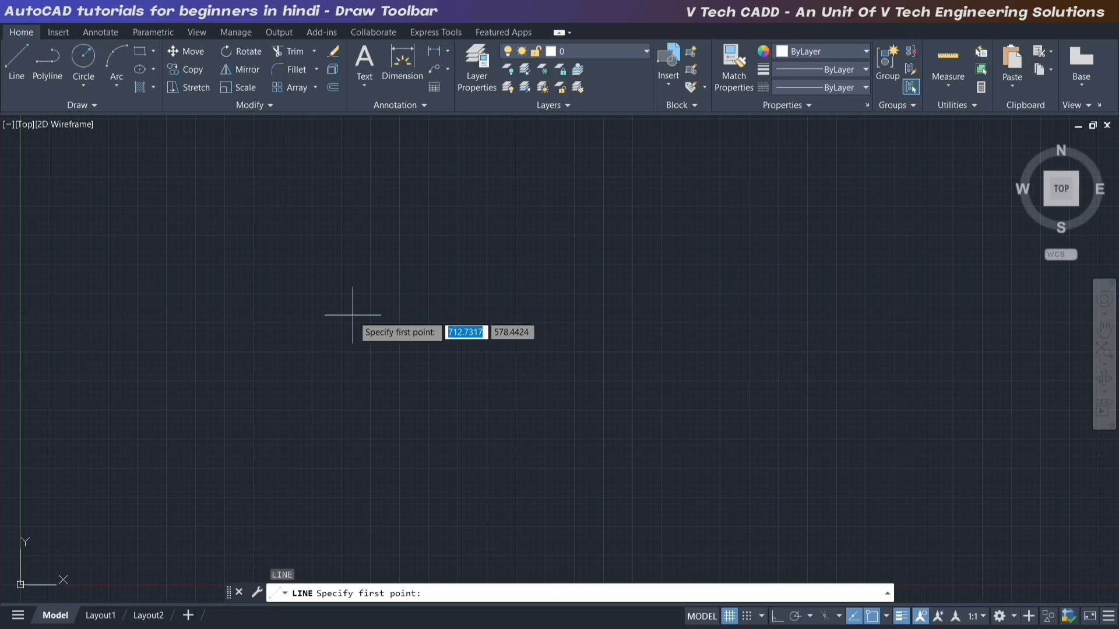
pyautogui.click(242, 342)
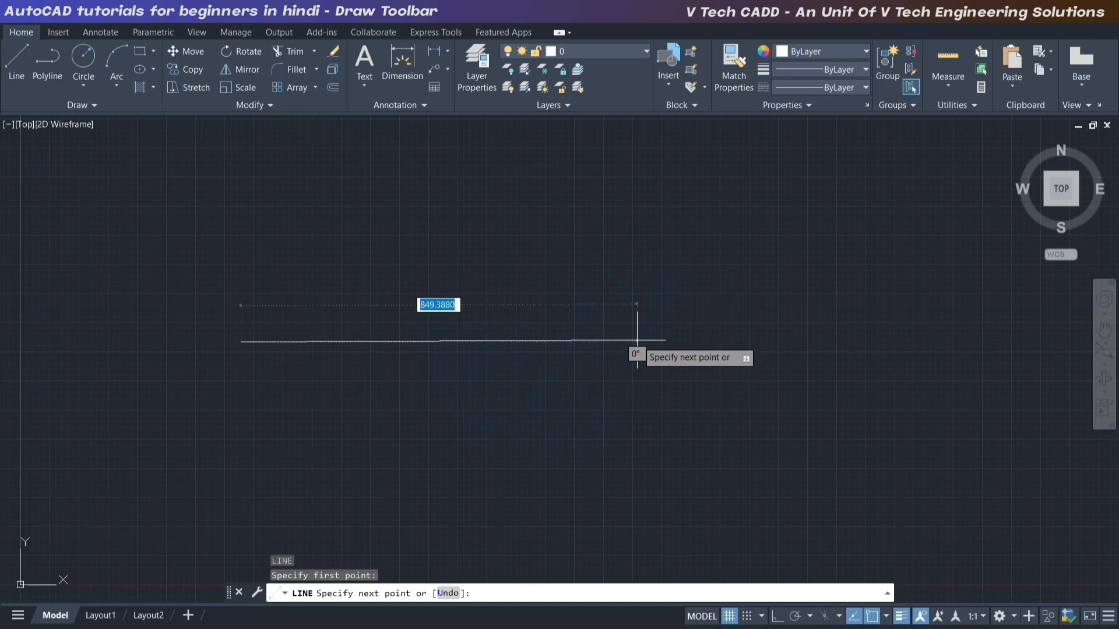
pyautogui.press('F8')
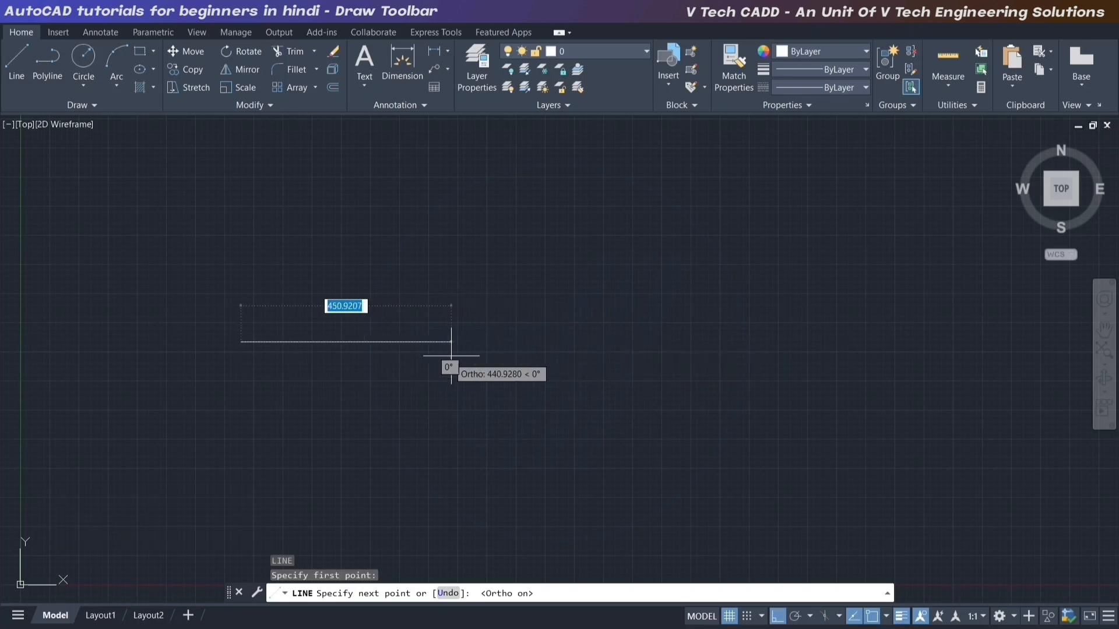
pyautogui.scroll(-2, 242, 312)
pyautogui.moveTo(289, 335); pyautogui.dragTo(305, 347, button='middle')
pyautogui.scroll(4, 216, 294)
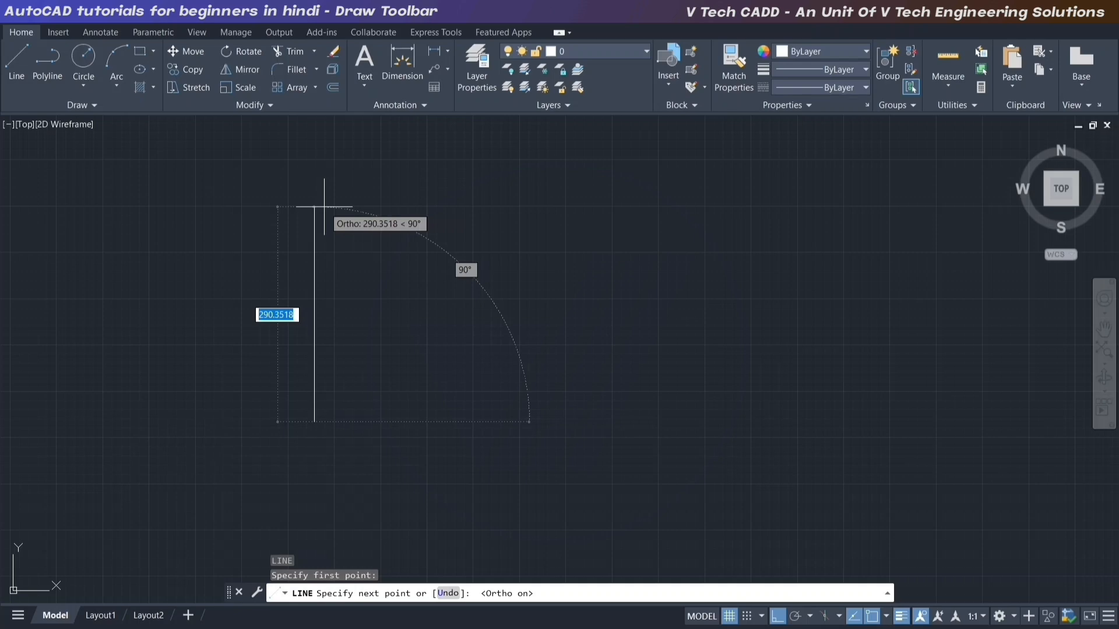
pyautogui.press('F8')
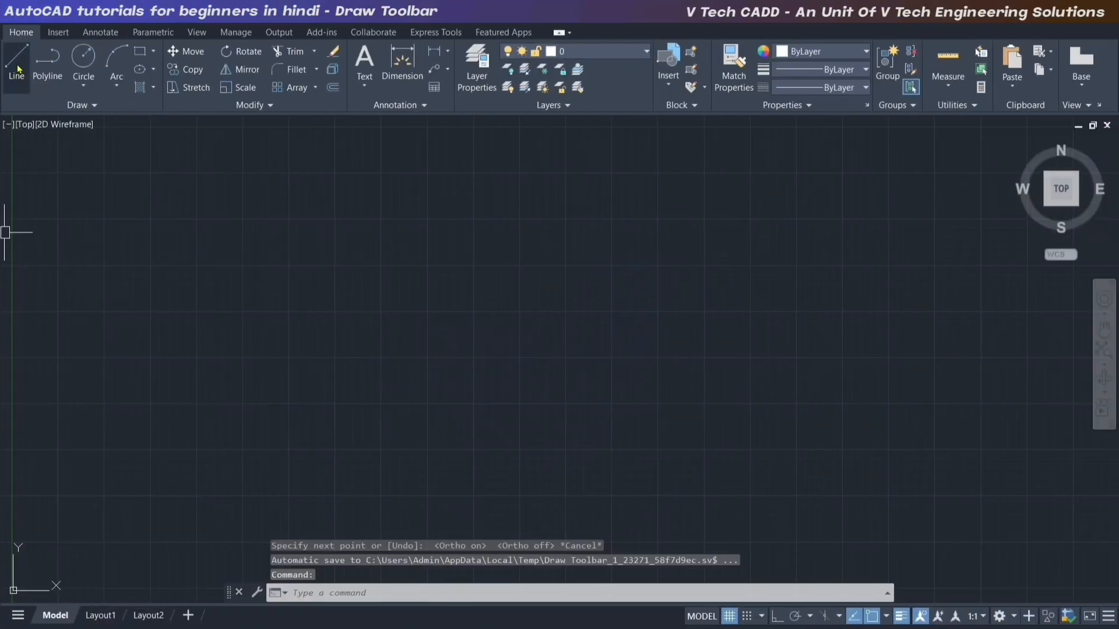
# - Turn Ortho on and draw a horizontal line 200 units long in the empty drawing
pyautogui.click(17, 67)
pyautogui.click(284, 340)
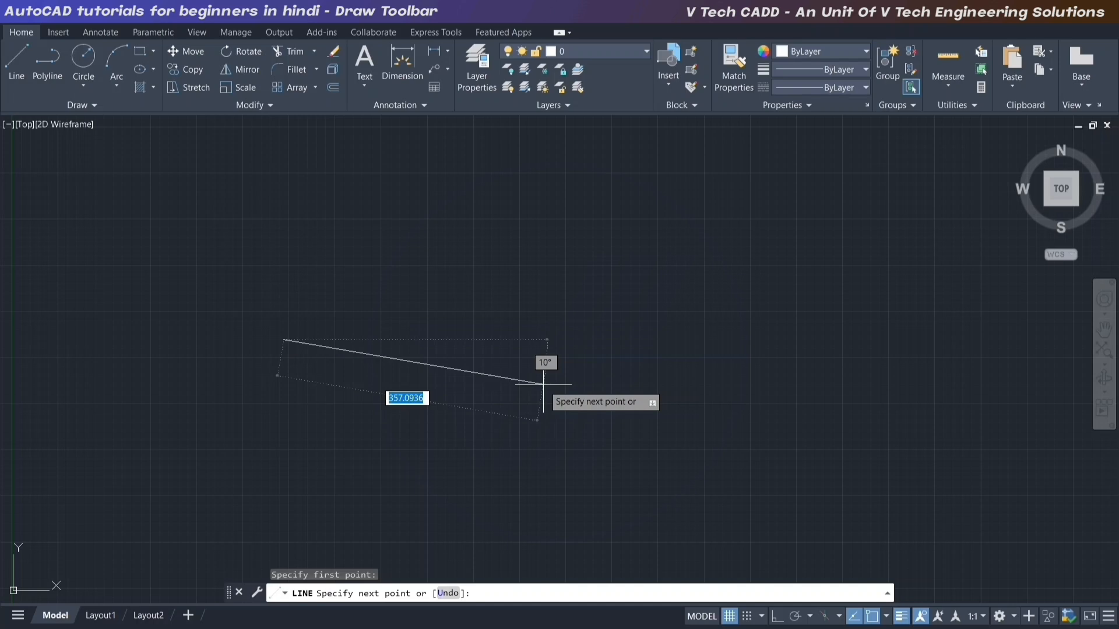
pyautogui.press('F8')
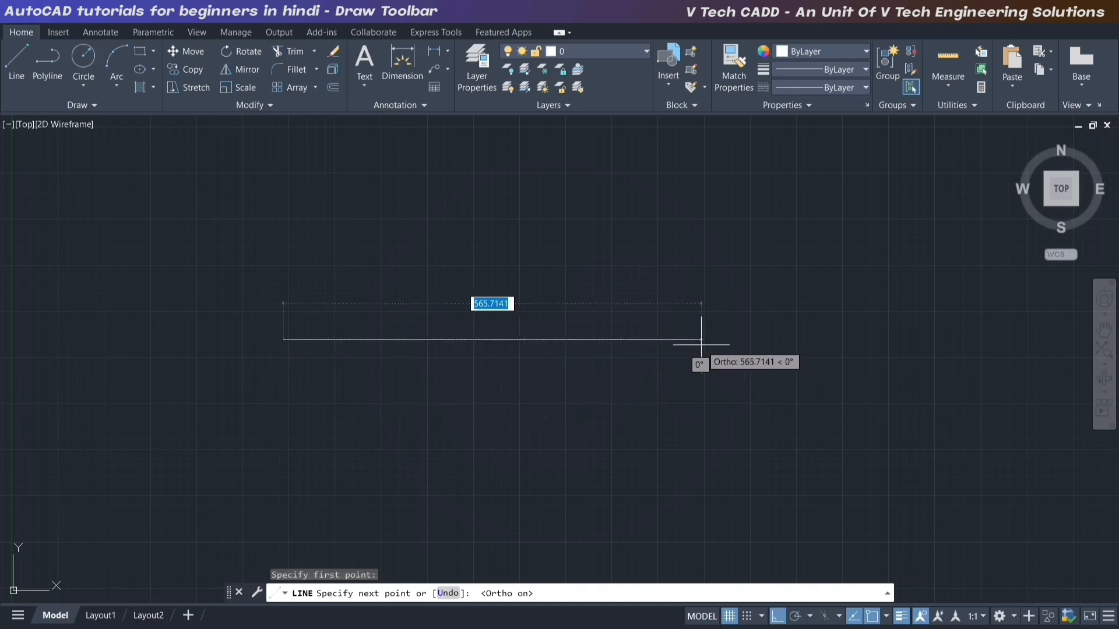
pyautogui.write('200')
pyautogui.press('Return')
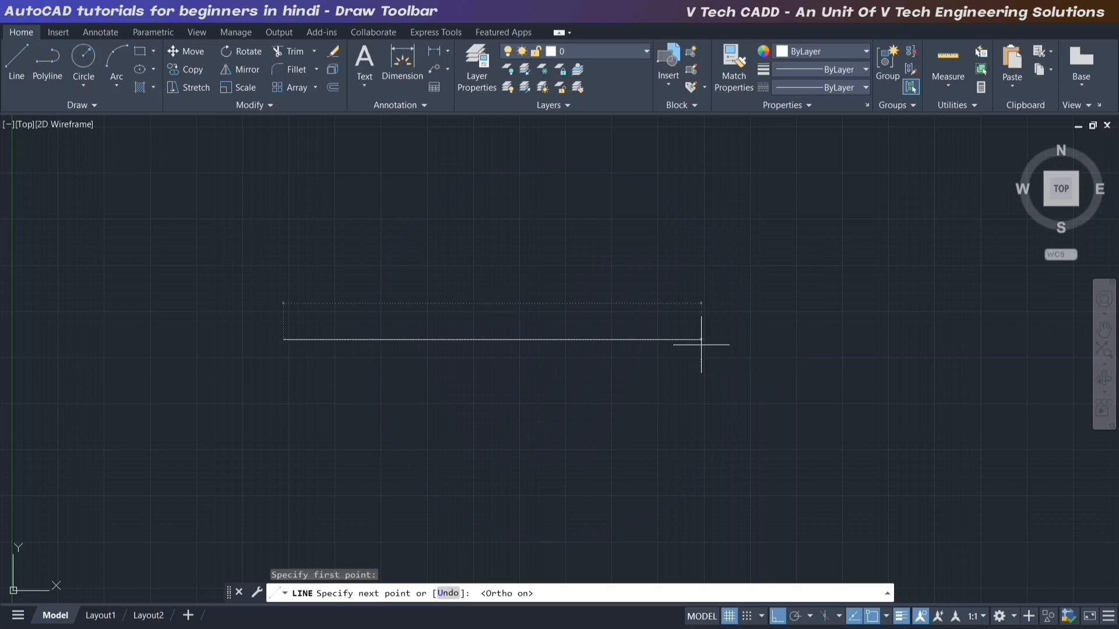
pyautogui.scroll(2, 450, 257)
pyautogui.moveTo(450, 256)
pyautogui.mouseDown(button='middle')
pyautogui.moveTo(680, 321)
pyautogui.moveTo(710, 351)
pyautogui.mouseUp(button='middle')
pyautogui.scroll(1, 709, 351)
pyautogui.moveTo(671, 441); pyautogui.dragTo(638, 336, button='middle')
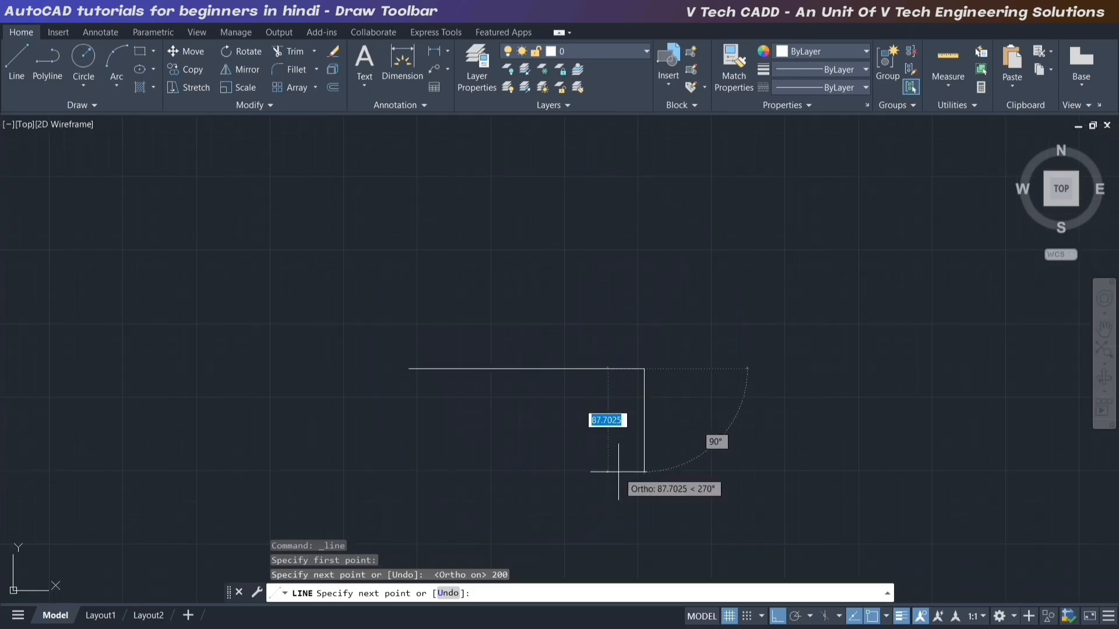
pyautogui.press('Escape')
pyautogui.scroll(2, 563, 411)
pyautogui.moveTo(542, 402); pyautogui.dragTo(539, 412, button='middle')
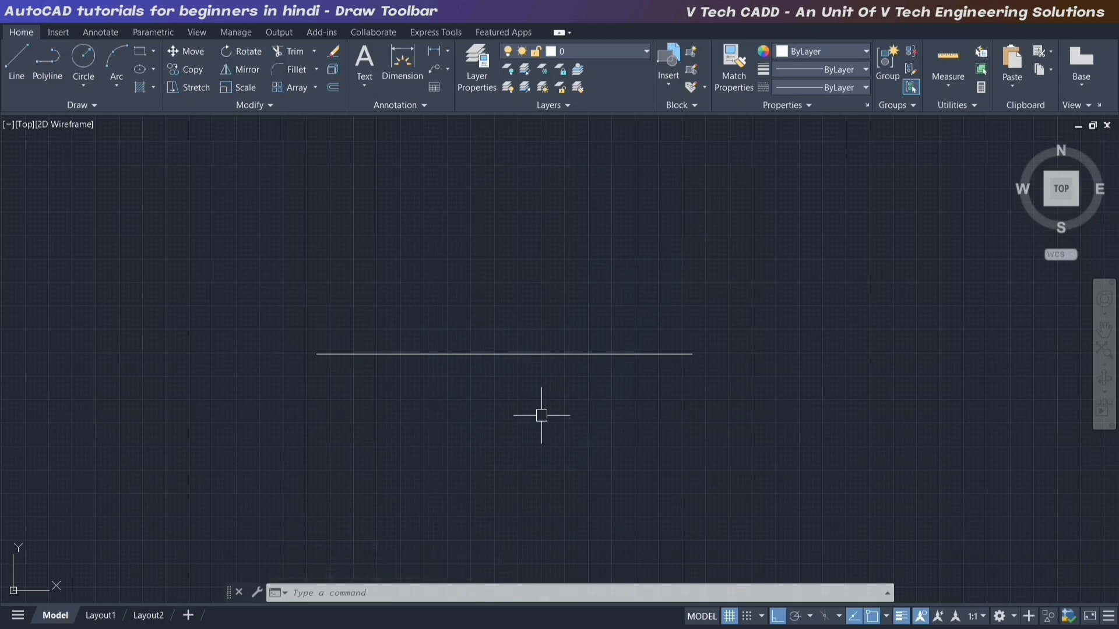
# - Place a linear dimension above the horizontal line, measured between its two endpoints
pyautogui.click(447, 52)
pyautogui.click(469, 75)
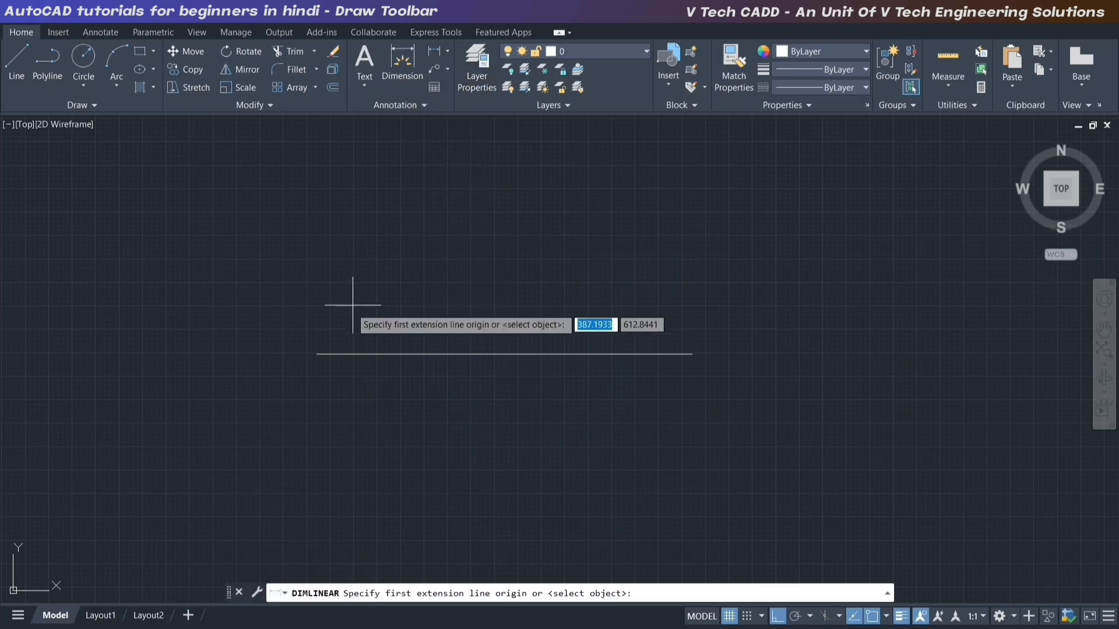
pyautogui.click(316, 354)
pyautogui.click(692, 354)
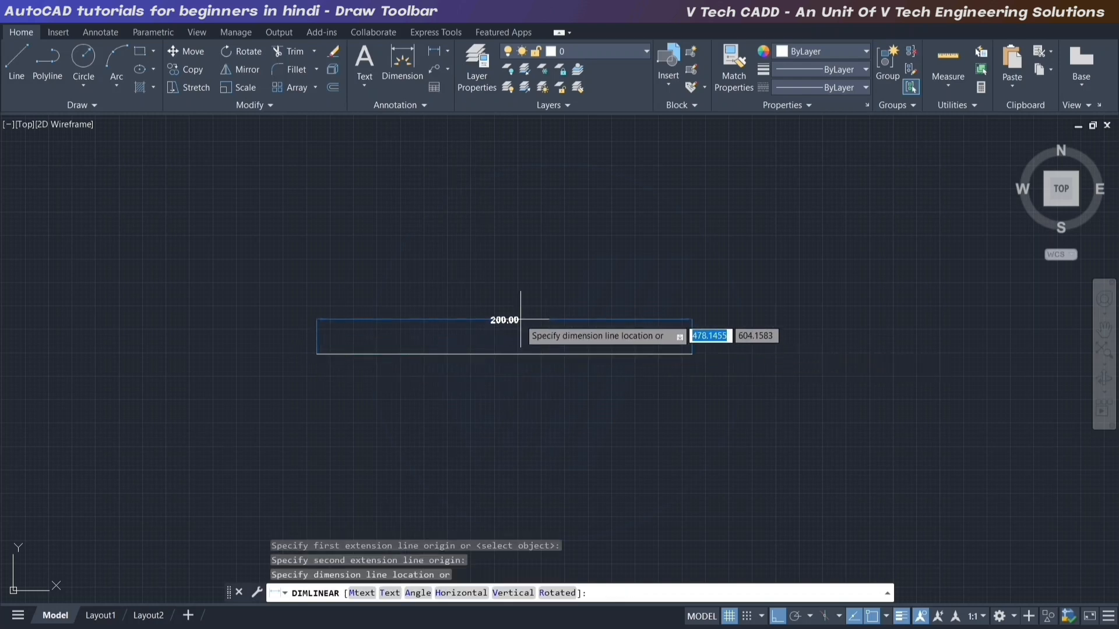
pyautogui.click(500, 313)
pyautogui.scroll(3, 485, 343)
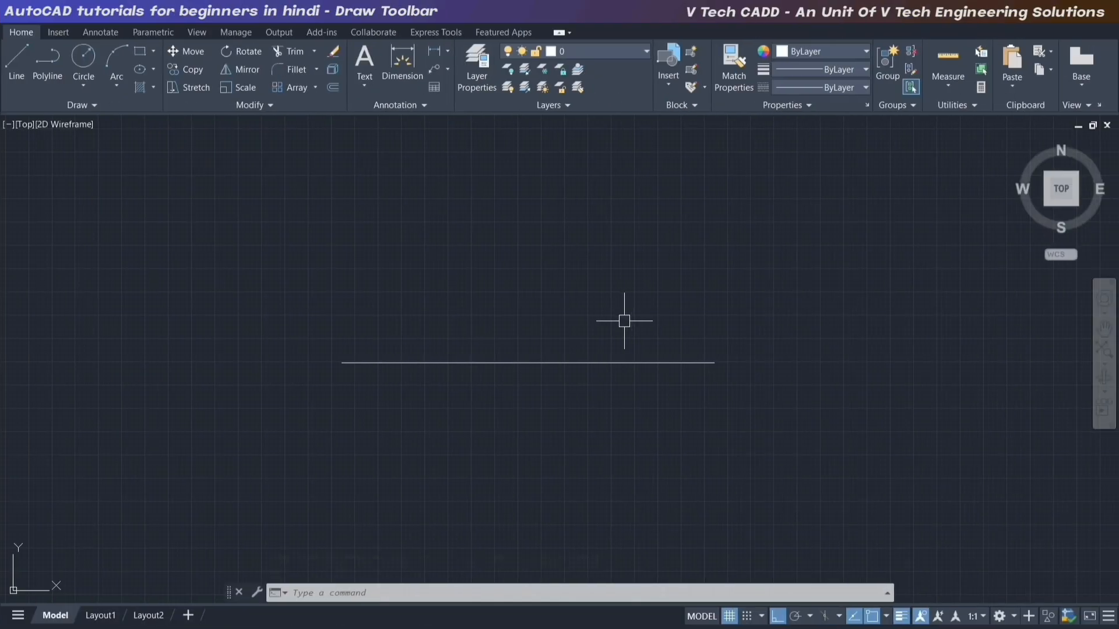
pyautogui.write('l')
pyautogui.press('Return')
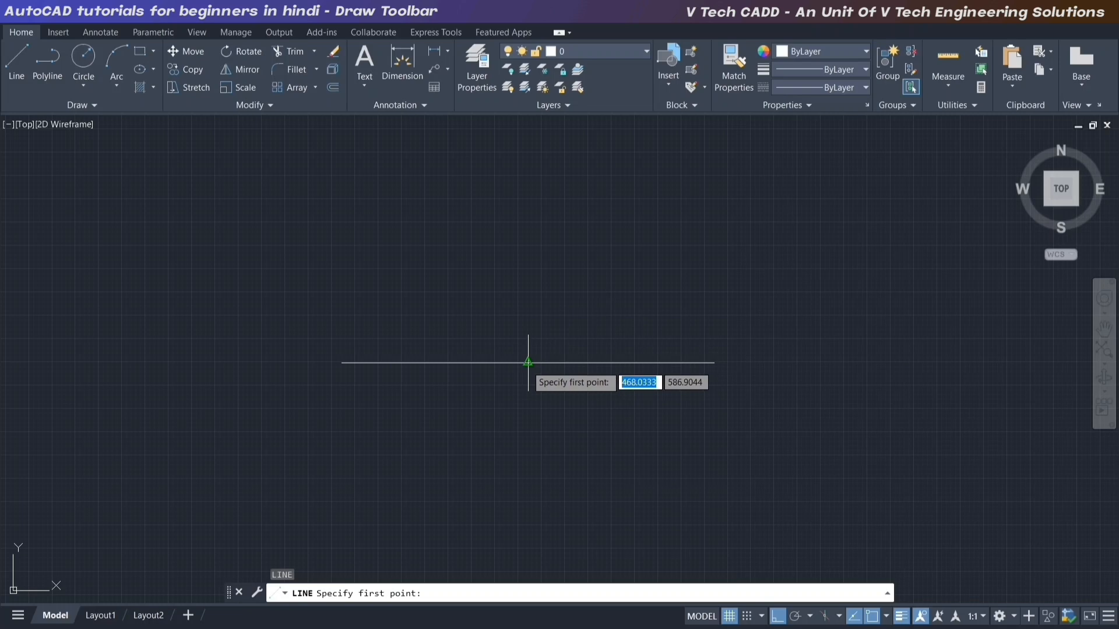
pyautogui.scroll(2, 524, 346)
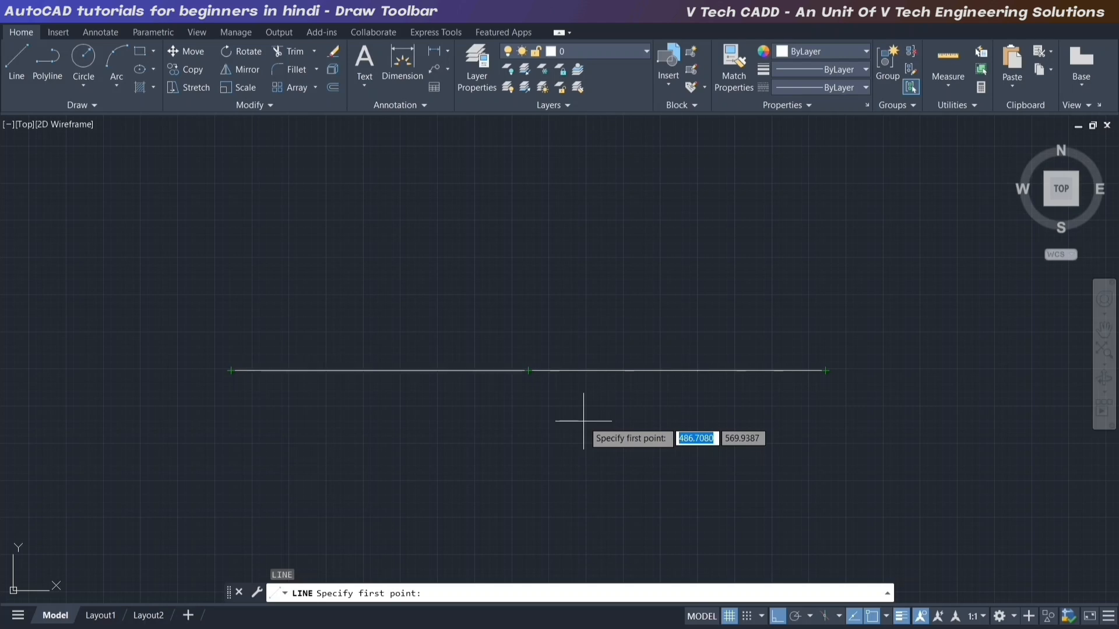
pyautogui.press('Escape')
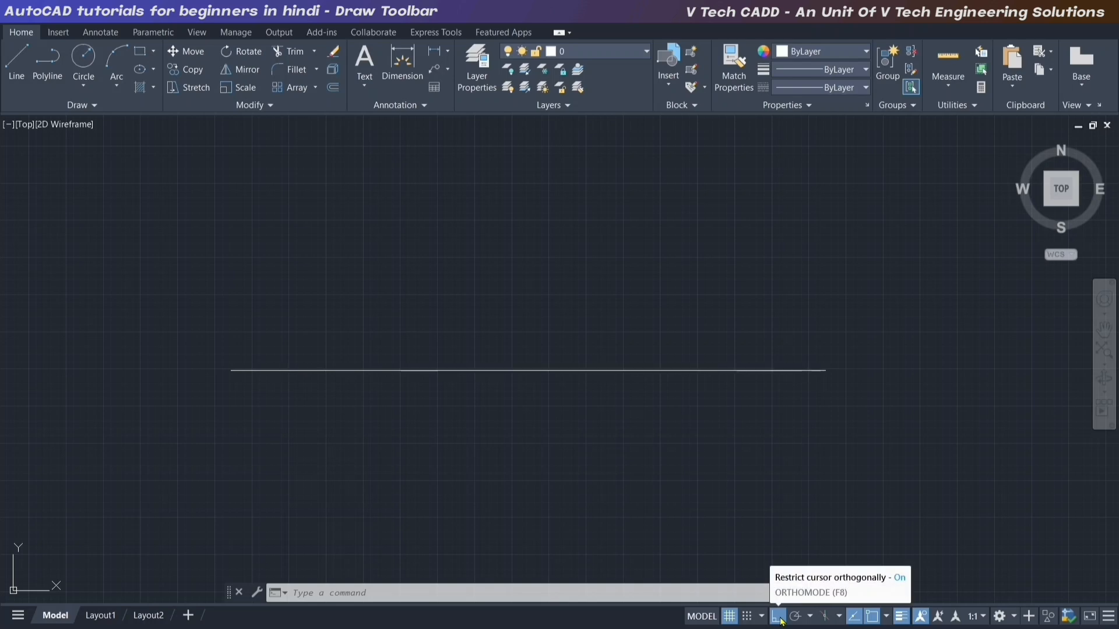
# - Turn off the Midpoint object snap to test the Line command on the horizontal line without it, and restore the snap
pyautogui.click(886, 617)
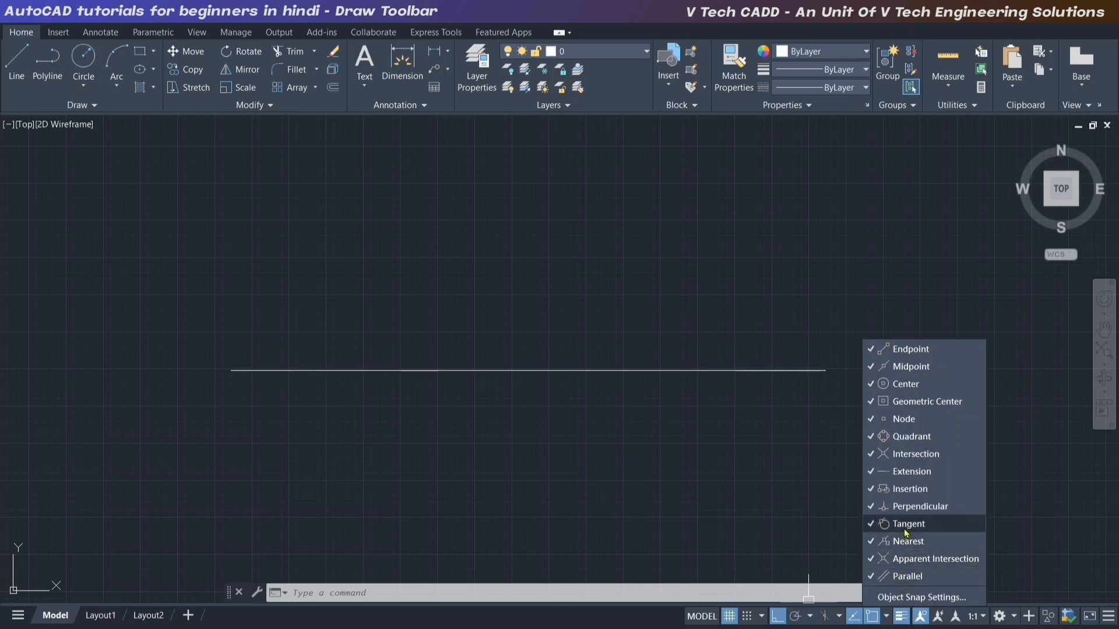
pyautogui.click(879, 367)
pyautogui.write('l')
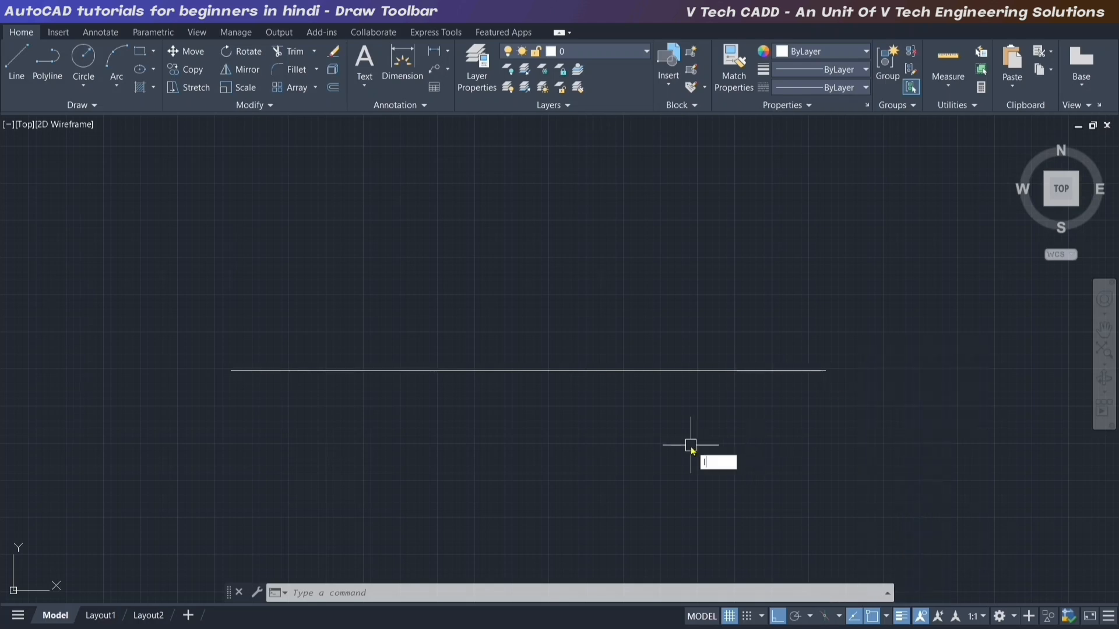
pyautogui.press('Return')
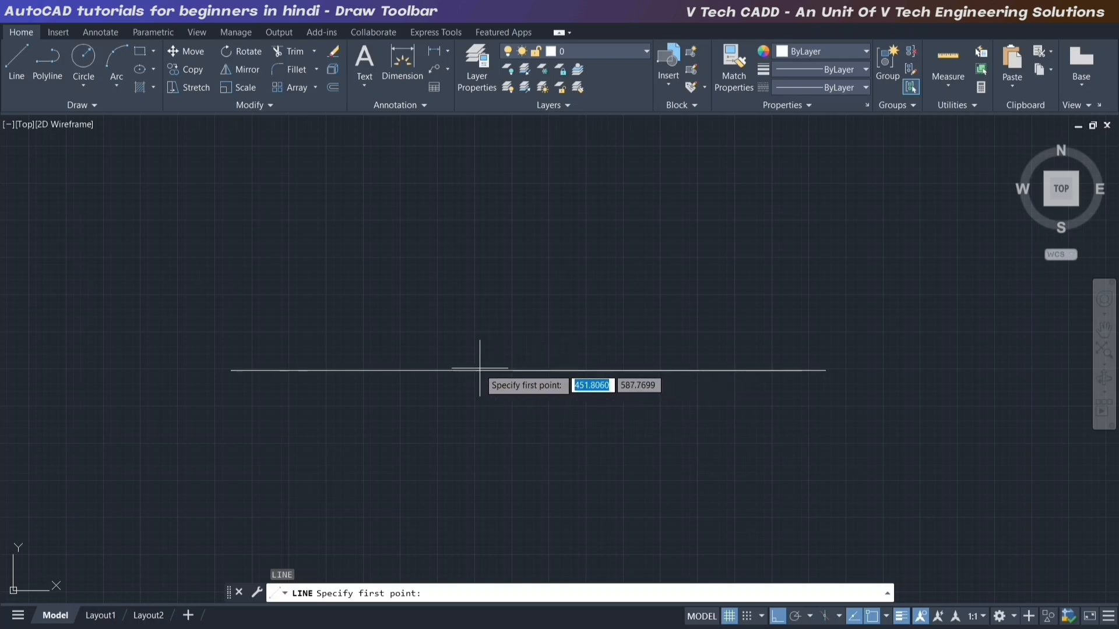
pyautogui.press('Escape')
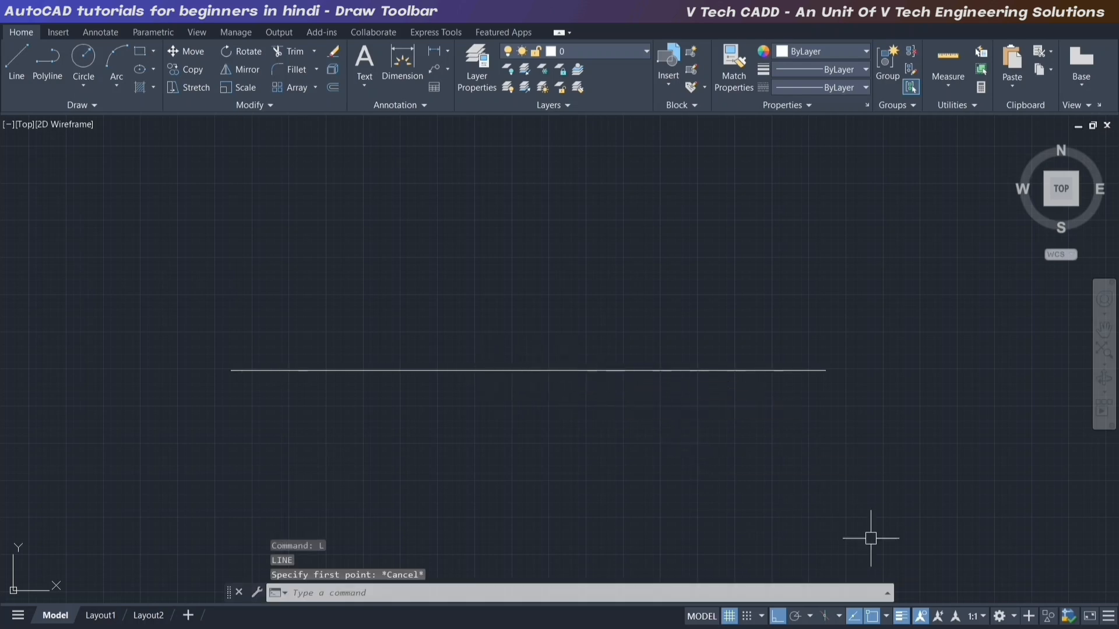
pyautogui.click(886, 617)
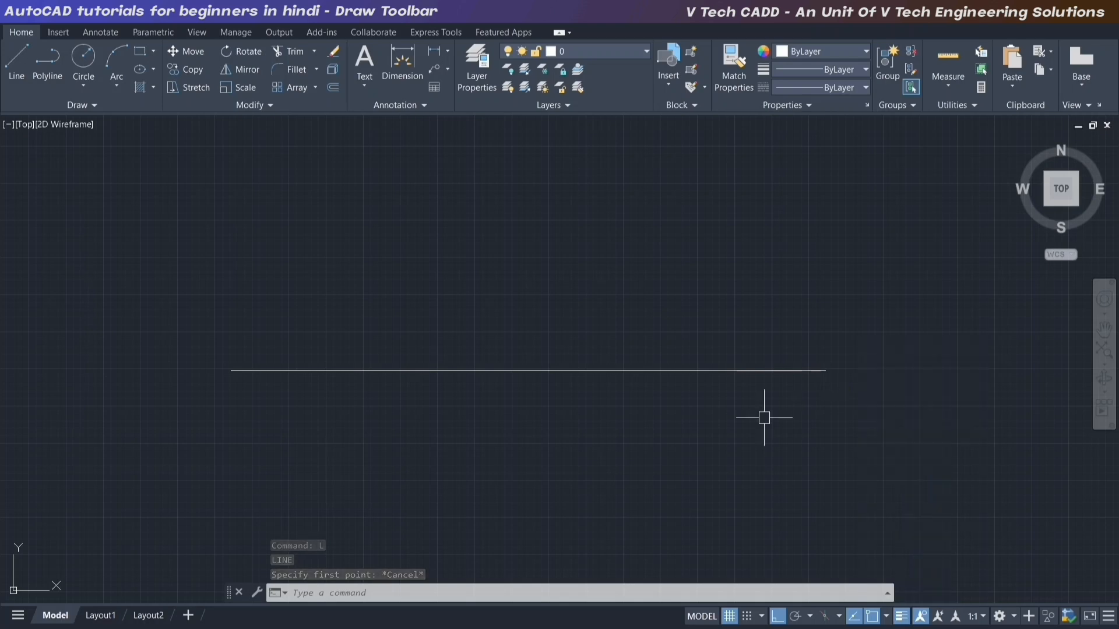
# - Draw a vertical line 300 units long upward from the midpoint of the horizontal line
pyautogui.scroll(-2, 716, 453)
pyautogui.moveTo(712, 458); pyautogui.dragTo(620, 463, button='middle')
pyautogui.write('l')
pyautogui.press('Return')
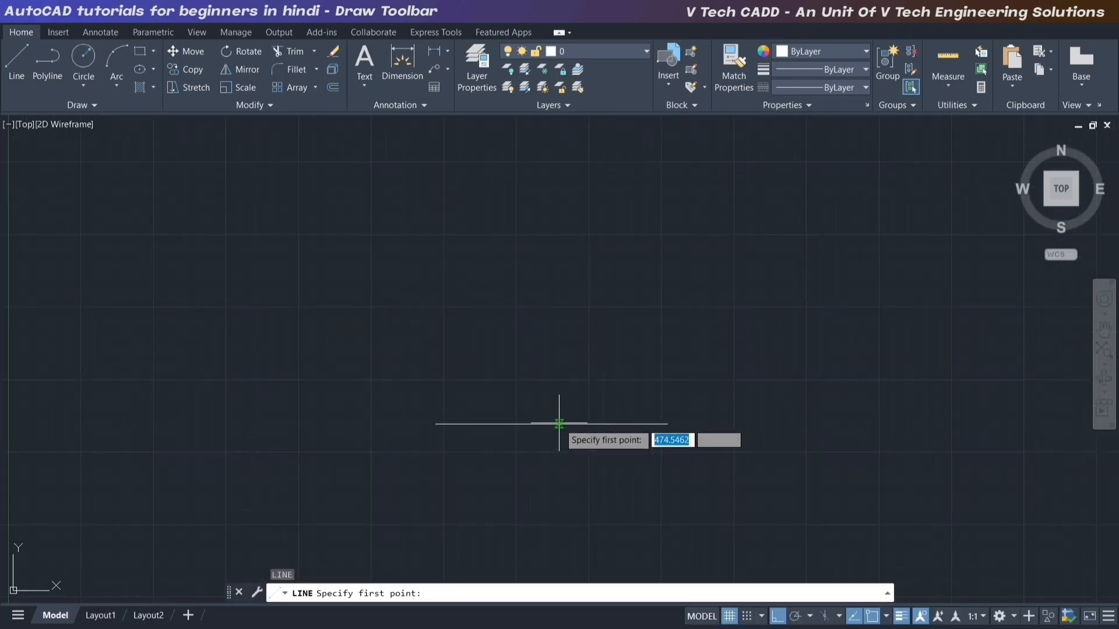
pyautogui.click(551, 424)
pyautogui.scroll(2, 561, 357)
pyautogui.scroll(-1, 553, 313)
pyautogui.write('300')
pyautogui.press('Return')
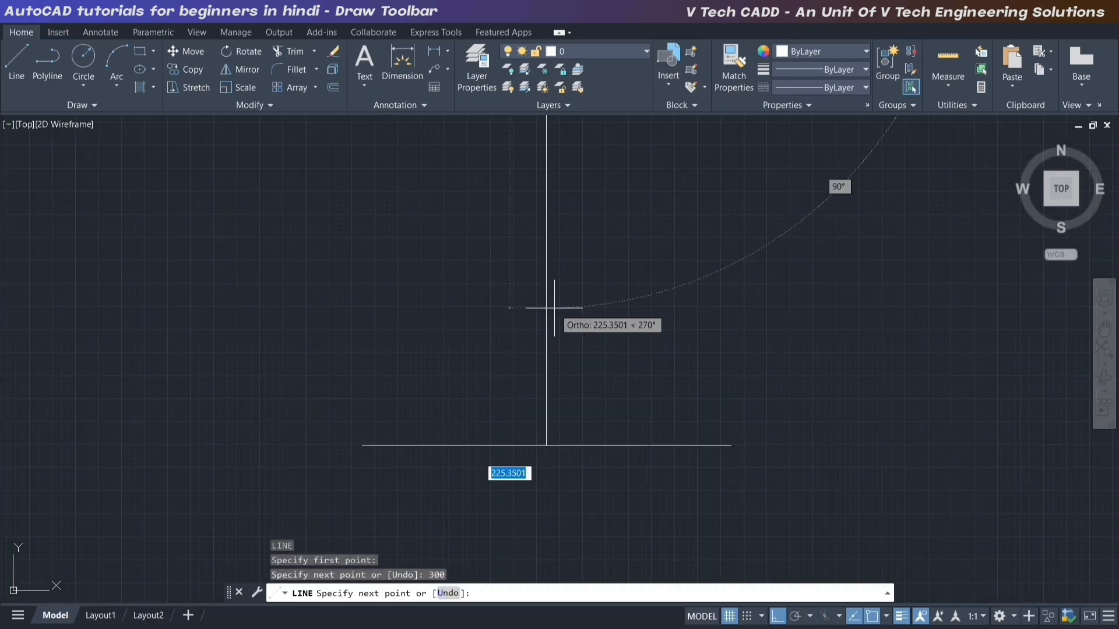
pyautogui.scroll(-2, 518, 328)
pyautogui.moveTo(515, 337); pyautogui.dragTo(507, 392, button='middle')
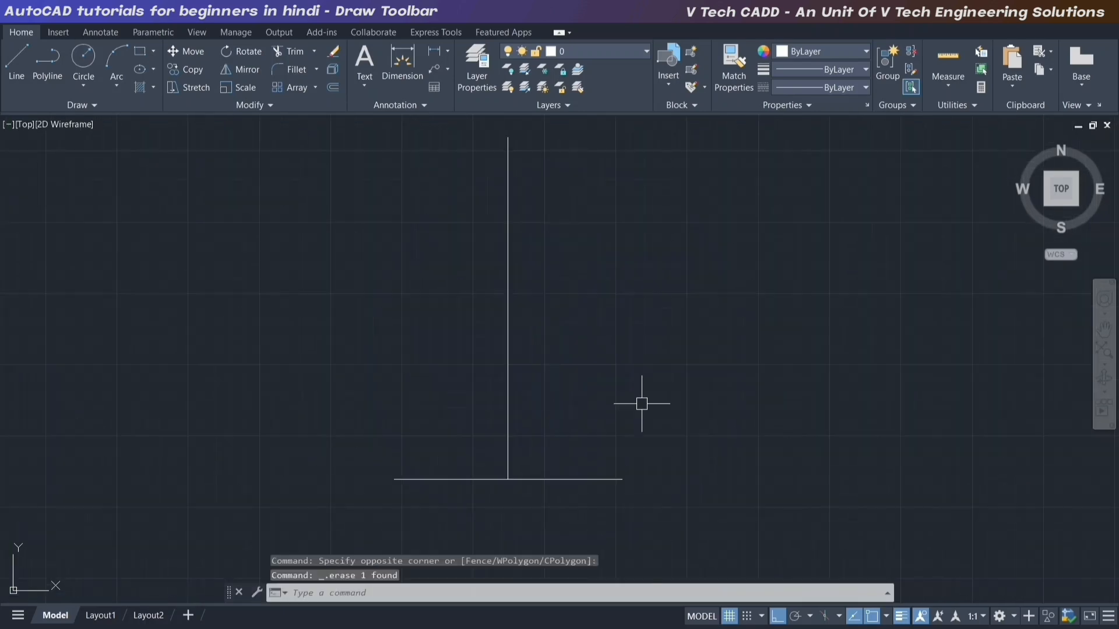
# - Draw the right, top and left sides of a rectangle about 145 units high on the horizontal base line
pyautogui.write('l')
pyautogui.press('Return')
pyautogui.click(622, 479)
pyautogui.click(622, 314)
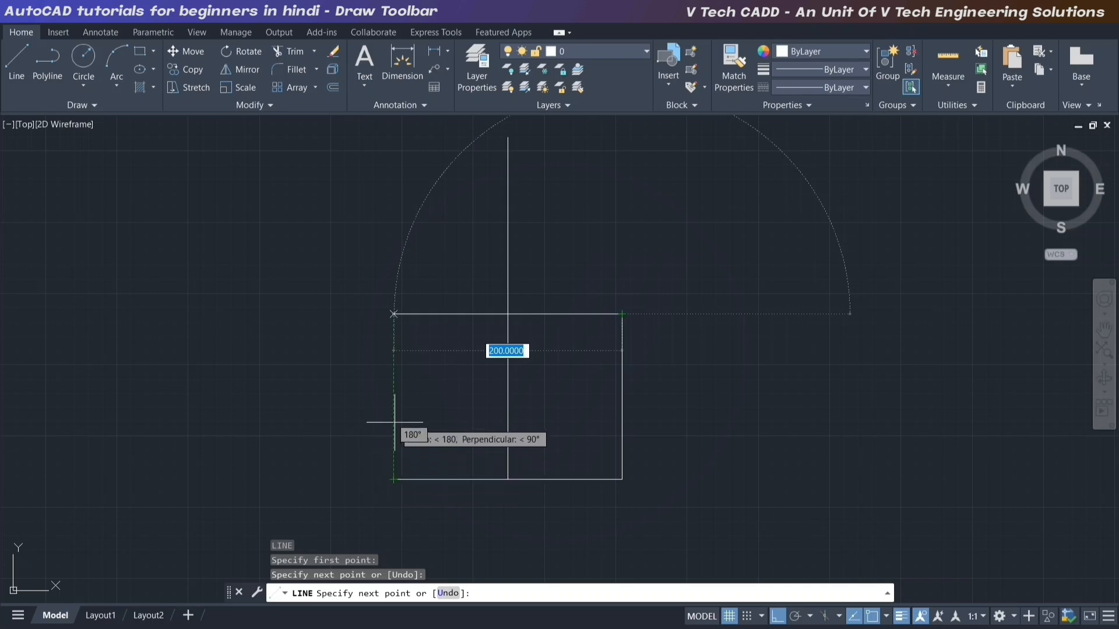
pyautogui.scroll(2, 395, 417)
pyautogui.moveTo(395, 418); pyautogui.dragTo(495, 335, button='middle')
pyautogui.scroll(-2, 463, 366)
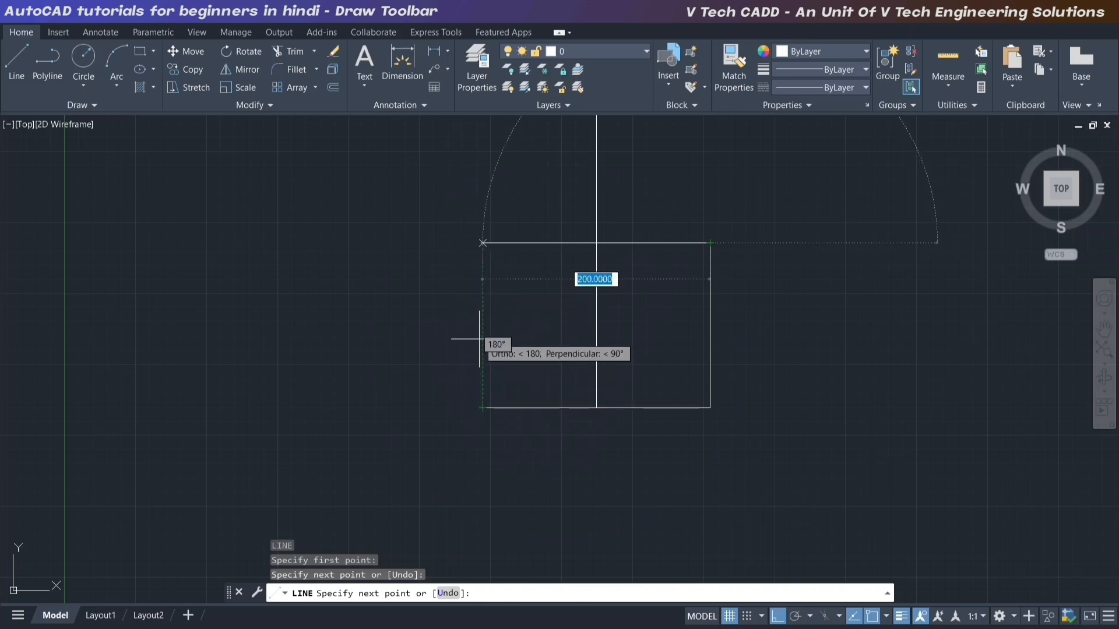
pyautogui.click(482, 243)
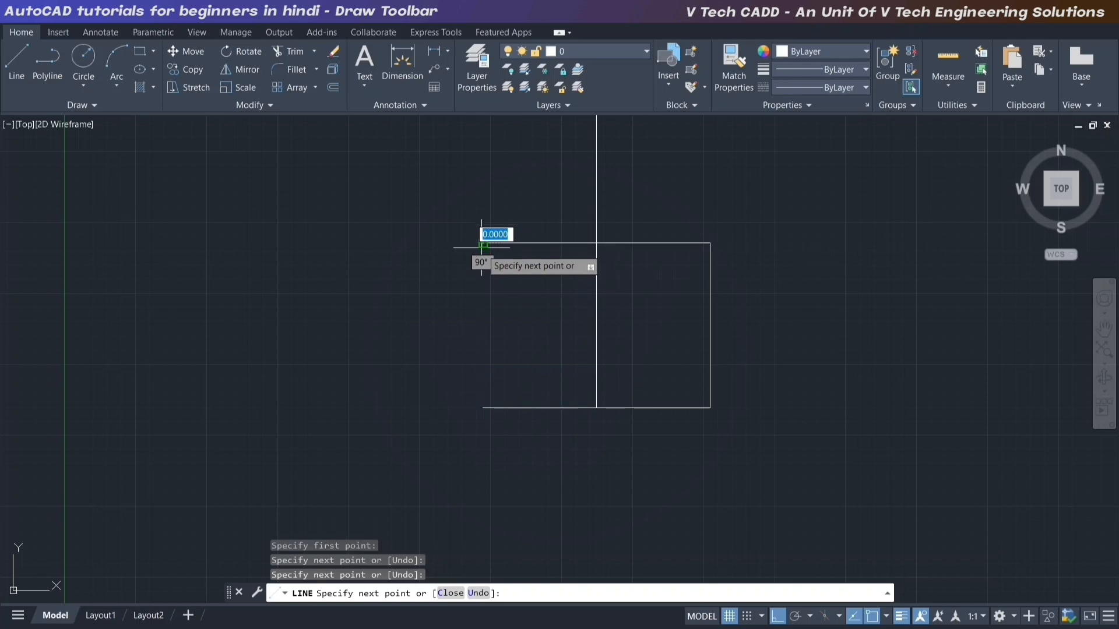
pyautogui.click(483, 408)
pyautogui.rightClick(542, 318)
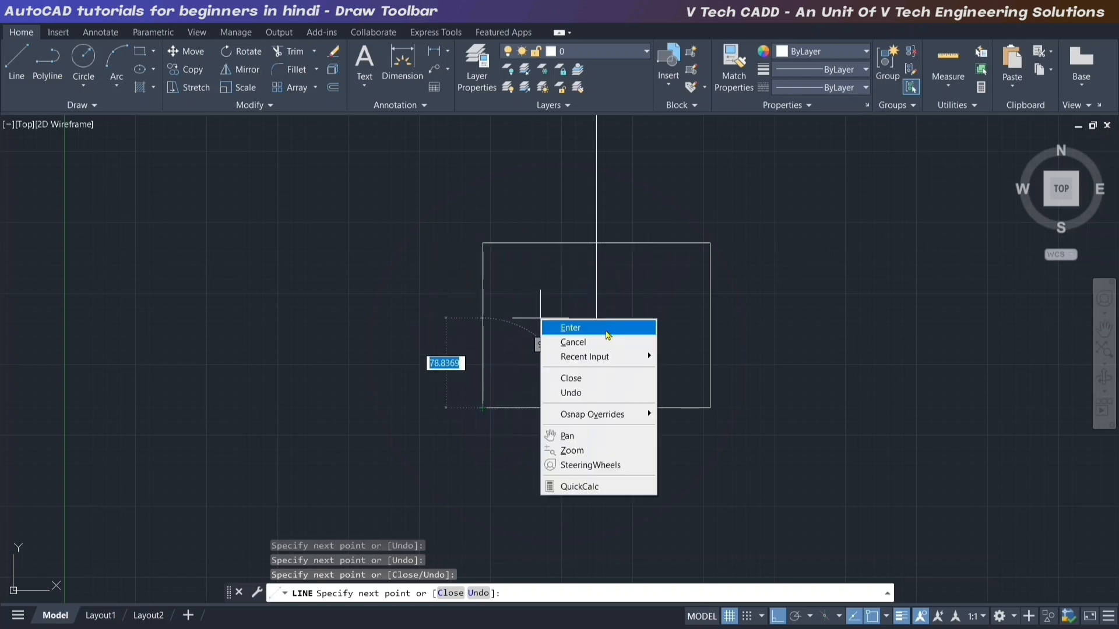
pyautogui.click(563, 325)
# - Delete the vertical line running through the middle of the rectangle
pyautogui.moveTo(641, 216); pyautogui.dragTo(653, 285, button='middle')
pyautogui.moveTo(654, 285); pyautogui.dragTo(571, 249)
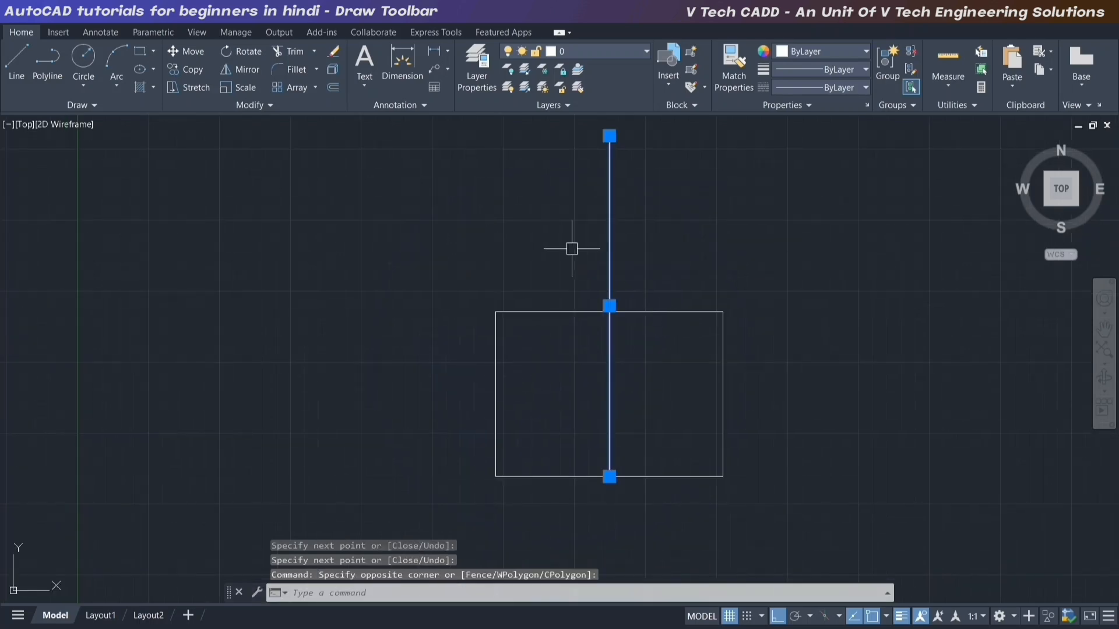
pyautogui.press('Delete')
# - Select the rectangle's four sides one by one to check whether they are separate lines, and clear the selection
pyautogui.moveTo(605, 390)
pyautogui.mouseDown(button='middle')
pyautogui.moveTo(547, 393)
pyautogui.moveTo(547, 376)
pyautogui.mouseUp(button='middle')
pyautogui.click(543, 277)
pyautogui.click(639, 350)
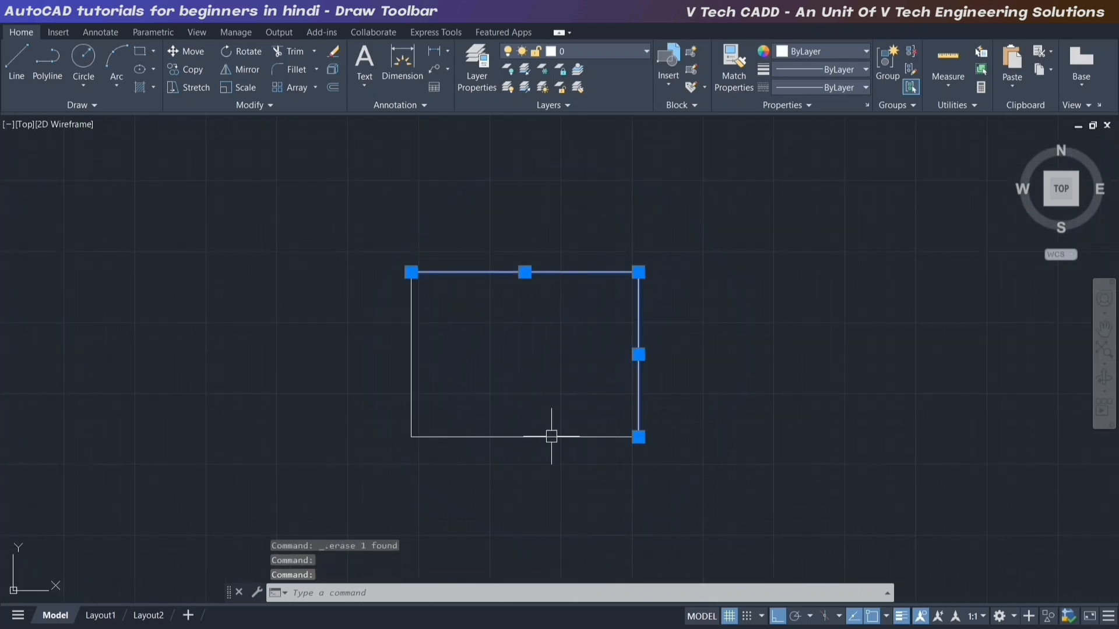
pyautogui.click(542, 436)
pyautogui.moveTo(417, 380); pyautogui.dragTo(372, 392)
pyautogui.click(372, 393)
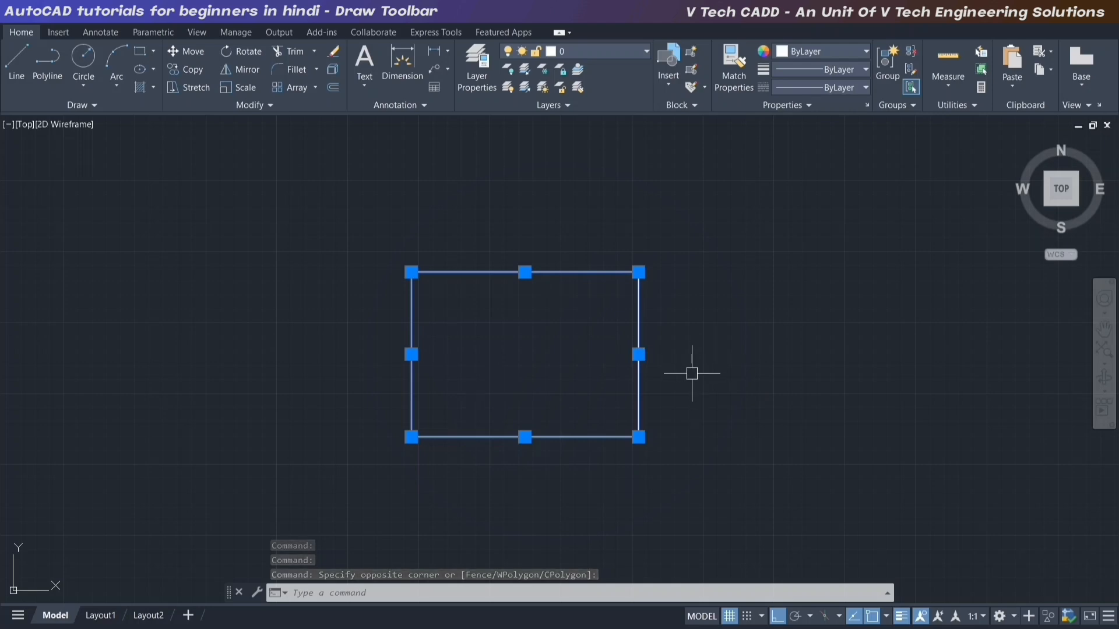
pyautogui.press('Escape')
# - Stretch the lower endpoint of the rectangle's right side horizontally outward, and undo the stretch
pyautogui.click(640, 345)
pyautogui.scroll(2, 620, 341)
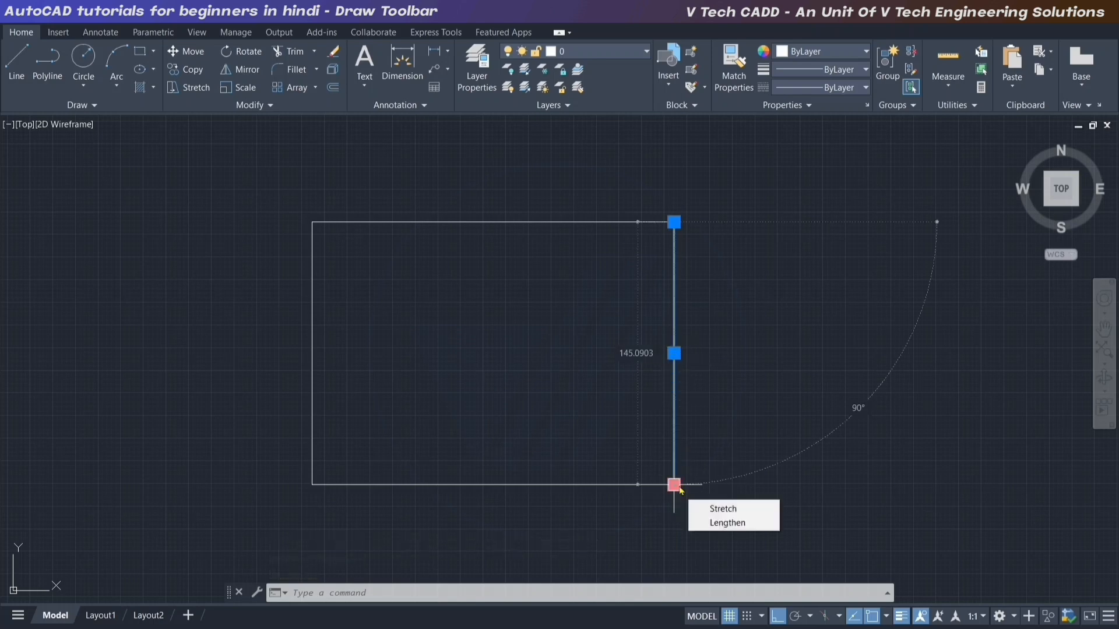
pyautogui.click(674, 485)
pyautogui.click(878, 485)
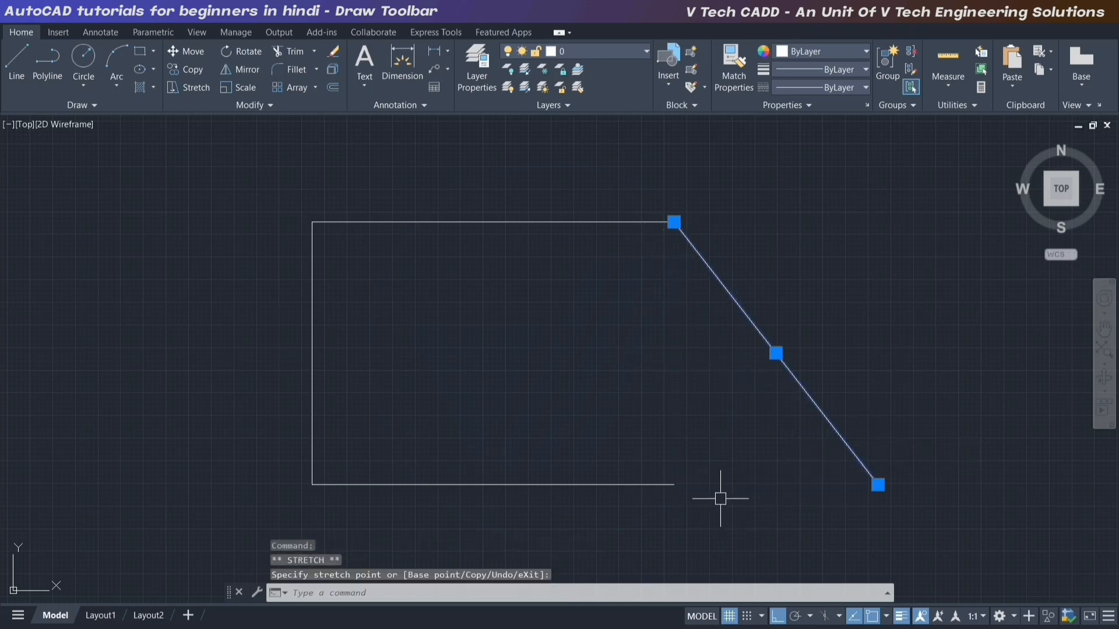
pyautogui.hotkey('ctrl', 'z')
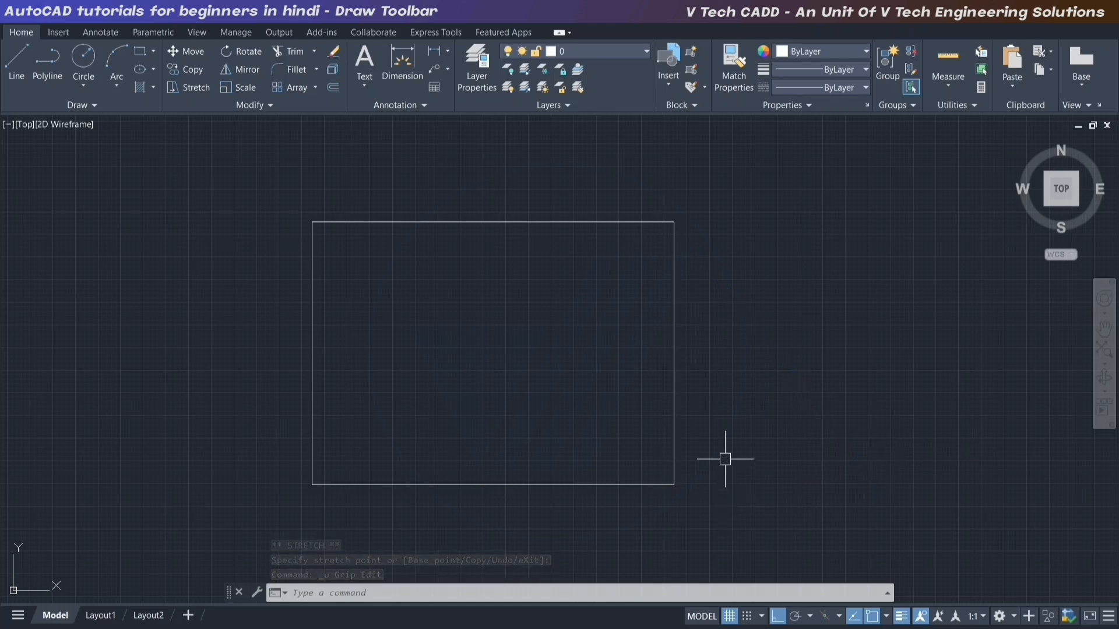
# - Move the rectangle's right side horizontally outward by its midpoint, and undo the move
pyautogui.click(674, 245)
pyautogui.click(674, 353)
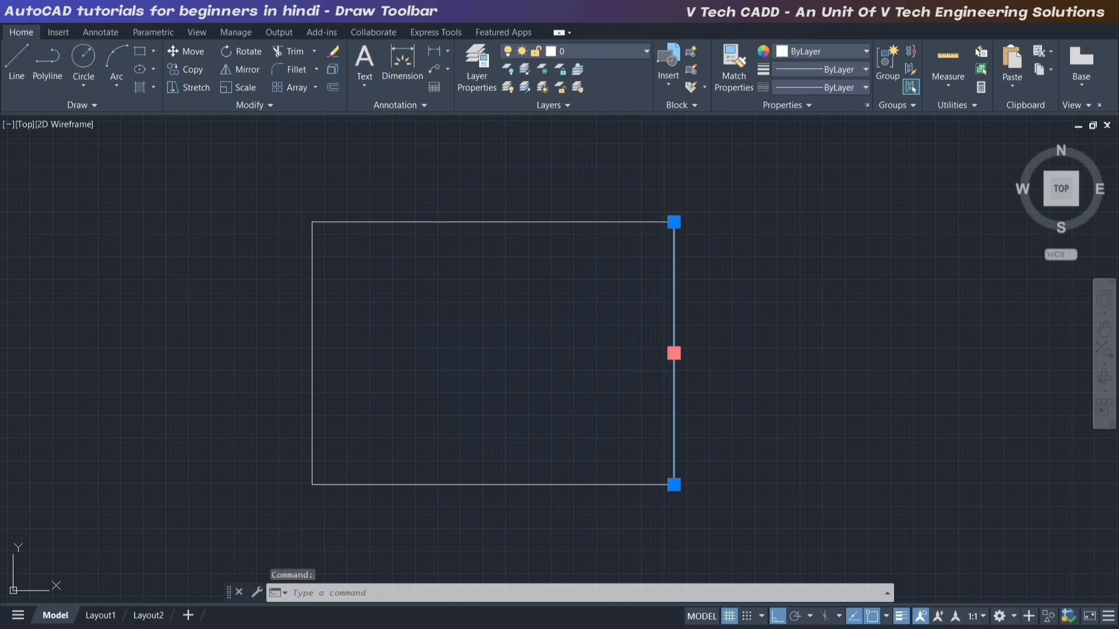
pyautogui.click(794, 353)
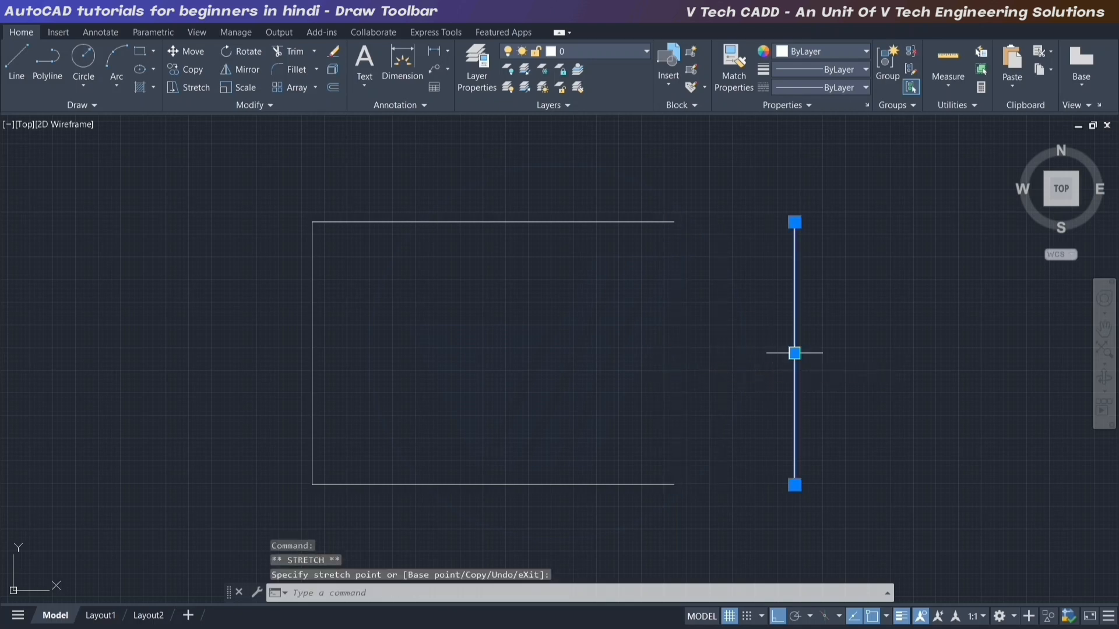
pyautogui.hotkey('ctrl', 'z')
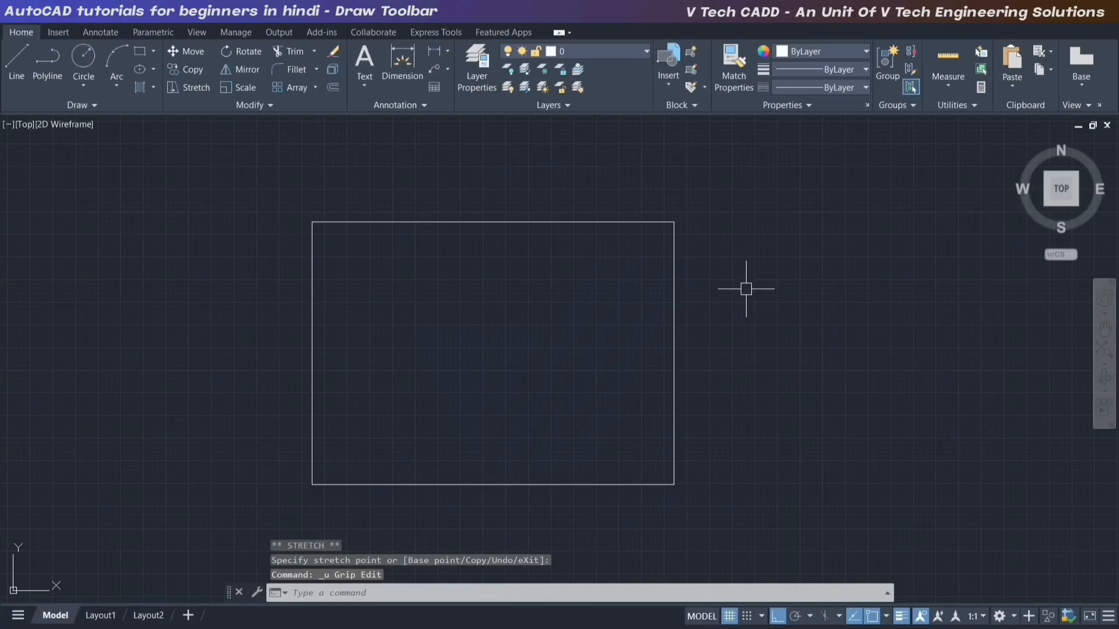
# - Select all four sides of the rectangle and delete them
pyautogui.moveTo(777, 215); pyautogui.dragTo(555, 187)
pyautogui.moveTo(443, 279); pyautogui.dragTo(282, 367)
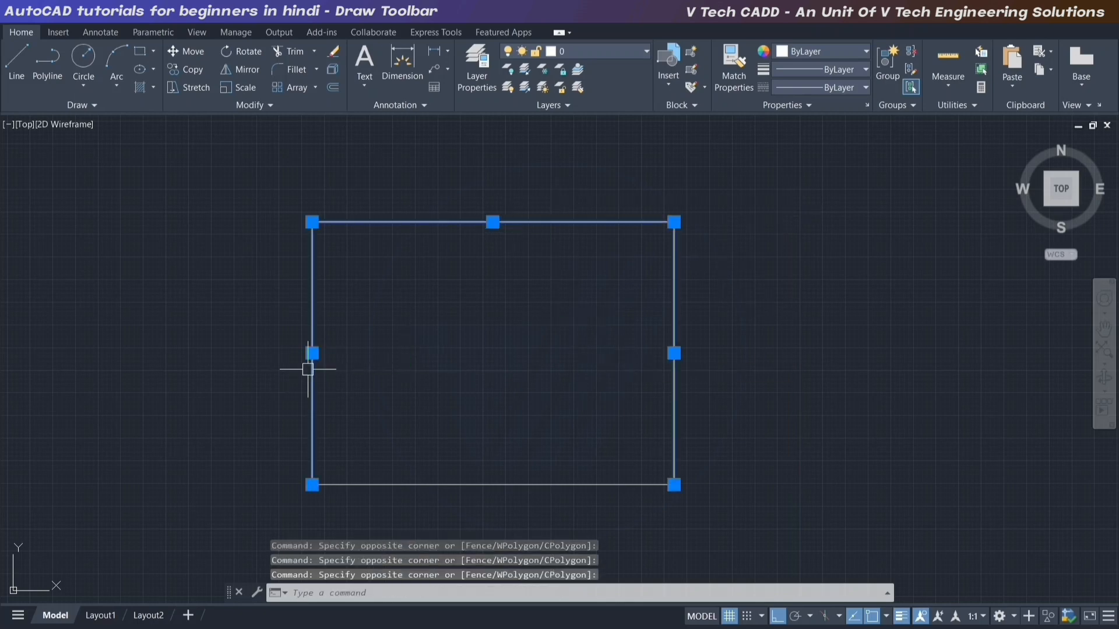
pyautogui.moveTo(558, 412); pyautogui.dragTo(514, 497)
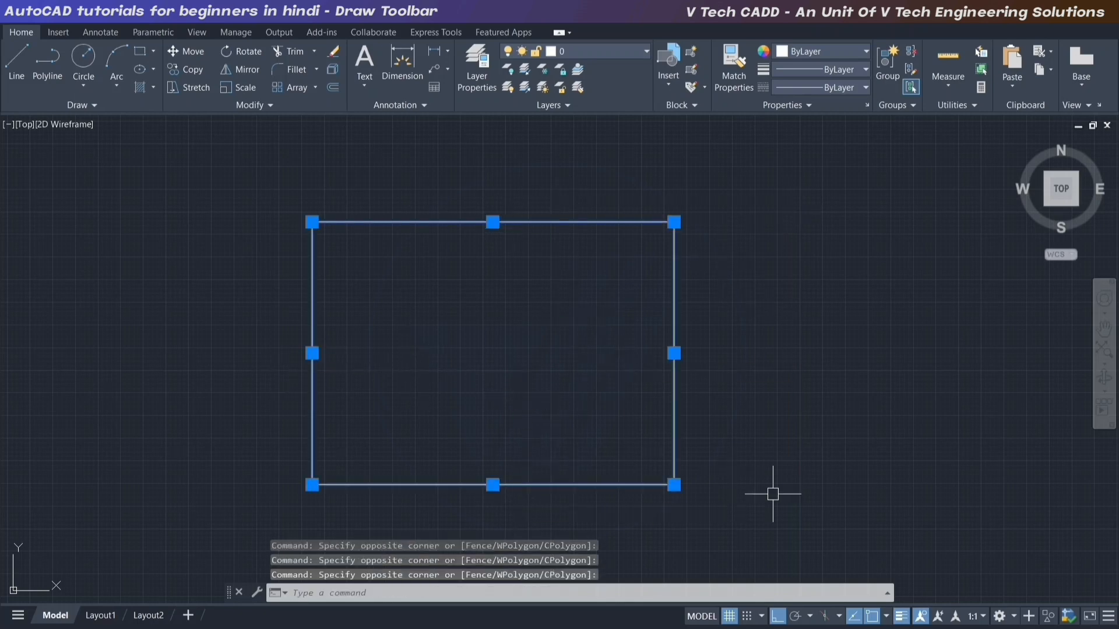
pyautogui.press('Delete')
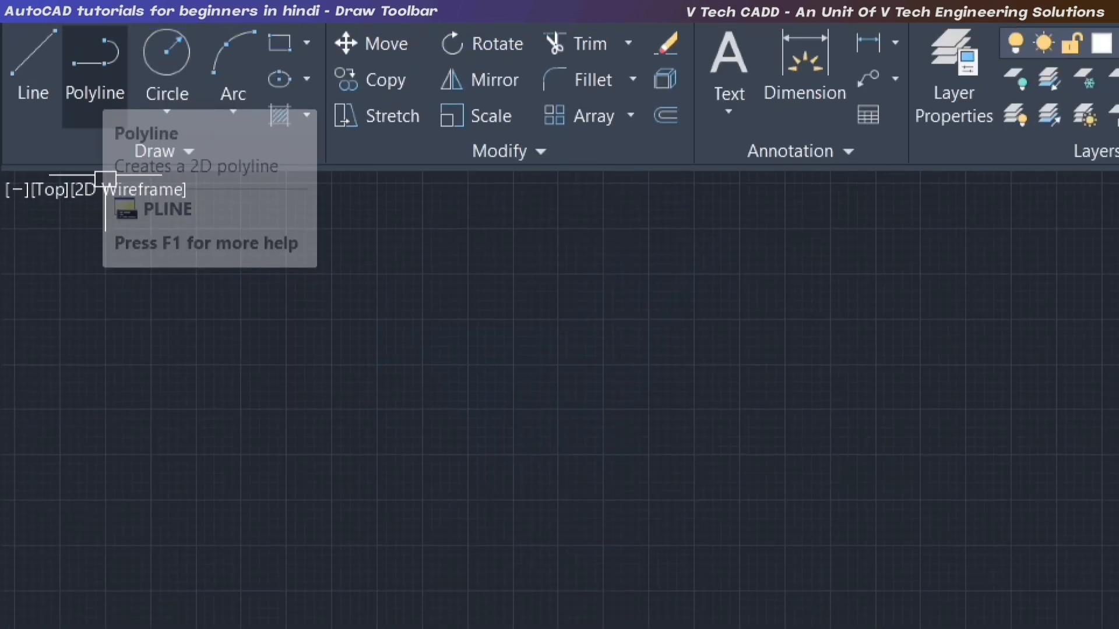
# - Draw a closed square with 200-unit sides as a single polyline, using the Close option for the last side
pyautogui.click(94, 73)
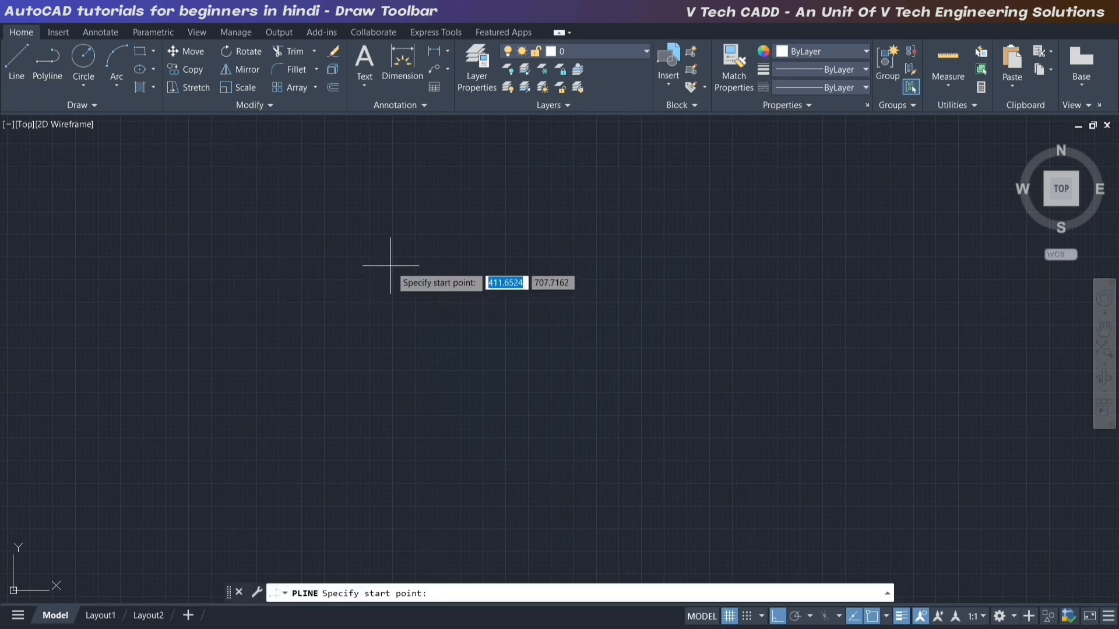
pyautogui.click(391, 265)
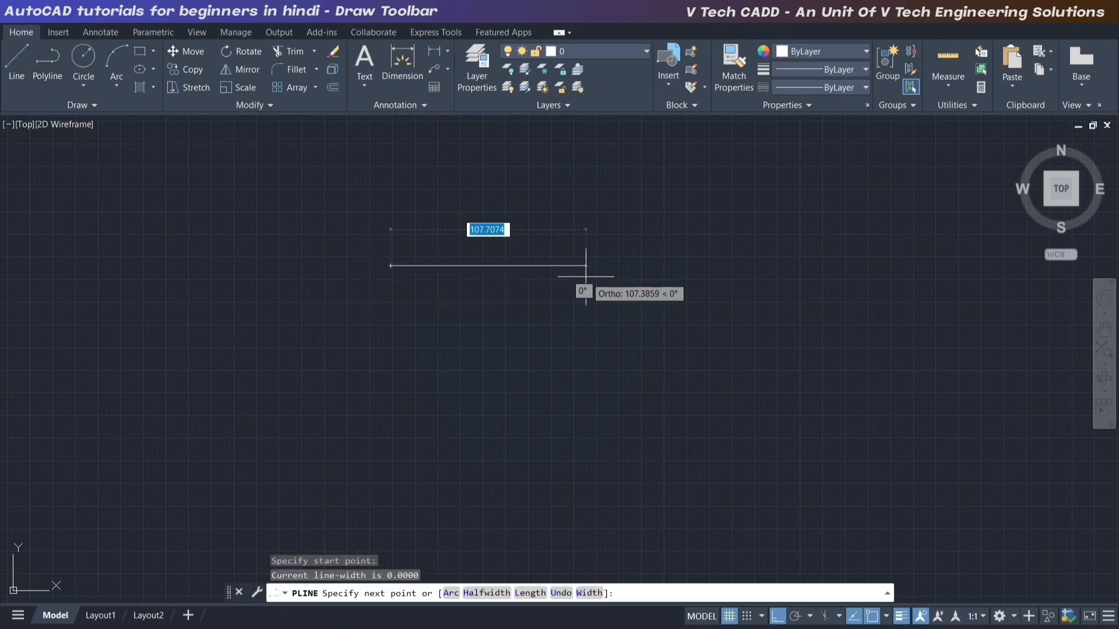
pyautogui.write('200')
pyautogui.press('Return')
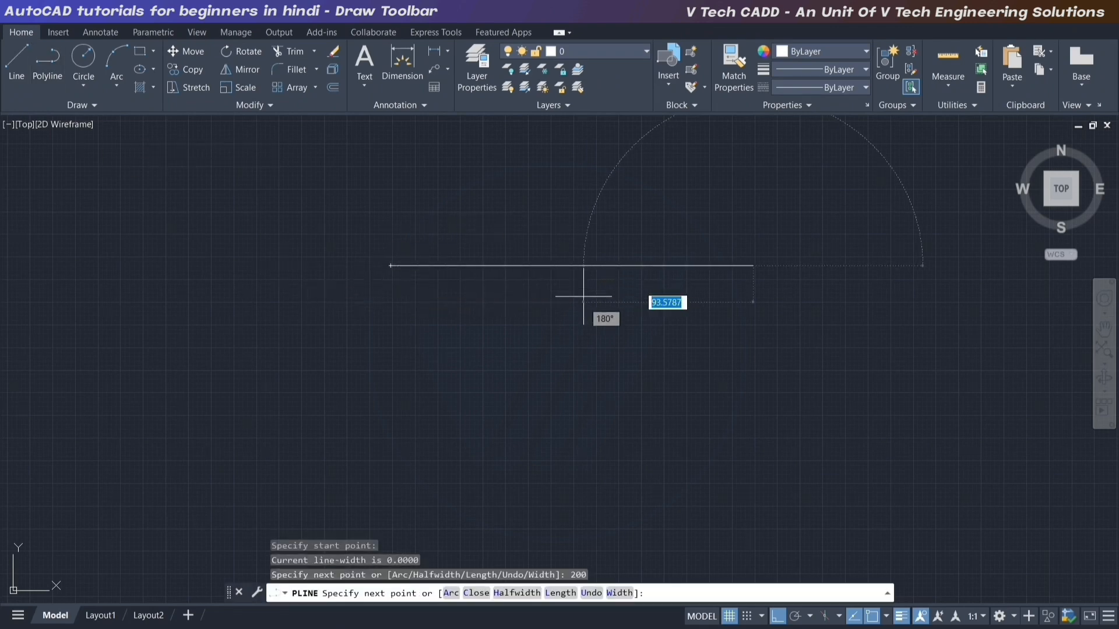
pyautogui.write('200')
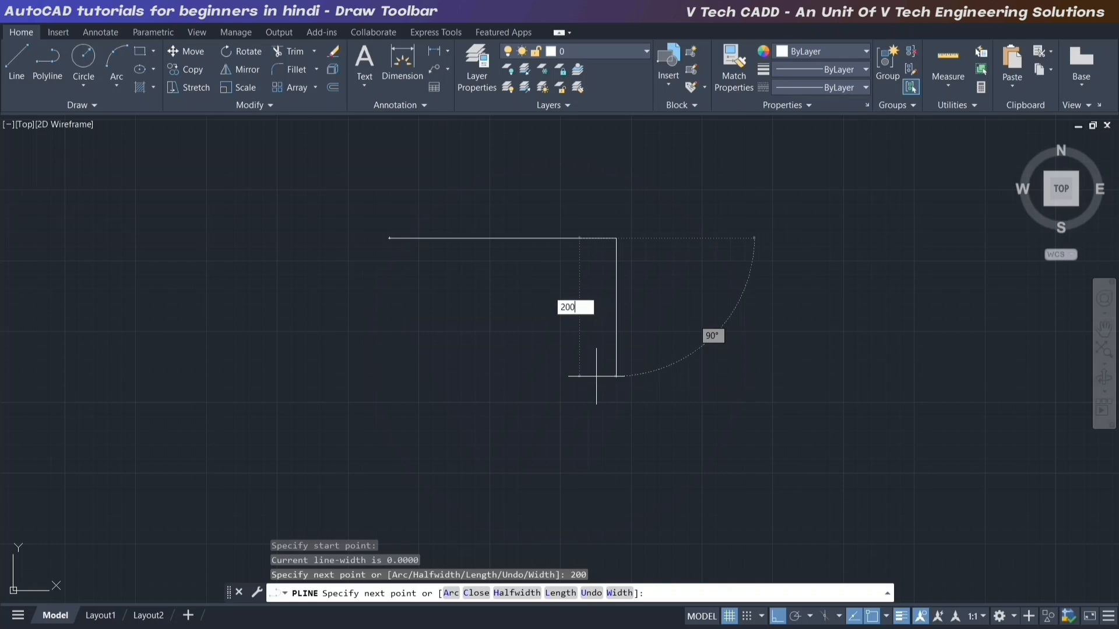
pyautogui.press('Return')
pyautogui.write('200')
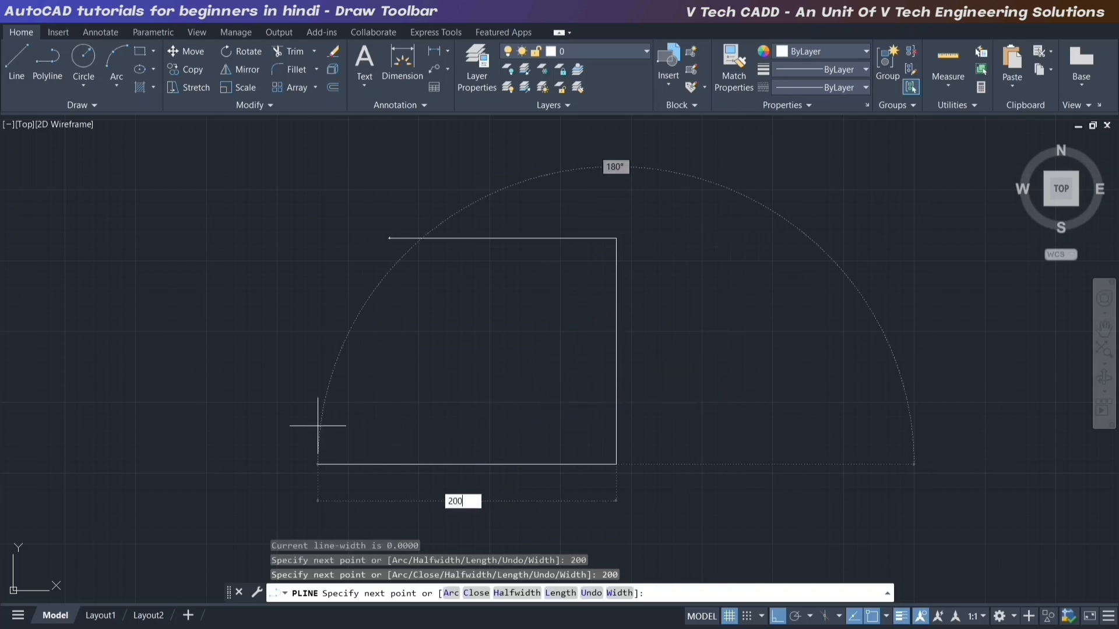
pyautogui.press('Return')
pyautogui.write('c')
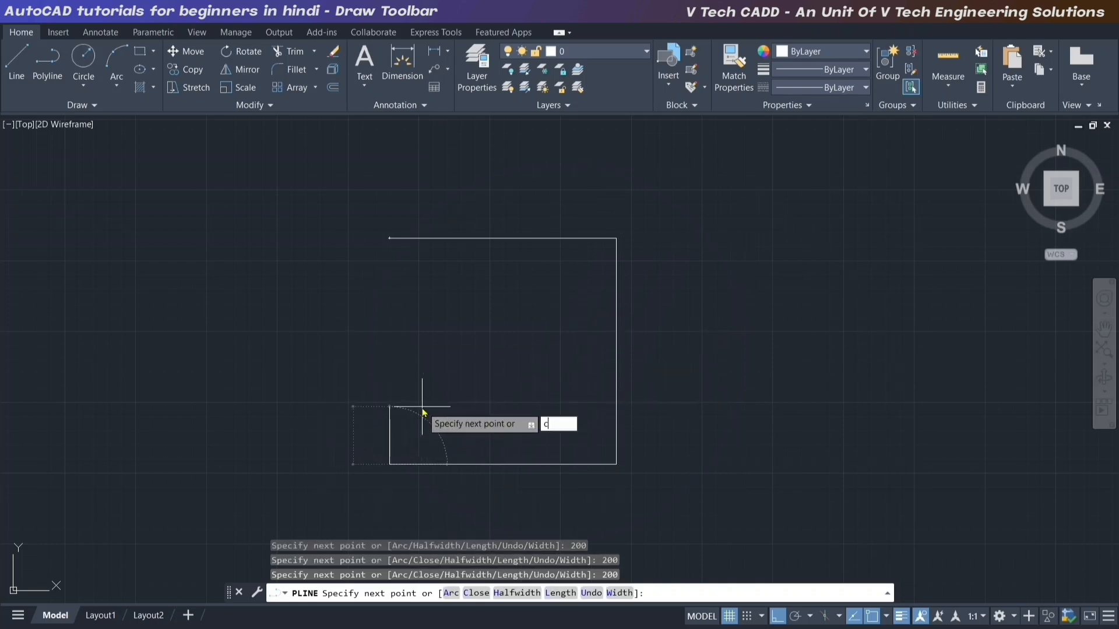
pyautogui.press('Return')
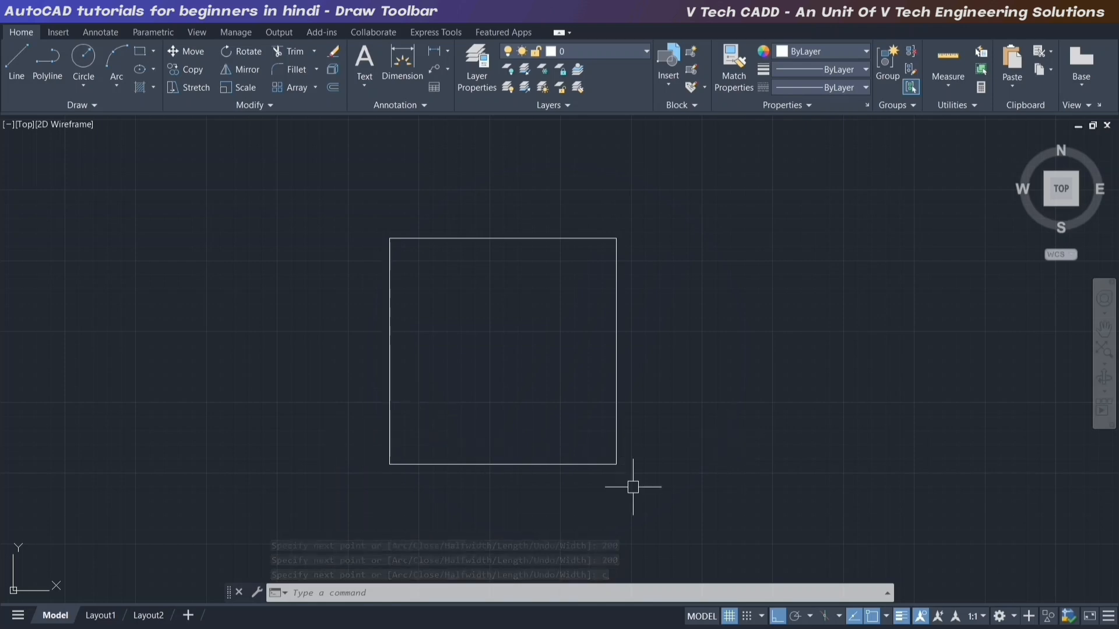
# - Select the polyline square and explode it into separate lines
pyautogui.scroll(2, 479, 417)
pyautogui.moveTo(512, 408); pyautogui.dragTo(530, 369, button='middle')
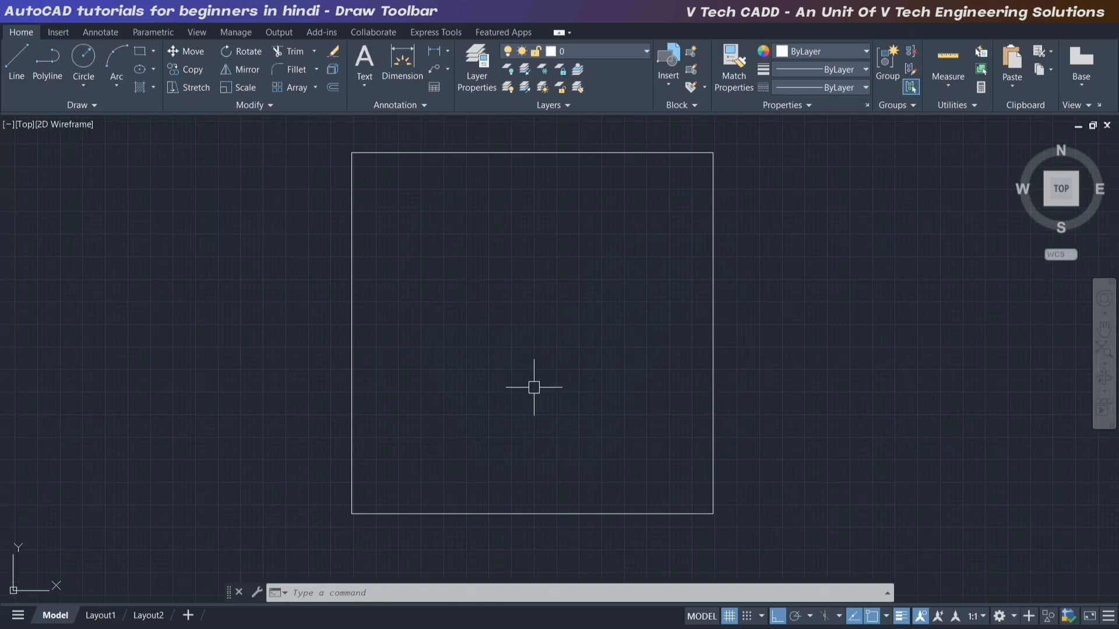
pyautogui.click(712, 299)
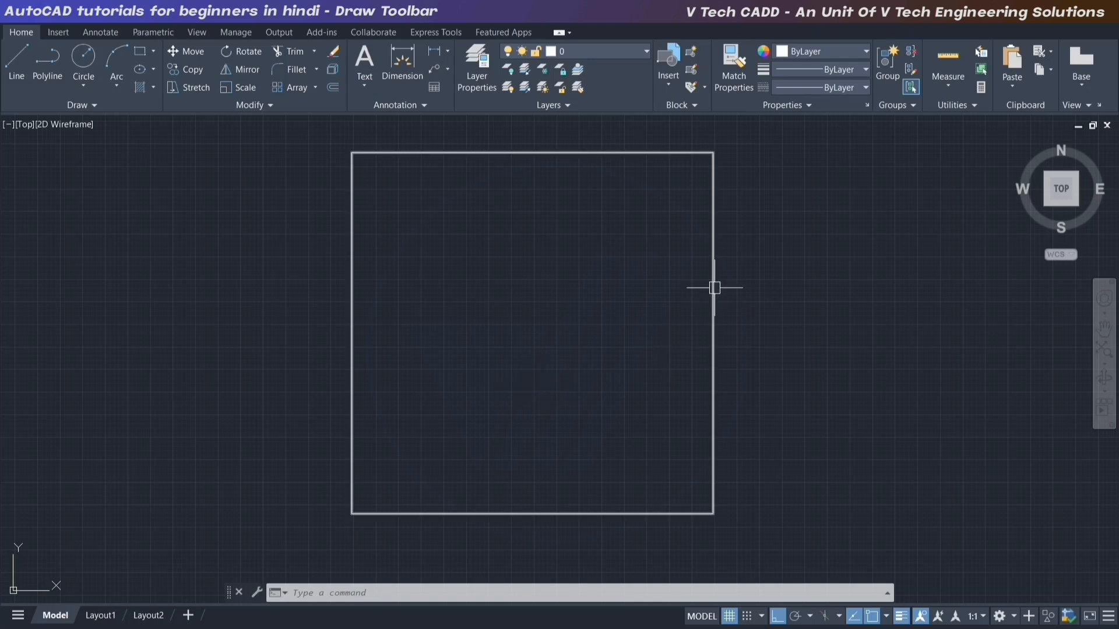
pyautogui.moveTo(800, 371); pyautogui.dragTo(792, 380, button='middle')
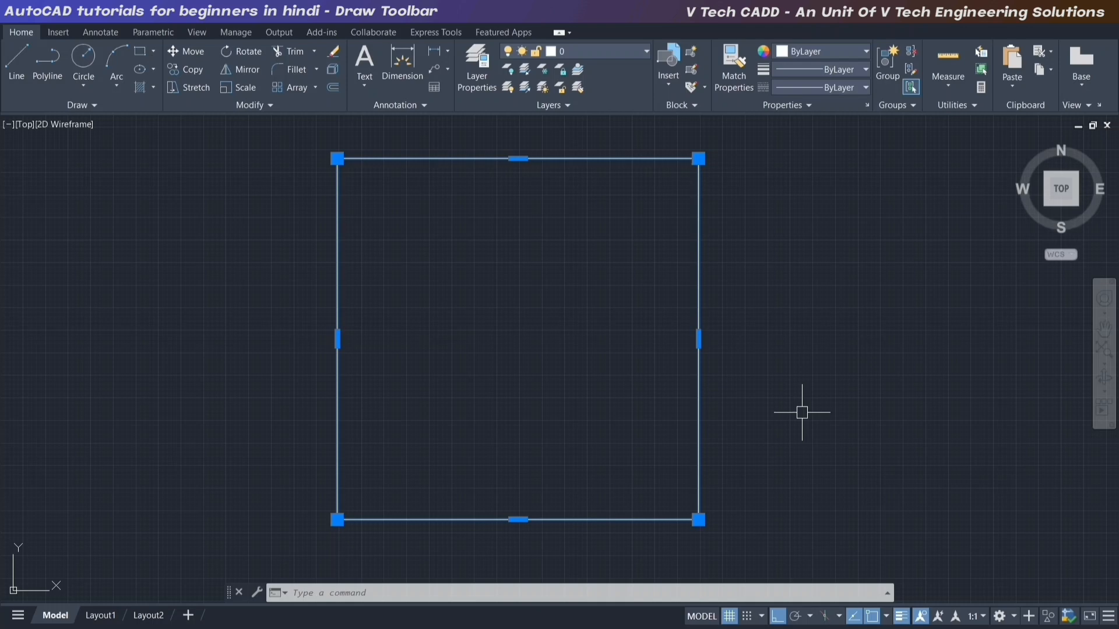
pyautogui.scroll(-2, 610, 410)
pyautogui.moveTo(610, 410); pyautogui.dragTo(621, 380, button='middle')
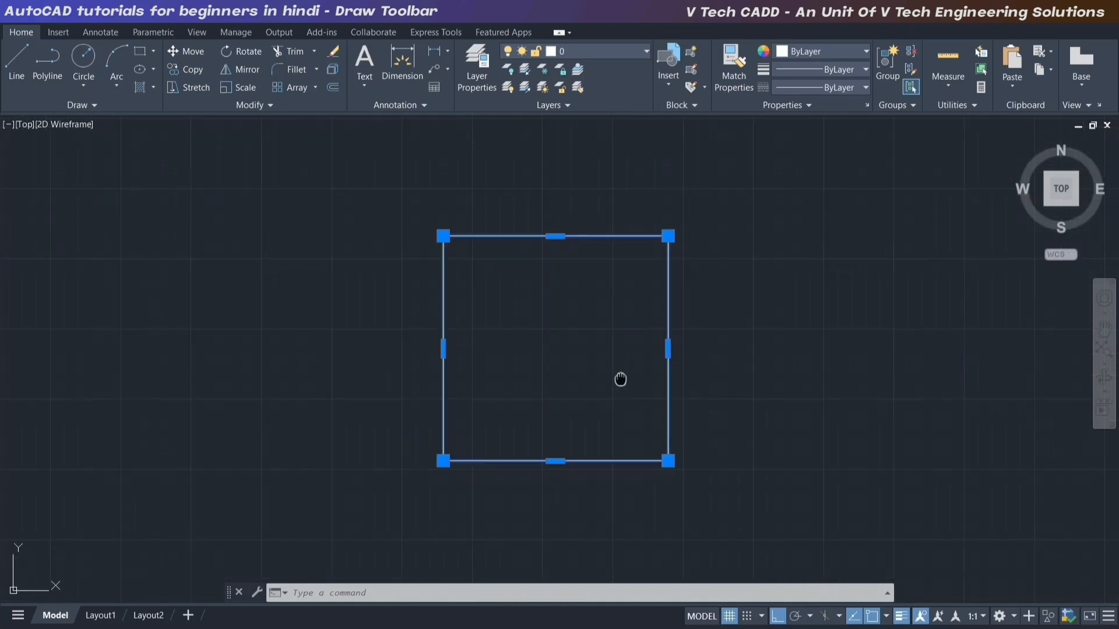
pyautogui.scroll(2, 623, 379)
pyautogui.moveTo(767, 417); pyautogui.dragTo(812, 422, button='middle')
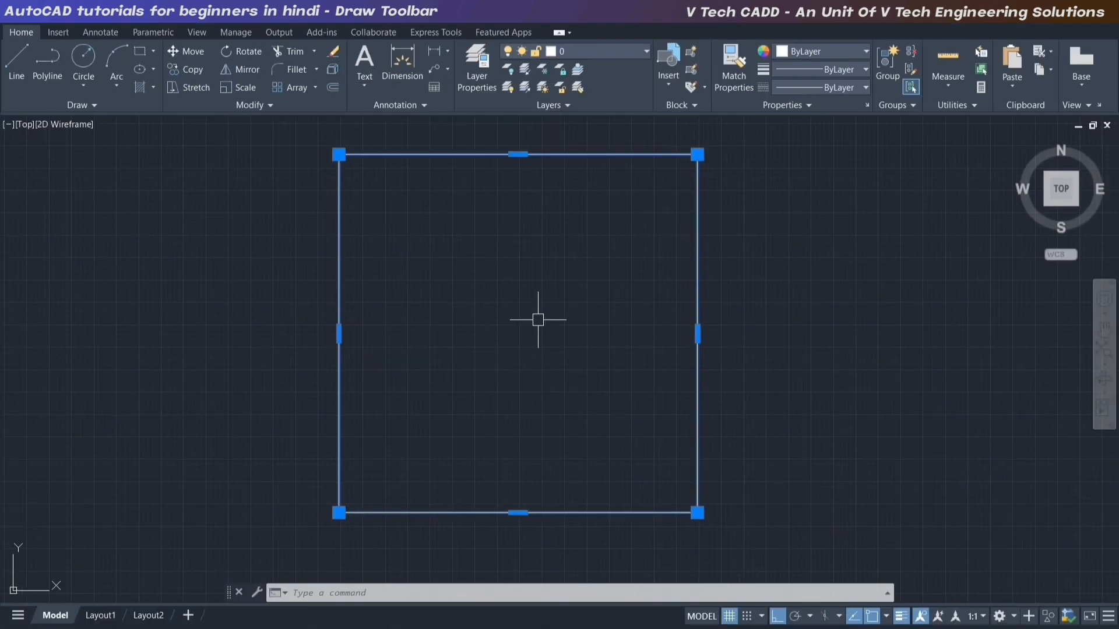
pyautogui.write('X')
pyautogui.press('Return')
# - Select the exploded square's four sides one after another to check that they are separate lines, and clear the selection
pyautogui.click(772, 287)
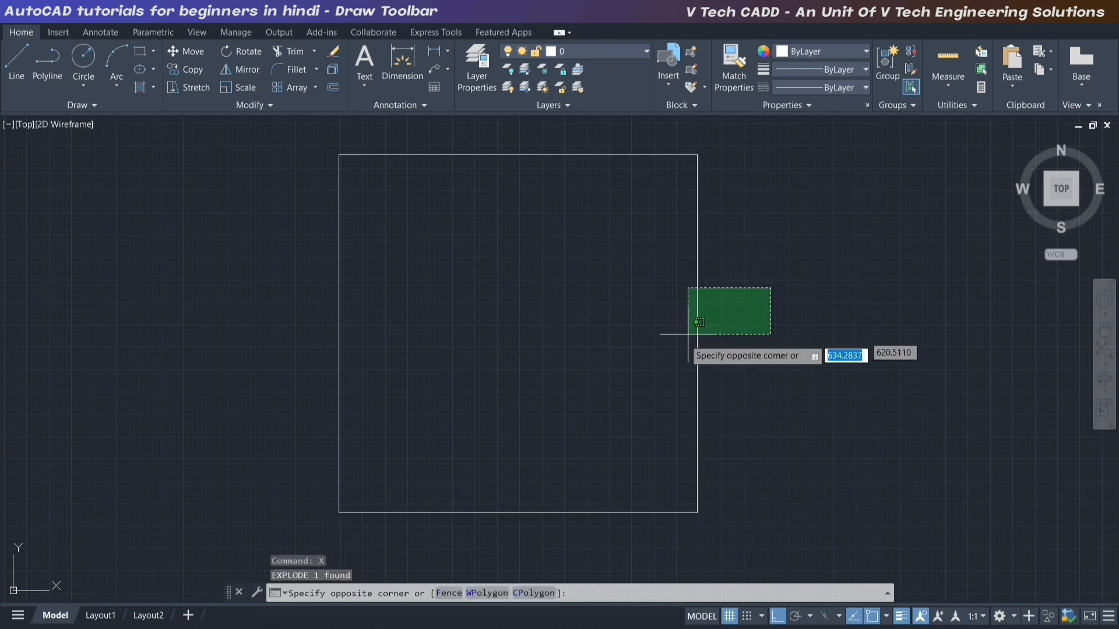
pyautogui.click(656, 351)
pyautogui.scroll(-2, 570, 402)
pyautogui.click(554, 494)
pyautogui.click(490, 402)
pyautogui.click(484, 398)
pyautogui.click(408, 343)
pyautogui.click(533, 304)
pyautogui.click(522, 230)
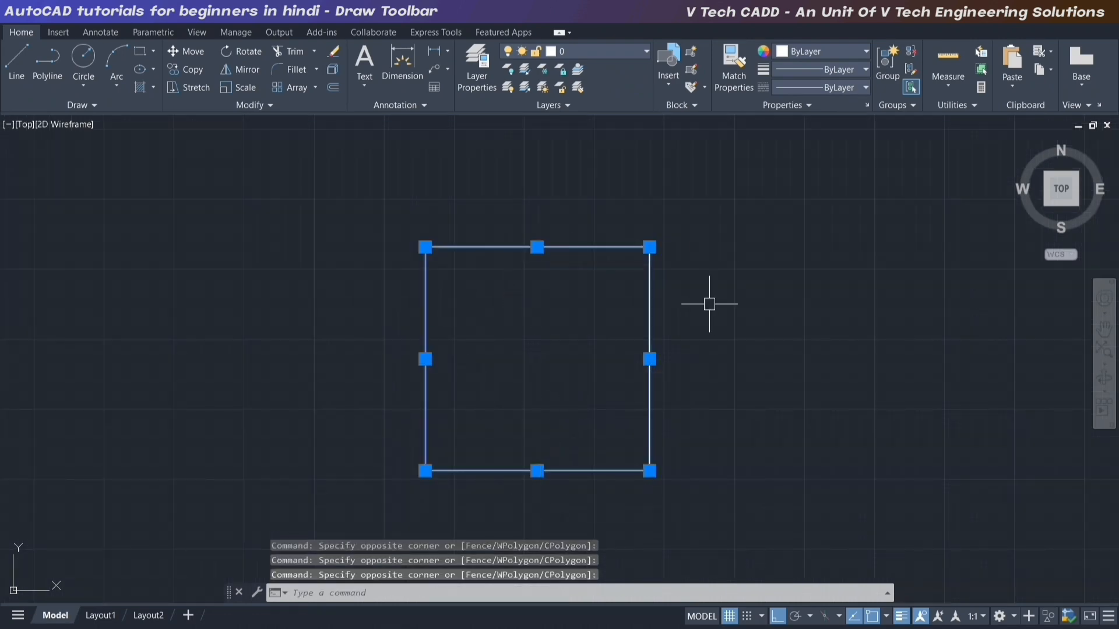
pyautogui.press('Escape')
# - Delete all four lines of the exploded square
pyautogui.click(727, 220)
pyautogui.click(396, 482)
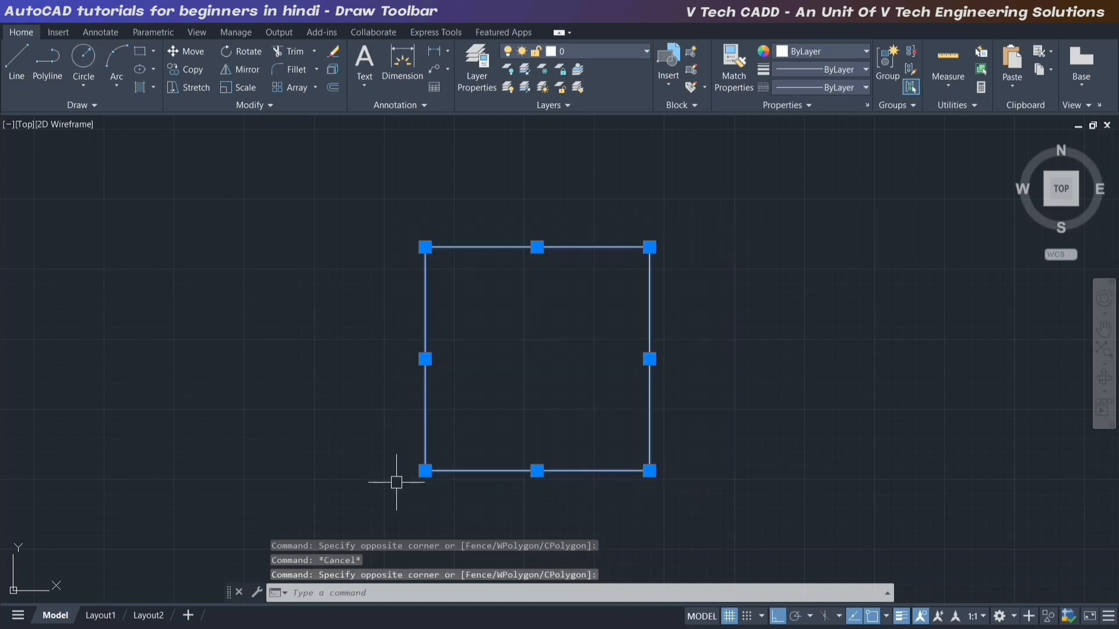
pyautogui.press('Delete')
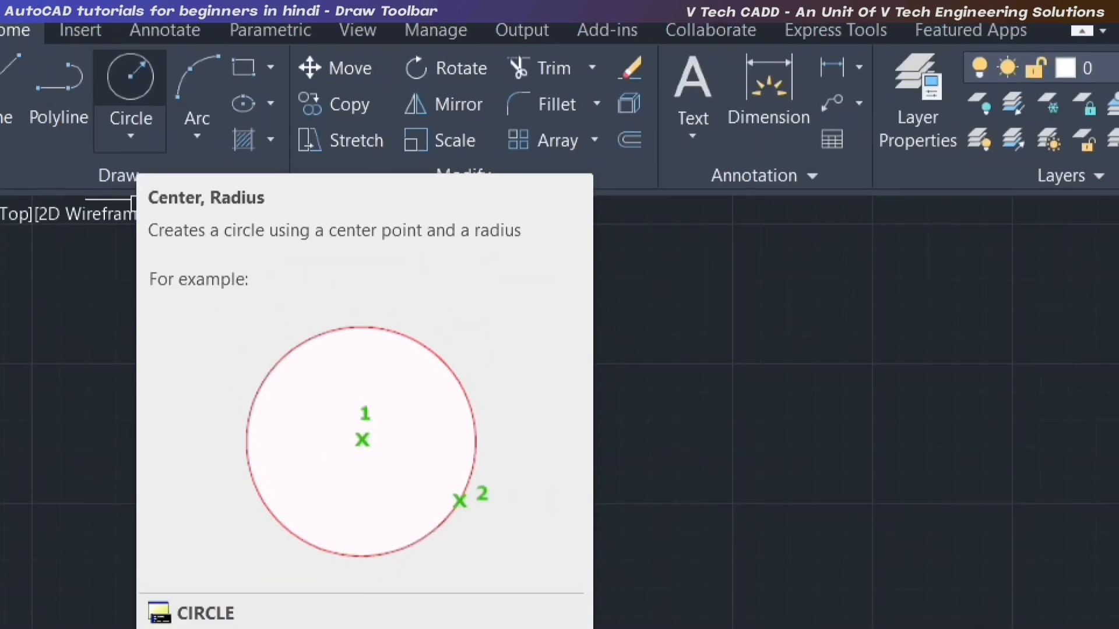
pyautogui.moveTo(91, 47)
pyautogui.mouseDown()
pyautogui.moveTo(90, 72)
pyautogui.moveTo(135, 124)
pyautogui.moveTo(169, 46)
pyautogui.moveTo(76, 46)
pyautogui.mouseUp()
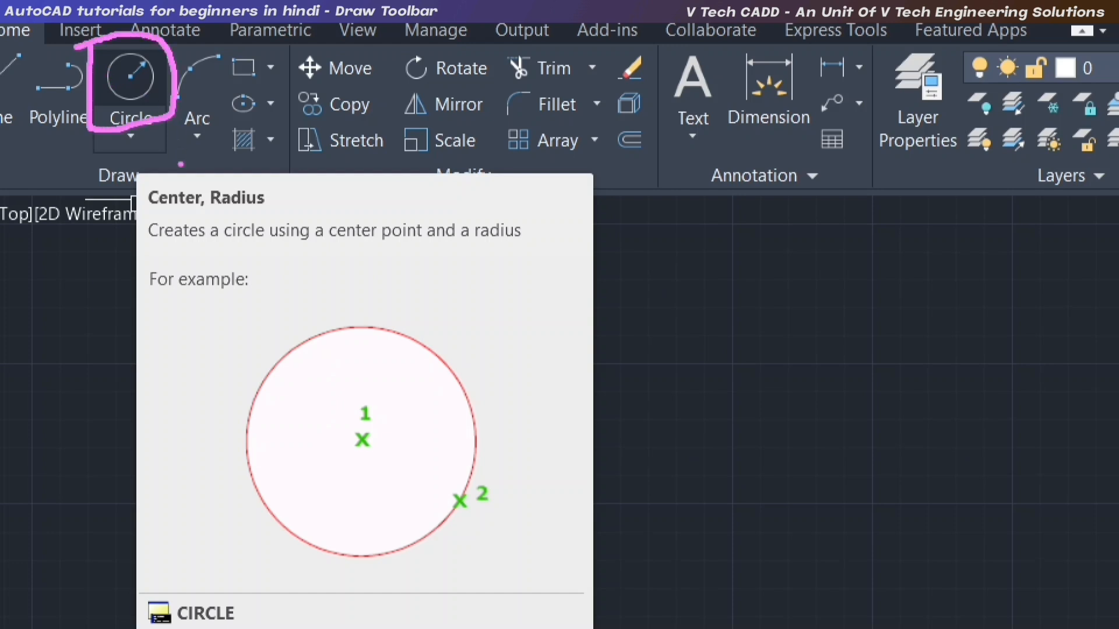
pyautogui.moveTo(80, 155)
pyautogui.mouseDown()
pyautogui.moveTo(122, 131)
pyautogui.moveTo(127, 150)
pyautogui.mouseUp()
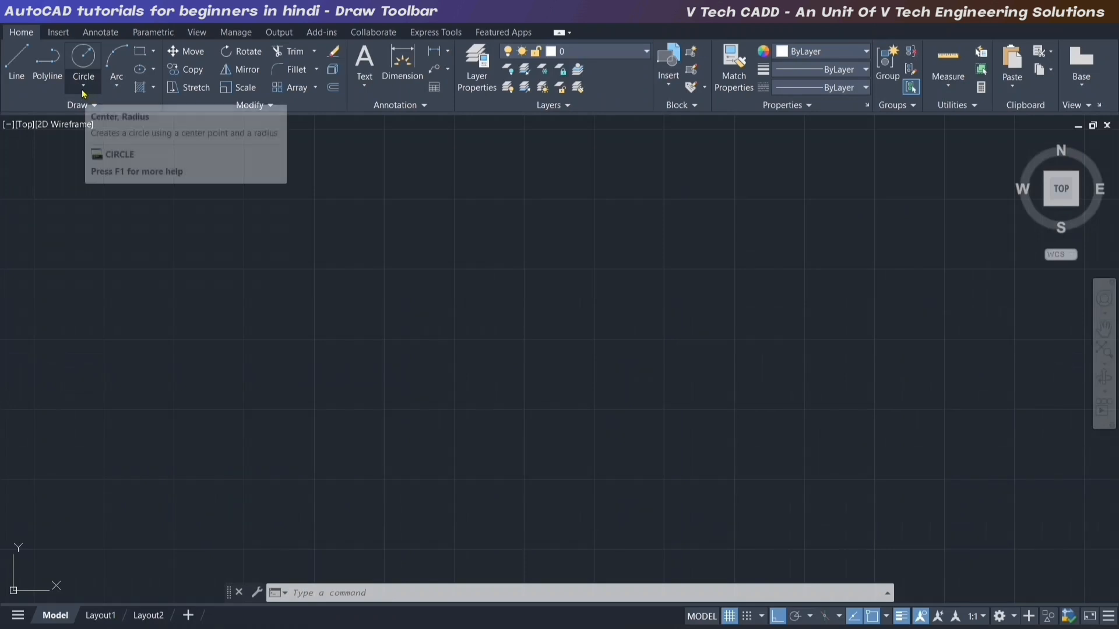
# - Draw a circle by center and radius in the middle of the drawing area with a radius of 7.5
pyautogui.click(84, 94)
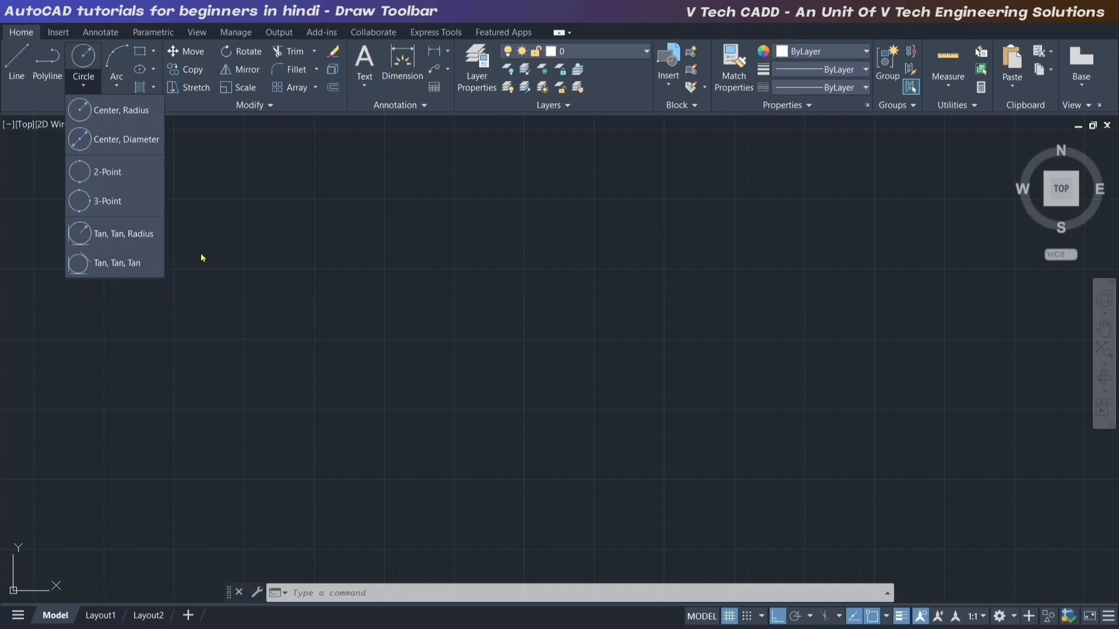
pyautogui.write('c')
pyautogui.press('Return')
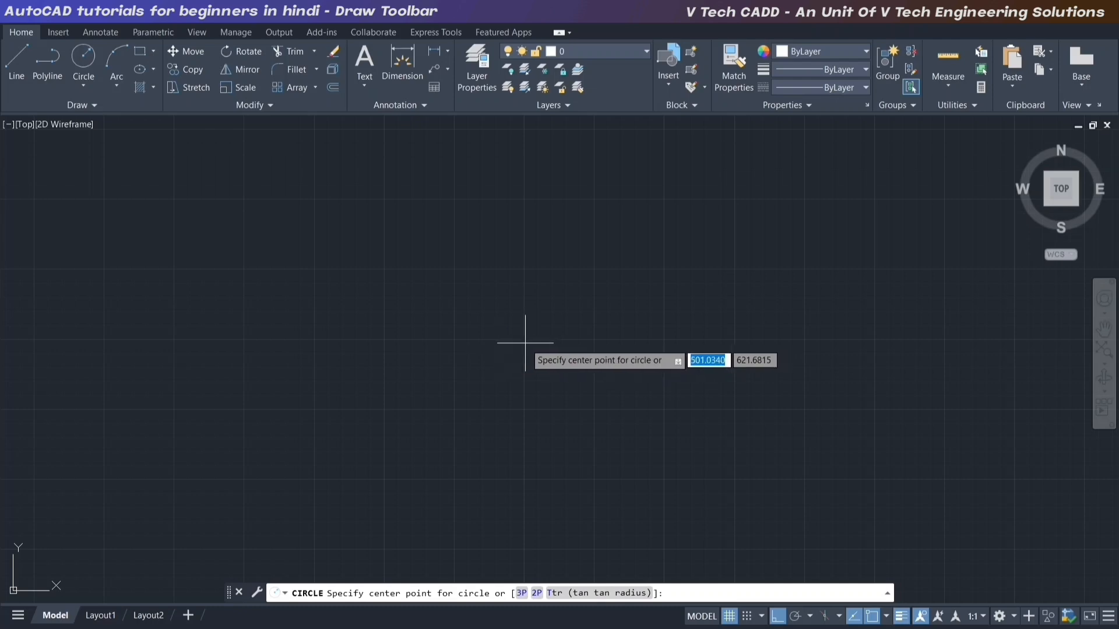
pyautogui.click(525, 343)
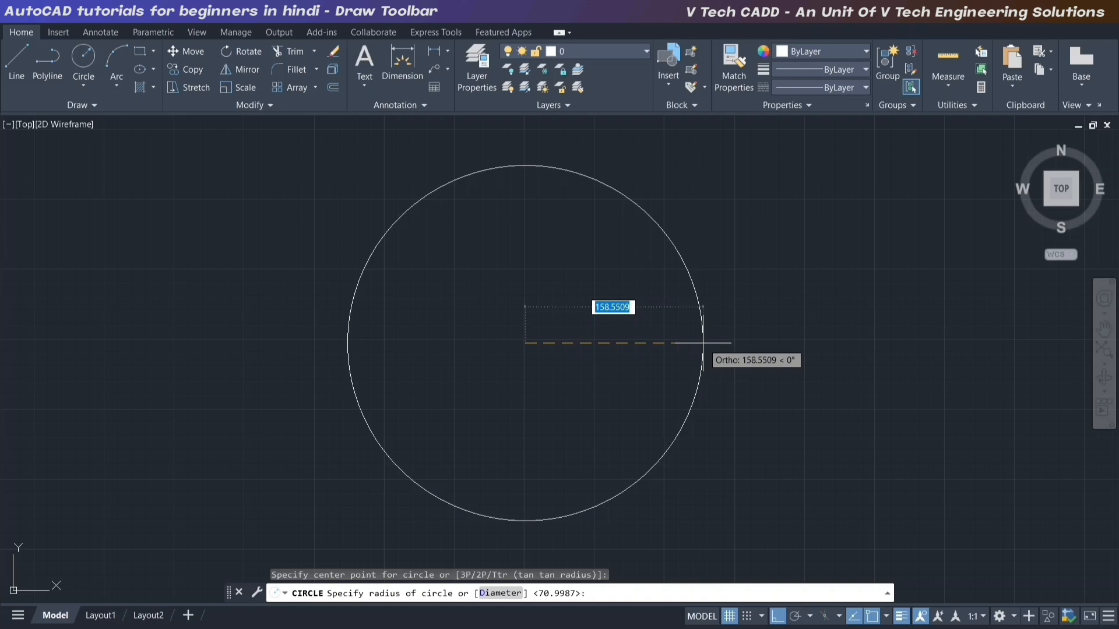
pyautogui.write('7.5')
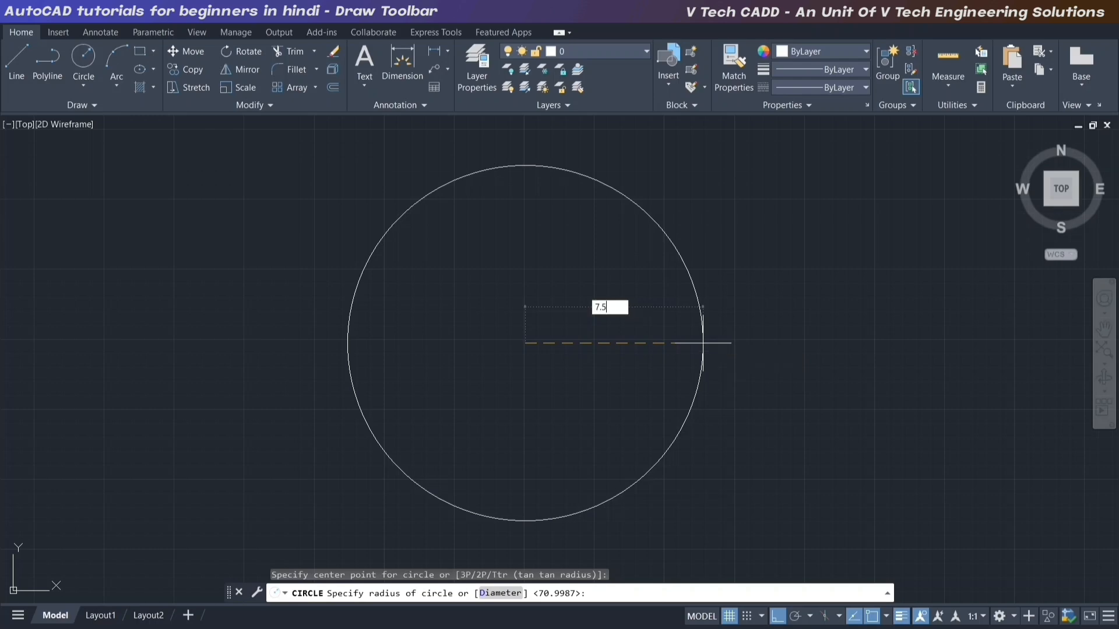
pyautogui.press('Return')
# - Add a radius dimension to the circle, placing its text outside to the upper right
pyautogui.scroll(5, 527, 347)
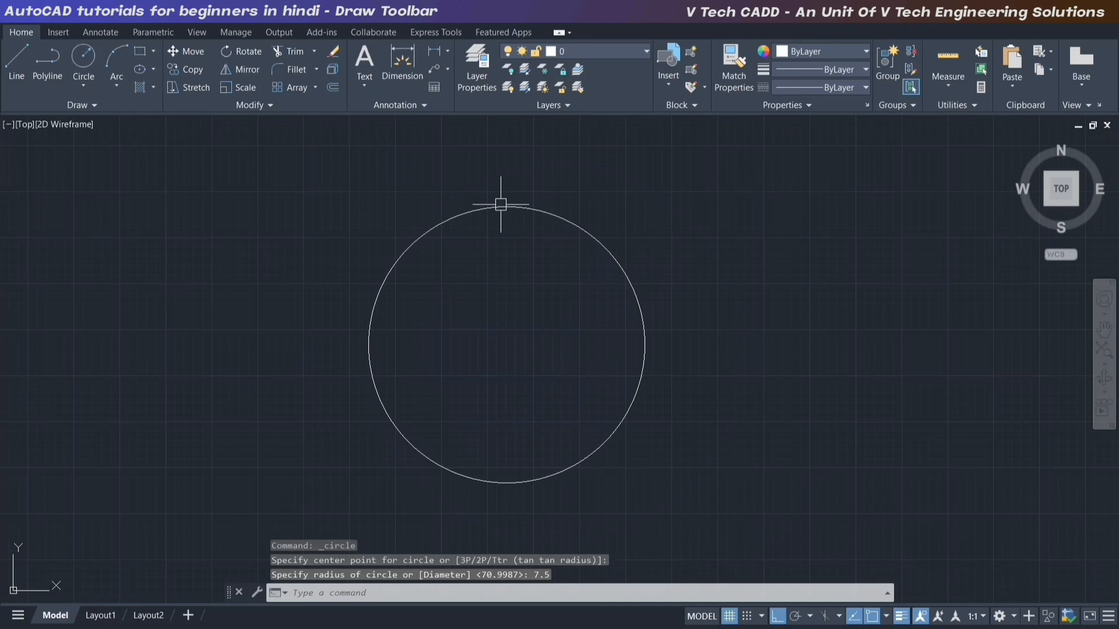
pyautogui.click(447, 51)
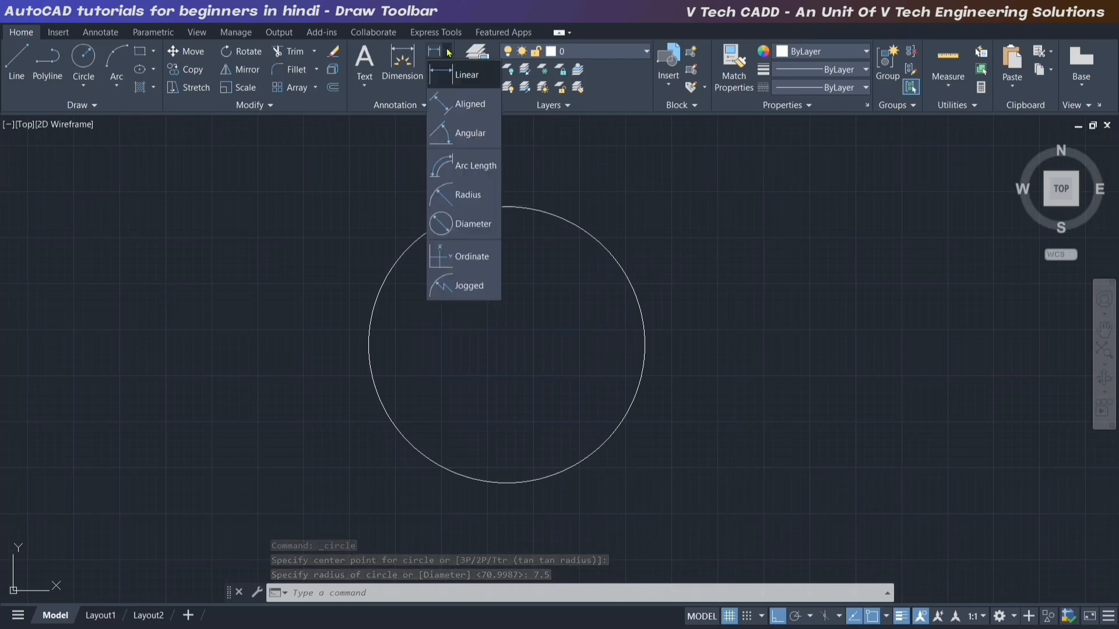
pyautogui.click(402, 137)
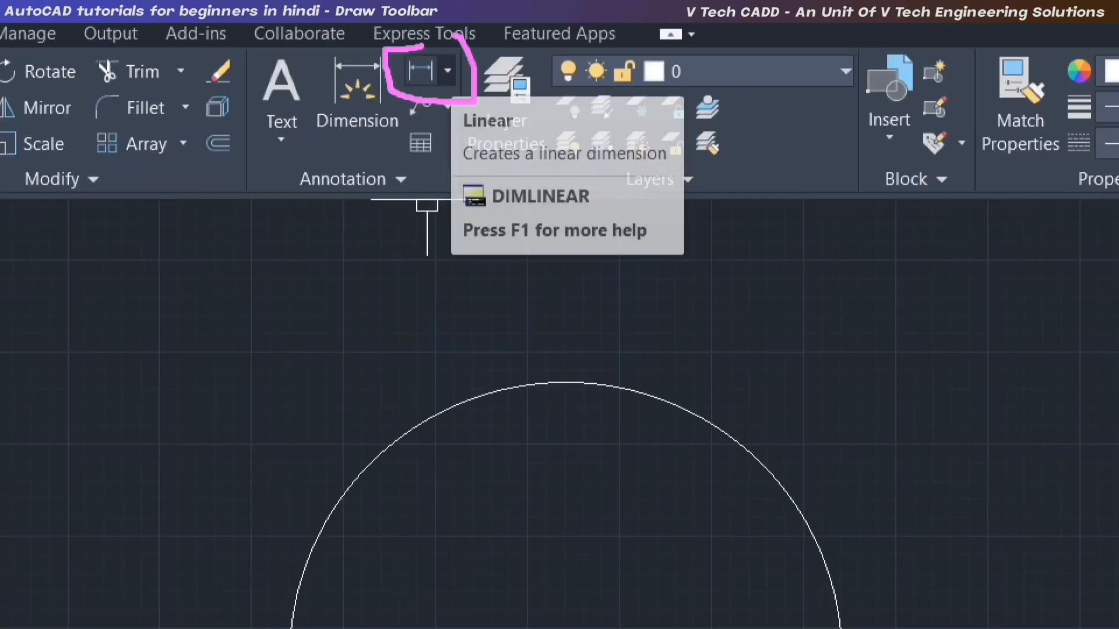
pyautogui.click(448, 70)
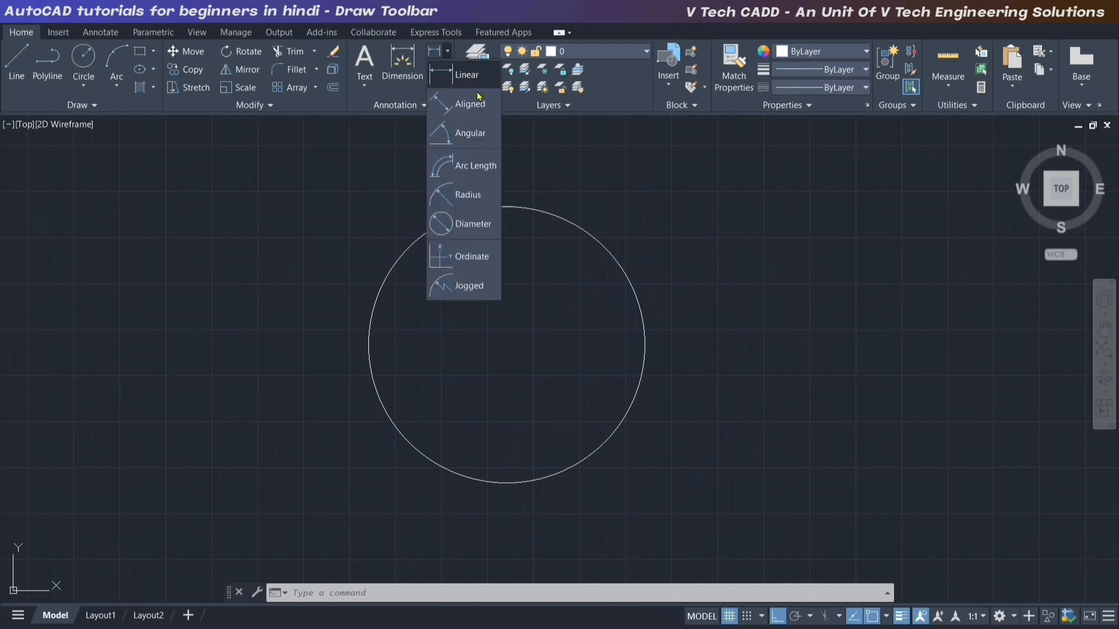
pyautogui.click(474, 192)
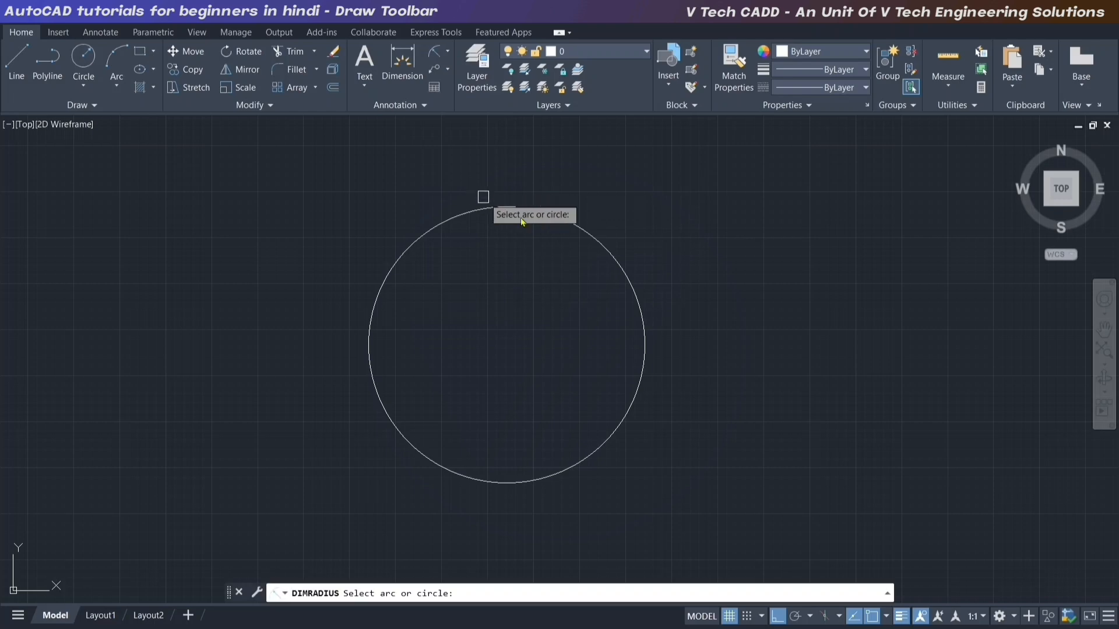
pyautogui.click(599, 242)
pyautogui.scroll(-2, 626, 261)
pyautogui.moveTo(624, 264); pyautogui.dragTo(514, 284, button='middle')
pyautogui.click(571, 276)
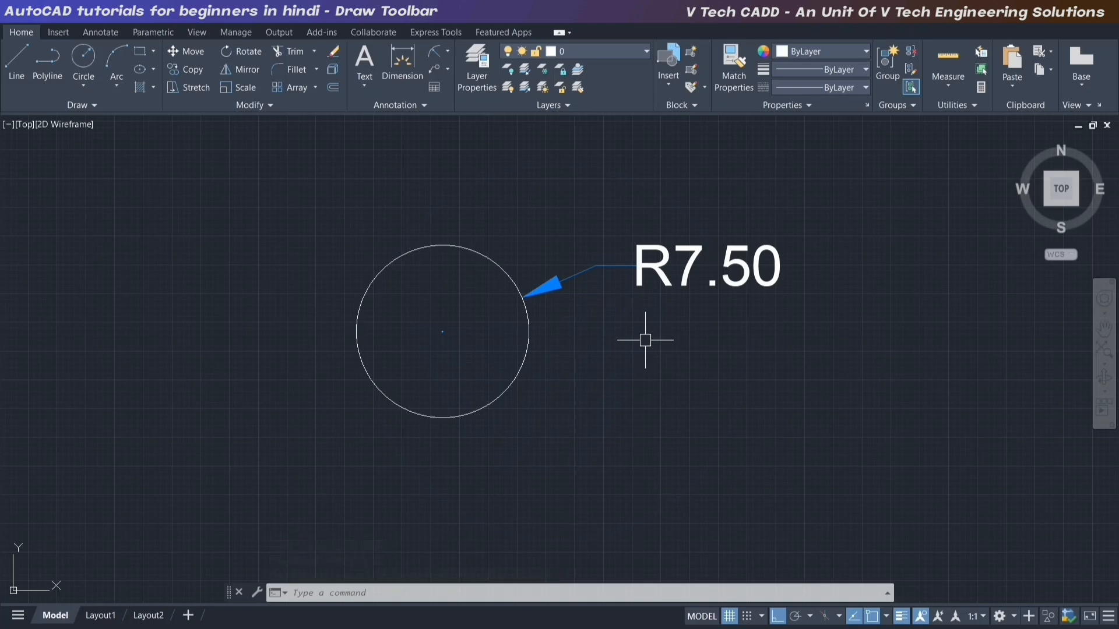
# - Delete the circle together with its radius dimension
pyautogui.click(798, 207)
pyautogui.click(508, 374)
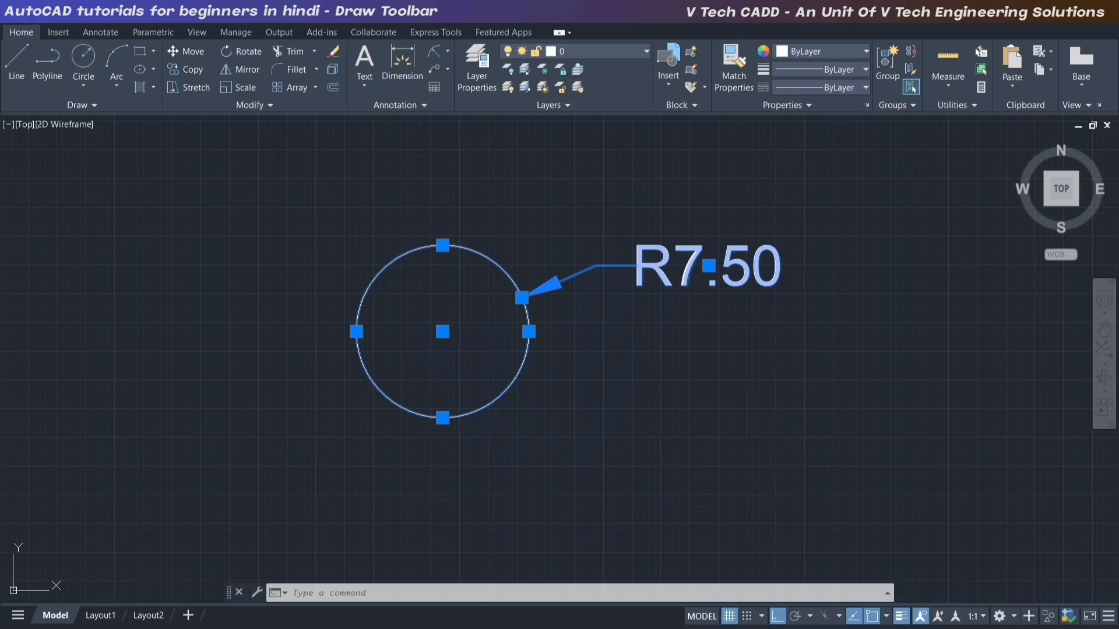
pyautogui.hotkey('ctrl', 'a')
pyautogui.click(739, 449)
pyautogui.click(303, 214)
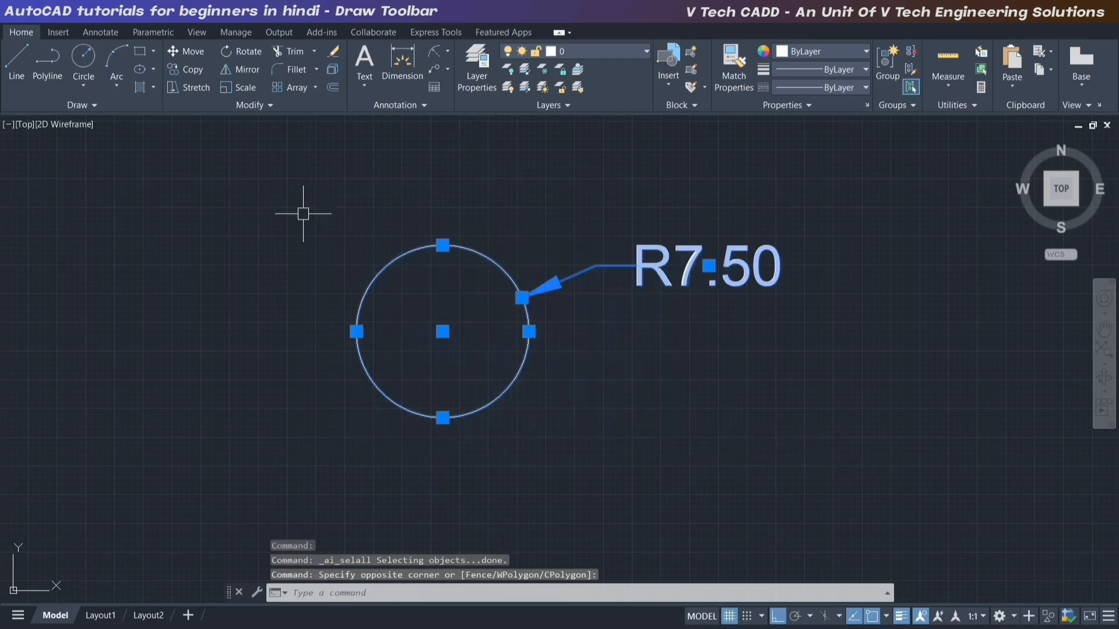
pyautogui.press('Delete')
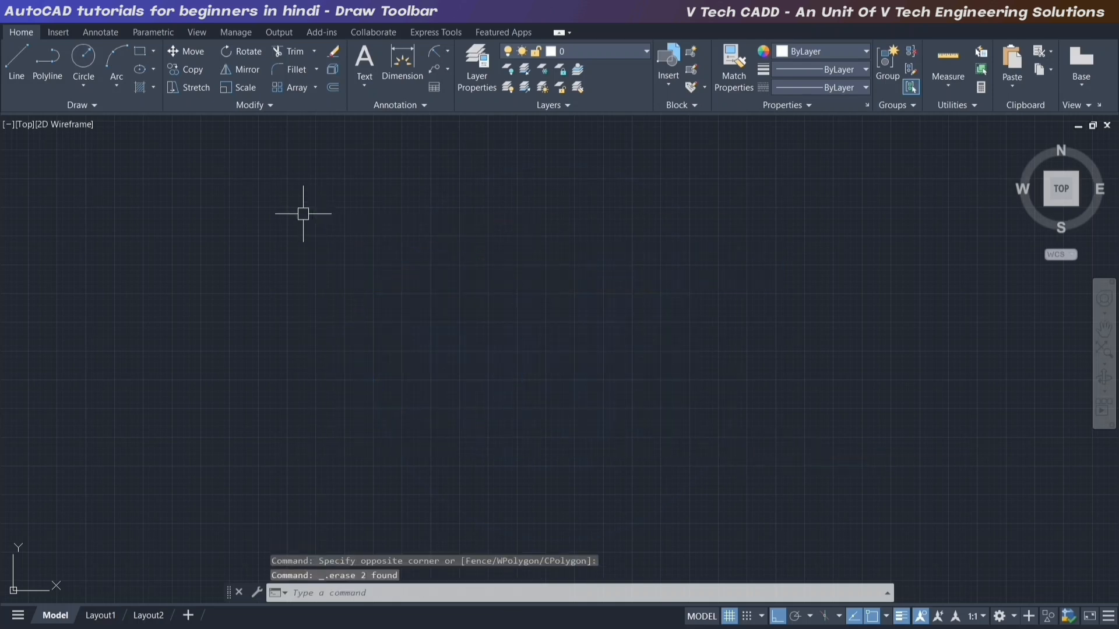
# - Draw a circle by center and diameter in the middle of the drawing area with a diameter of 15
pyautogui.click(83, 86)
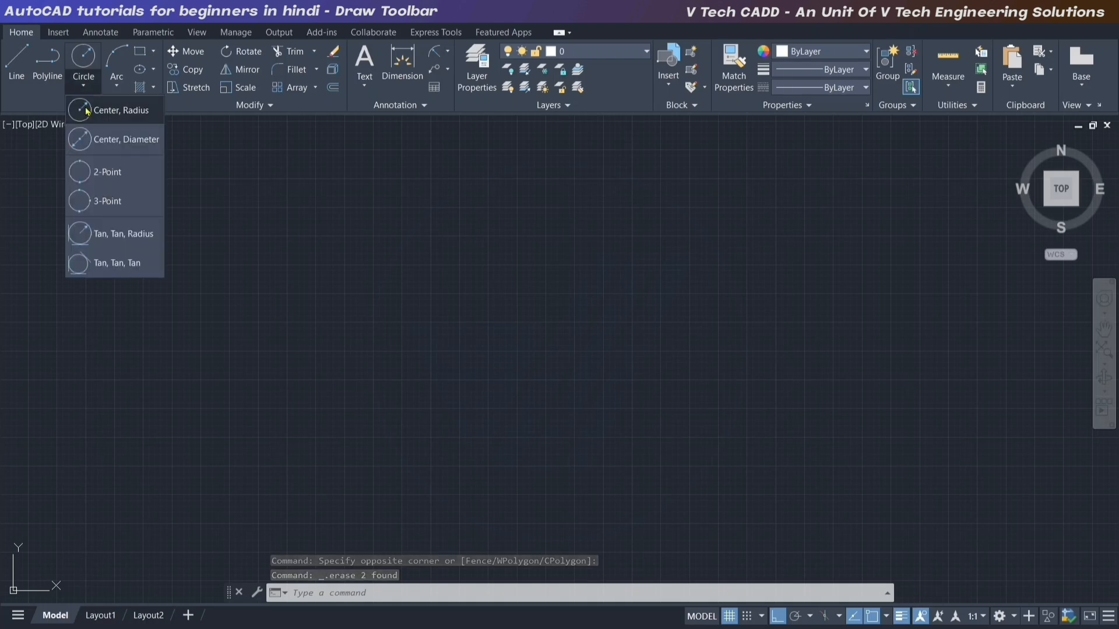
pyautogui.click(111, 140)
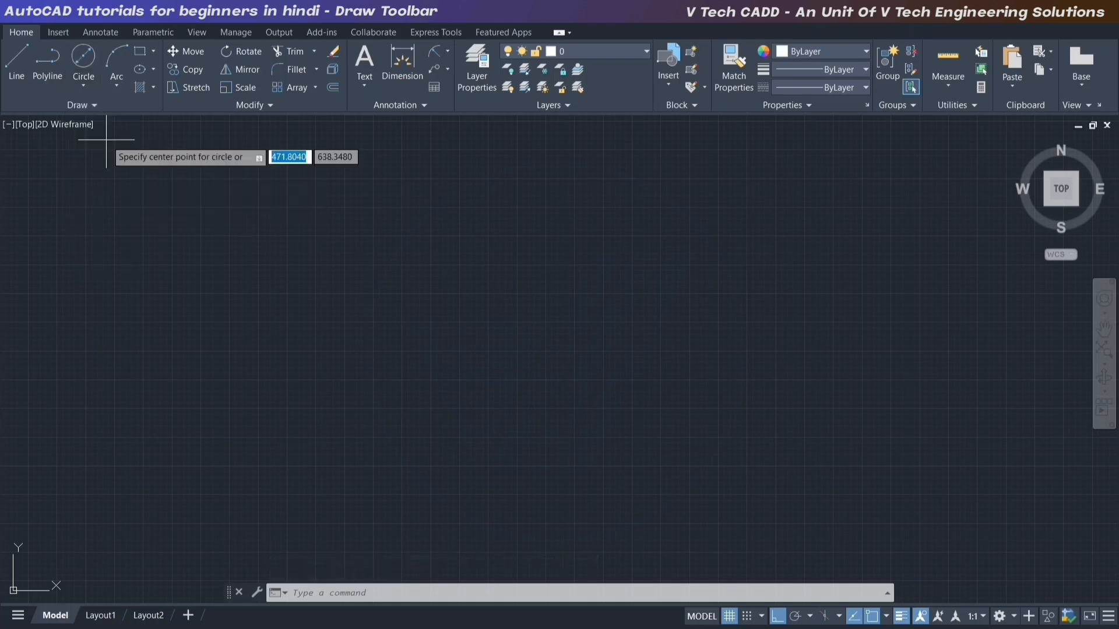
pyautogui.click(505, 331)
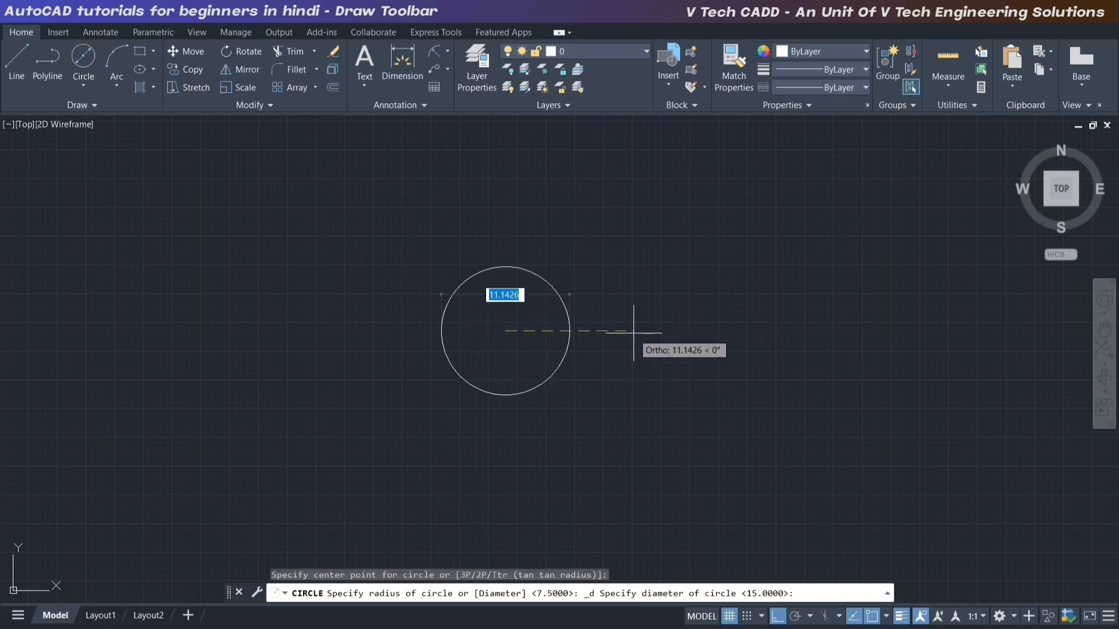
pyautogui.scroll(6, 632, 329)
pyautogui.scroll(-2, 693, 346)
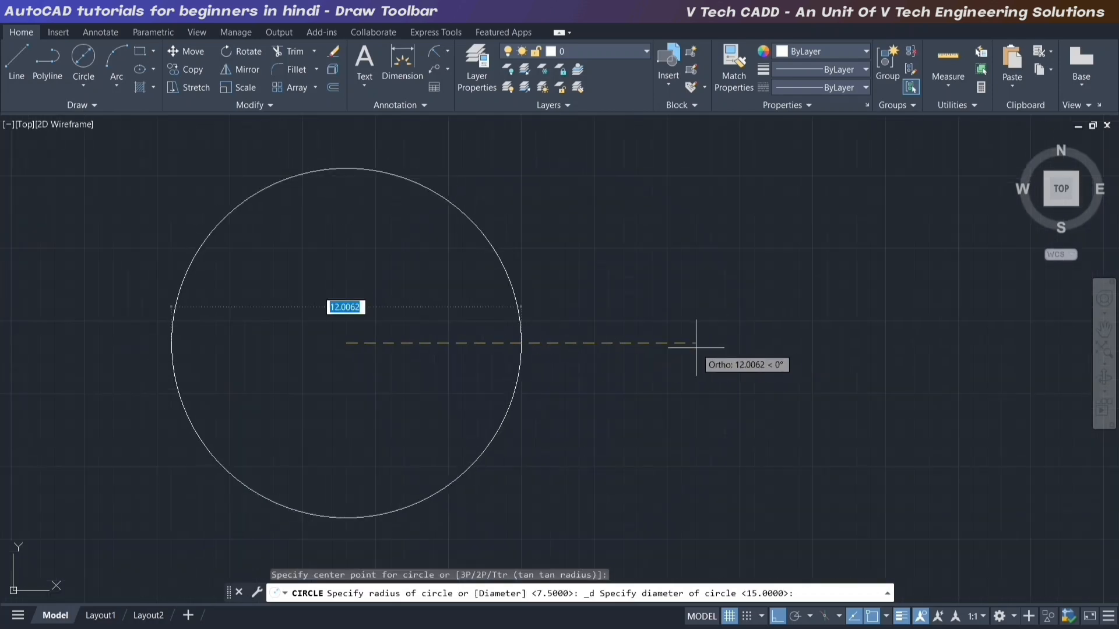
pyautogui.moveTo(696, 347); pyautogui.dragTo(760, 341, button='middle')
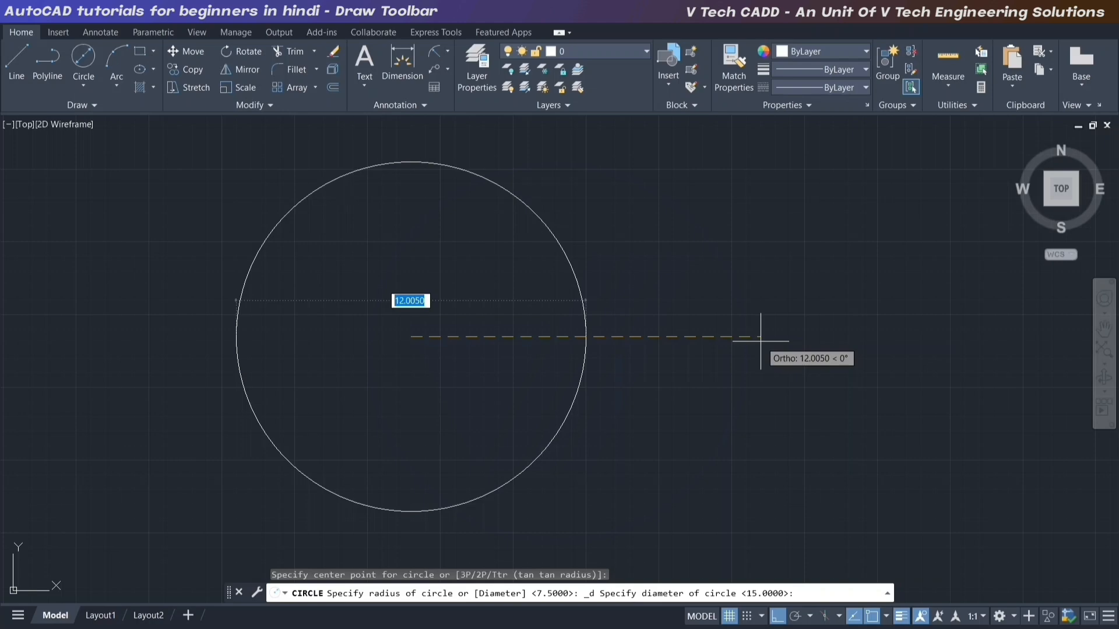
pyautogui.write('15')
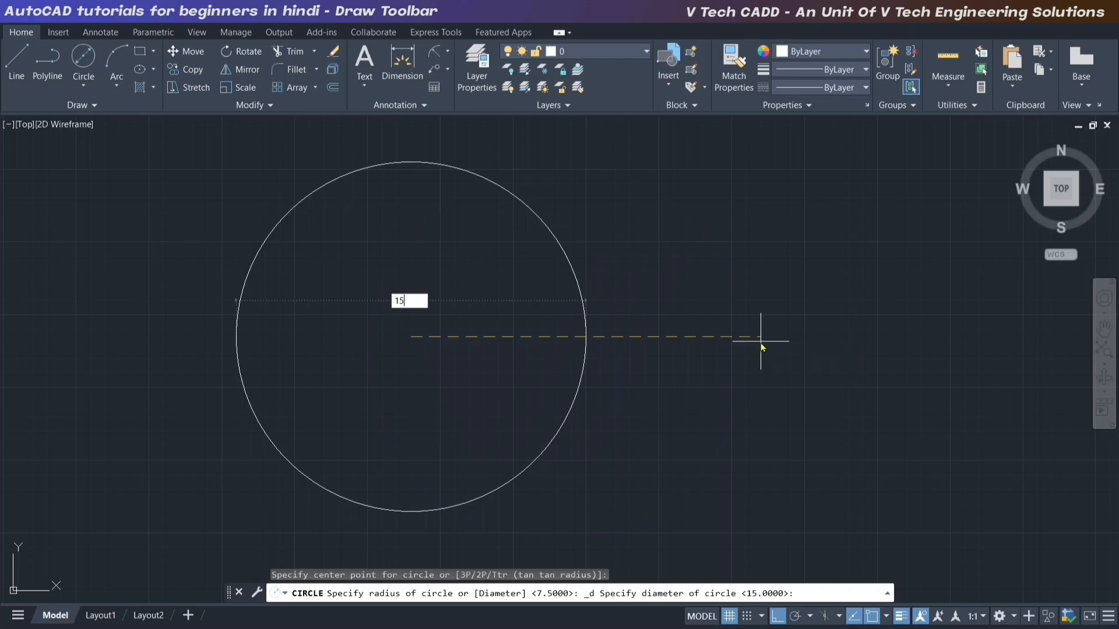
pyautogui.press('Return')
pyautogui.scroll(-2, 513, 343)
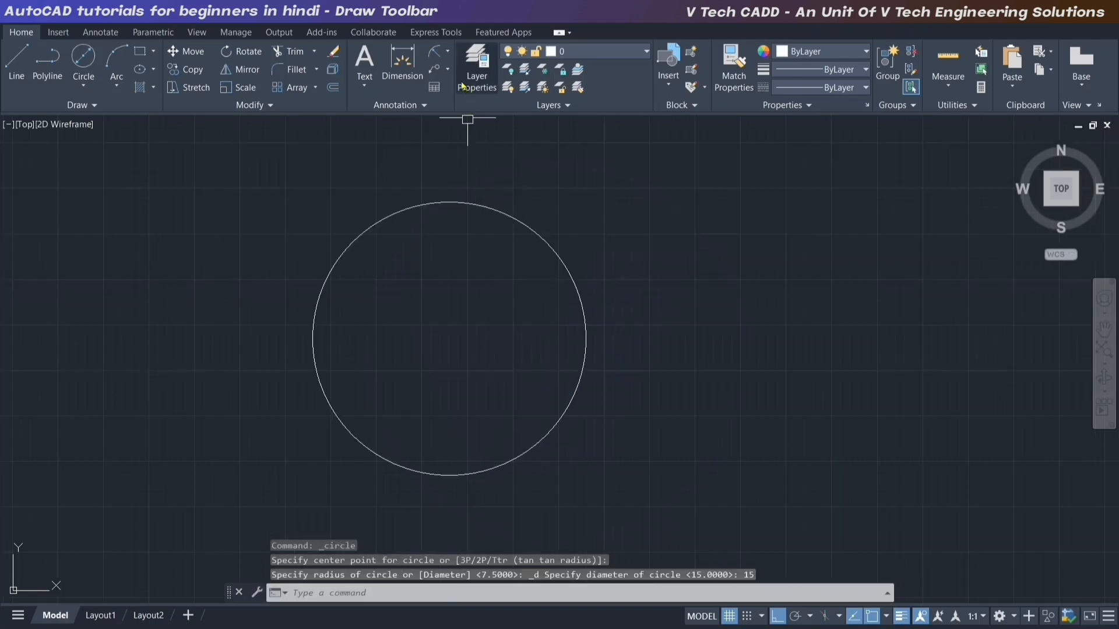
# - Add a diameter dimension to the circle, placing its text outside to the upper right
pyautogui.click(447, 51)
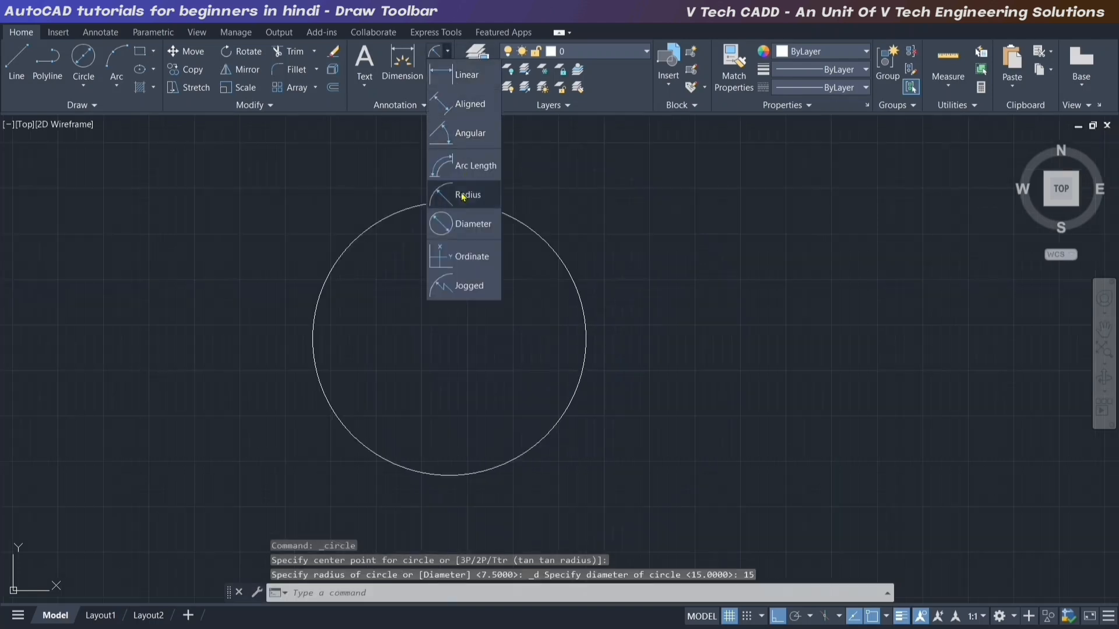
pyautogui.click(474, 224)
pyautogui.click(577, 292)
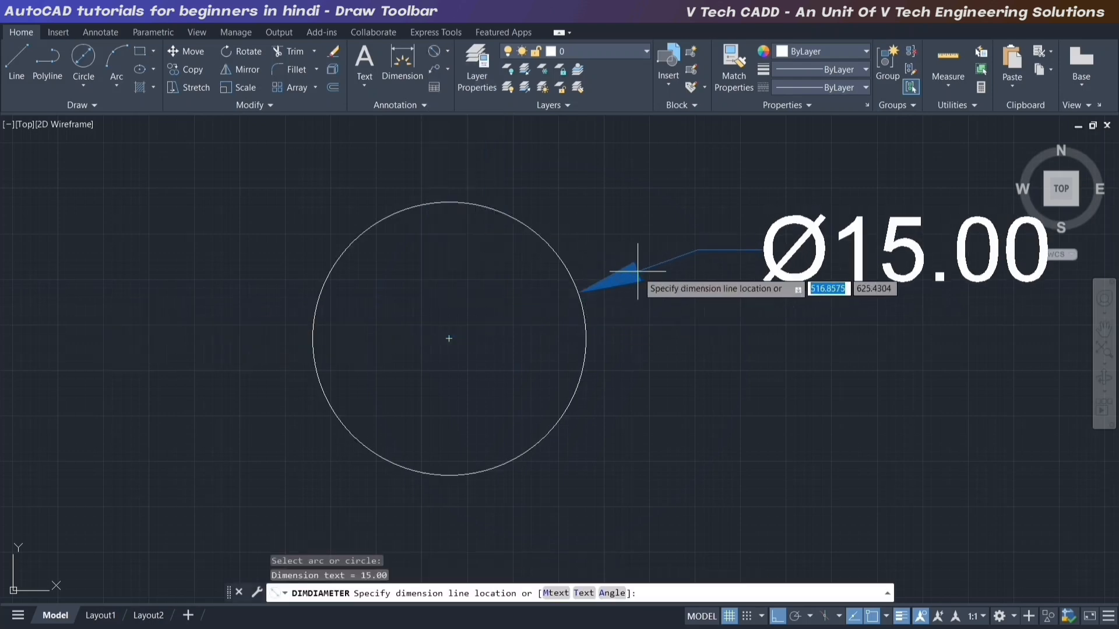
pyautogui.click(654, 257)
pyautogui.moveTo(520, 300); pyautogui.dragTo(370, 319, button='middle')
# - Add a radius dimension to the same circle, placing its text outside below the diameter dimension
pyautogui.click(448, 52)
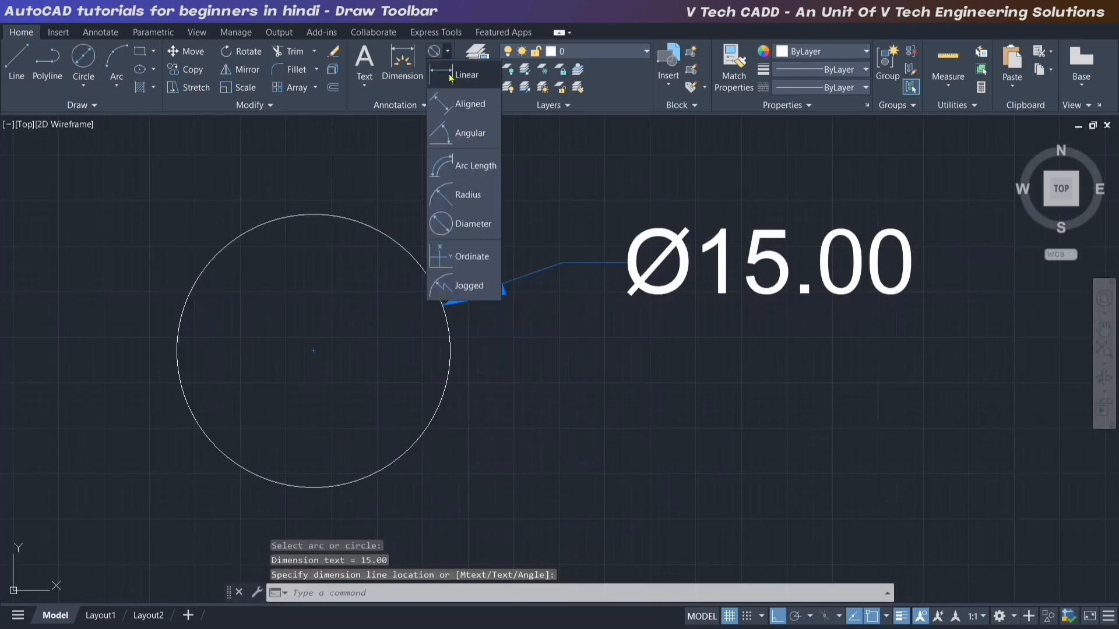
pyautogui.click(466, 193)
pyautogui.click(452, 373)
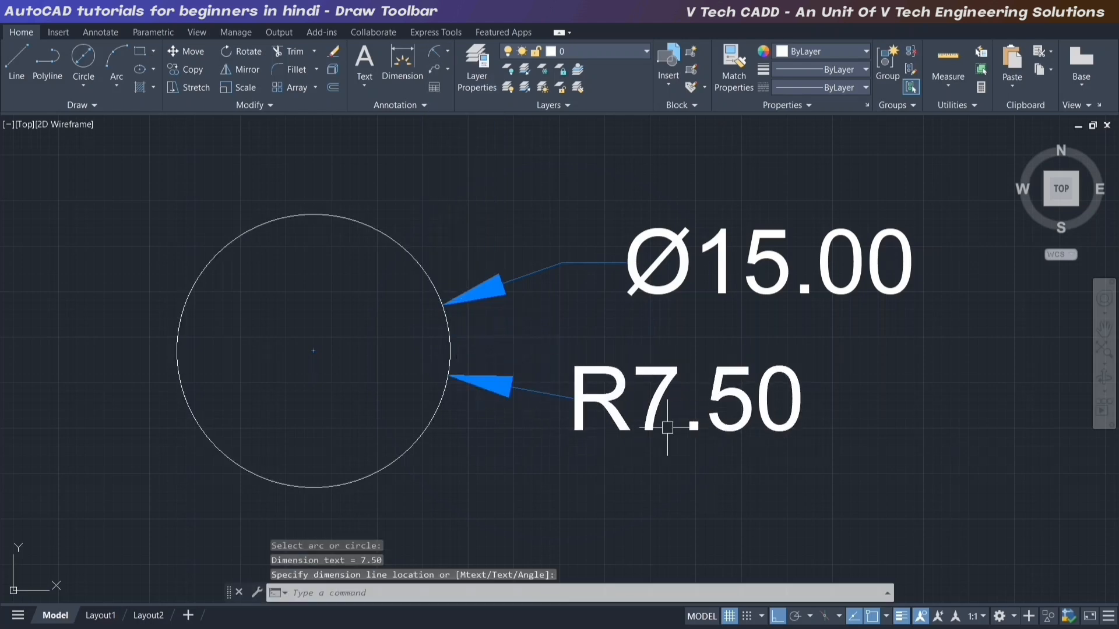
# - Erase the circle and both of its dimensions
pyautogui.click(846, 489)
pyautogui.click(846, 488)
pyautogui.click(282, 119)
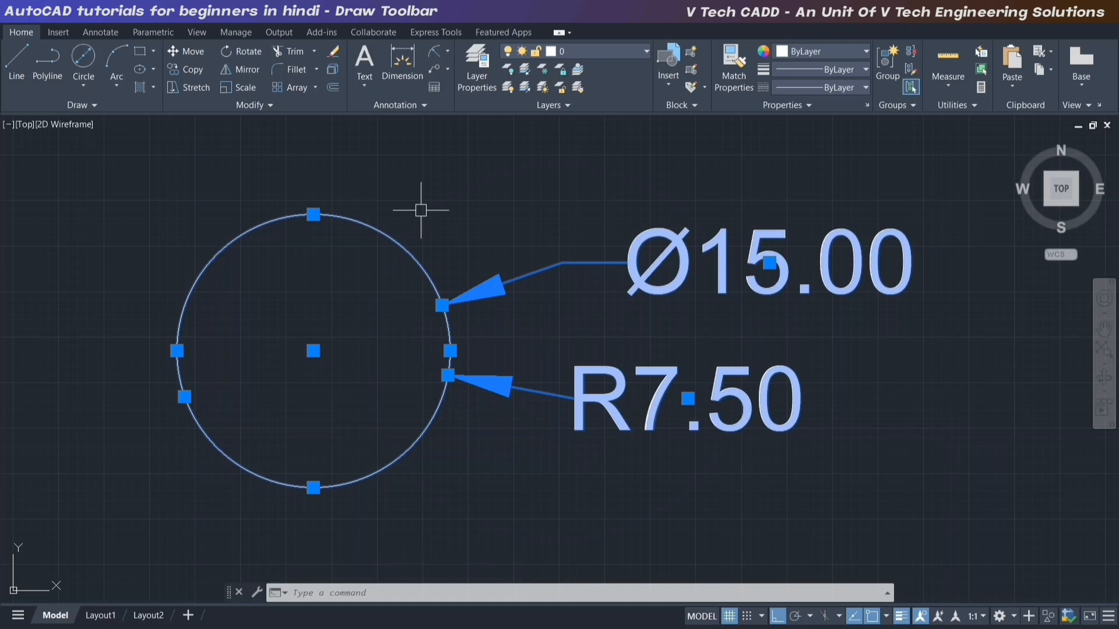
pyautogui.click(334, 53)
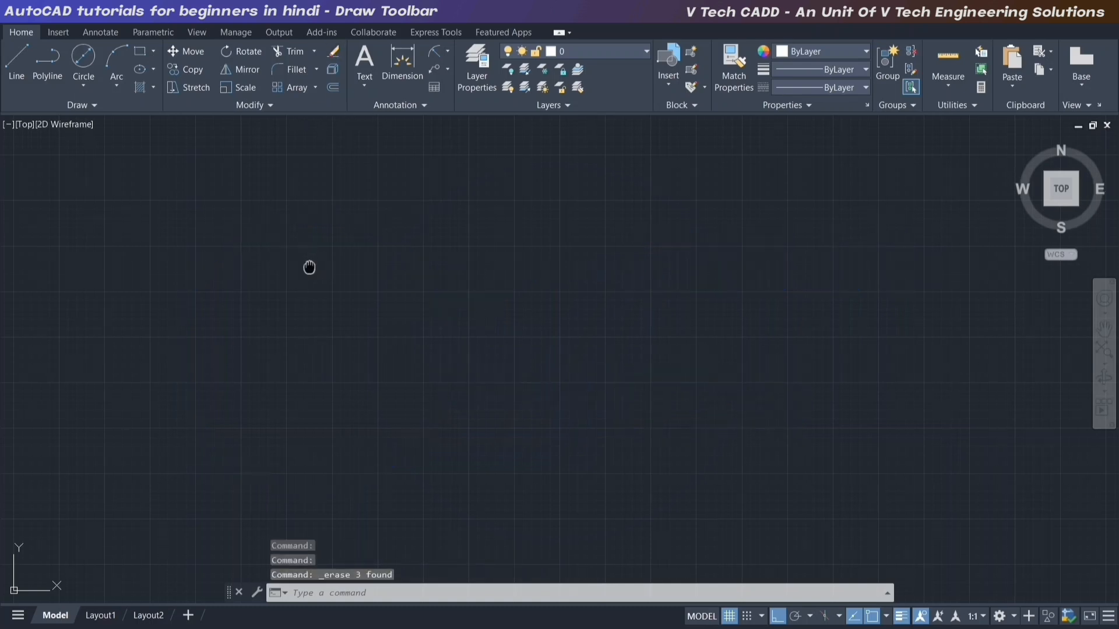
pyautogui.click(82, 87)
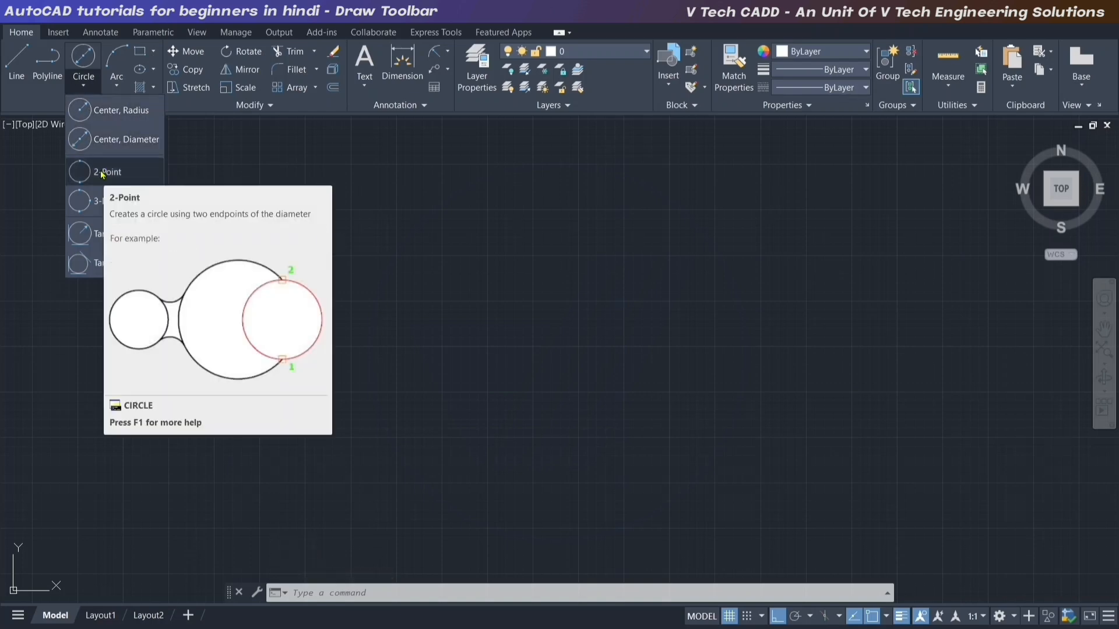
pyautogui.click(294, 317)
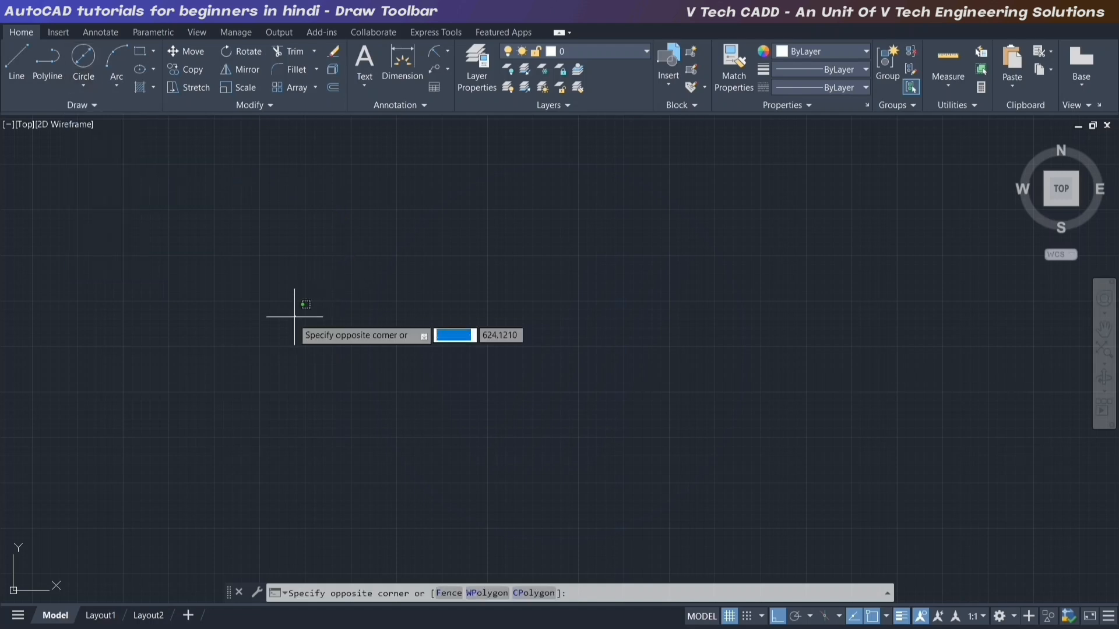
pyautogui.click(140, 191)
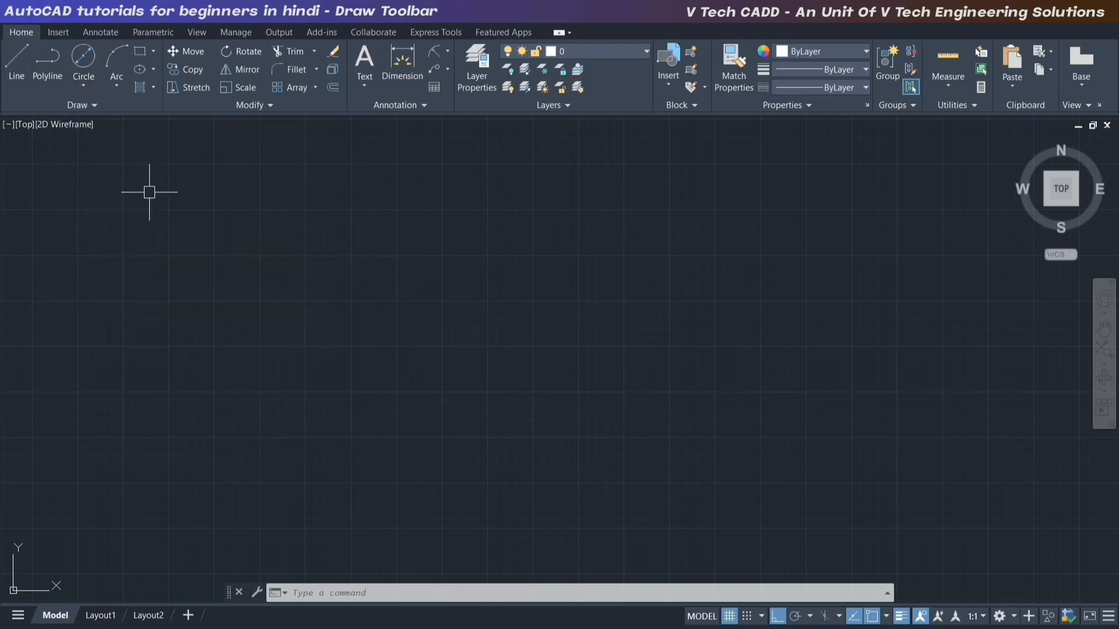
pyautogui.press('Escape')
pyautogui.press('Escape')
# - Draw two separate vertical lines of similar length facing each other across the middle of the drawing area
pyautogui.click(17, 61)
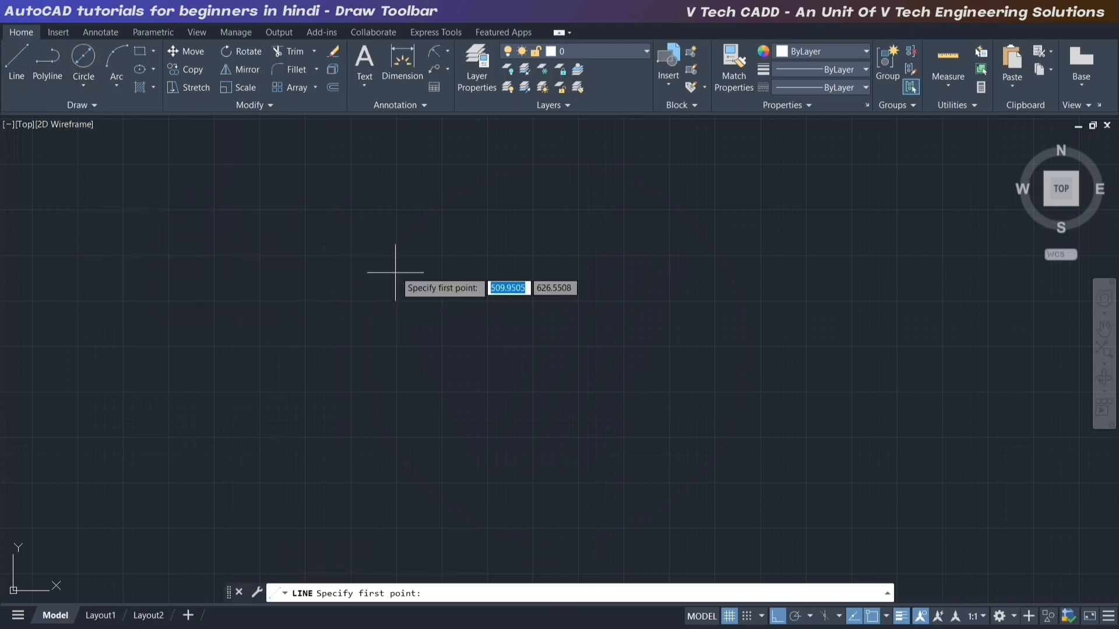
pyautogui.click(397, 220)
pyautogui.click(396, 413)
pyautogui.press('Escape')
pyautogui.press('Return')
pyautogui.click(760, 210)
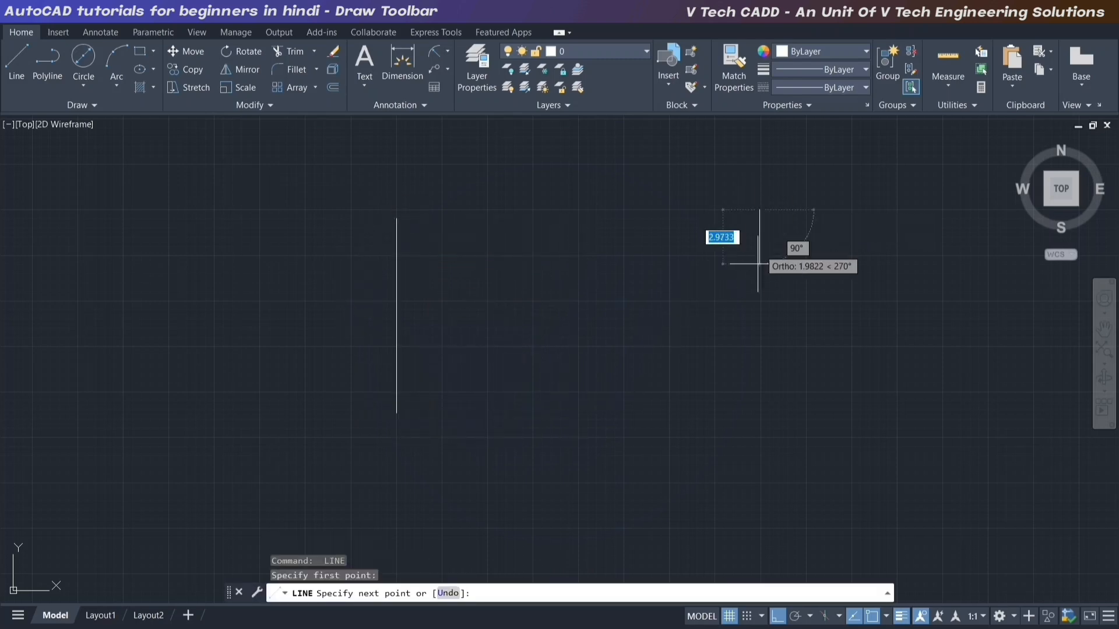
pyautogui.click(759, 422)
pyautogui.press('Escape')
pyautogui.press('Escape')
pyautogui.press('Escape')
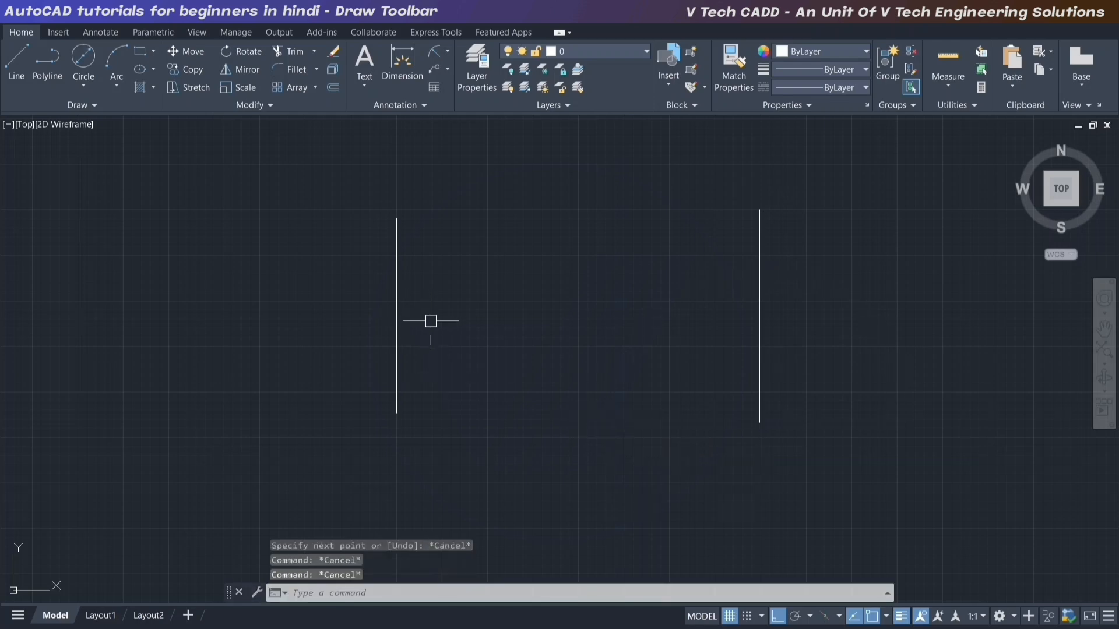
# - Draw a horizontal line connecting the two vertical lines near their midpoints
pyautogui.press('Return')
pyautogui.click(396, 323)
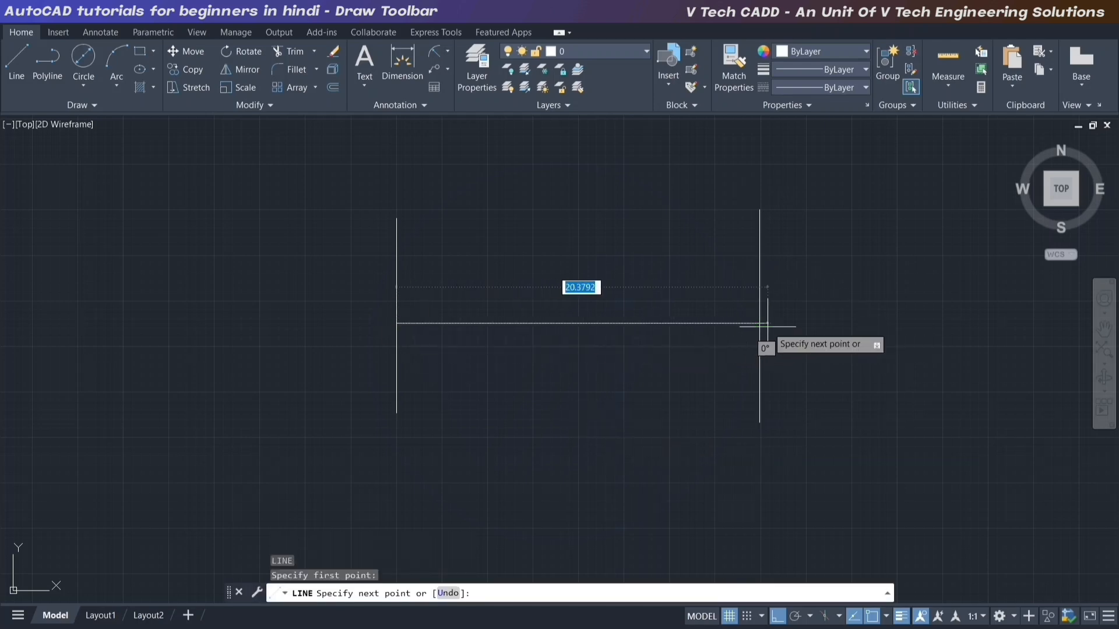
pyautogui.click(760, 324)
pyautogui.press('Escape')
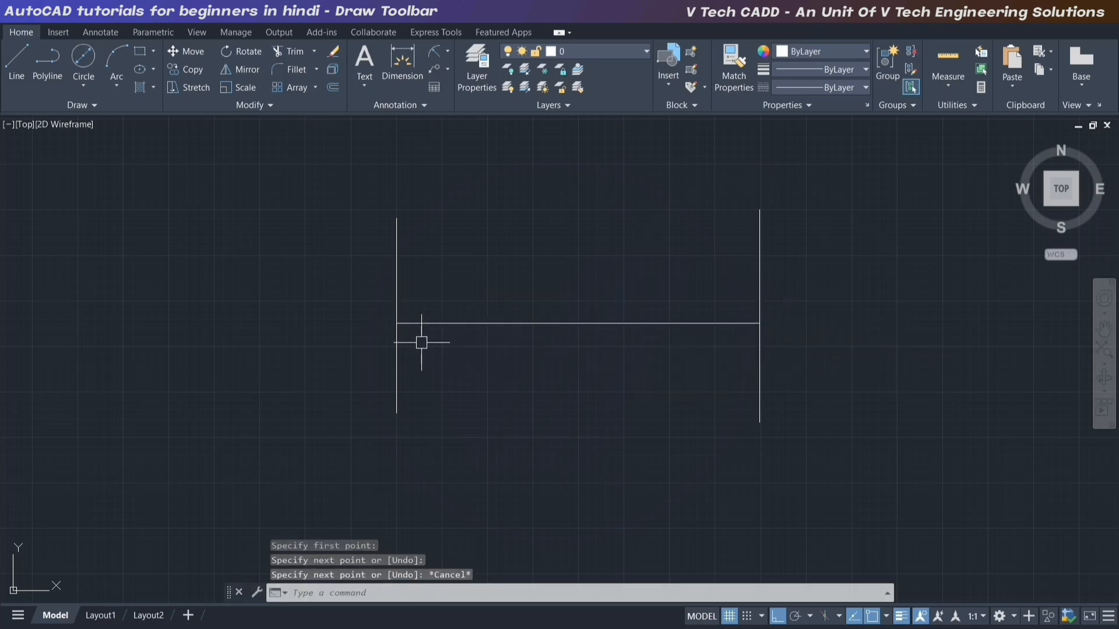
pyautogui.click(396, 326)
pyautogui.click(396, 323)
pyautogui.press('Escape')
pyautogui.press('Escape')
pyautogui.press('Escape')
pyautogui.press('Escape')
# - Draw a 2-Point circle using the two ends of the horizontal line as its diameter endpoints
pyautogui.click(84, 91)
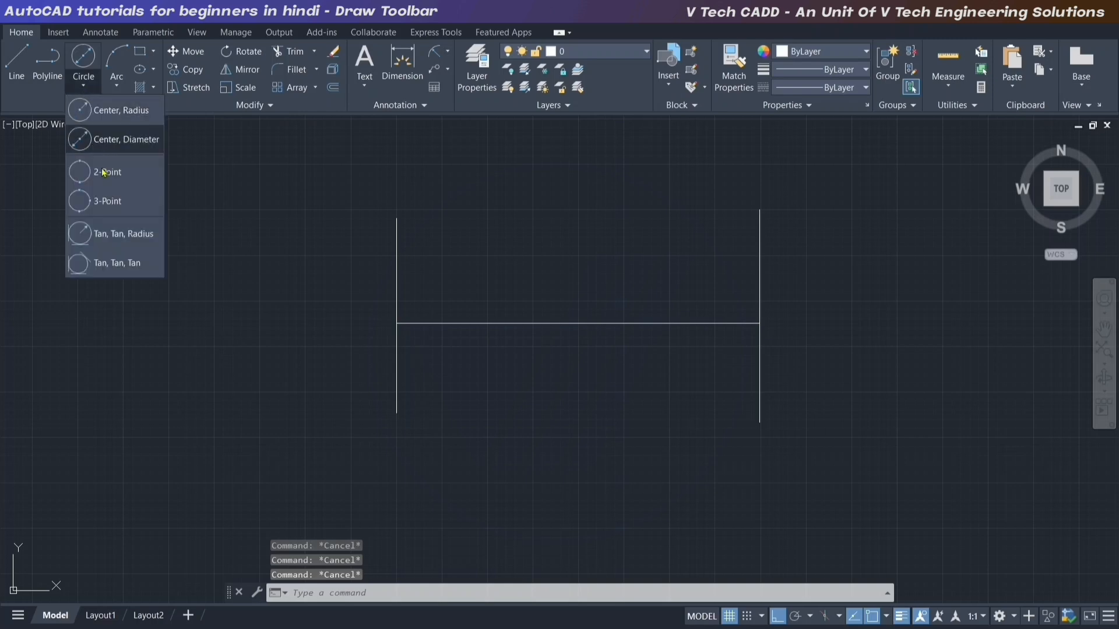
pyautogui.click(104, 171)
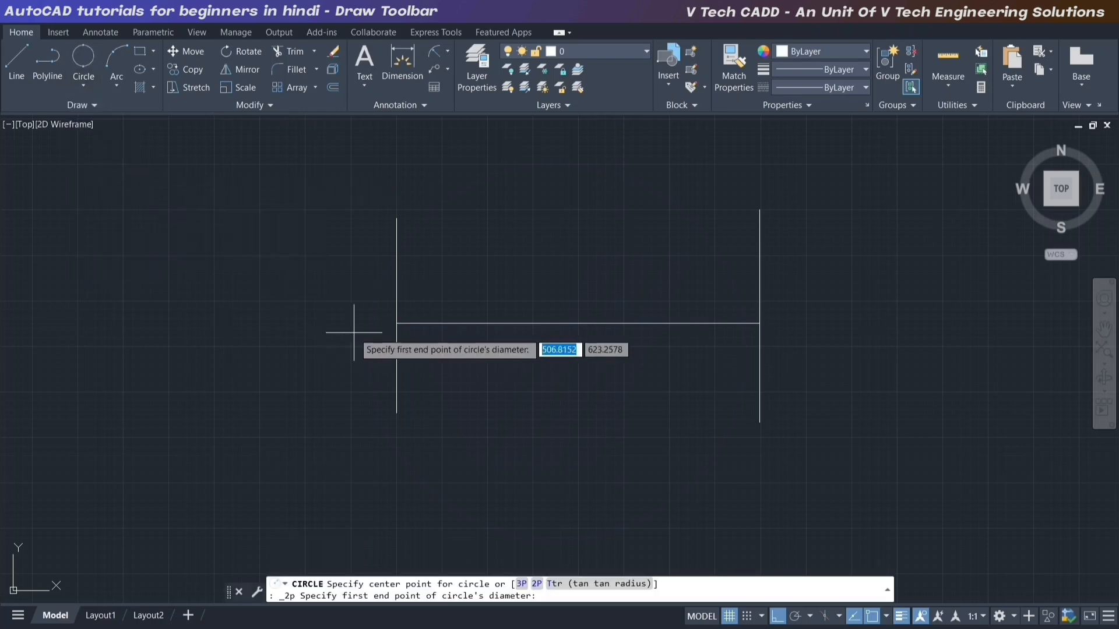
pyautogui.click(396, 324)
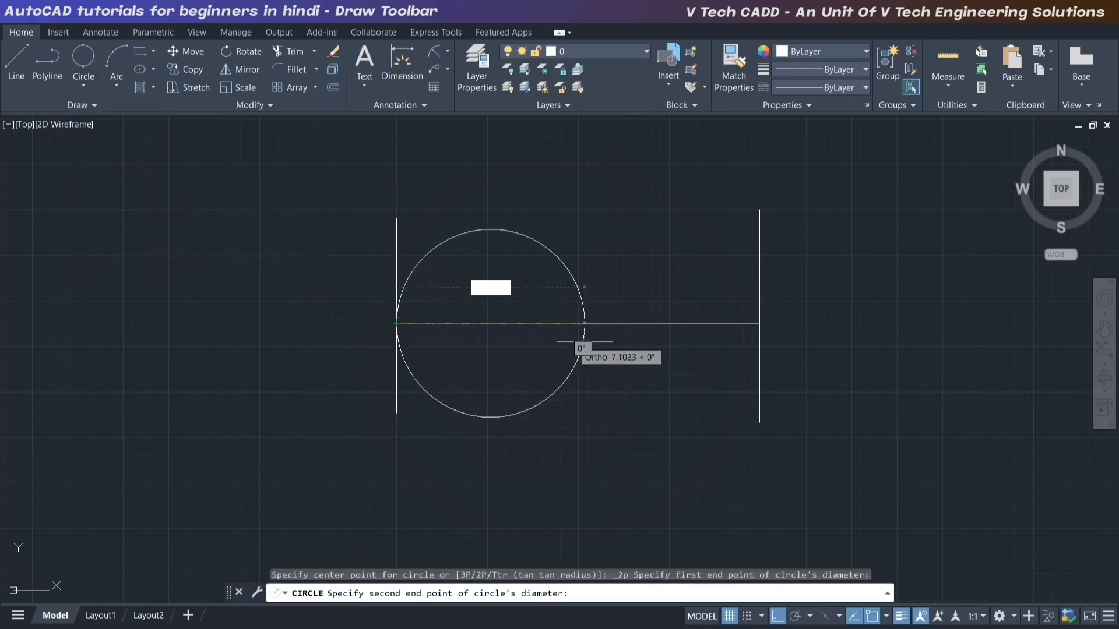
pyautogui.click(757, 324)
pyautogui.moveTo(596, 360); pyautogui.dragTo(491, 383, button='middle')
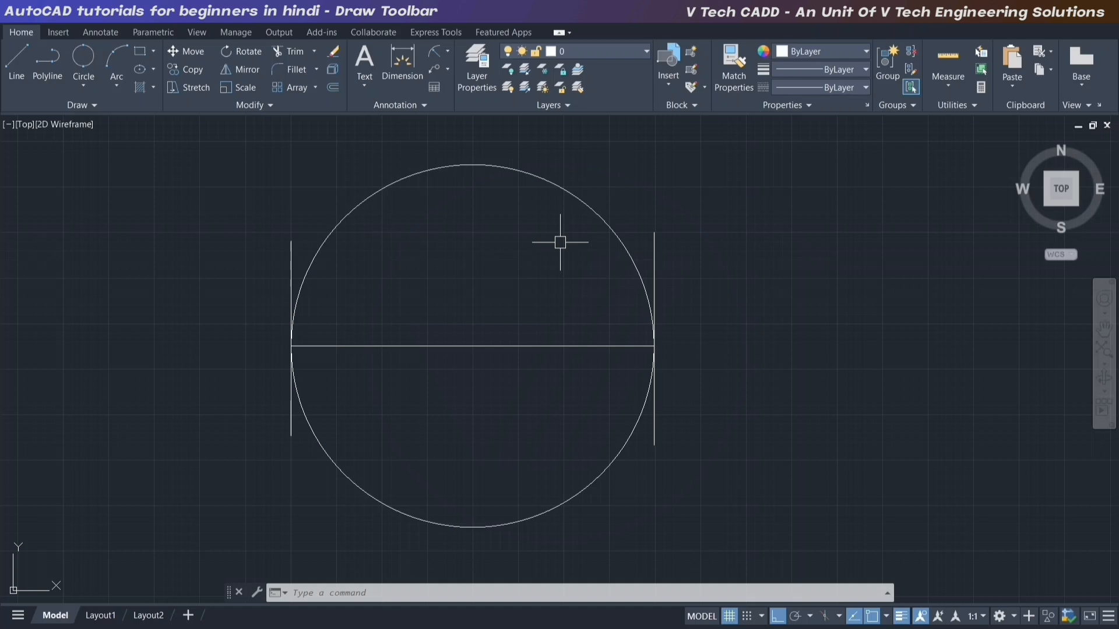
# - Delete the circle and the three lines
pyautogui.click(743, 246)
pyautogui.click(222, 456)
pyautogui.press('Delete')
pyautogui.click(83, 86)
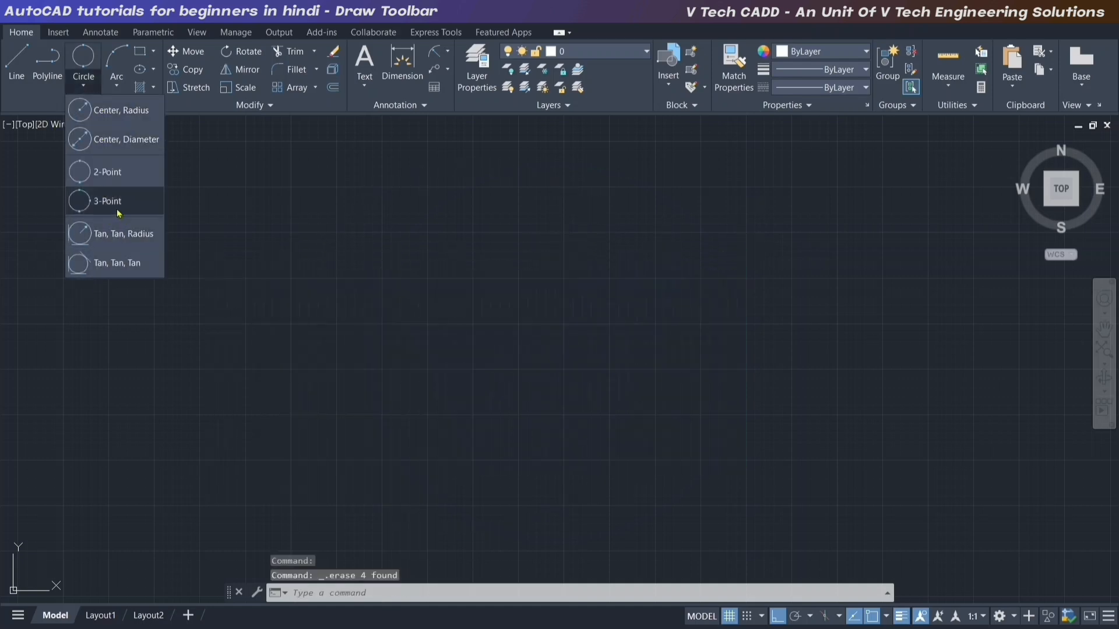
pyautogui.click(343, 320)
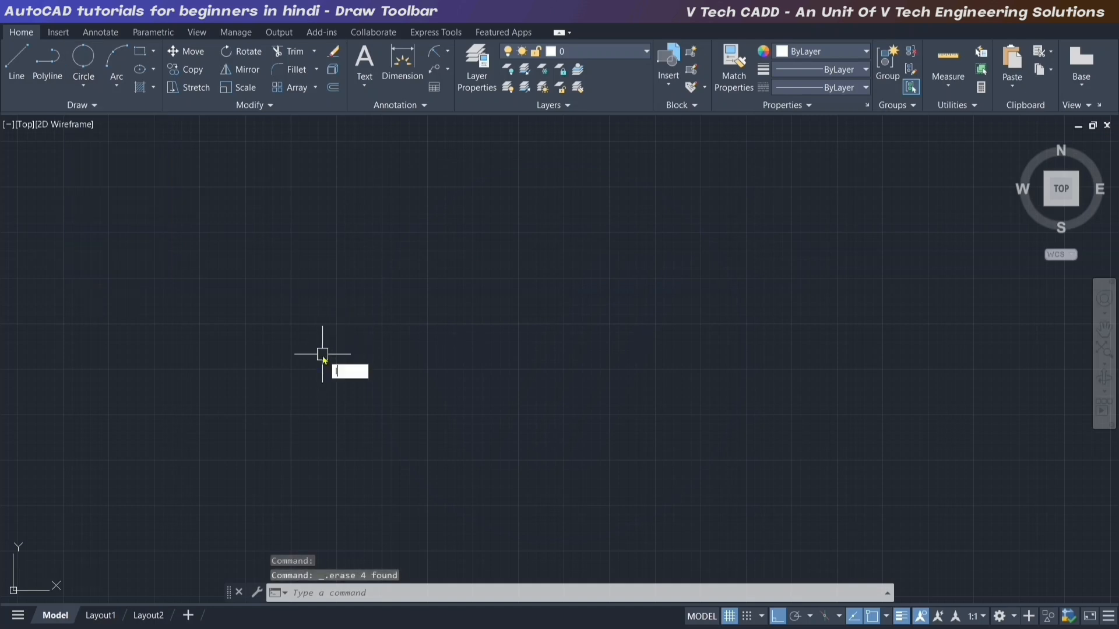
# - Draw two new separate vertical lines side by side with a wide gap between them
pyautogui.write('l')
pyautogui.press('Return')
pyautogui.click(329, 233)
pyautogui.click(329, 415)
pyautogui.press('Return')
pyautogui.press('Return')
pyautogui.click(613, 235)
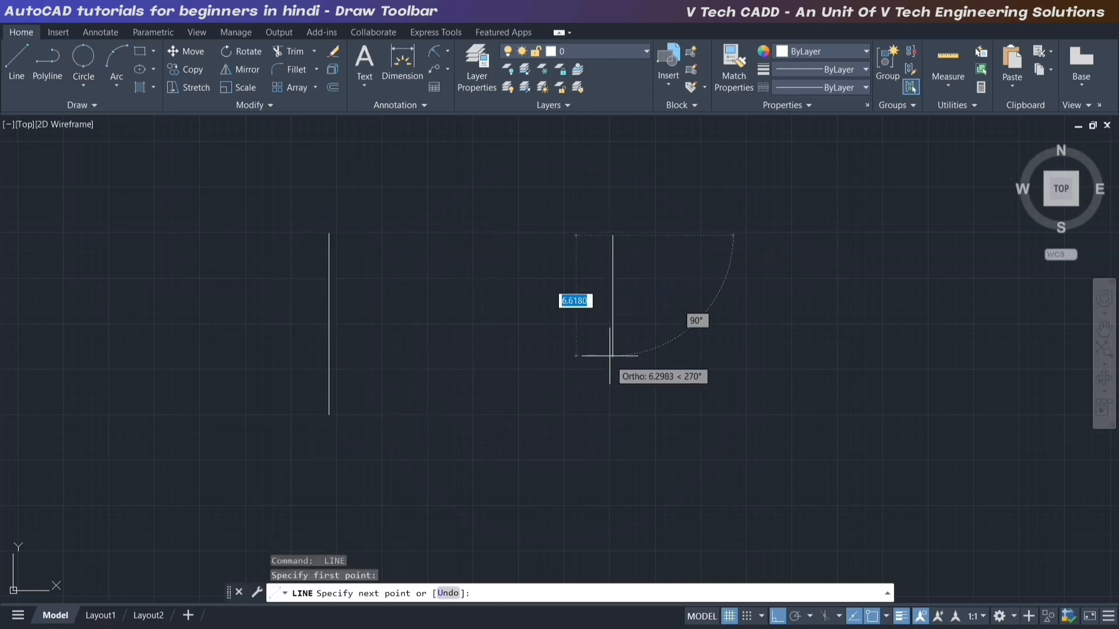
pyautogui.click(606, 432)
pyautogui.scroll(-2, 495, 419)
pyautogui.press('Return')
# - Draw a horizontal line above the gap between the two vertical lines, touching neither of them
pyautogui.press('Return')
pyautogui.scroll(4, 449, 292)
pyautogui.scroll(-2, 418, 327)
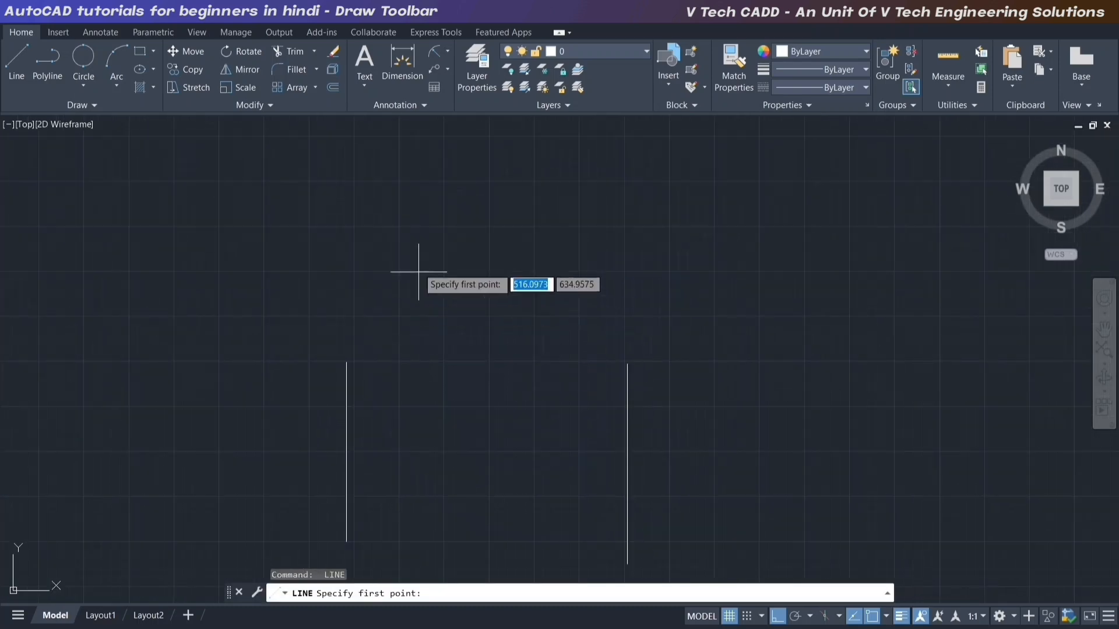
pyautogui.click(396, 222)
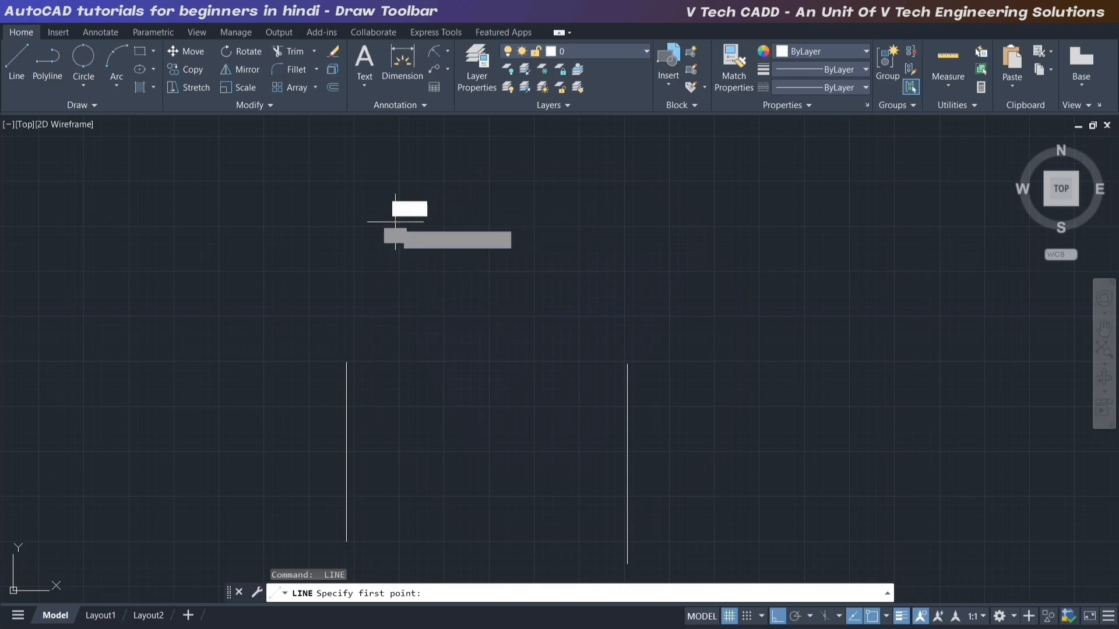
pyautogui.click(595, 222)
pyautogui.rightClick(692, 220)
pyautogui.click(731, 219)
pyautogui.moveTo(600, 380); pyautogui.dragTo(549, 347, button='middle')
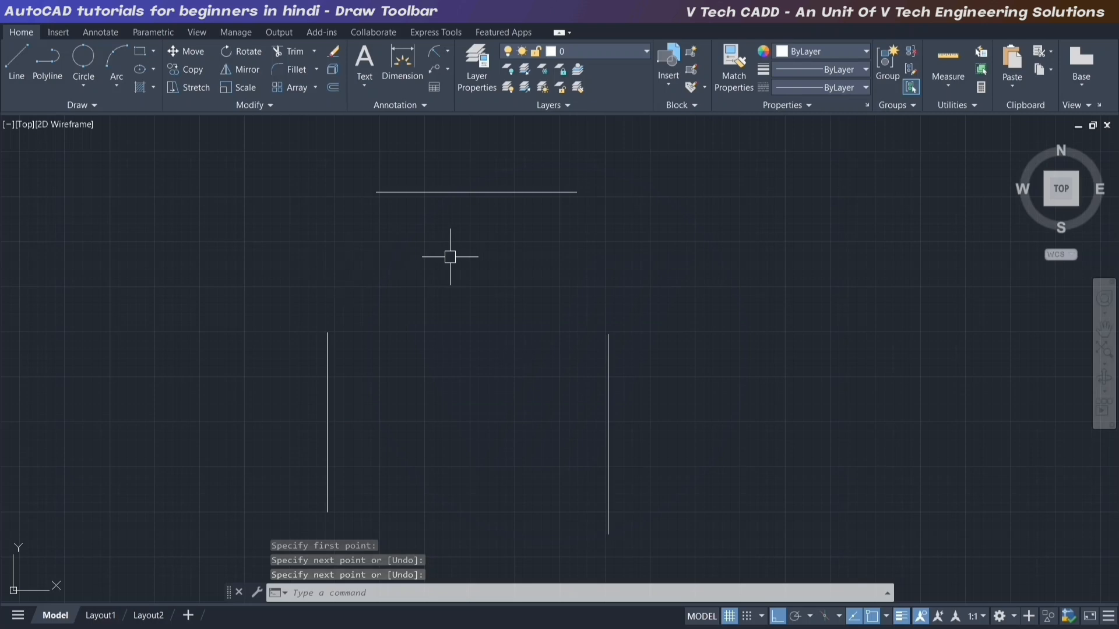
pyautogui.moveTo(464, 215); pyautogui.dragTo(474, 200, button='middle')
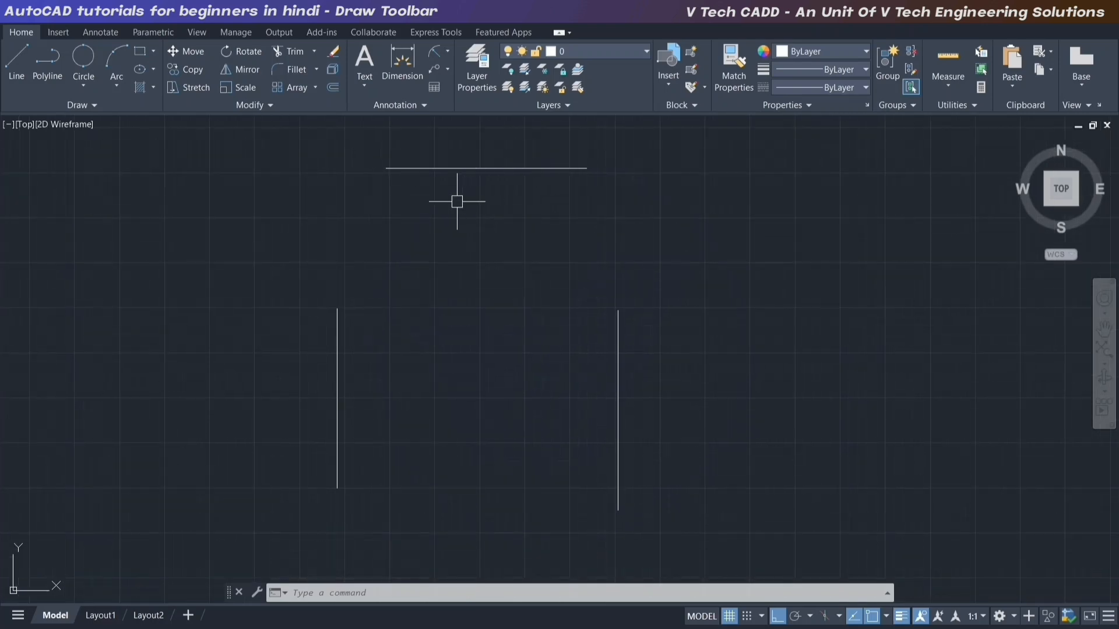
# - Draw a 3-Point circle through a point near the top of each vertical line and the midpoint of the horizontal line
pyautogui.click(83, 85)
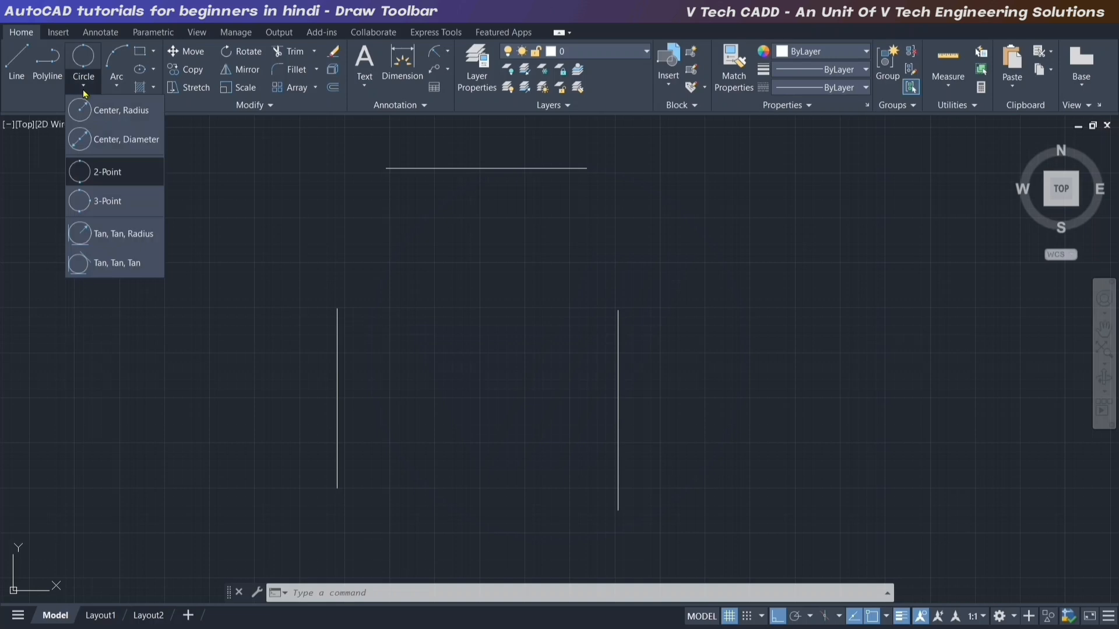
pyautogui.click(112, 207)
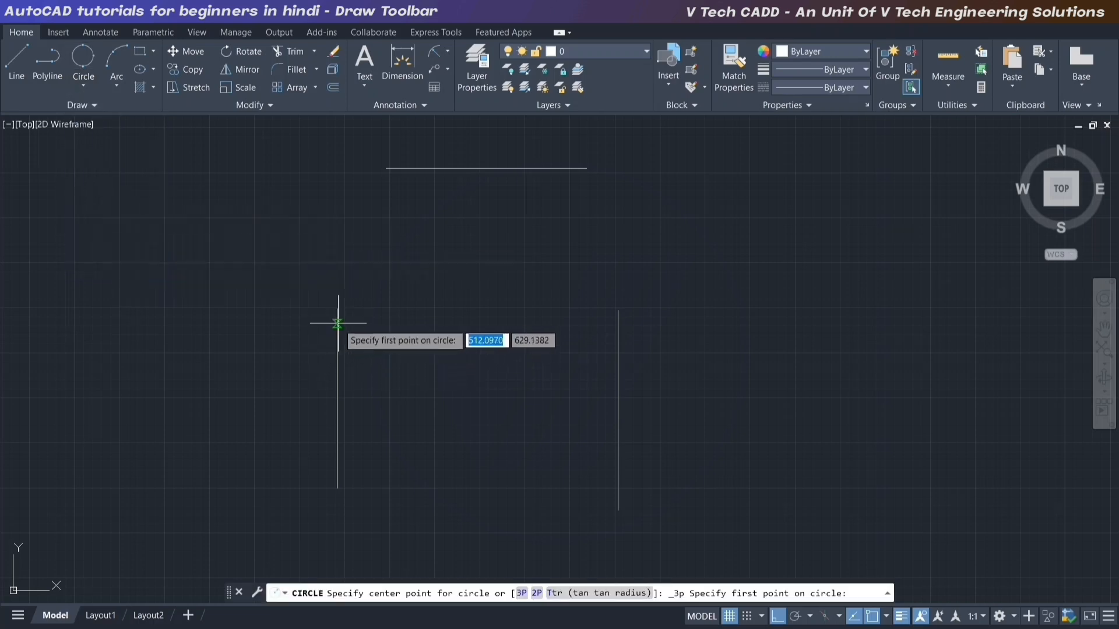
pyautogui.click(337, 323)
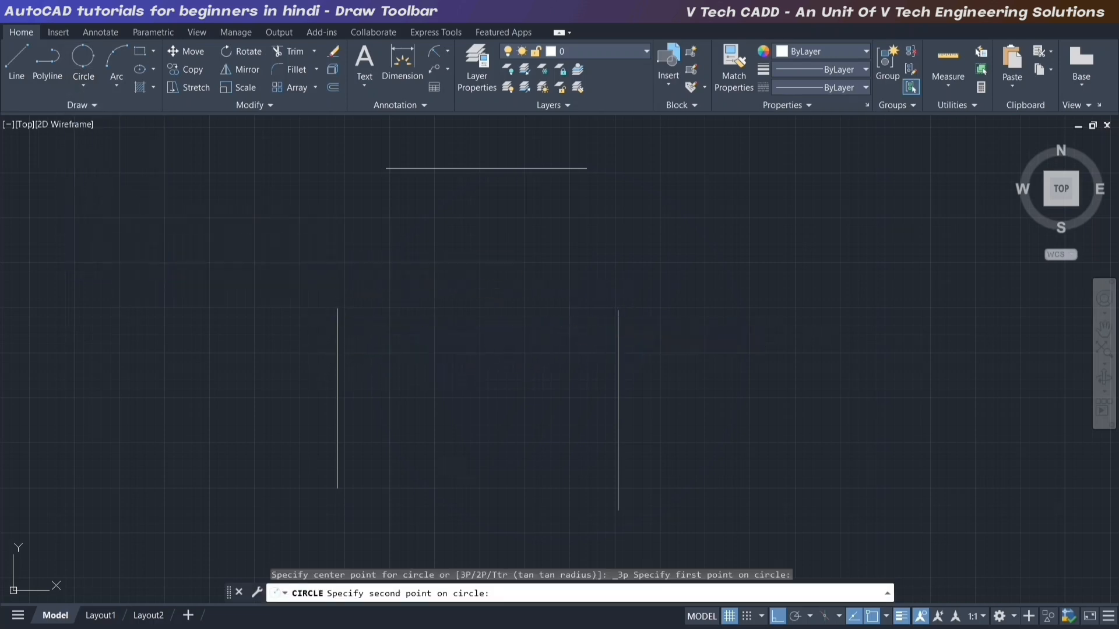
pyautogui.click(618, 323)
pyautogui.scroll(-6, 500, 244)
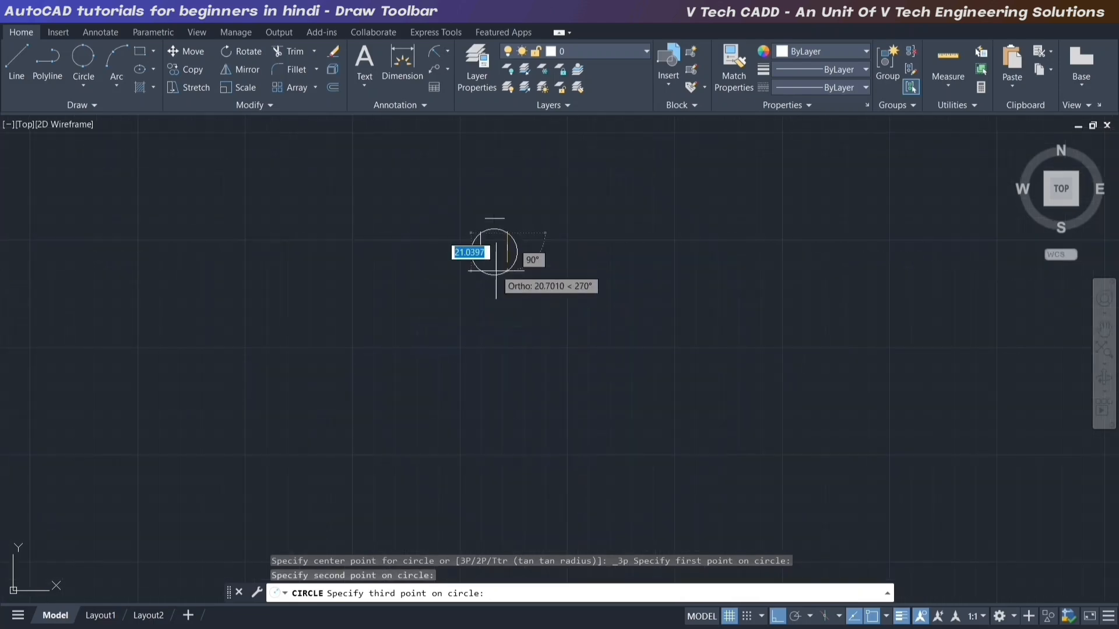
pyautogui.scroll(8, 466, 256)
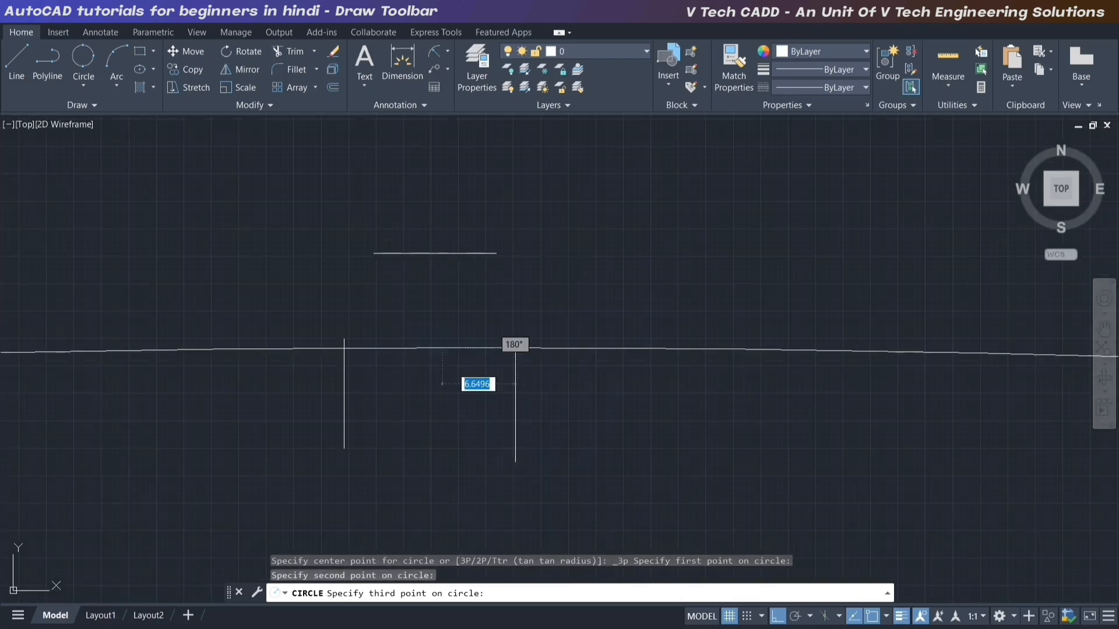
pyautogui.click(434, 254)
pyautogui.moveTo(532, 392); pyautogui.dragTo(557, 387, button='middle')
pyautogui.scroll(2, 540, 373)
pyautogui.scroll(-2, 616, 338)
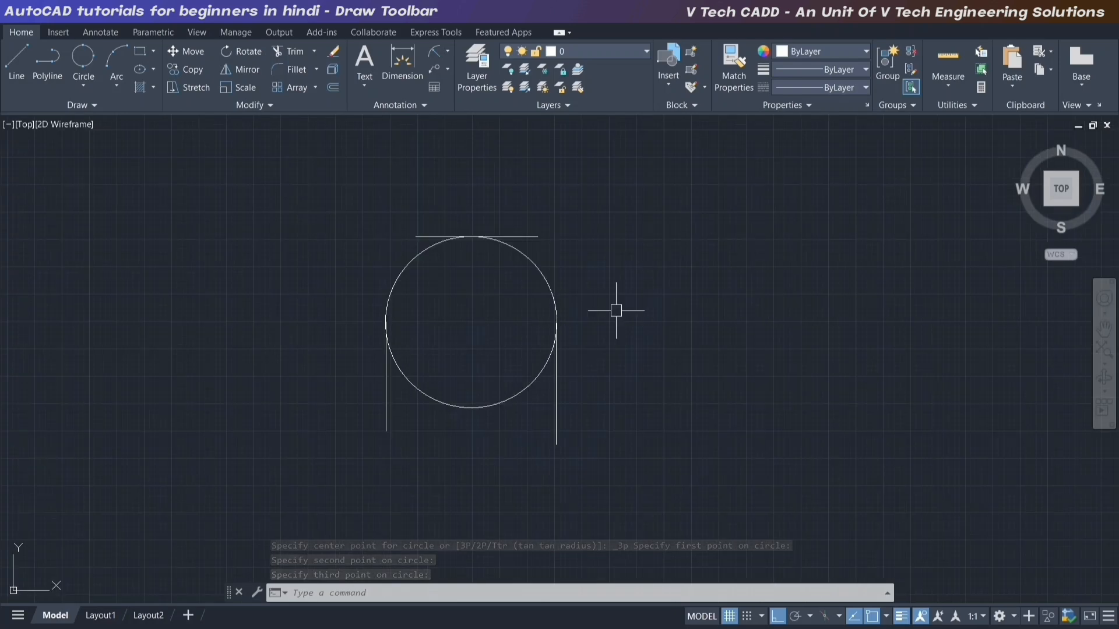
# - Delete the 3-Point circle together with its two vertical lines and horizontal line
pyautogui.click(677, 210)
pyautogui.click(311, 441)
pyautogui.press('Delete')
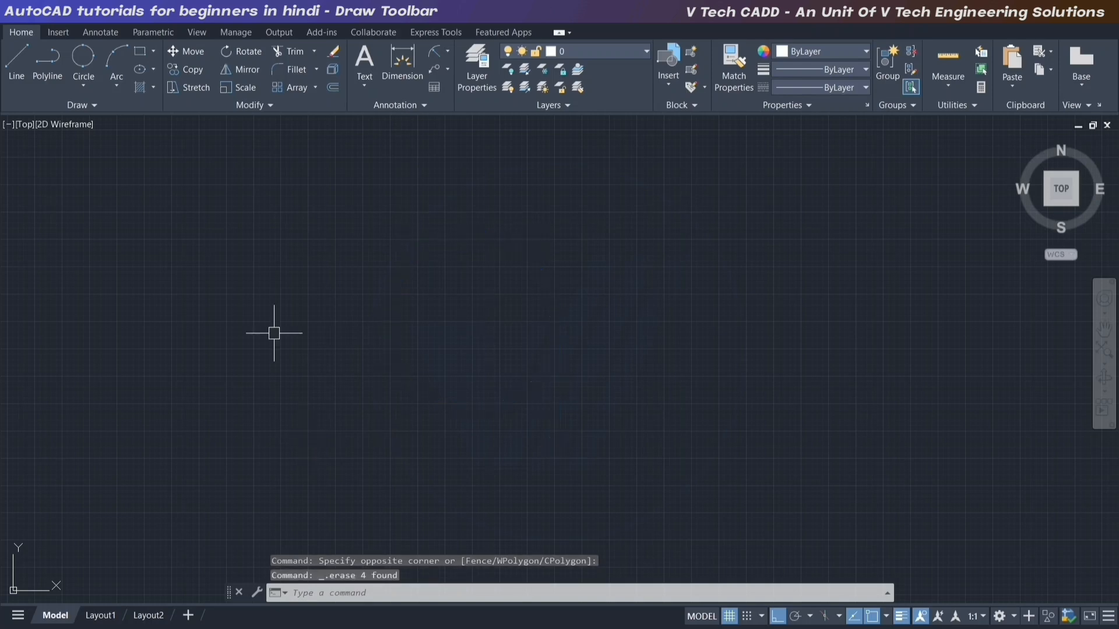
pyautogui.click(81, 85)
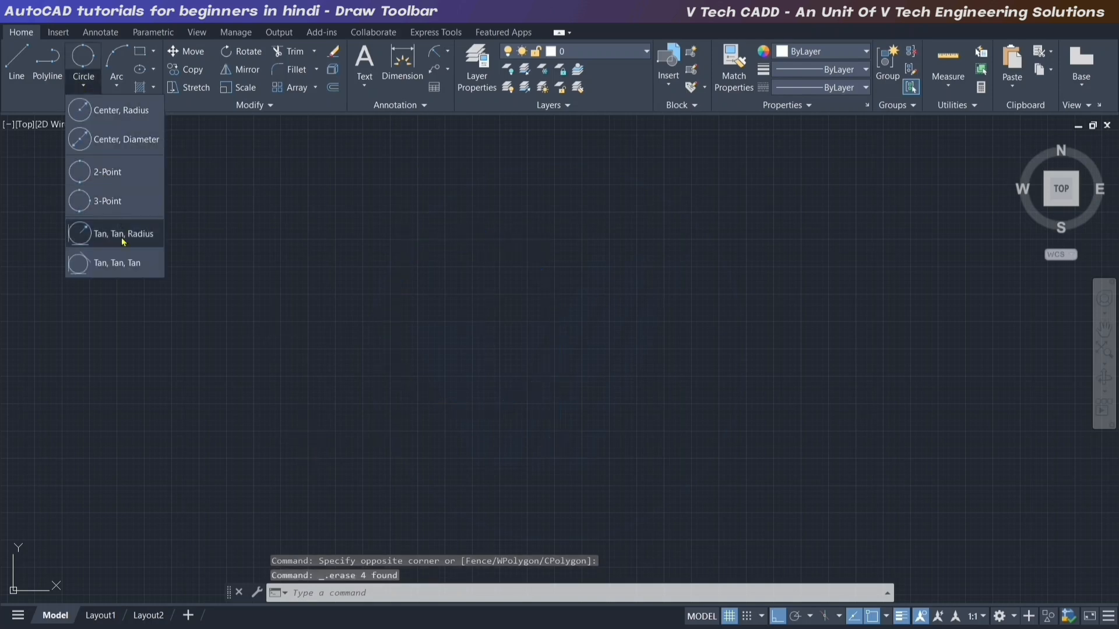
pyautogui.press('Escape')
pyautogui.press('Escape')
pyautogui.press('Escape')
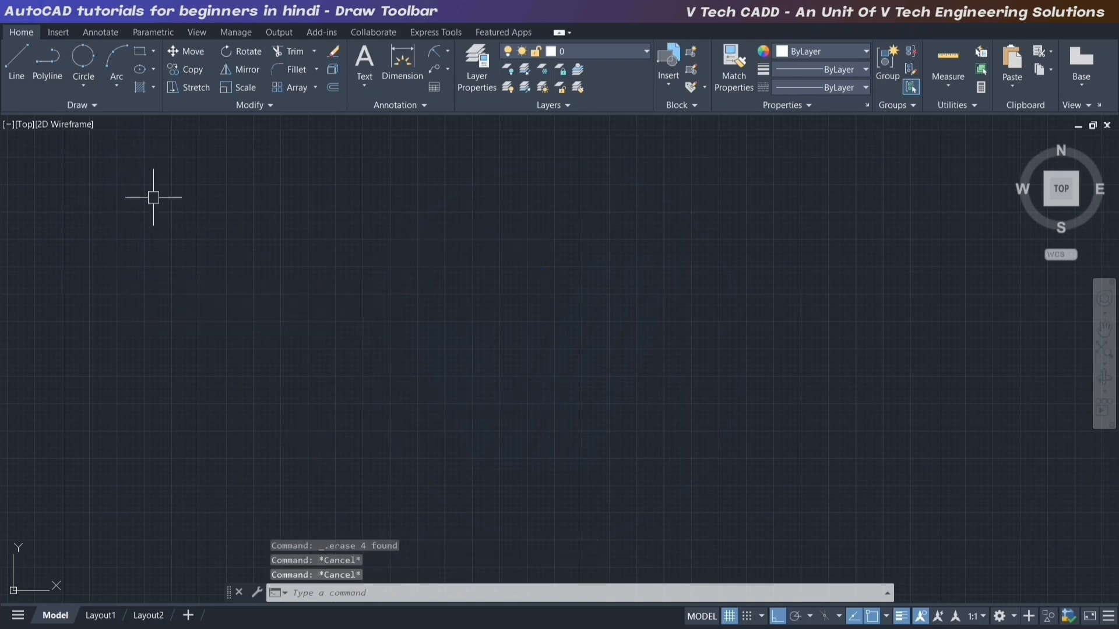
# - Draw a single vertical line in the empty drawing area
pyautogui.click(17, 63)
pyautogui.click(418, 218)
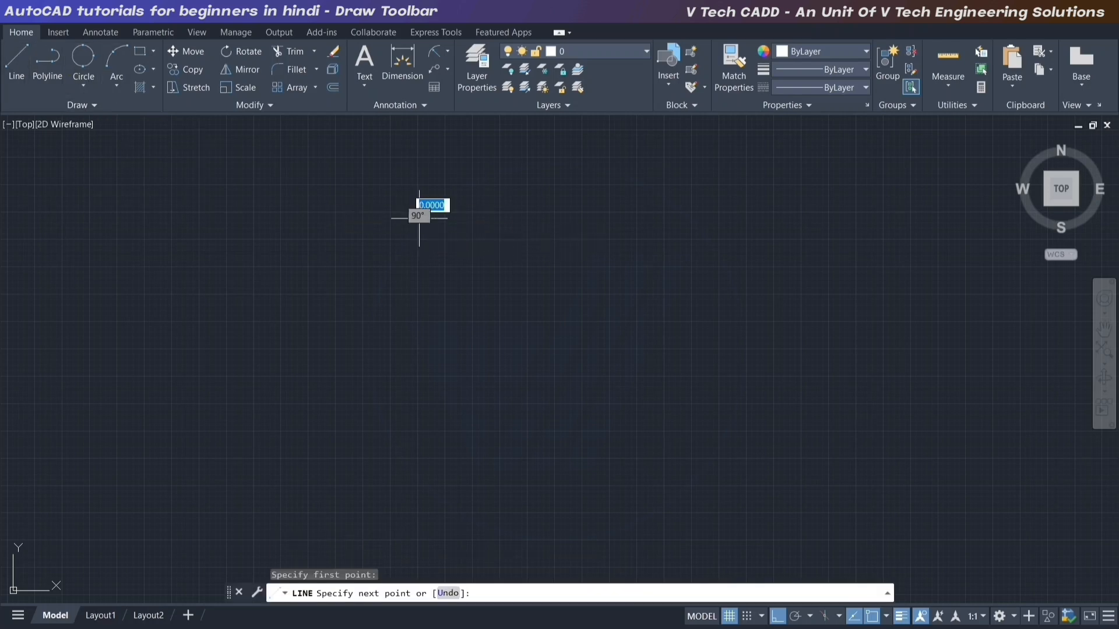
pyautogui.click(419, 417)
pyautogui.press('Return')
# - With Ortho turned off, draw a separate line beside the vertical one, starting below its lower end and rising diagonally away from it
pyautogui.press('Return')
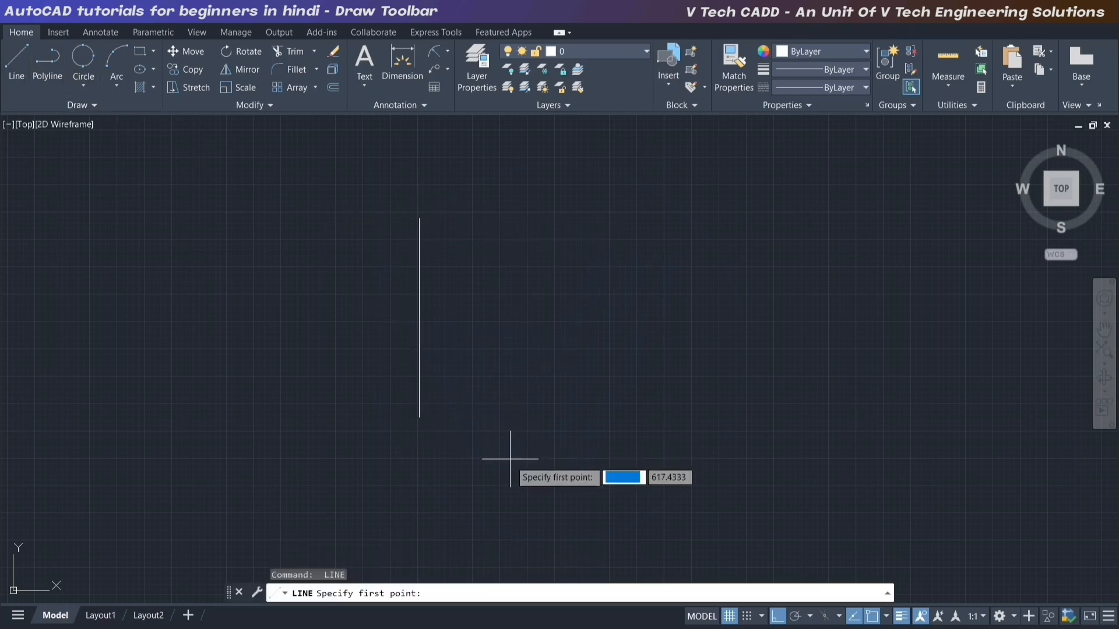
pyautogui.click(506, 482)
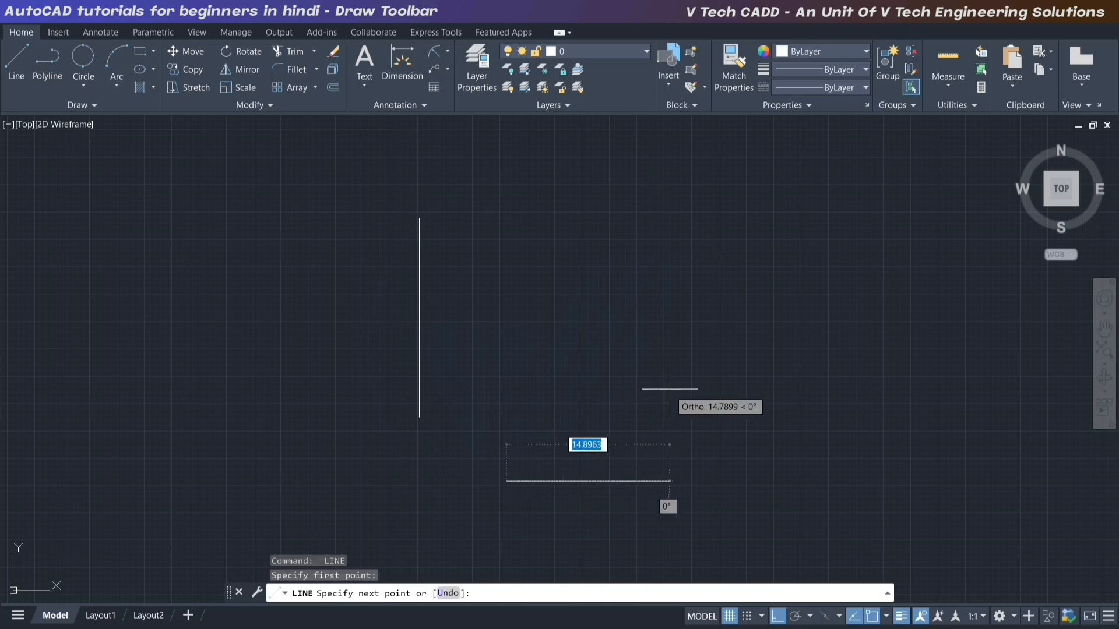
pyautogui.press('F8')
pyautogui.click(693, 330)
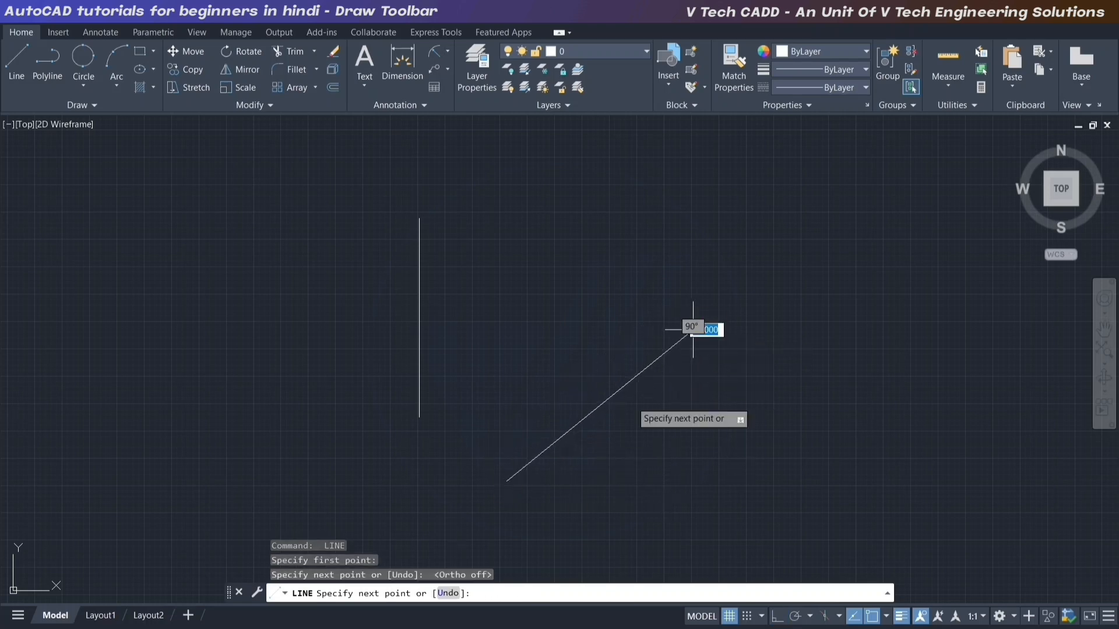
pyautogui.press('Escape')
pyautogui.press('Escape')
pyautogui.press('Escape')
pyautogui.moveTo(491, 477); pyautogui.dragTo(468, 456, button='middle')
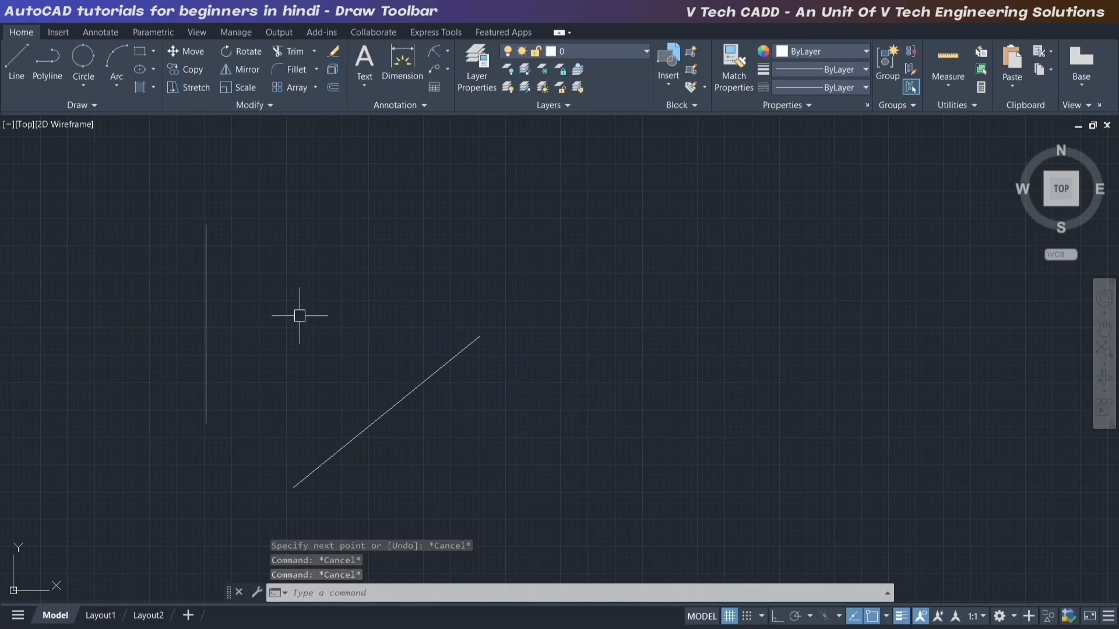
# - Measure the distance between the lower ends of the two lines with an aligned dimension, without placing it
pyautogui.click(447, 52)
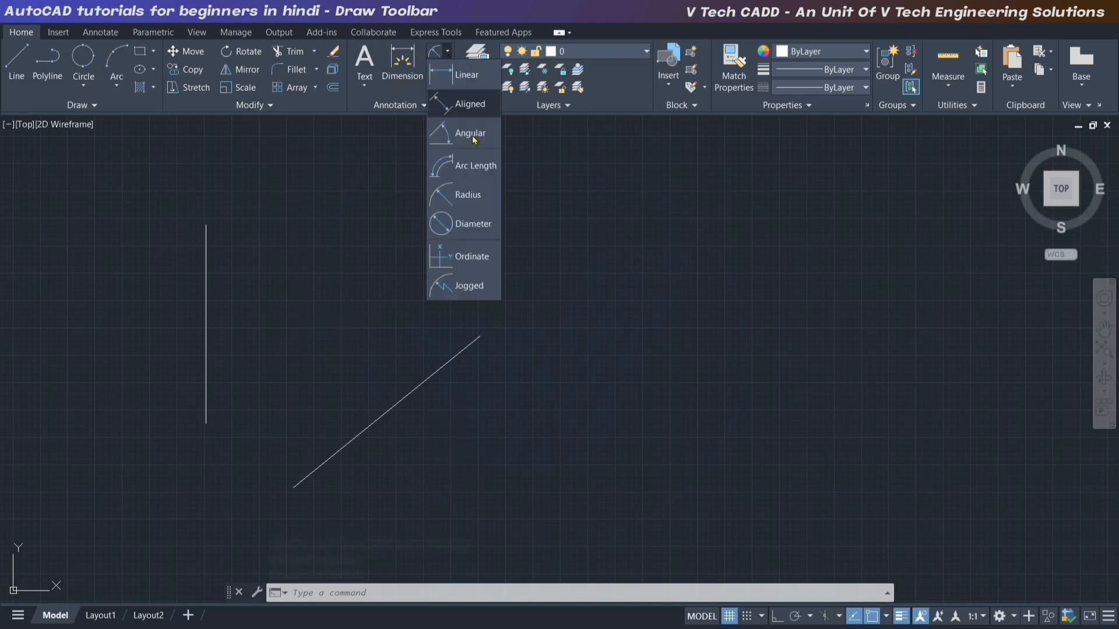
pyautogui.click(443, 104)
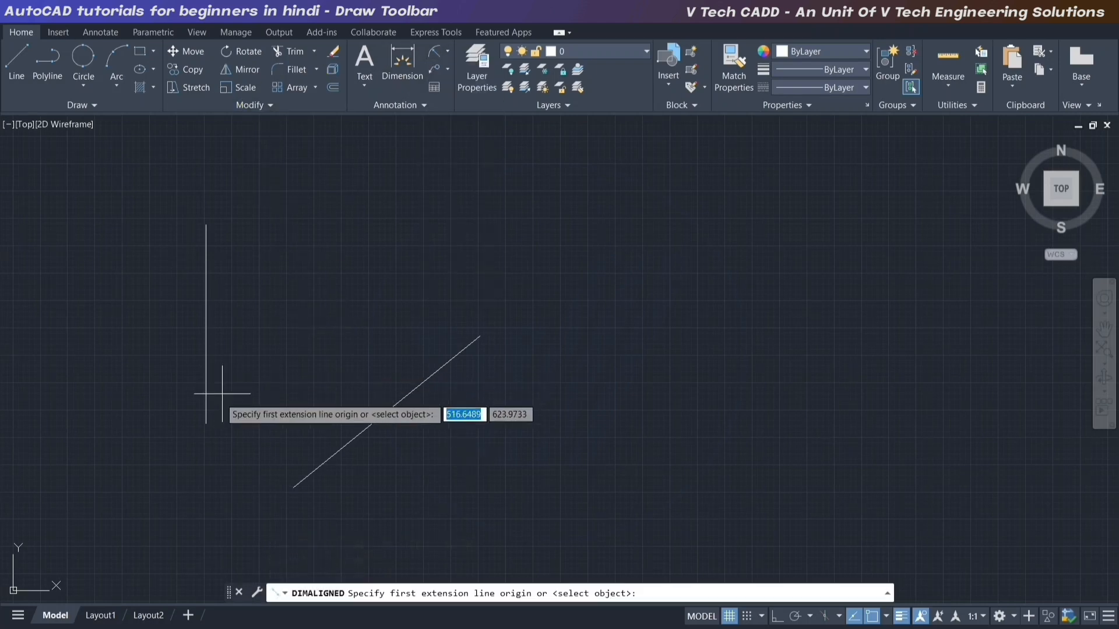
pyautogui.click(205, 423)
pyautogui.click(289, 486)
pyautogui.scroll(2, 253, 447)
pyautogui.scroll(-2, 298, 421)
pyautogui.press('Escape')
pyautogui.scroll(-1, 478, 400)
pyautogui.scroll(2, 401, 366)
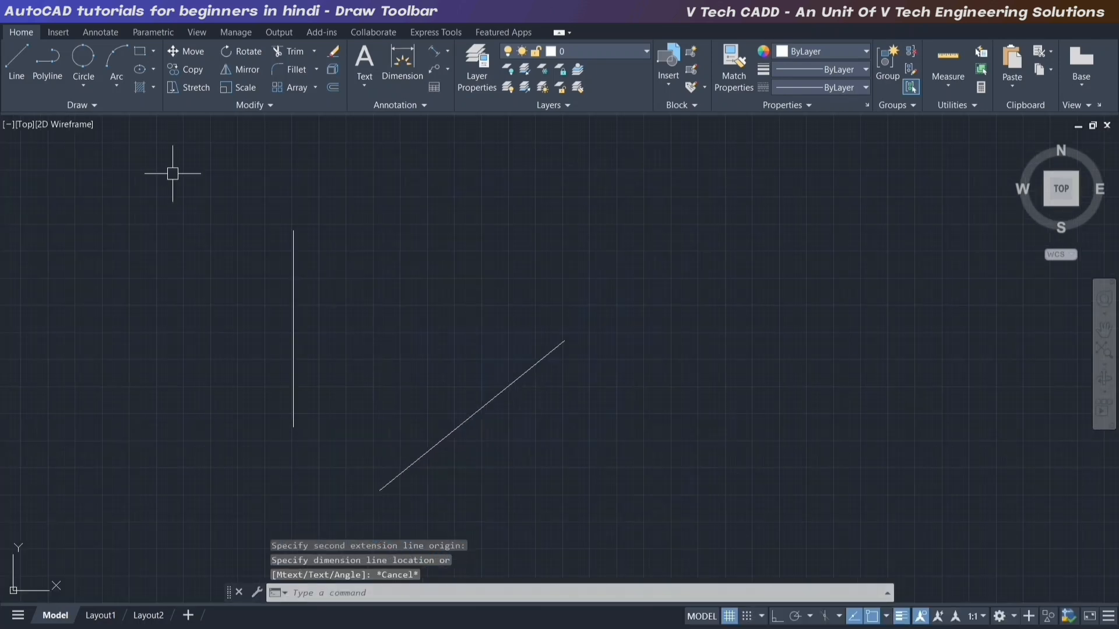
# - Draw a Tan, Tan, Radius circle of radius 5 tangent to the vertical line and the inclined line near their lower ends
pyautogui.click(87, 88)
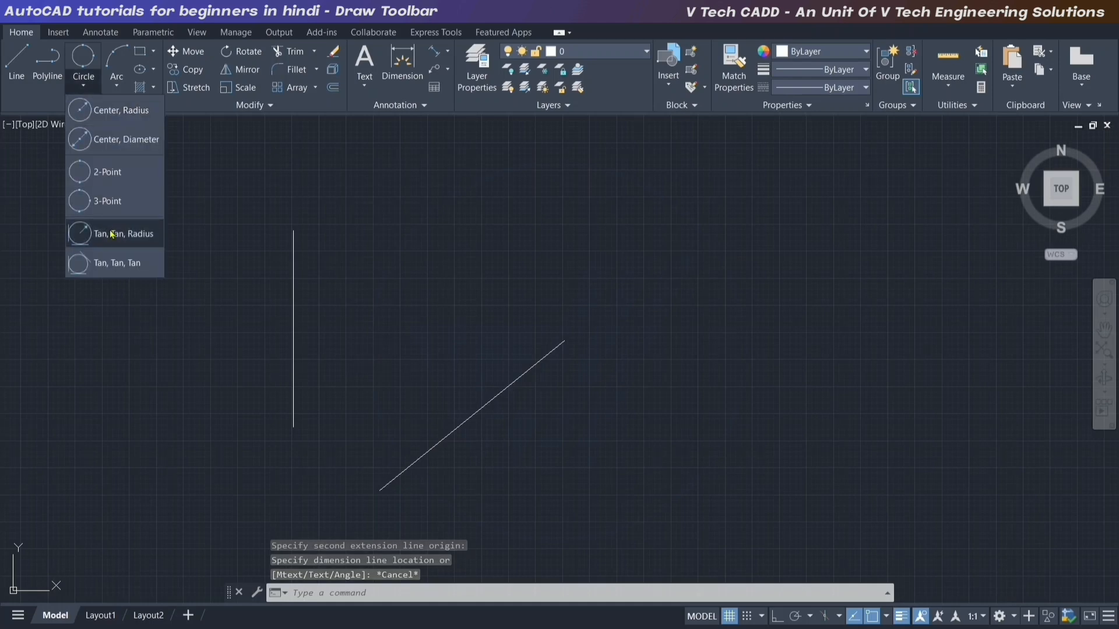
pyautogui.click(112, 234)
pyautogui.click(293, 391)
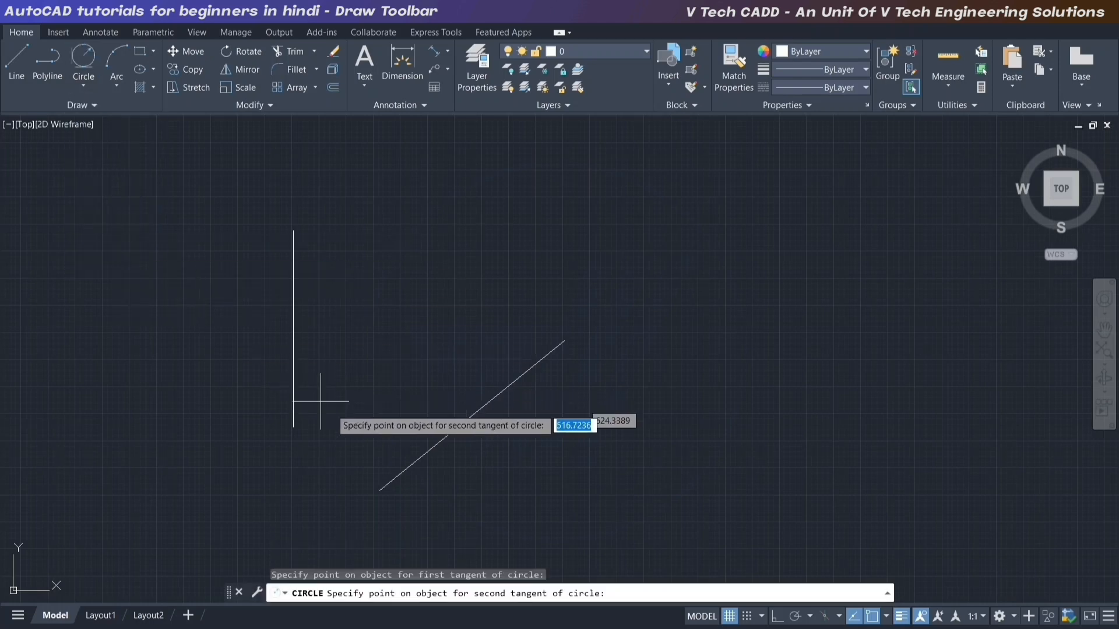
pyautogui.click(399, 472)
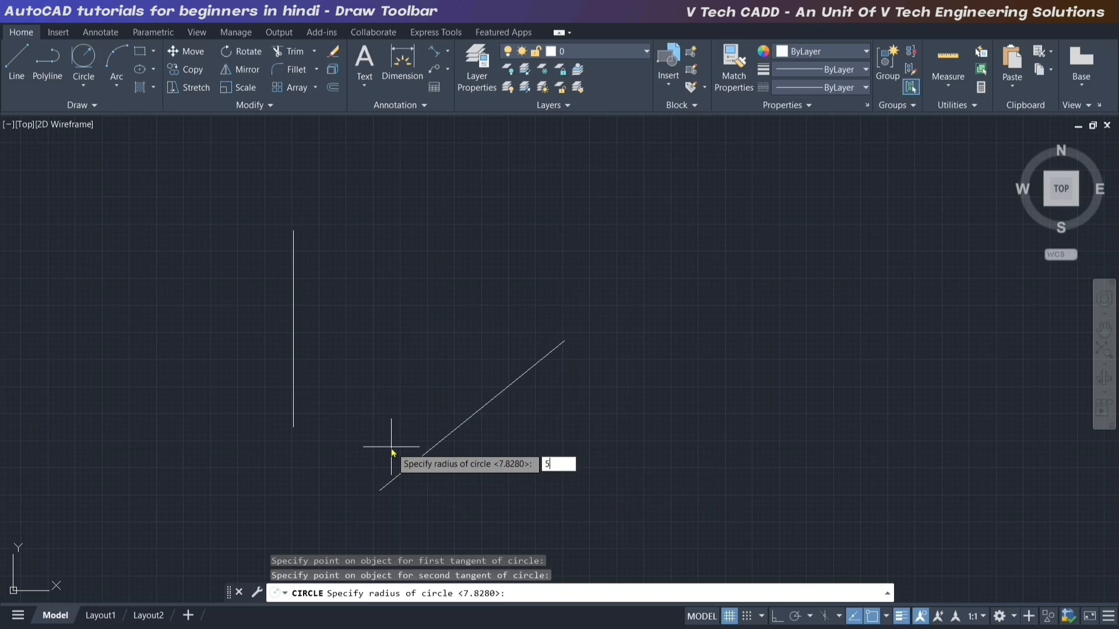
pyautogui.press('Return')
pyautogui.scroll(3, 364, 453)
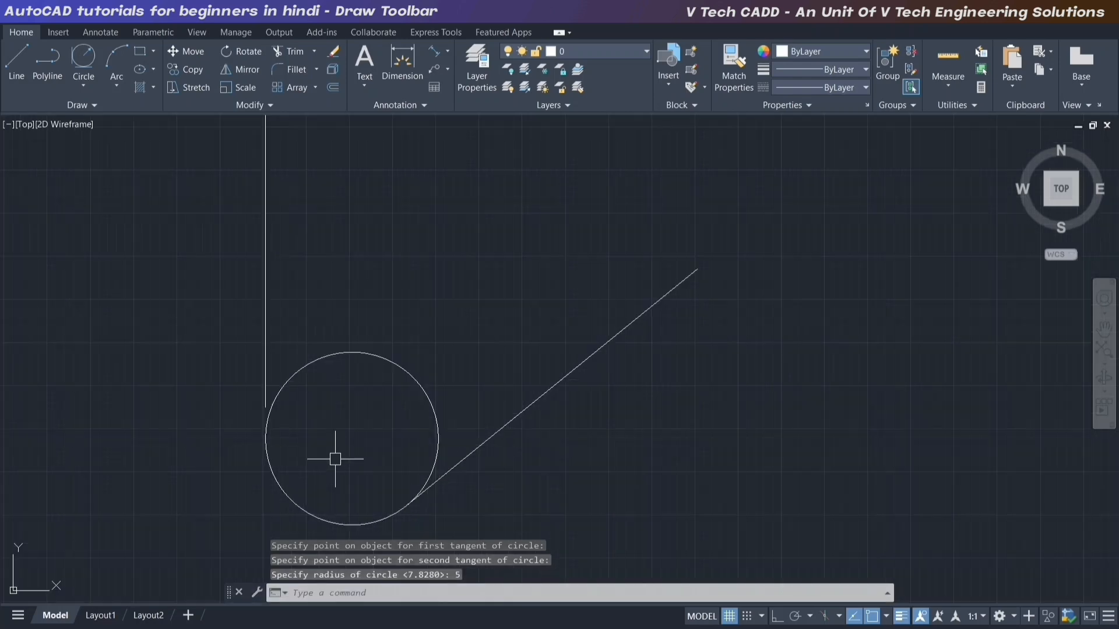
# - Extend the lower end of the vertical line to the circle
pyautogui.write('ex')
pyautogui.press('Return')
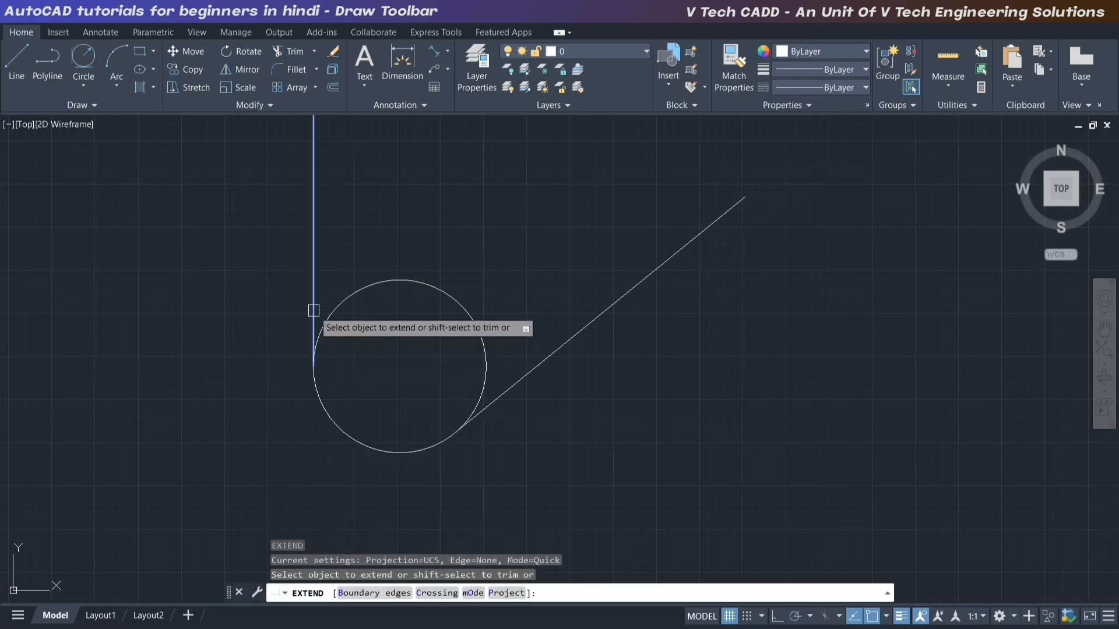
pyautogui.click(314, 332)
pyautogui.press('Escape')
pyautogui.scroll(2, 507, 394)
pyautogui.scroll(-2, 510, 399)
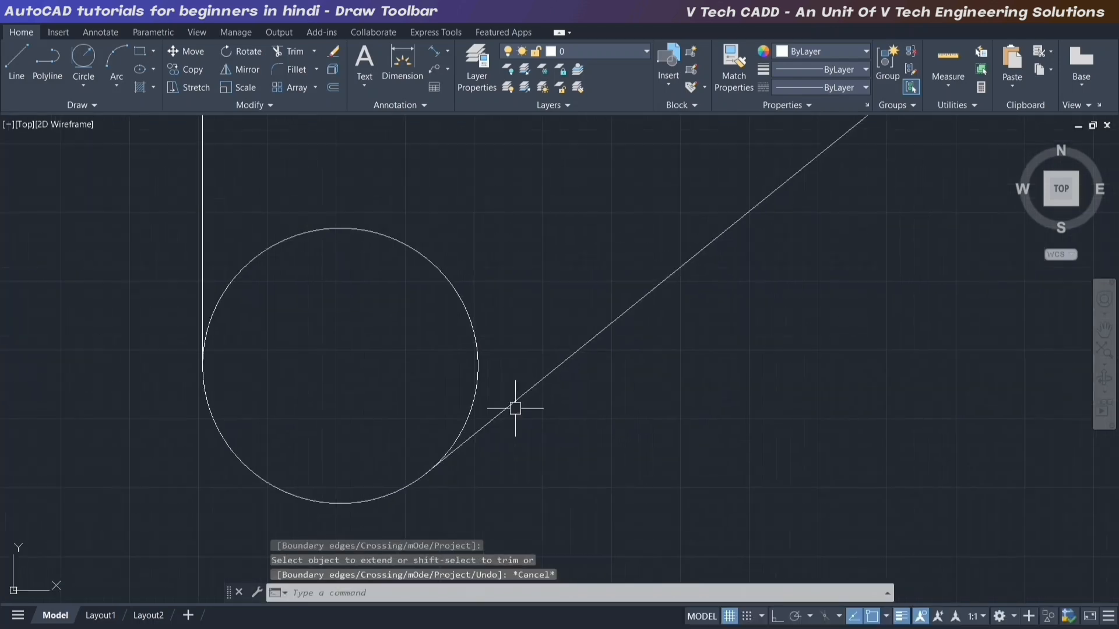
pyautogui.click(532, 387)
pyautogui.scroll(-1, 512, 382)
pyautogui.press('Escape')
pyautogui.click(313, 271)
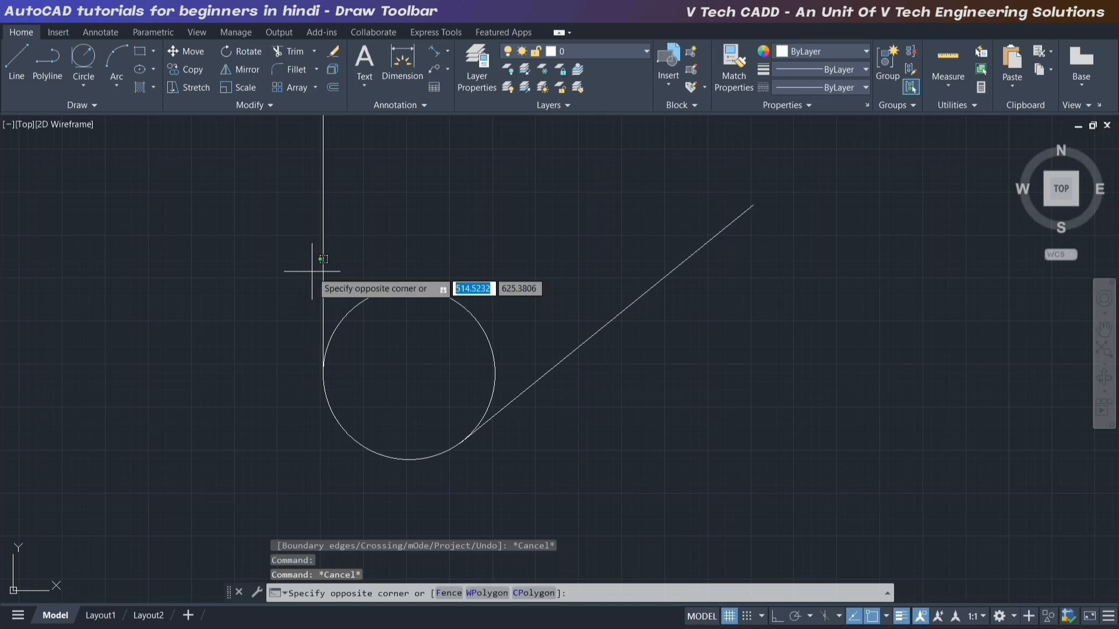
pyautogui.click(319, 247)
pyautogui.click(331, 245)
pyautogui.click(303, 244)
pyautogui.press('Escape')
# - Add a radius dimension to the tangent circle, placing it outside the upper part of the circle
pyautogui.click(451, 53)
pyautogui.click(470, 195)
pyautogui.click(445, 300)
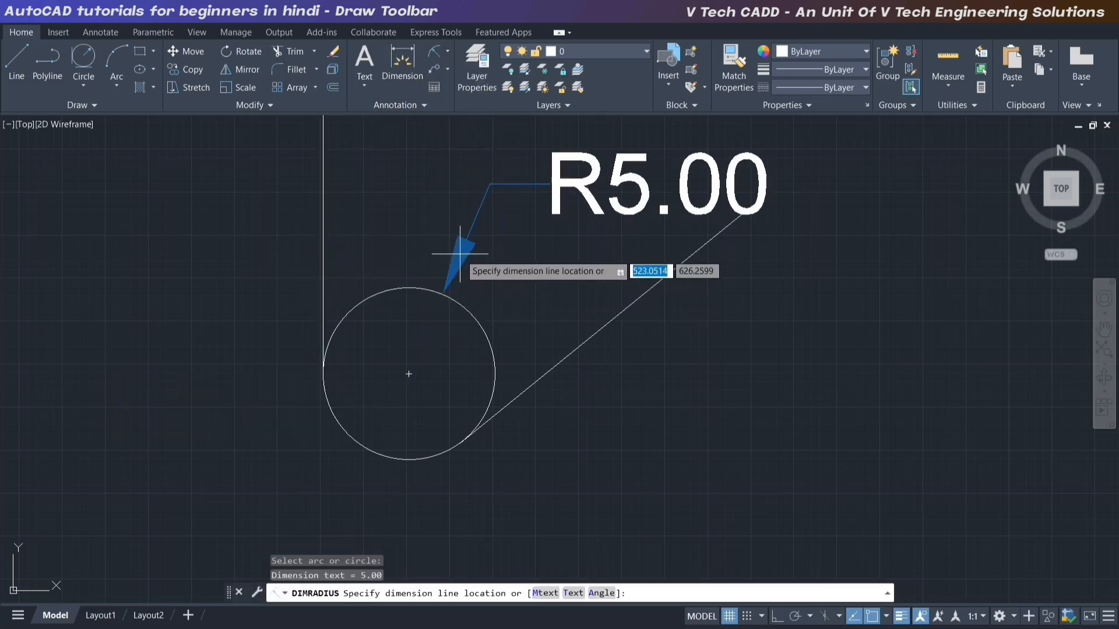
pyautogui.click(458, 247)
# - Delete the circle, its radius dimension and both lines
pyautogui.scroll(-3, 511, 282)
pyautogui.click(512, 282)
pyautogui.click(253, 138)
pyautogui.press('Delete')
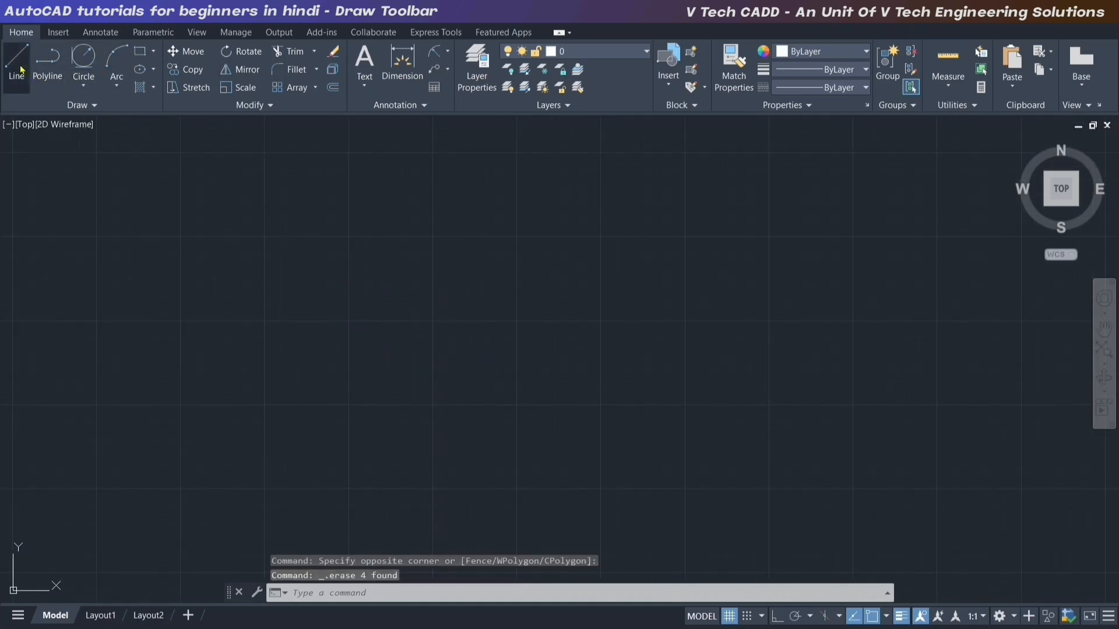
# - With Ortho turned on, draw an L shape from a vertical line down and a horizontal line about 18 units long to the right
pyautogui.click(16, 58)
pyautogui.click(408, 301)
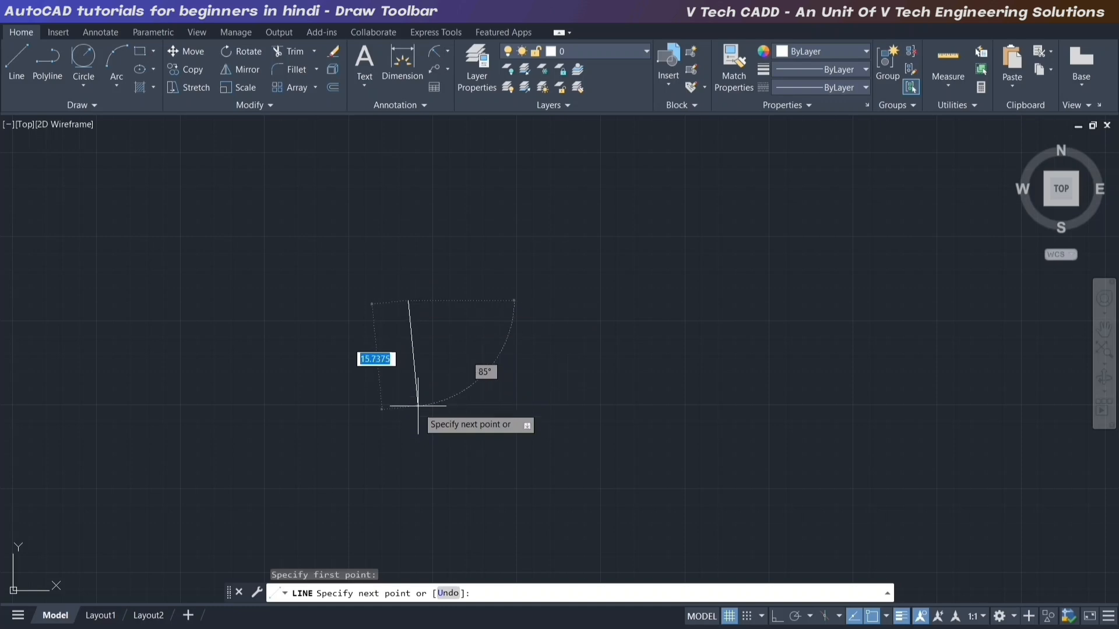
pyautogui.press('F8')
pyautogui.click(408, 437)
pyautogui.scroll(2, 407, 446)
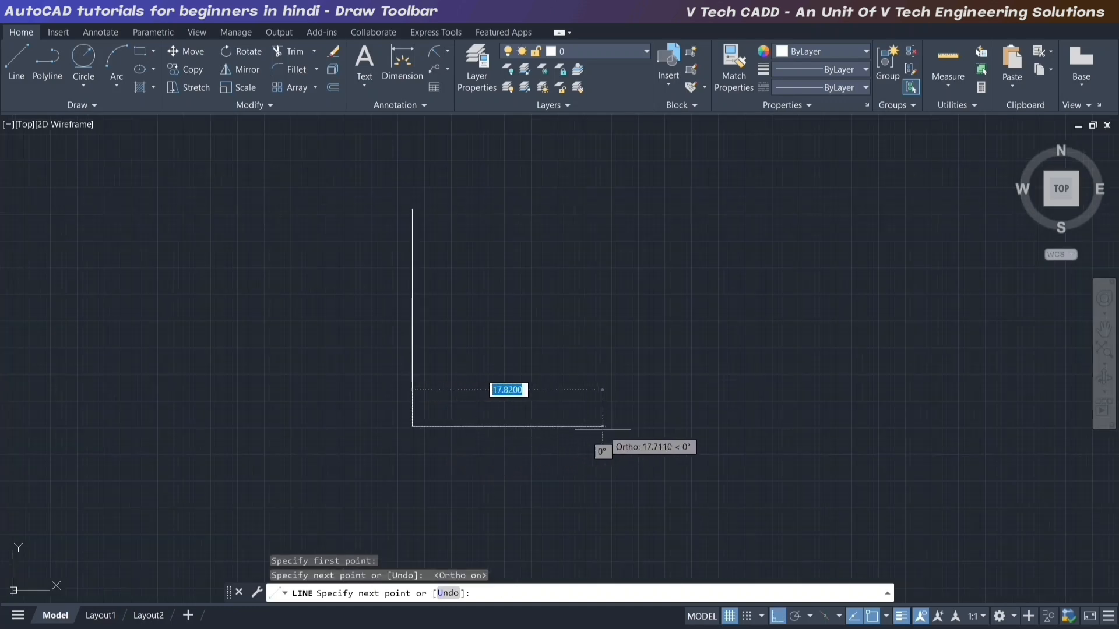
pyautogui.click(603, 429)
pyautogui.press('Escape')
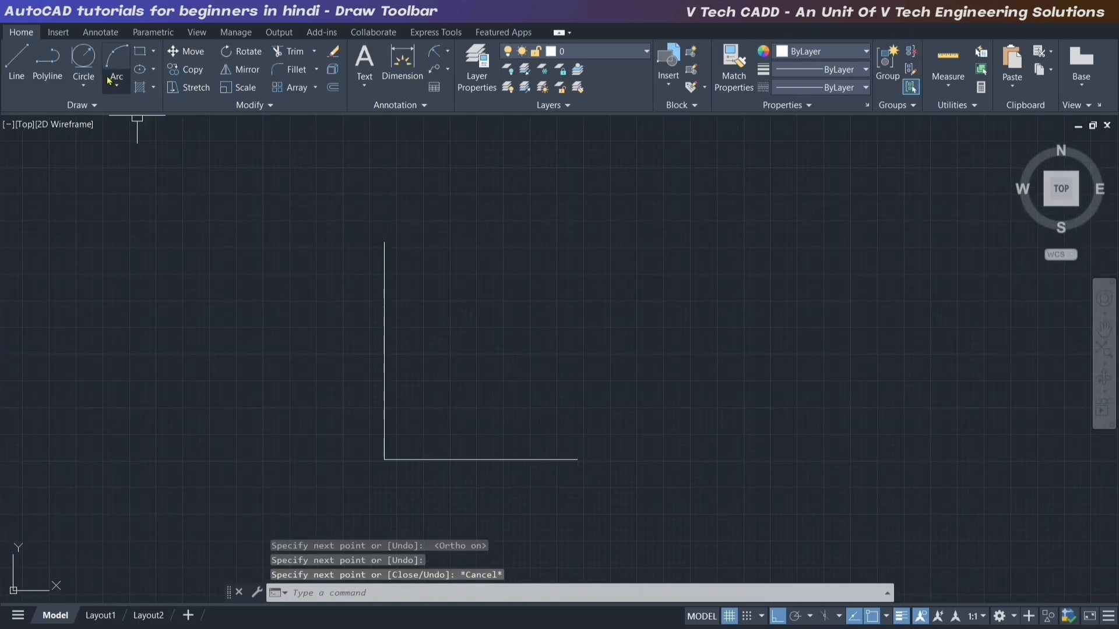
# - Draw a Tan, Tan, Radius circle of radius 10 tangent to the vertical and horizontal lines of the L shape
pyautogui.click(83, 86)
pyautogui.click(115, 231)
pyautogui.moveTo(433, 404); pyautogui.dragTo(375, 387, button='middle')
pyautogui.scroll(2, 324, 378)
pyautogui.click(322, 368)
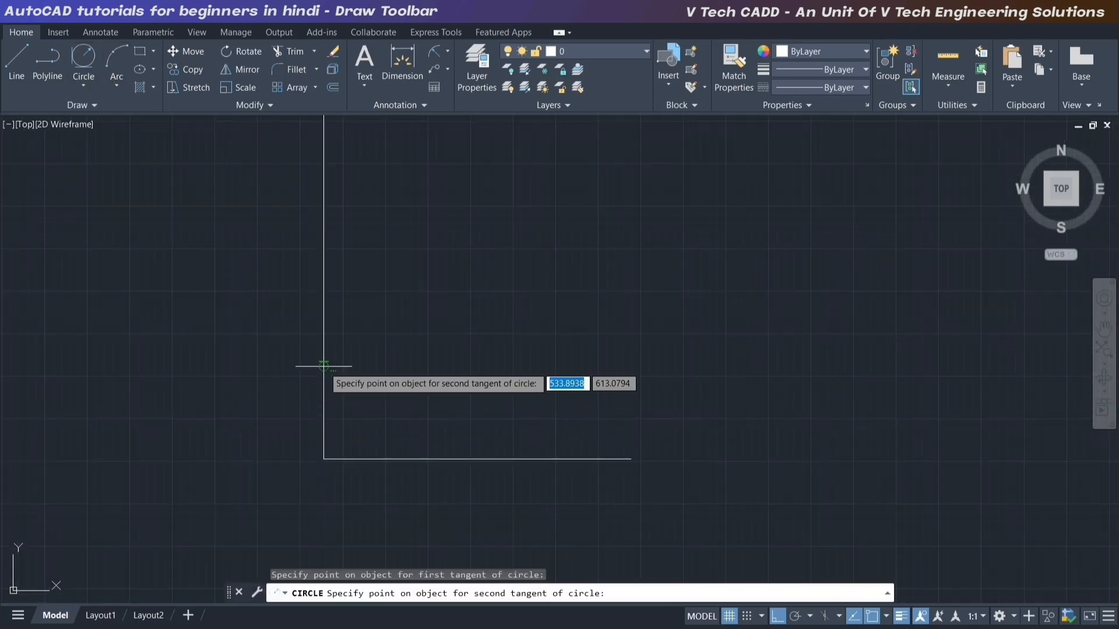
pyautogui.click(420, 451)
pyautogui.press('Return')
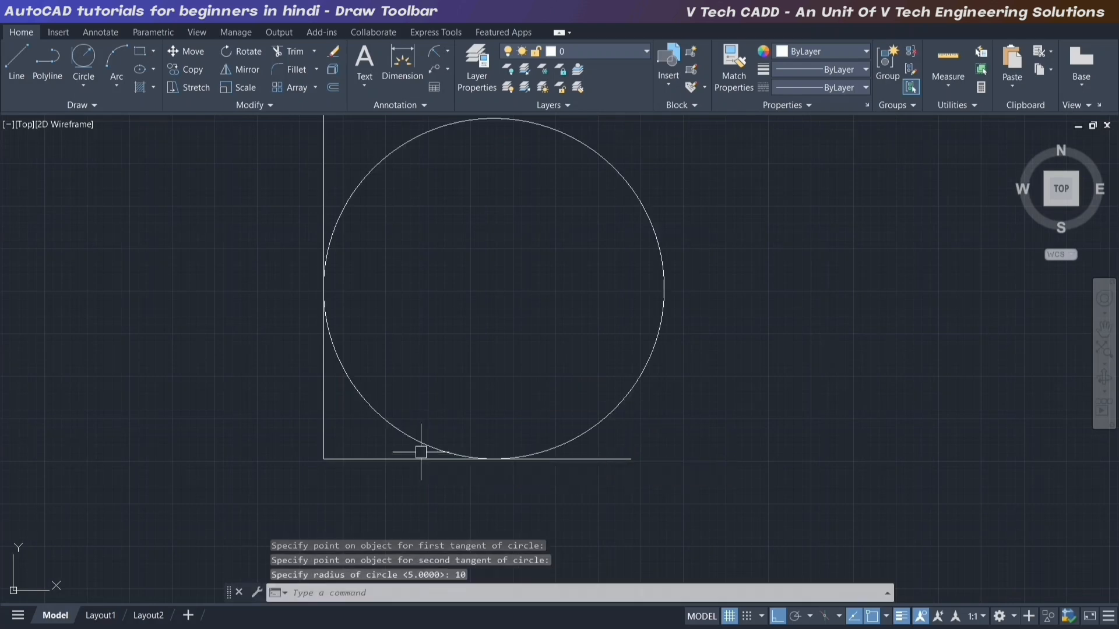
pyautogui.scroll(-2, 436, 475)
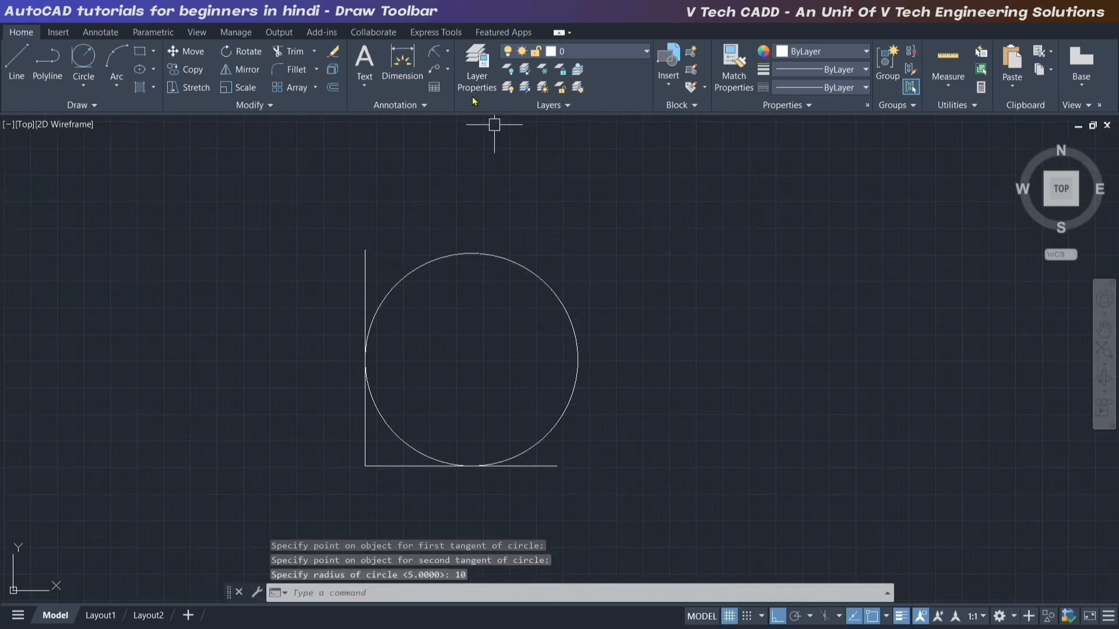
# - Add a radius dimension to the circle inside the L shape, placed outside its upper right
pyautogui.click(450, 55)
pyautogui.click(466, 196)
pyautogui.click(504, 260)
pyautogui.click(582, 238)
pyautogui.moveTo(440, 357); pyautogui.dragTo(399, 324, button='middle')
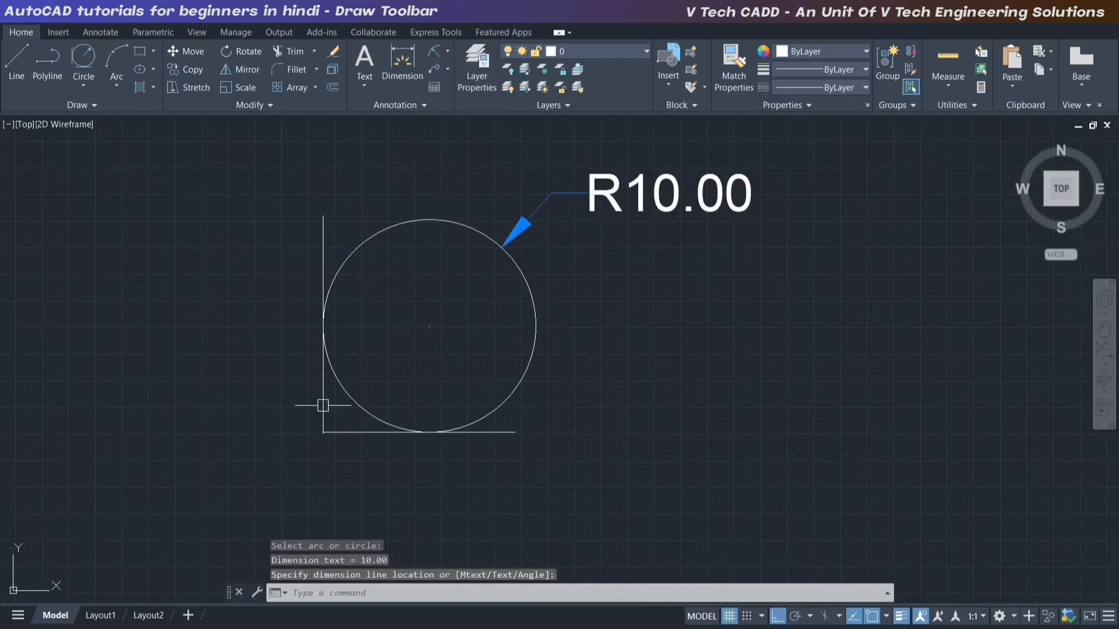
pyautogui.click(323, 406)
pyautogui.click(503, 435)
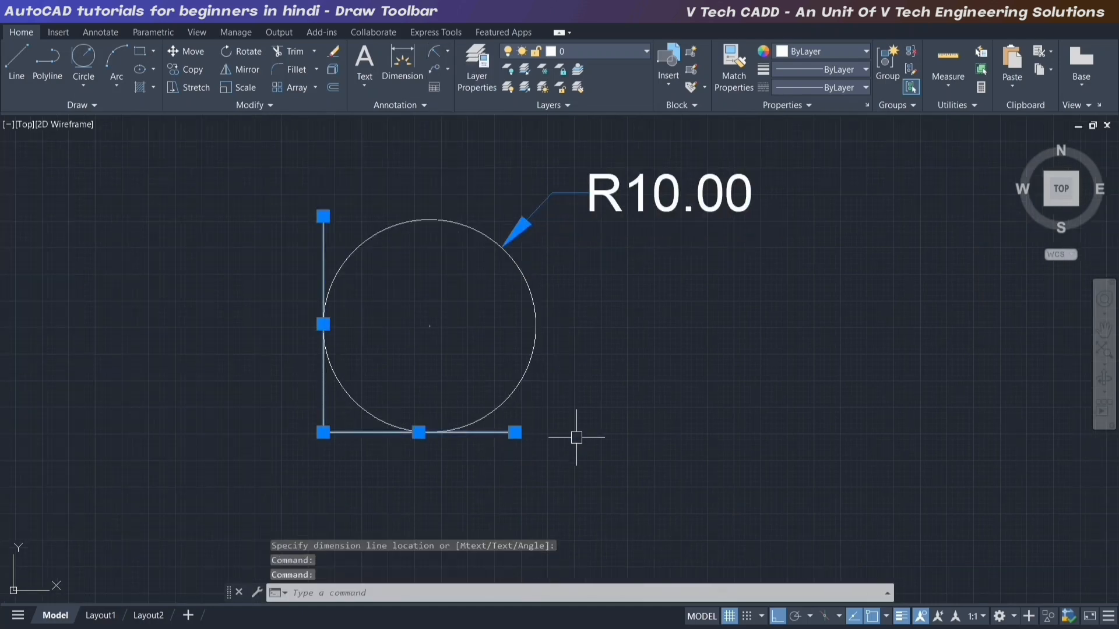
pyautogui.press('Escape')
# - Delete the circle, its radius dimension and both lines of the L shape
pyautogui.scroll(-2, 499, 424)
pyautogui.click(670, 457)
pyautogui.click(389, 268)
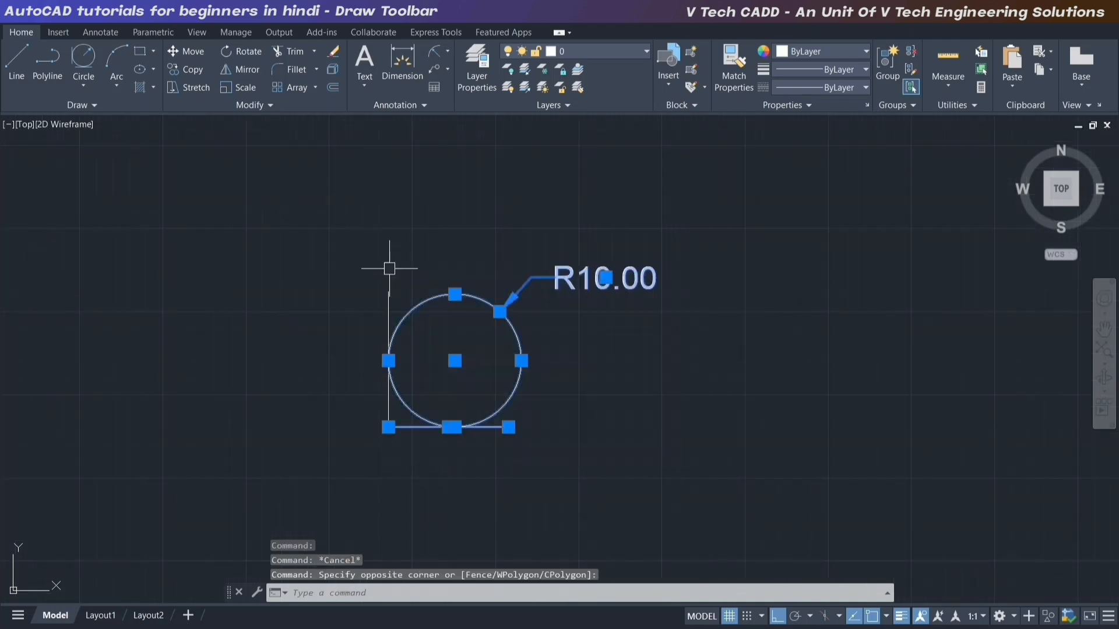
pyautogui.press('Delete')
pyautogui.click(387, 370)
pyautogui.press('Delete')
pyautogui.click(89, 105)
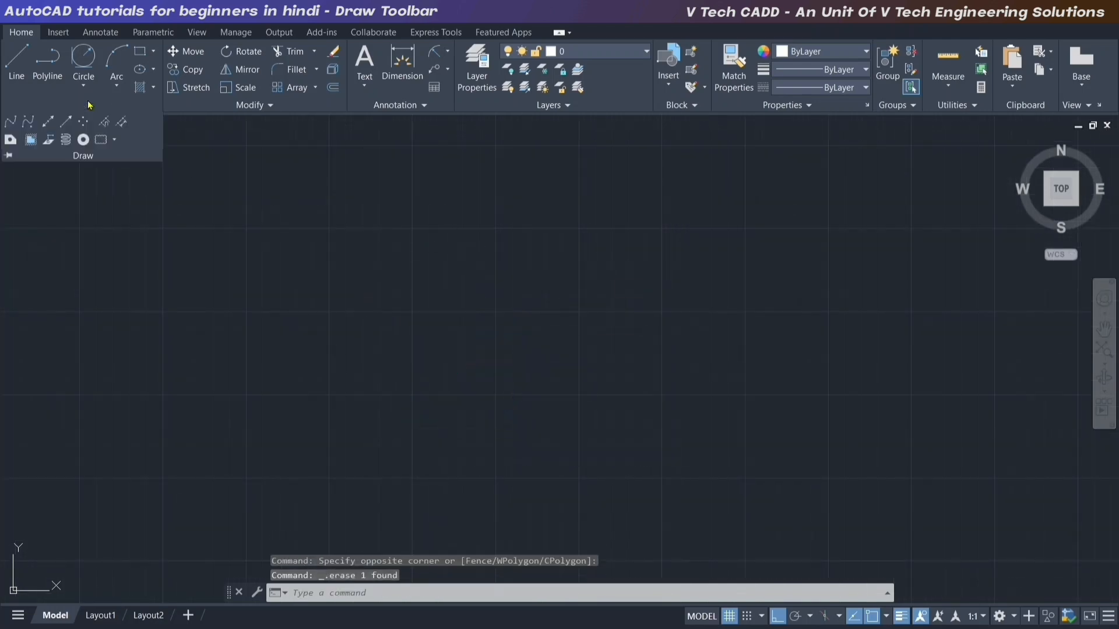
pyautogui.click(87, 92)
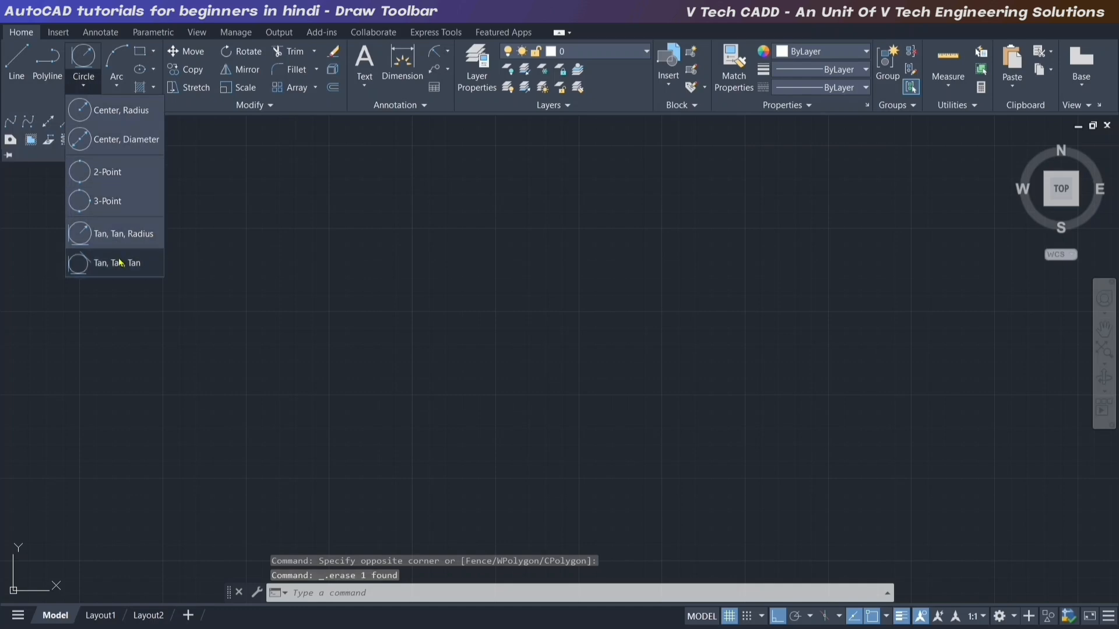
pyautogui.press('Escape')
pyautogui.press('Escape')
pyautogui.press('Escape')
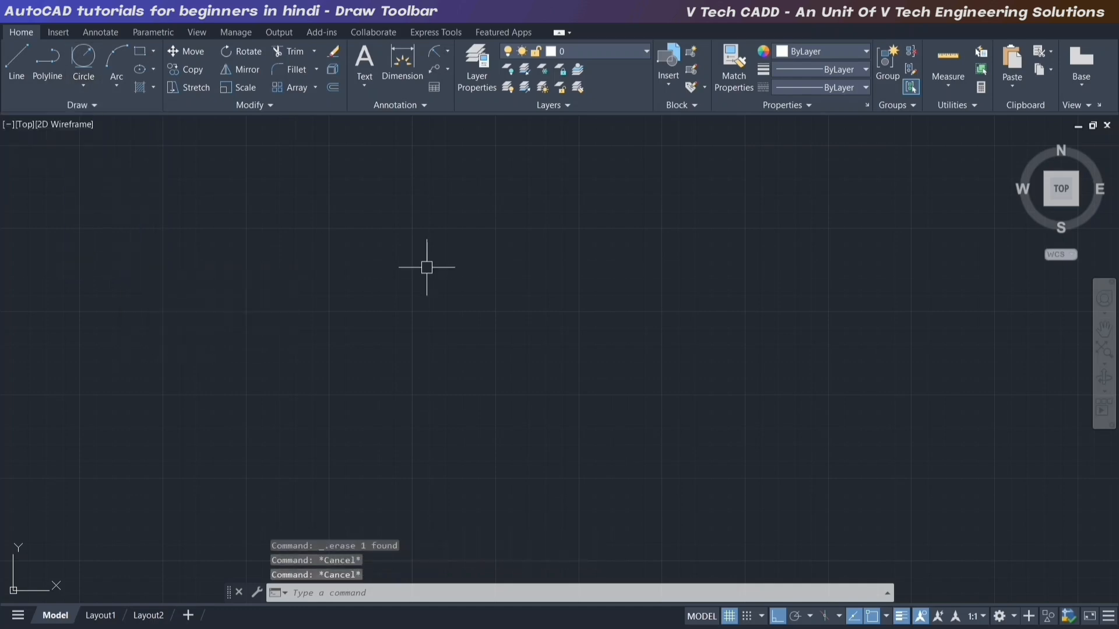
# - With Ortho on, draw a single vertical line in the empty drawing area
pyautogui.click(16, 58)
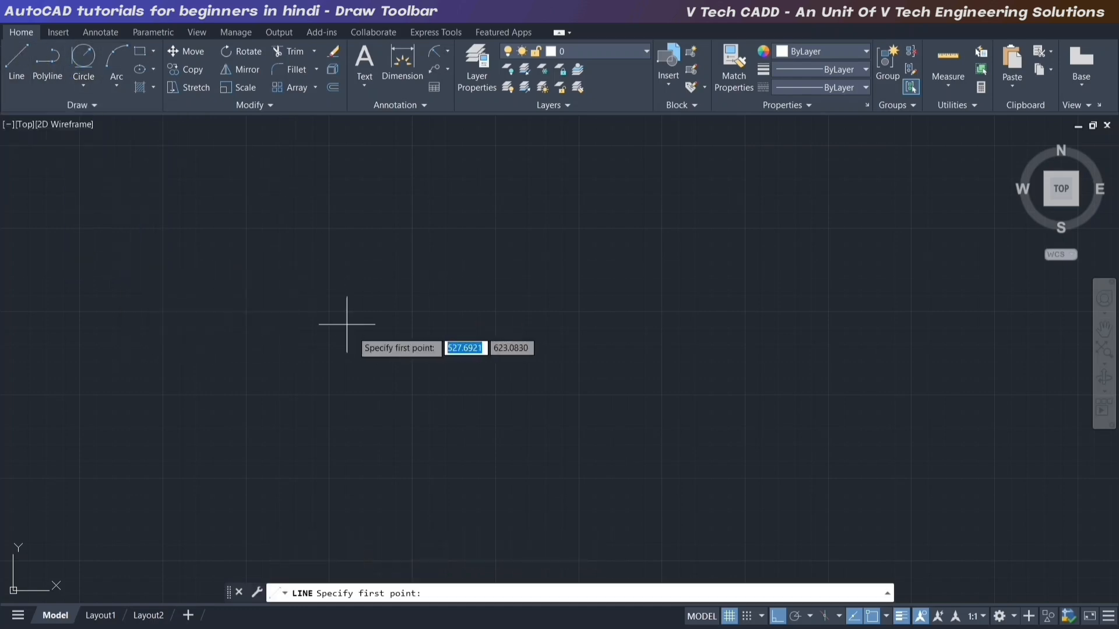
pyautogui.click(344, 357)
pyautogui.moveTo(386, 241); pyautogui.dragTo(396, 343, button='middle')
pyautogui.click(355, 193)
pyautogui.press('Escape')
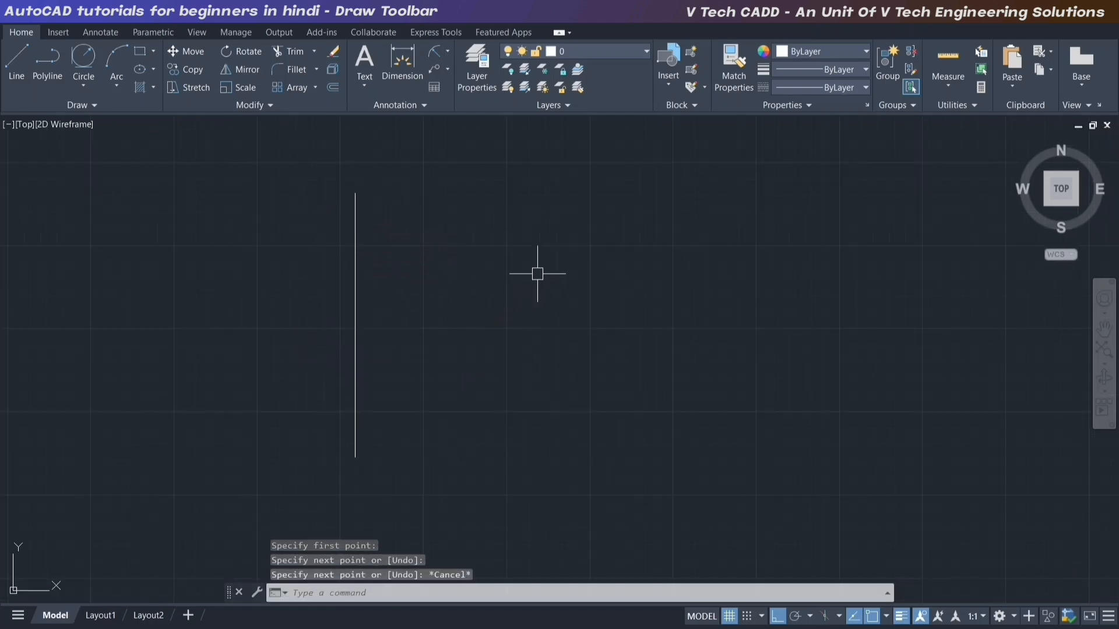
# - Turn Ortho off and draw a slanted line descending to the right, placed to the right of the vertical line
pyautogui.press('F8')
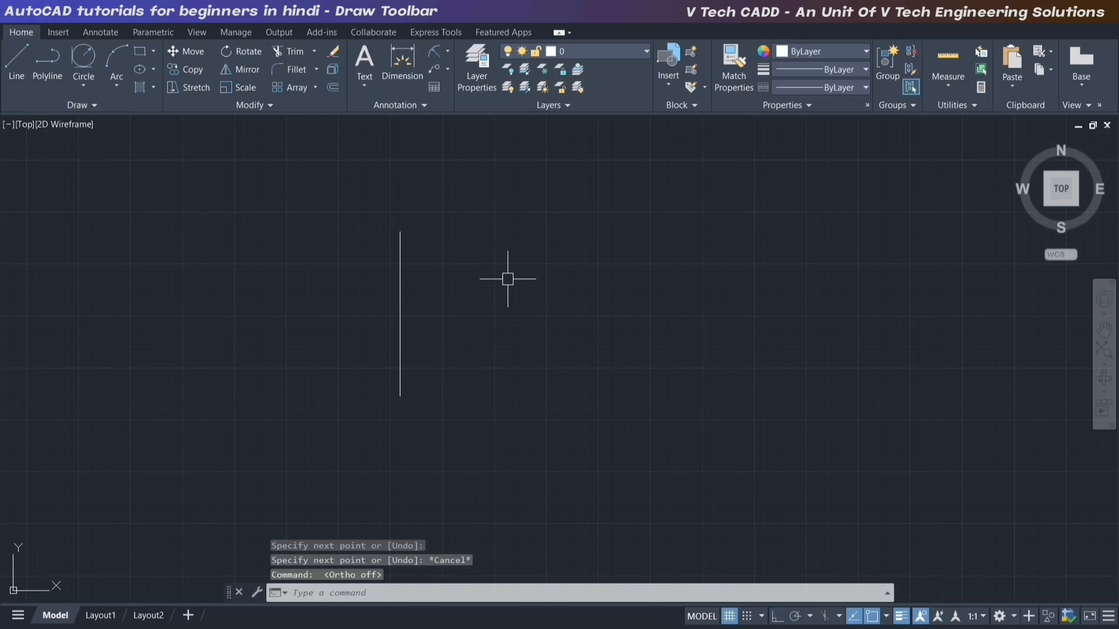
pyautogui.press('Return')
pyautogui.click(498, 201)
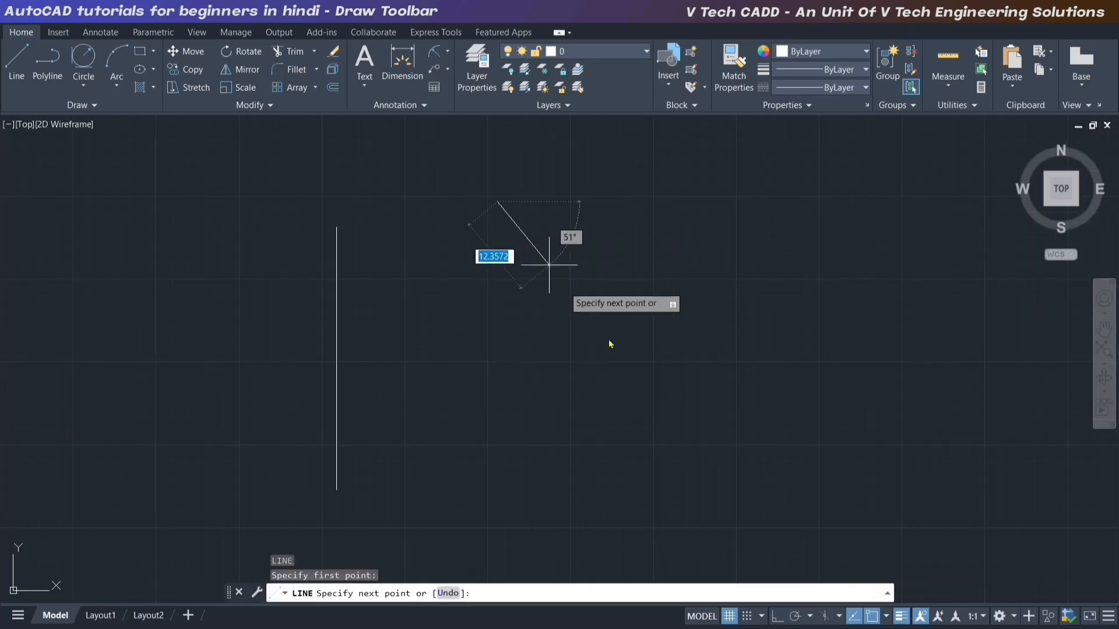
pyautogui.scroll(-2, 583, 390)
pyautogui.moveTo(560, 397); pyautogui.dragTo(482, 328, button='middle')
pyautogui.press('Escape')
# - Draw a third line below the other two, rising gently to the right, leaving the three lines unconnected
pyautogui.press('Return')
pyautogui.click(412, 436)
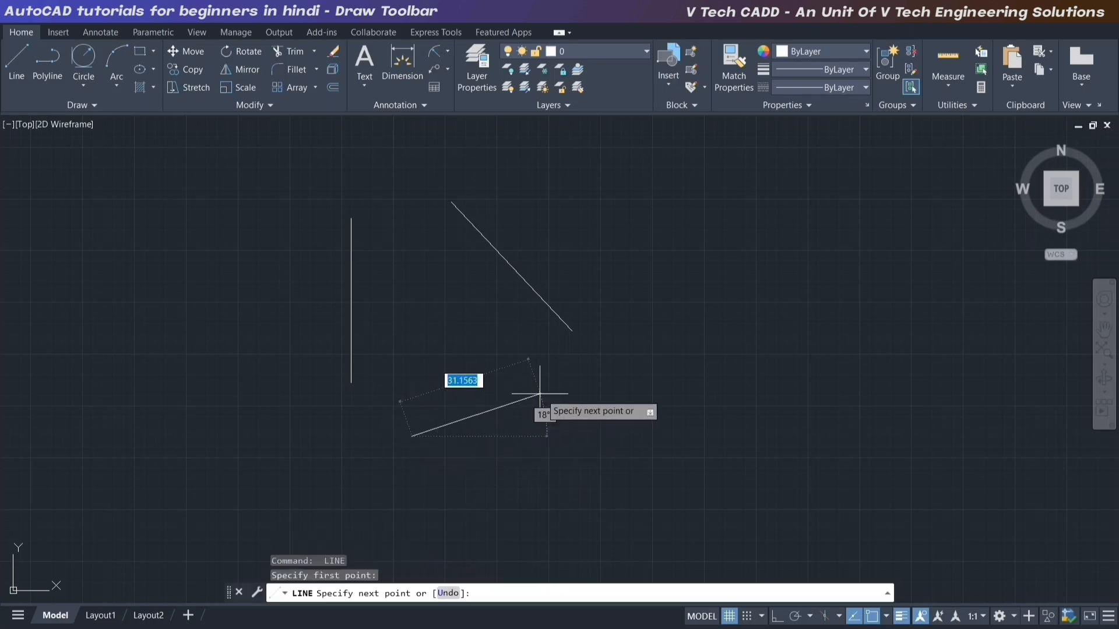
pyautogui.click(548, 394)
pyautogui.press('Escape')
pyautogui.scroll(2, 444, 345)
pyautogui.moveTo(463, 341); pyautogui.dragTo(484, 367, button='middle')
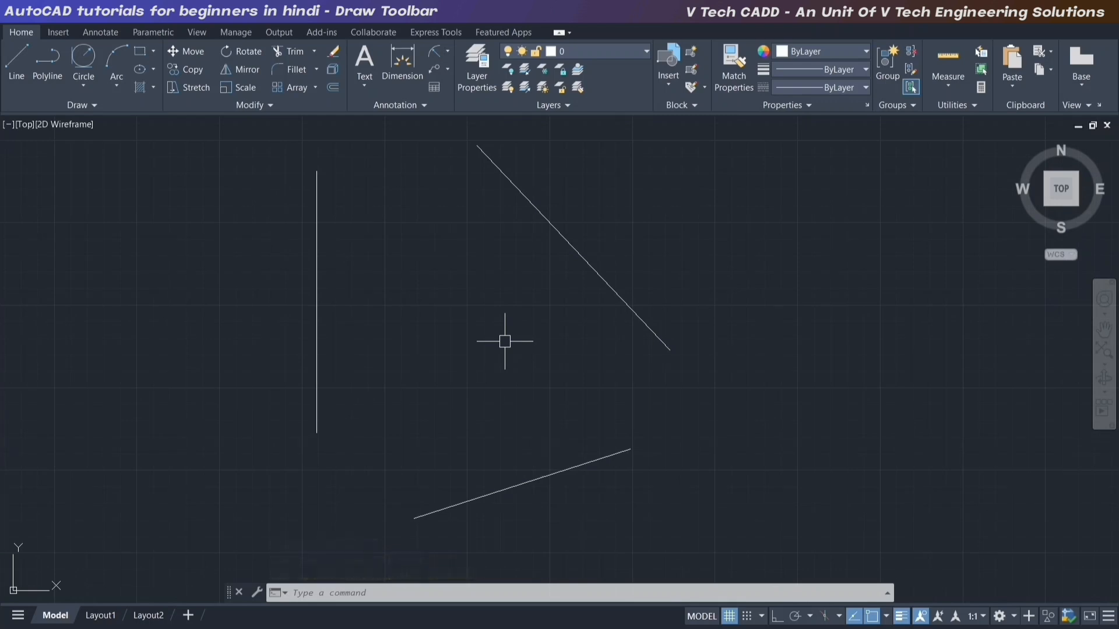
# - Draw a Tan, Tan, Tan circle tangent to the vertical line, the upper slanted line and the lower slanted line
pyautogui.click(84, 86)
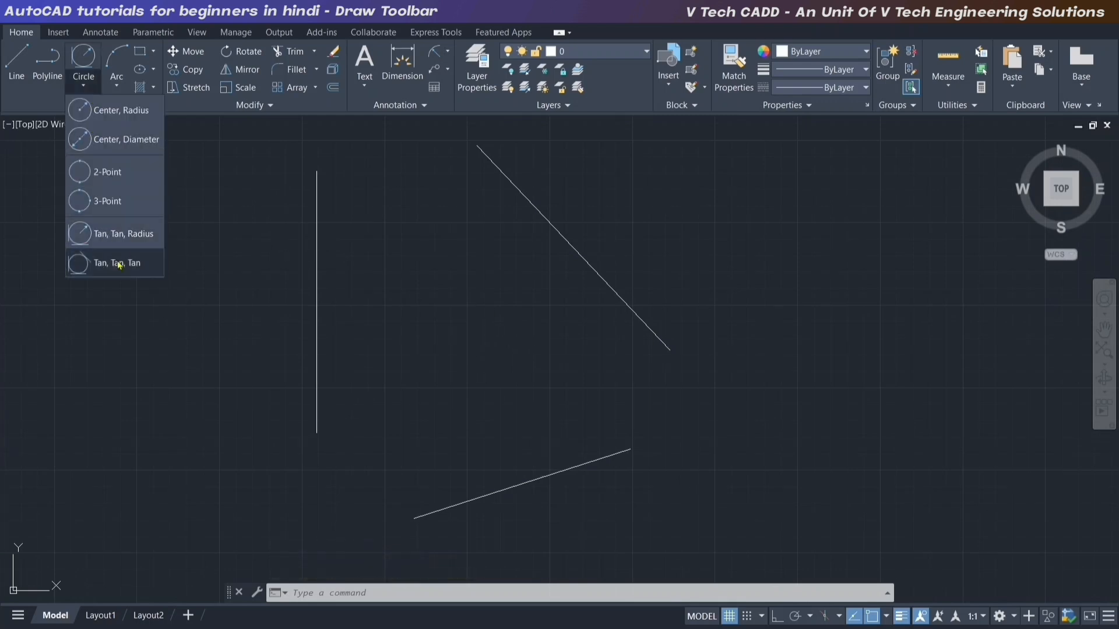
pyautogui.press('Escape')
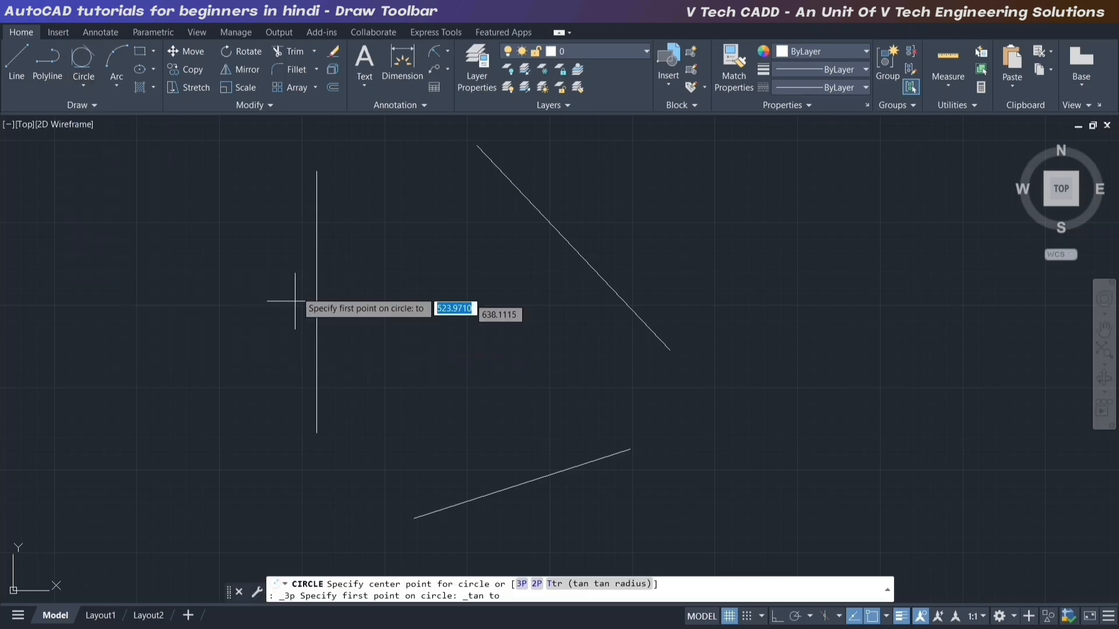
pyautogui.click(317, 269)
pyautogui.click(543, 239)
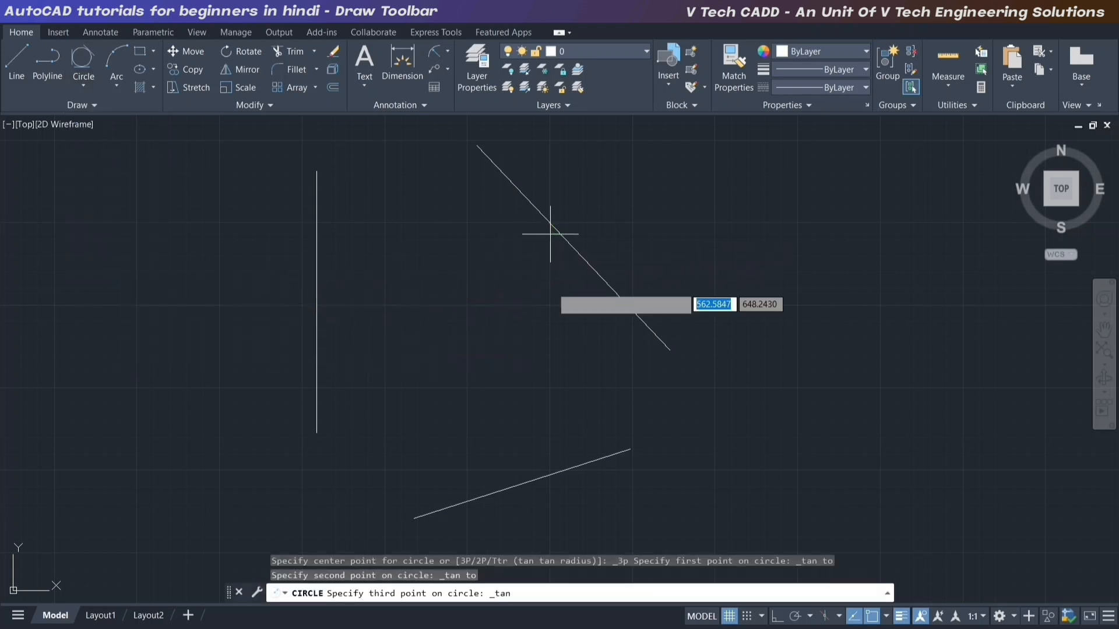
pyautogui.click(523, 480)
pyautogui.moveTo(479, 361); pyautogui.dragTo(515, 373, button='middle')
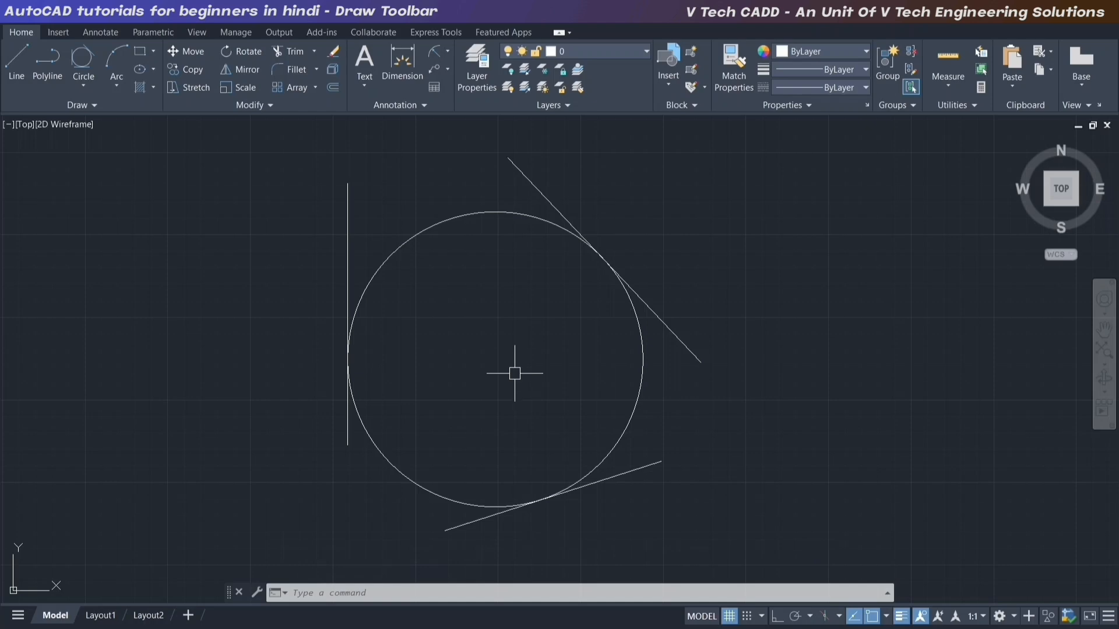
# - Delete the tangent circle together with its three lines
pyautogui.click(813, 203)
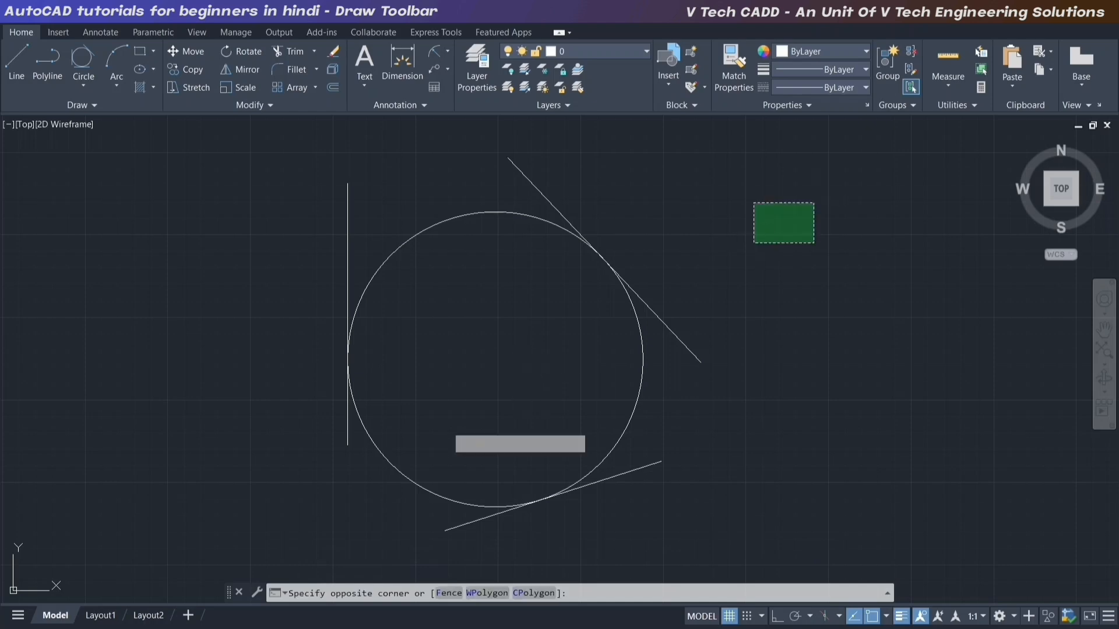
pyautogui.click(283, 536)
pyautogui.press('Delete')
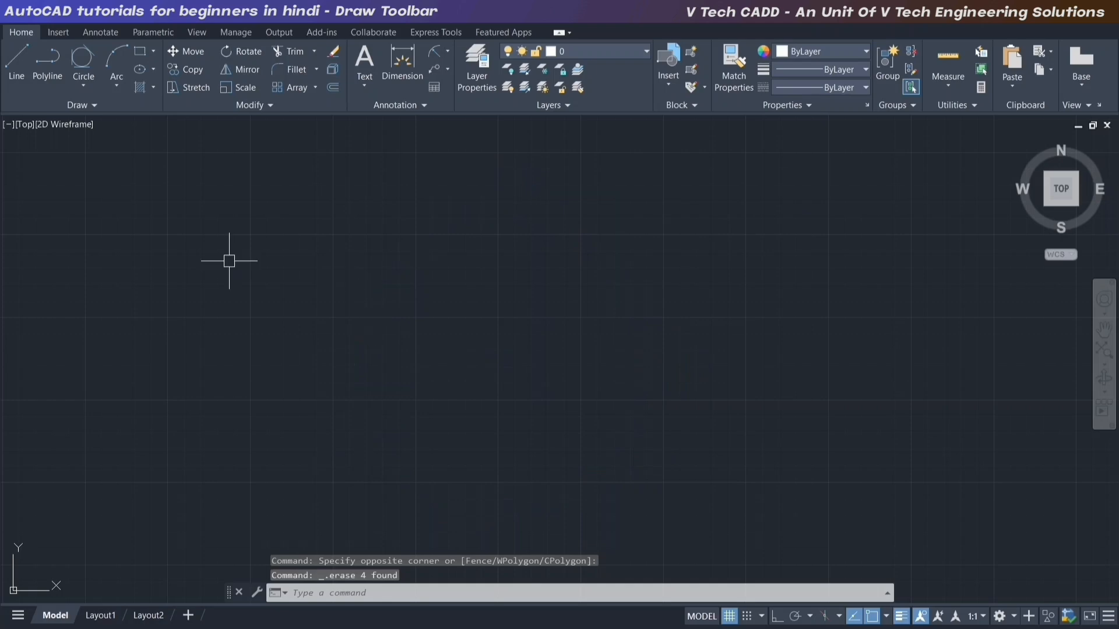
pyautogui.click(116, 88)
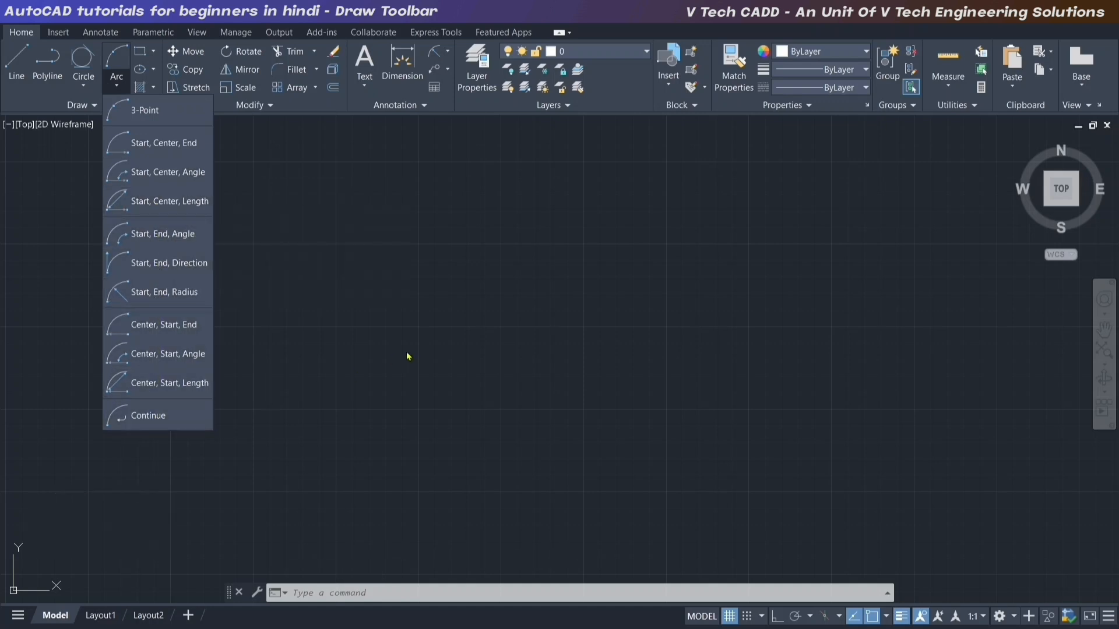
pyautogui.click(486, 324)
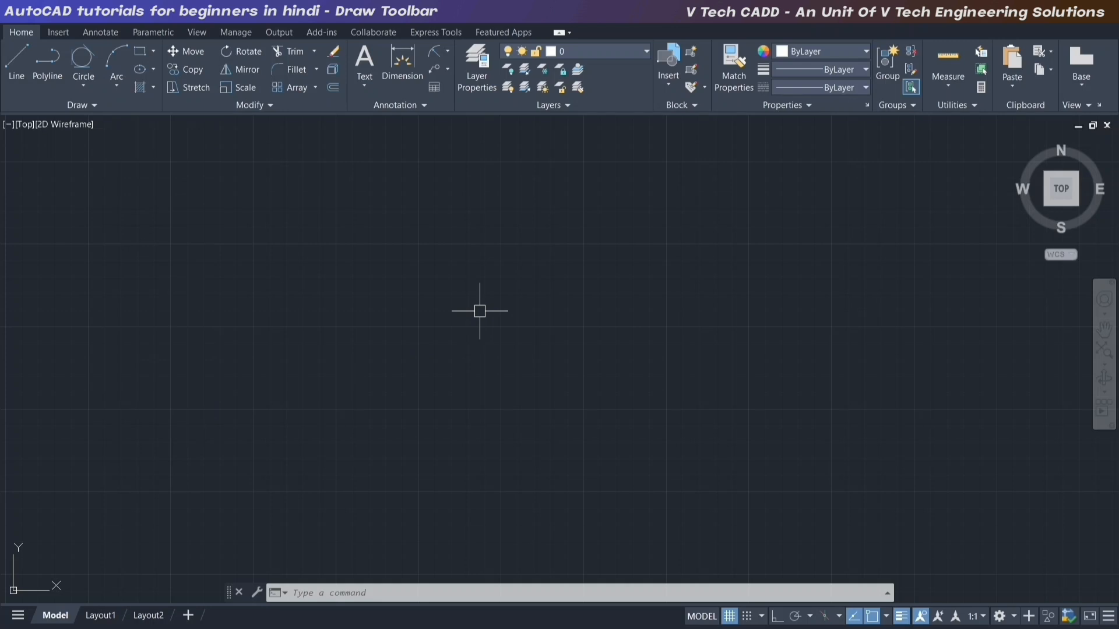
pyautogui.click(119, 89)
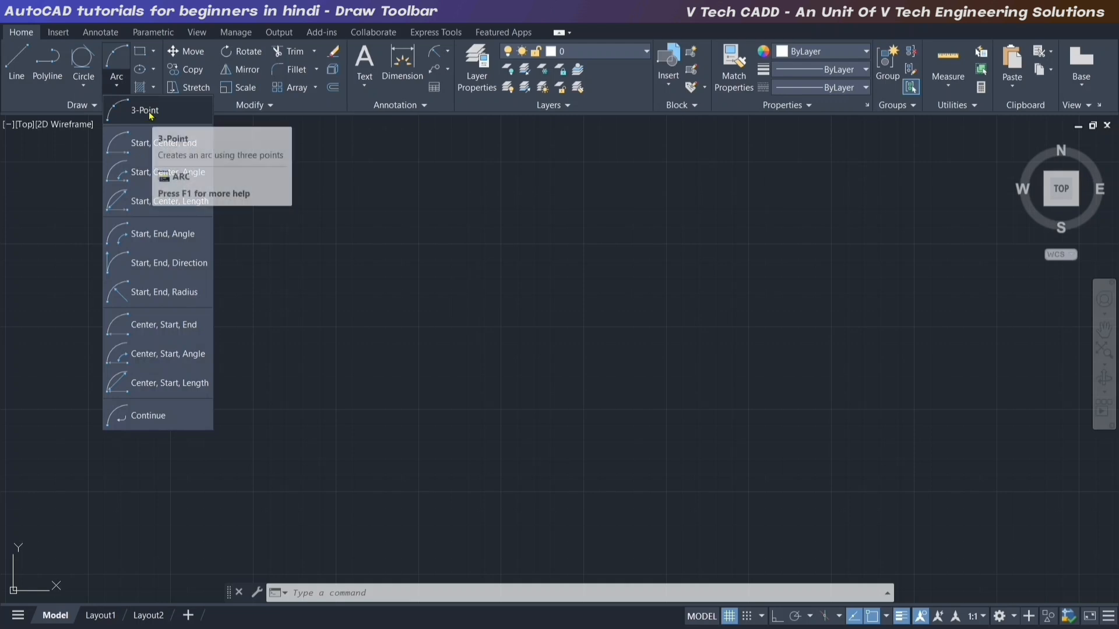
pyautogui.click(150, 116)
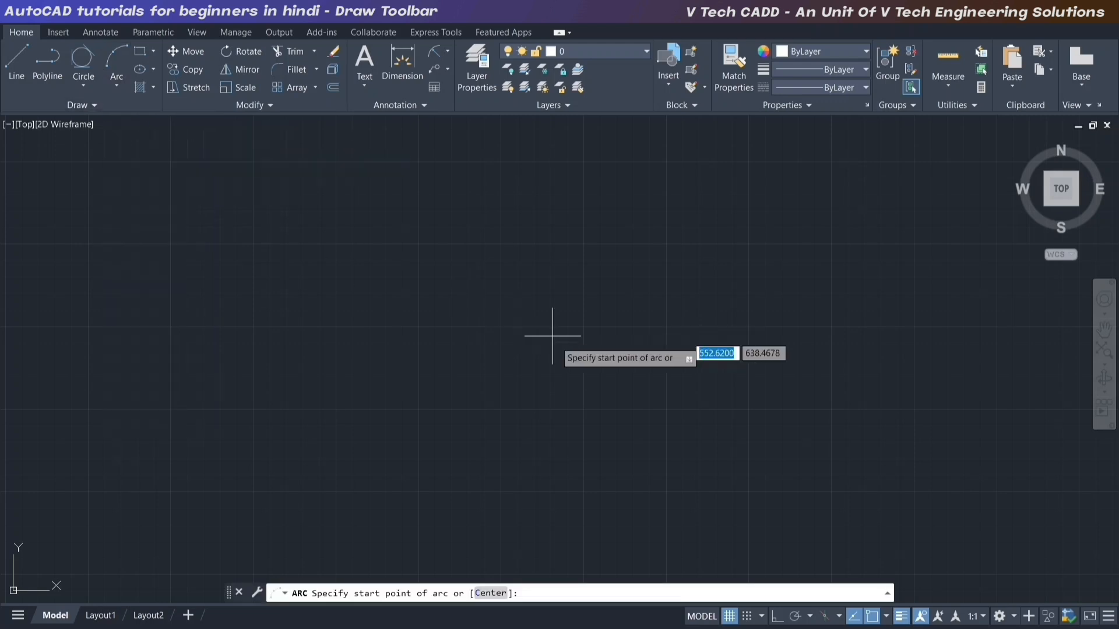
pyautogui.press('Escape')
pyautogui.press('Escape')
pyautogui.press('Escape')
# - Draw a short vertical line as the first reference line for a three-point arc
pyautogui.write('l')
pyautogui.press('Return')
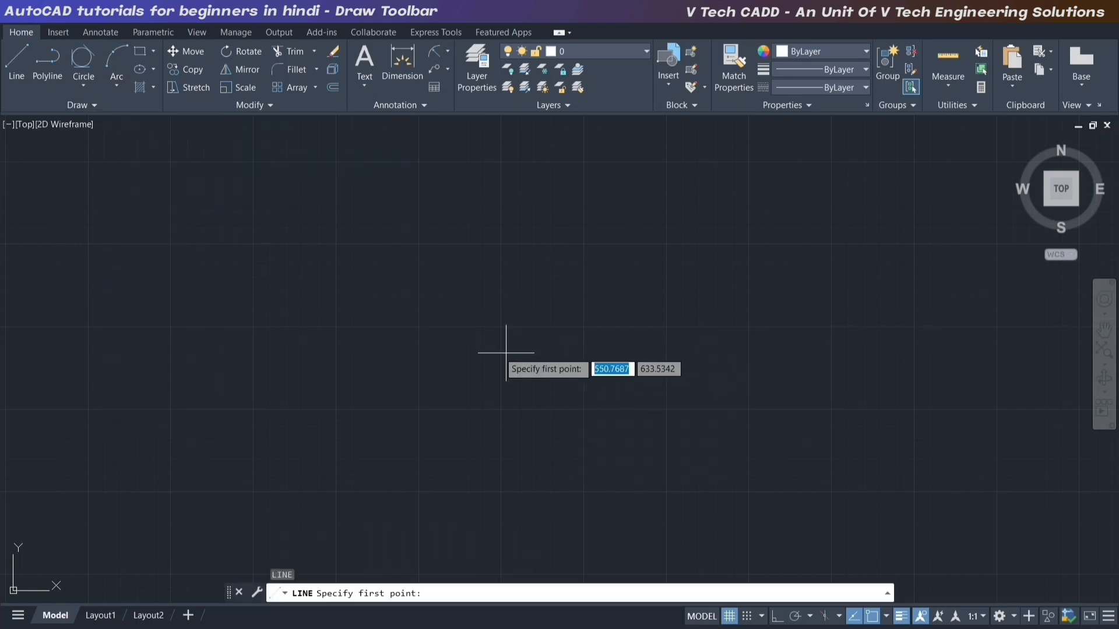
pyautogui.click(346, 354)
pyautogui.click(345, 222)
pyautogui.press('Escape')
pyautogui.moveTo(482, 264); pyautogui.dragTo(479, 268, button='middle')
# - With Ortho on, draw a second vertical line to the right of the first and slightly higher
pyautogui.press('Return')
pyautogui.click(481, 208)
pyautogui.click(558, 346)
pyautogui.press('Escape')
pyautogui.scroll(-2, 373, 327)
# - Draw a third vertical line about 22 units long, above and between the other two
pyautogui.press('Return')
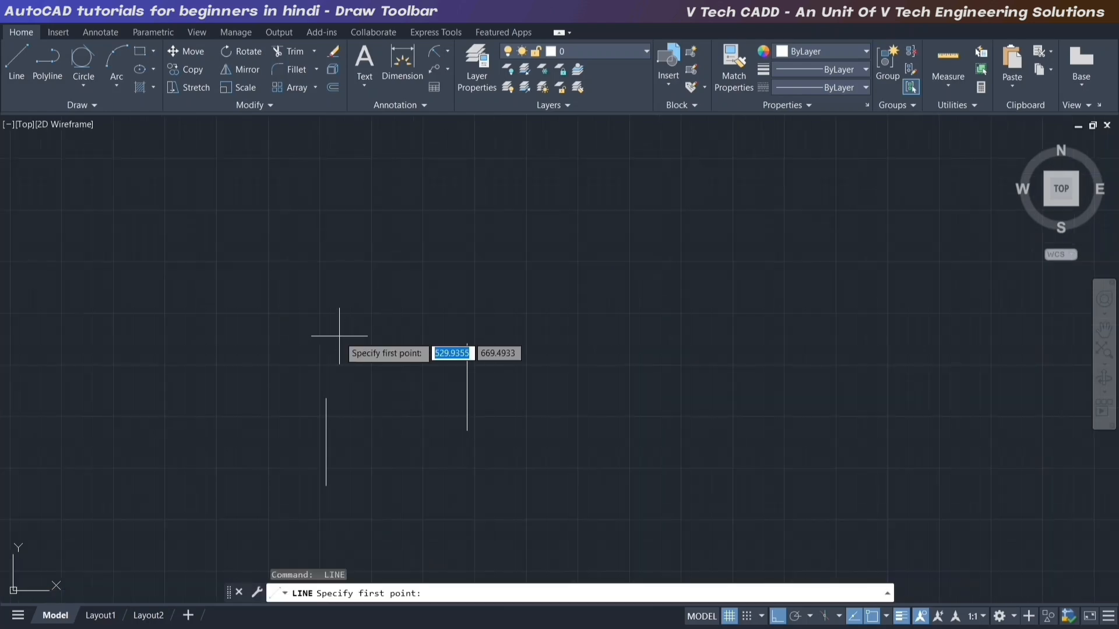
pyautogui.click(372, 266)
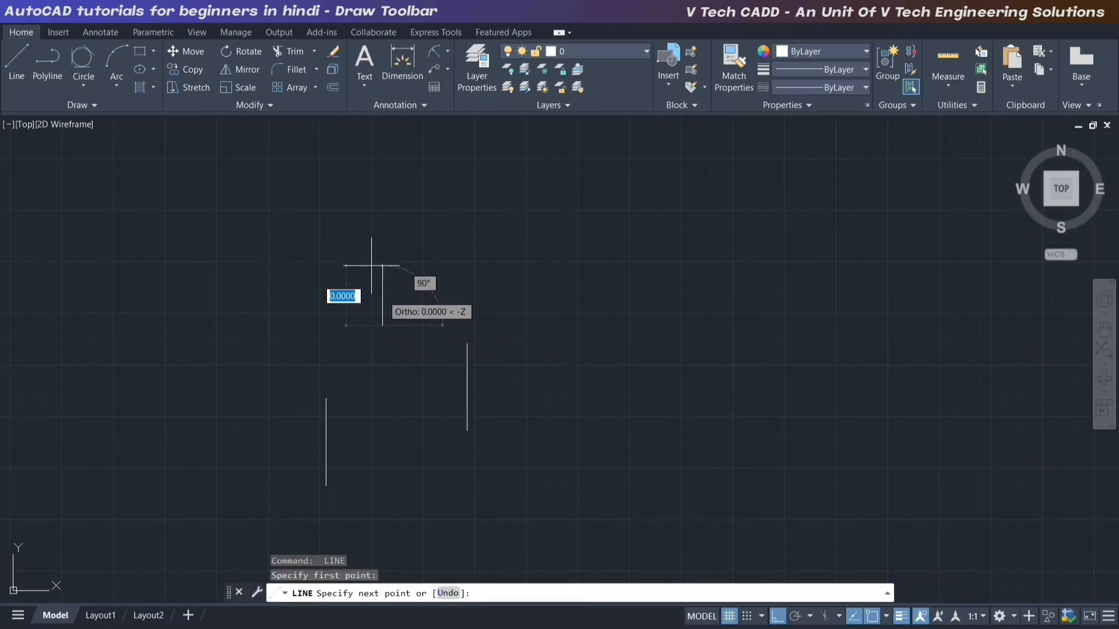
pyautogui.click(368, 231)
pyautogui.press('Escape')
pyautogui.scroll(3, 384, 381)
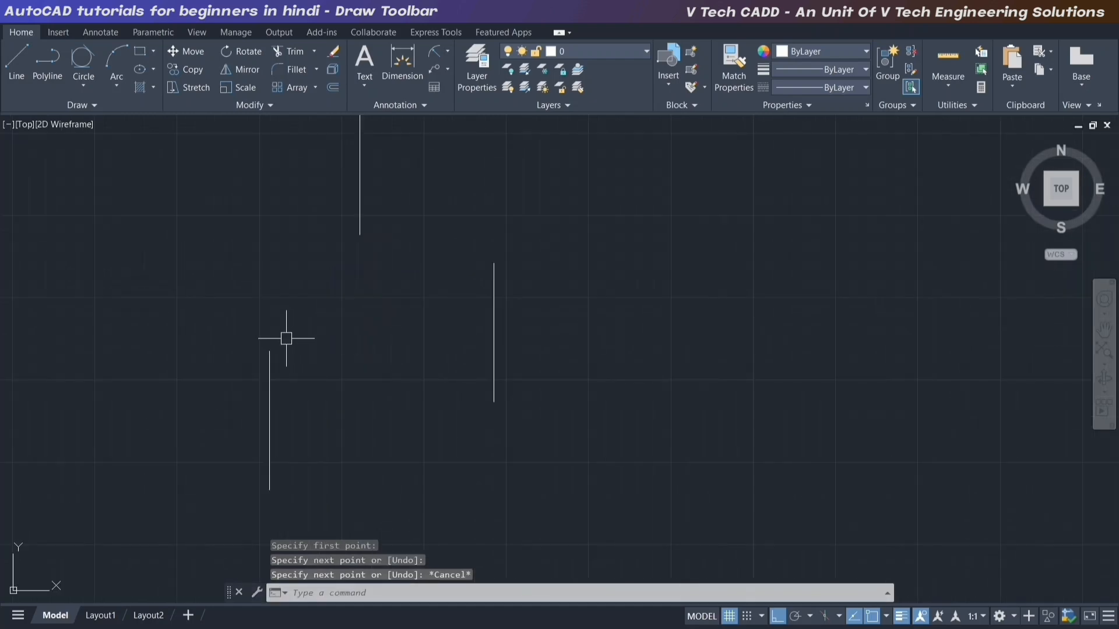
pyautogui.click(269, 373)
pyautogui.click(359, 232)
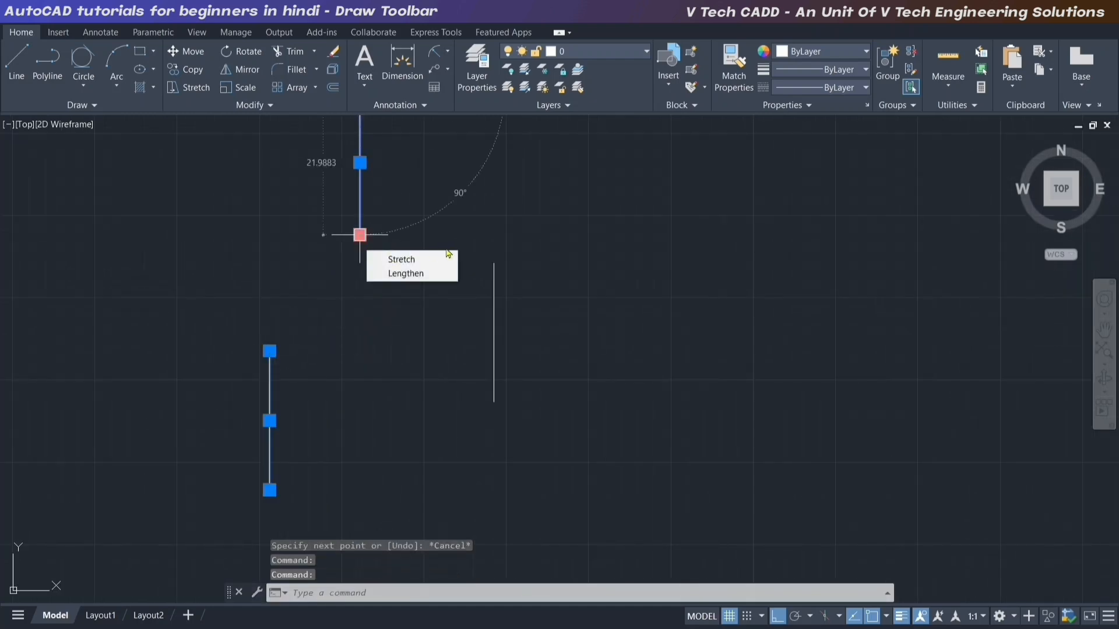
pyautogui.click(493, 266)
pyautogui.press('Escape')
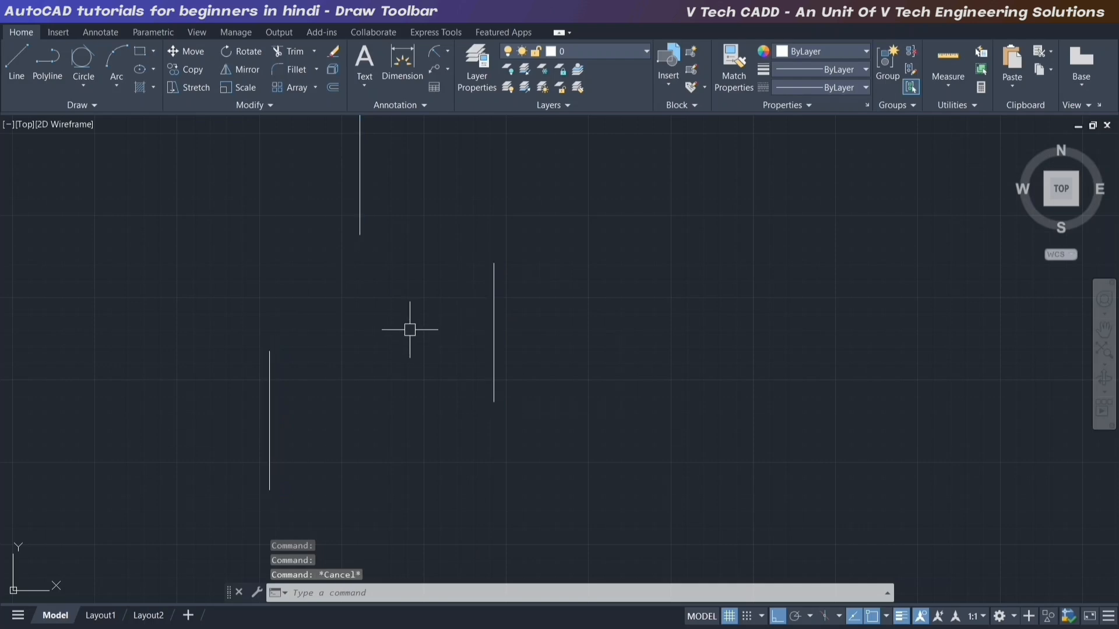
# - With Ortho off, draw a 3-Point arc from the left line's top end through the middle line's bottom end to the right line's top end
pyautogui.click(117, 86)
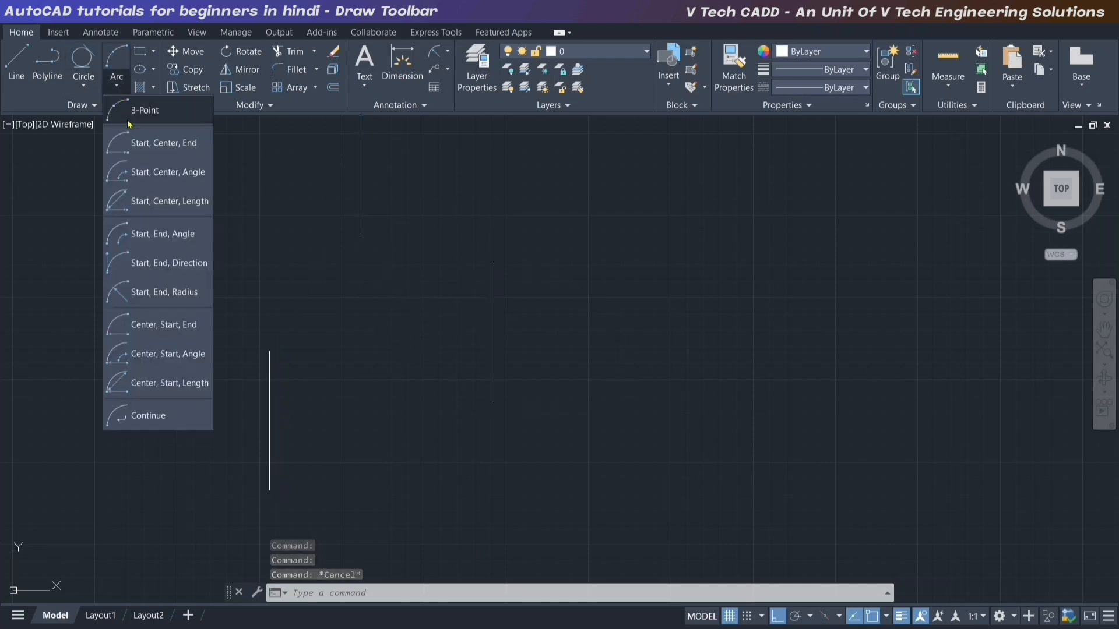
pyautogui.click(151, 110)
pyautogui.click(270, 350)
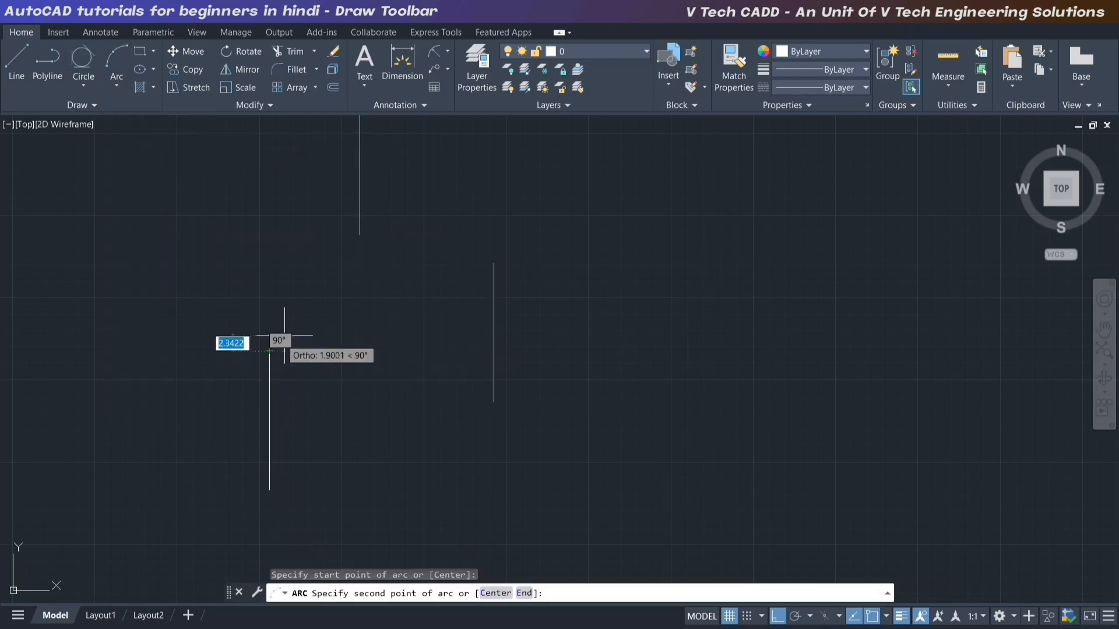
pyautogui.press('F8')
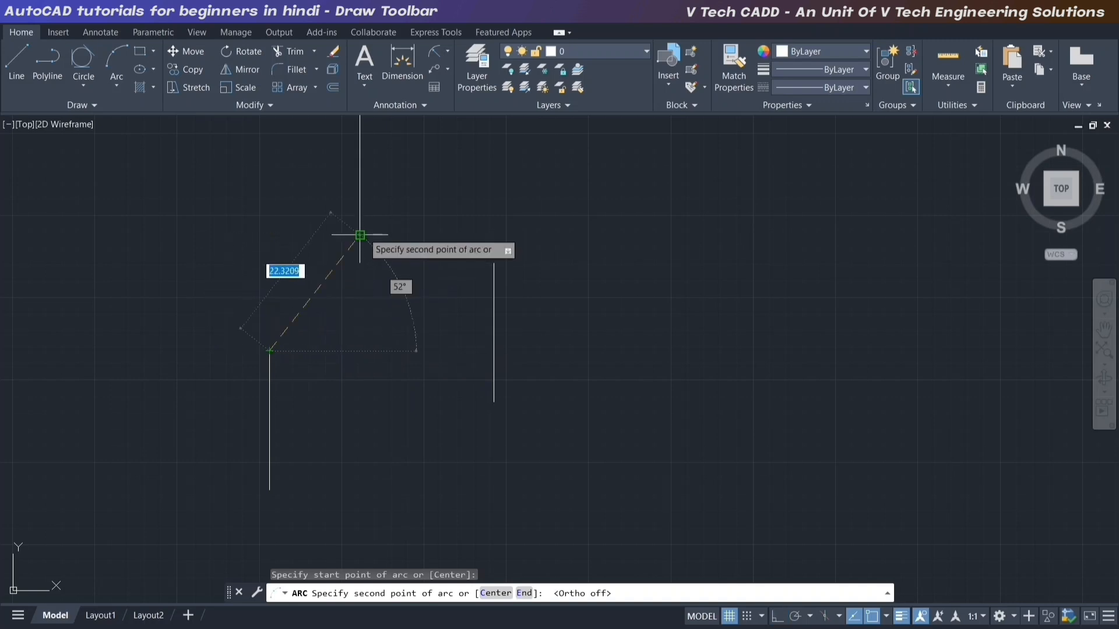
pyautogui.click(360, 235)
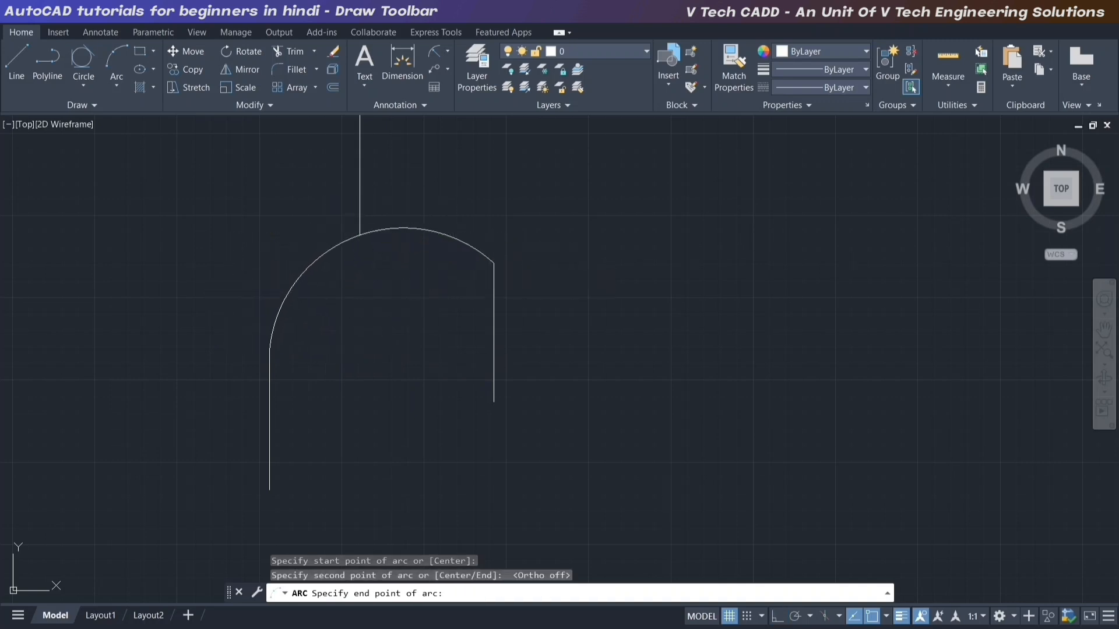
pyautogui.click(494, 261)
pyautogui.scroll(-3, 444, 327)
pyautogui.moveTo(517, 335); pyautogui.dragTo(416, 340, button='middle')
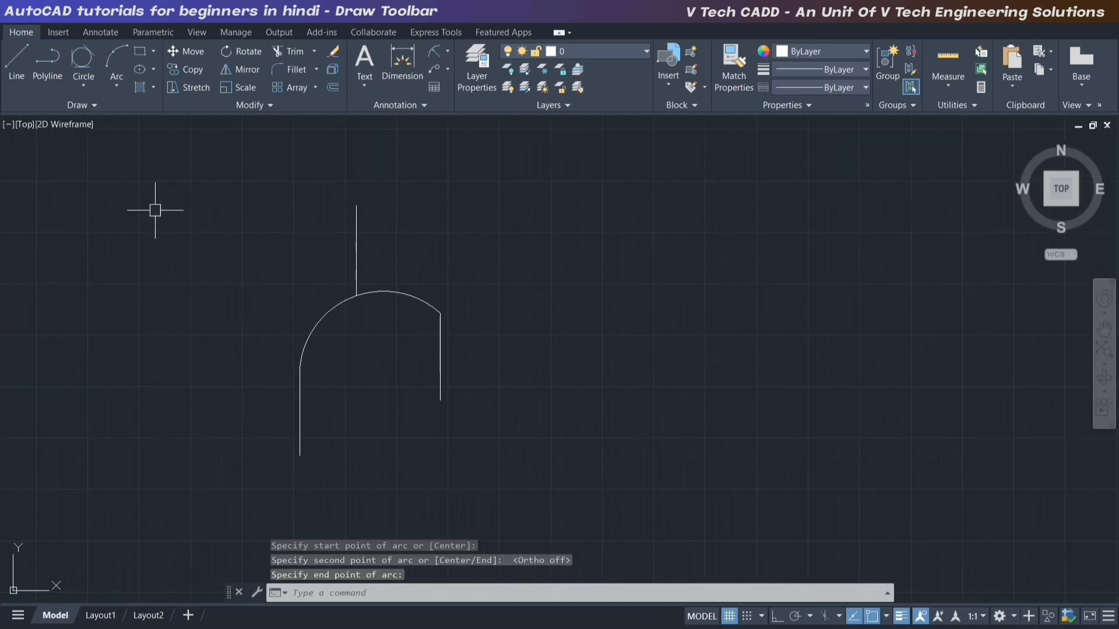
# - Draw a free 3-Point arc bulging upward to the right of the lines, with its second point about 39 units from the start
pyautogui.click(120, 92)
pyautogui.click(138, 107)
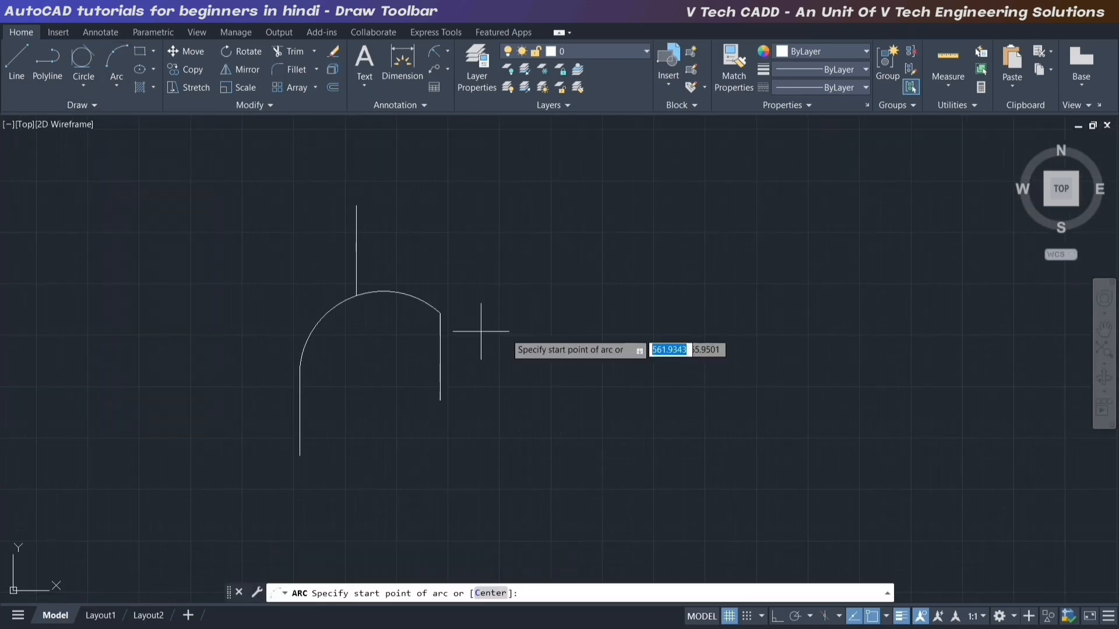
pyautogui.click(573, 322)
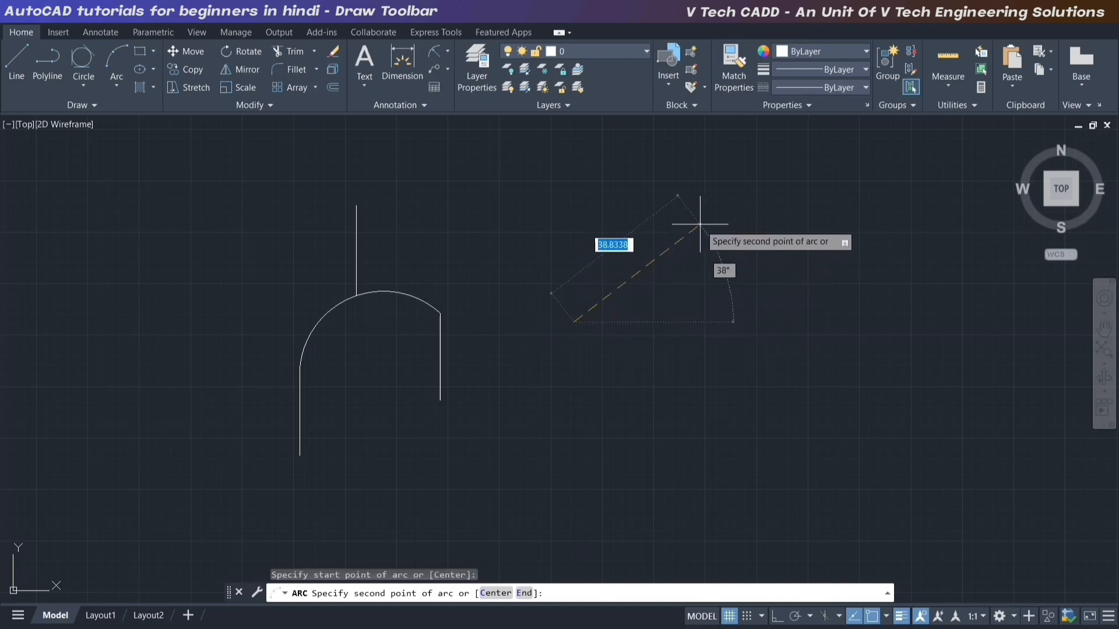
pyautogui.click(702, 224)
pyautogui.click(862, 350)
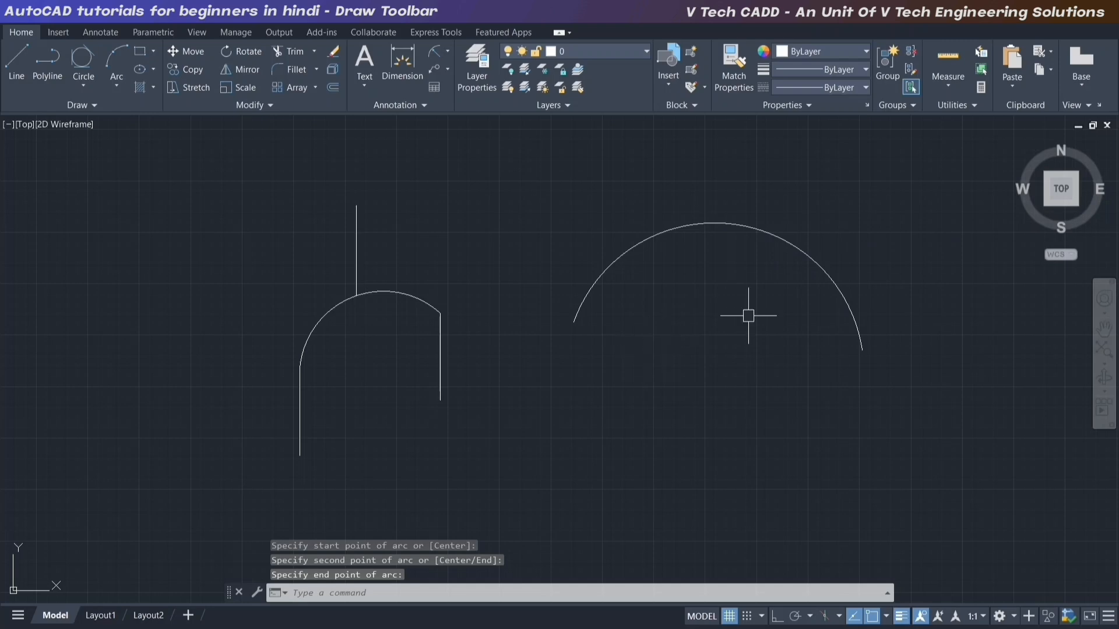
# - Delete both arcs and the three vertical lines
pyautogui.click(859, 173)
pyautogui.click(267, 437)
pyautogui.press('Delete')
pyautogui.click(117, 86)
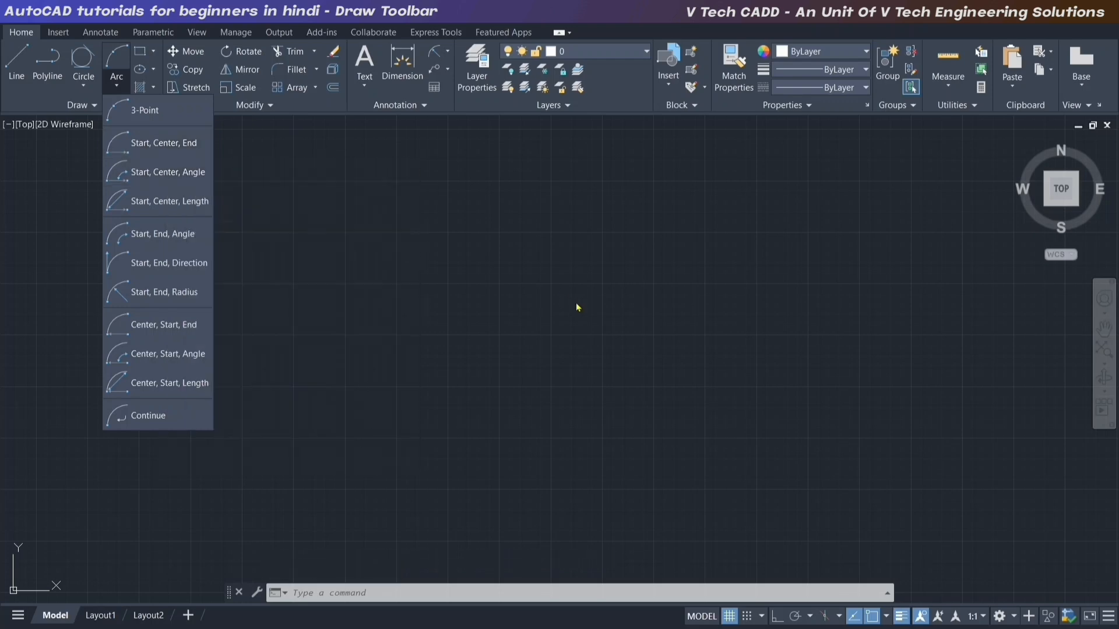
pyautogui.press('Escape')
pyautogui.press('Escape')
pyautogui.press('Escape')
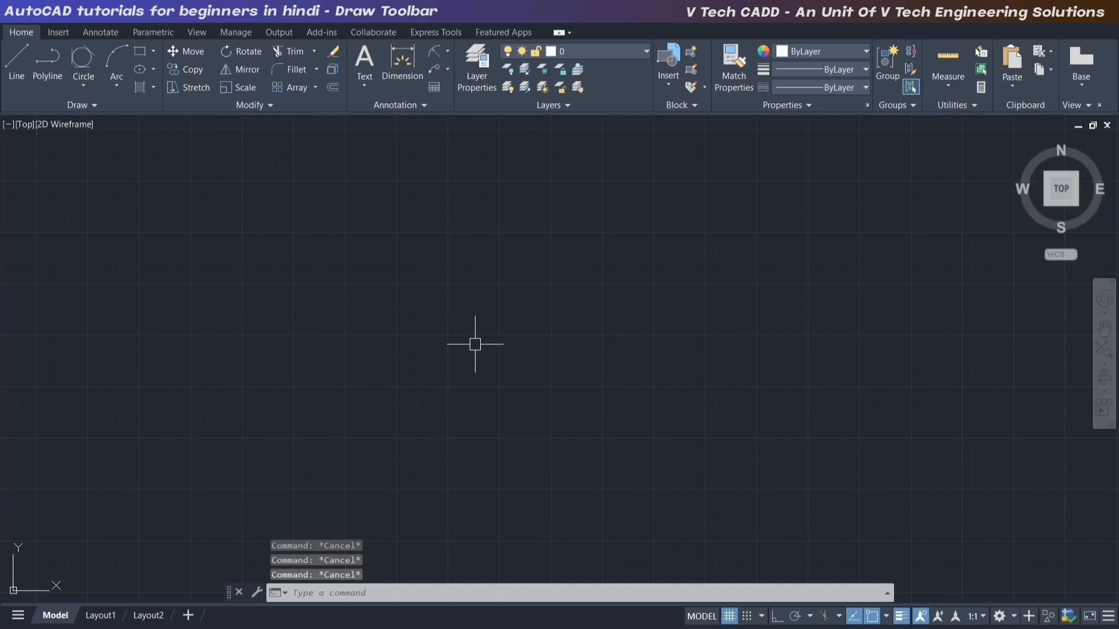
# - Draw a Start, Center, End arc with its center 50 units right of the start and, with Ortho on, its end directly above the center
pyautogui.click(122, 86)
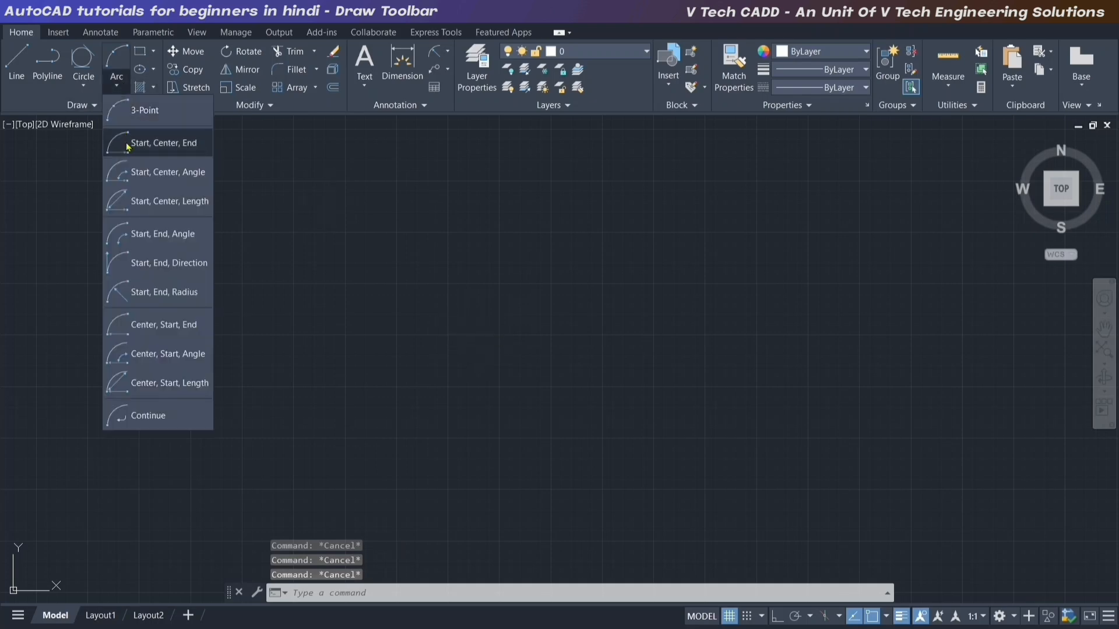
pyautogui.click(168, 152)
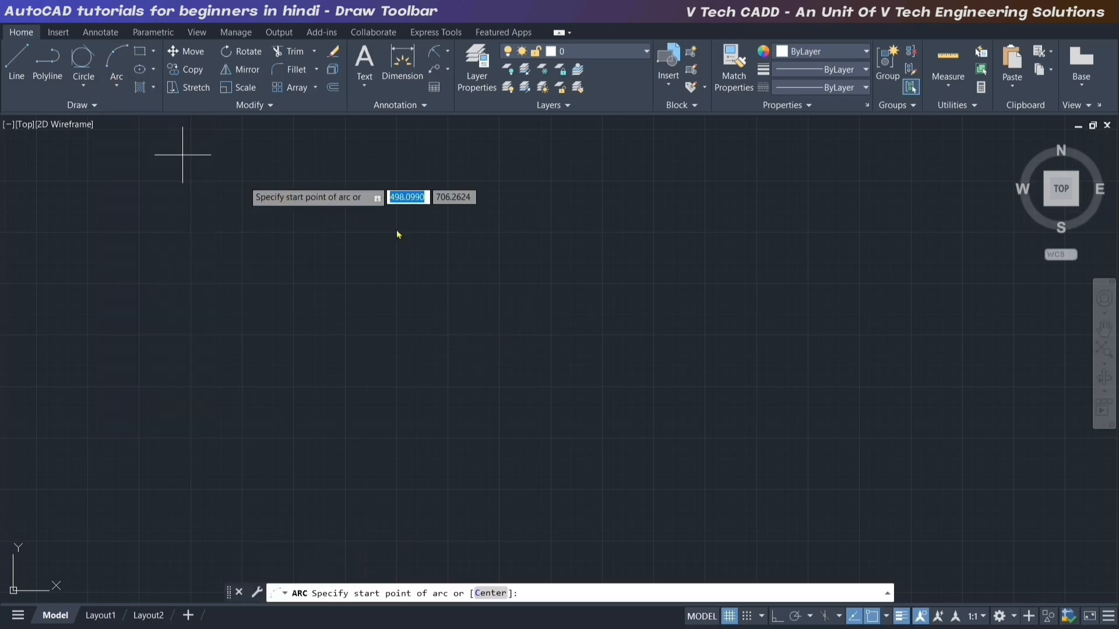
pyautogui.click(433, 334)
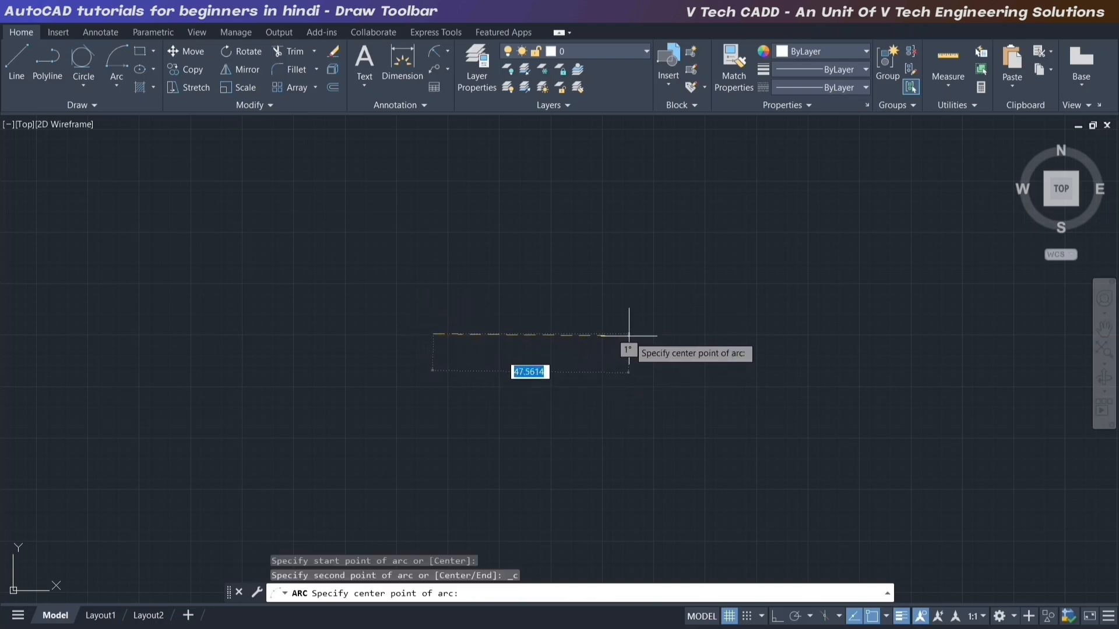
pyautogui.press('F8')
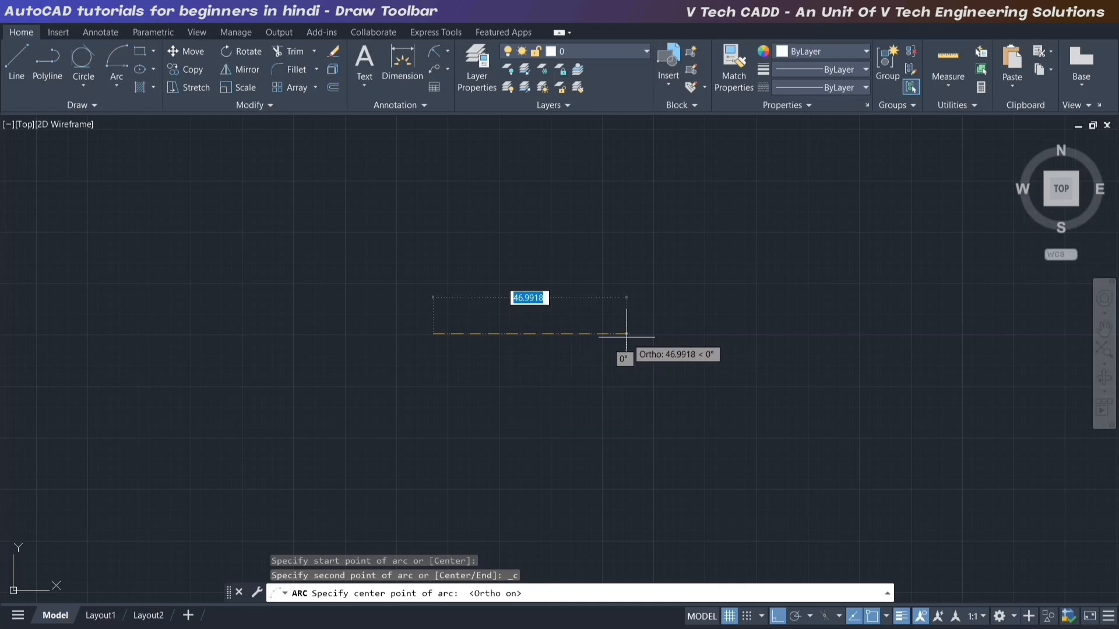
pyautogui.write('50')
pyautogui.press('Return')
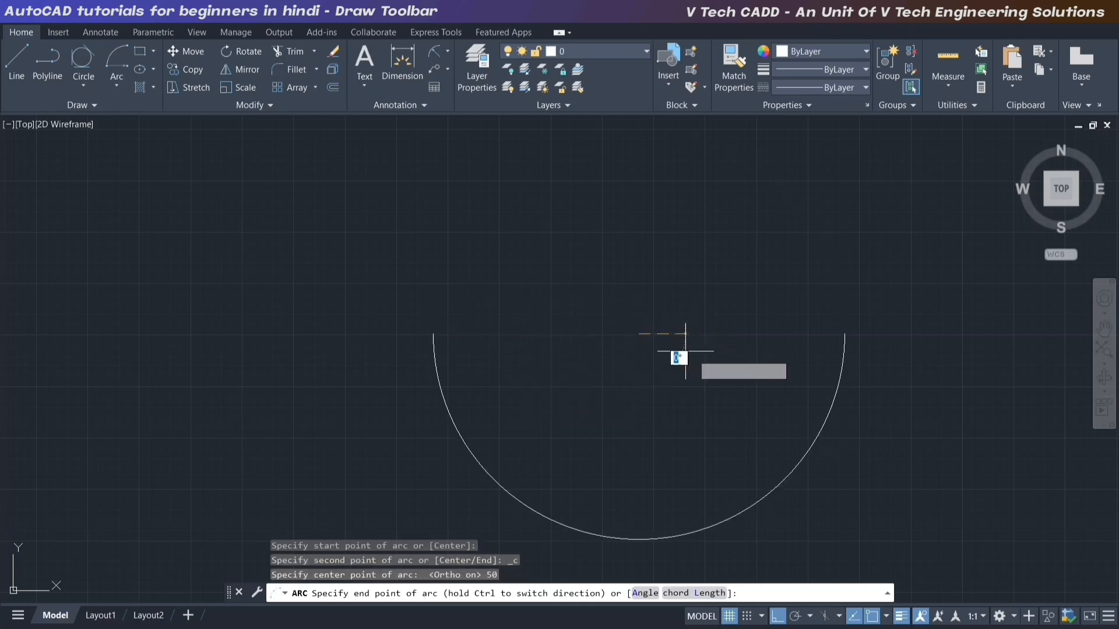
pyautogui.scroll(-2, 579, 320)
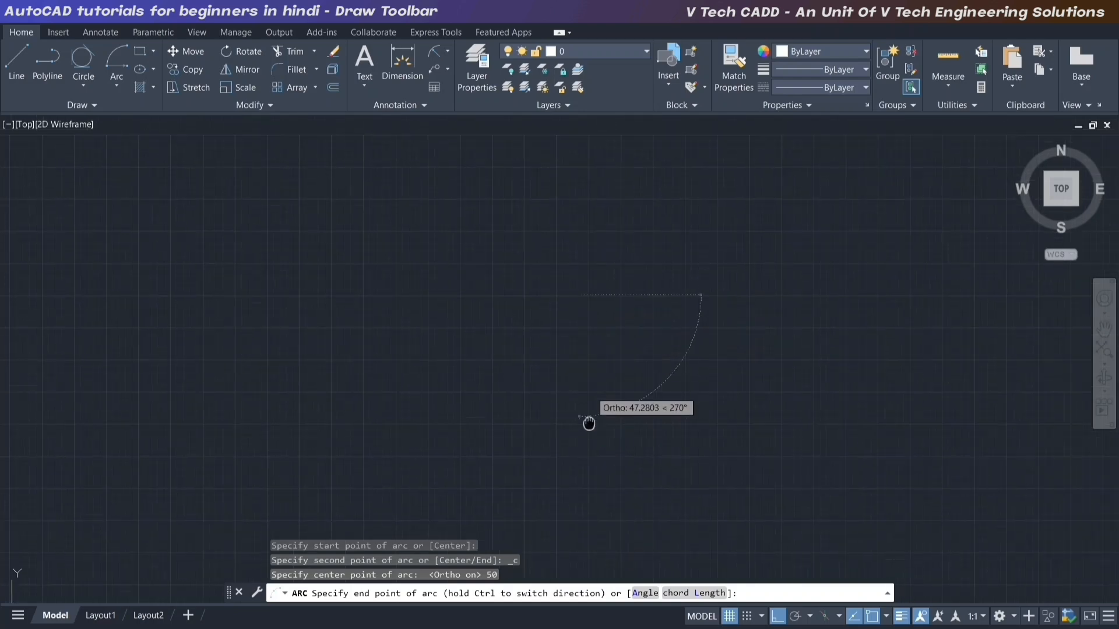
pyautogui.moveTo(589, 423); pyautogui.dragTo(591, 447, button='middle')
pyautogui.press('F8')
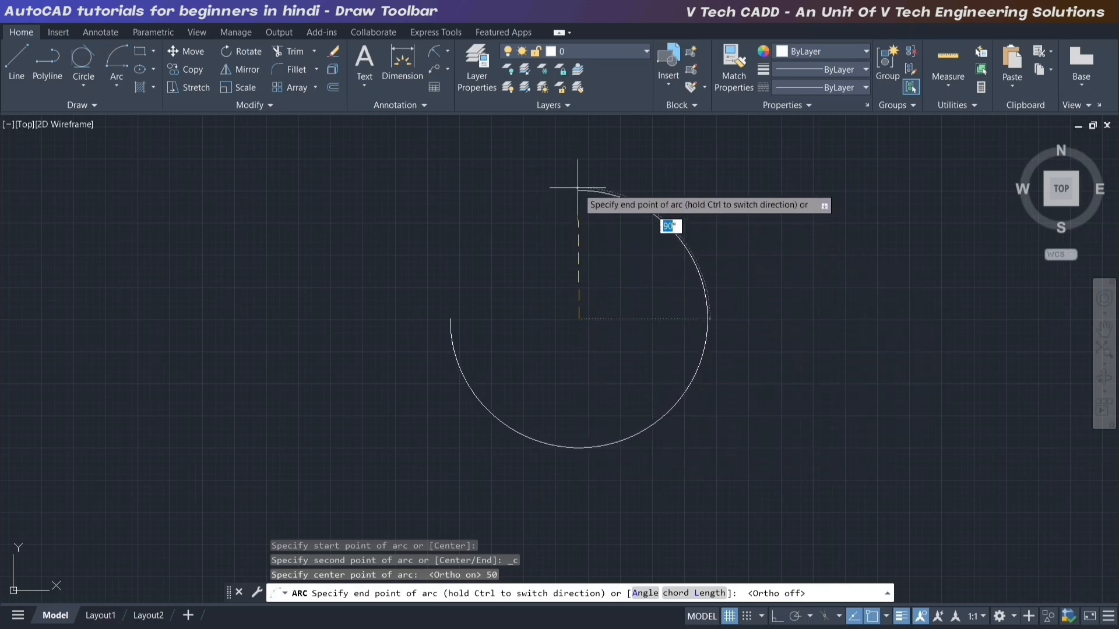
pyautogui.press('F8')
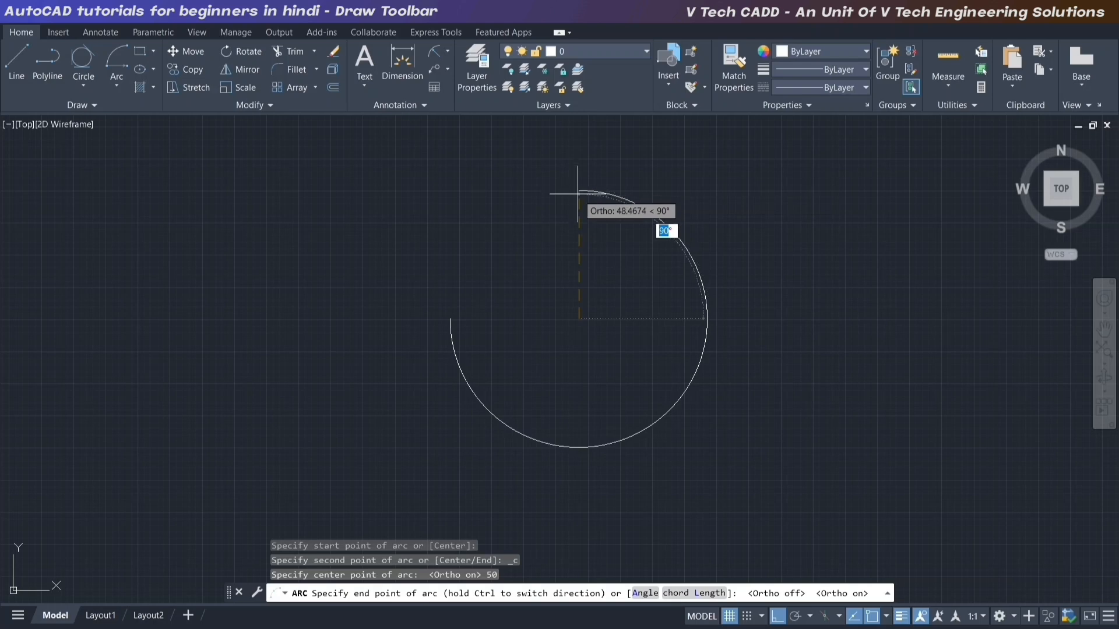
pyautogui.click(579, 194)
# - Add a diameter dimension to the arc, placing its text outside to the upper right of the arc
pyautogui.moveTo(639, 315); pyautogui.dragTo(489, 341, button='middle')
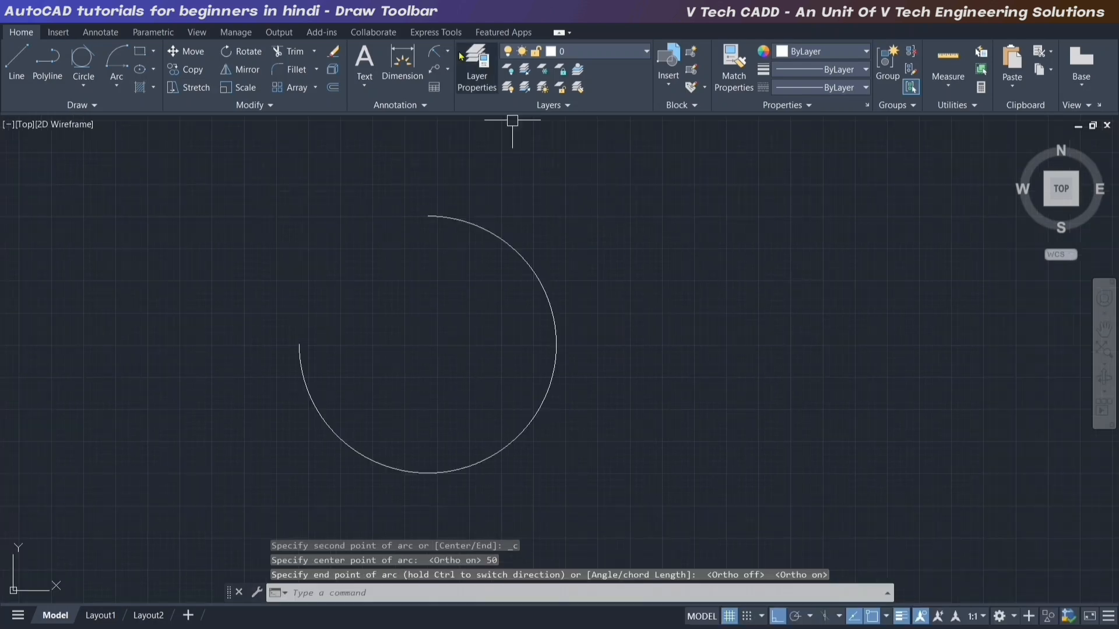
pyautogui.click(448, 51)
pyautogui.click(460, 224)
pyautogui.click(519, 262)
pyautogui.click(592, 282)
pyautogui.scroll(2, 614, 310)
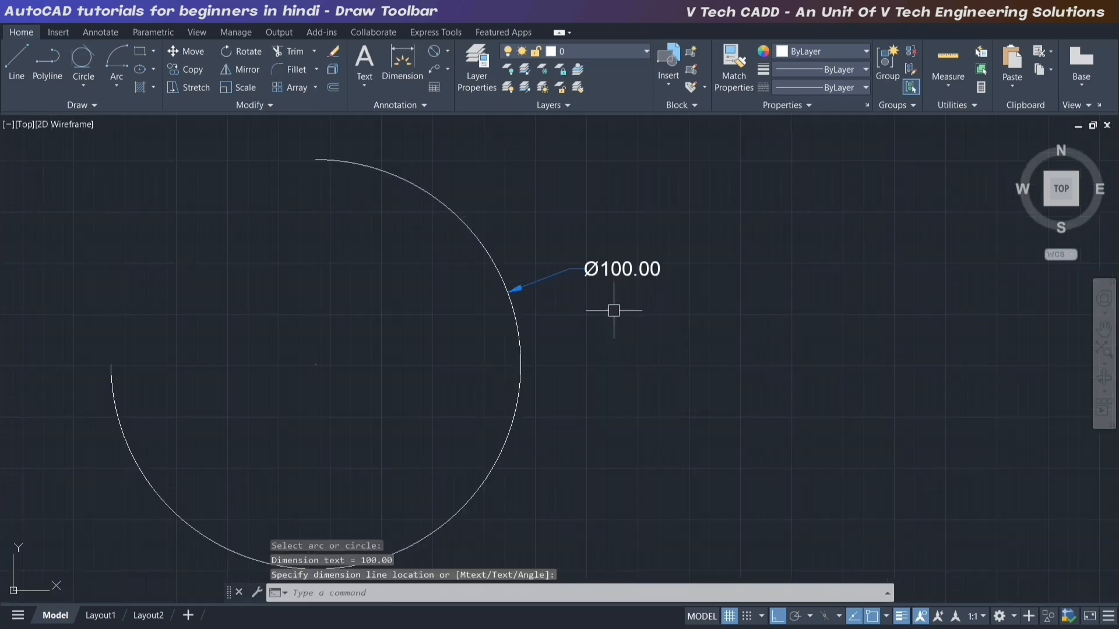
pyautogui.moveTo(607, 305); pyautogui.dragTo(569, 297, button='middle')
pyautogui.scroll(-2, 490, 289)
pyautogui.moveTo(594, 256); pyautogui.dragTo(512, 265, button='middle')
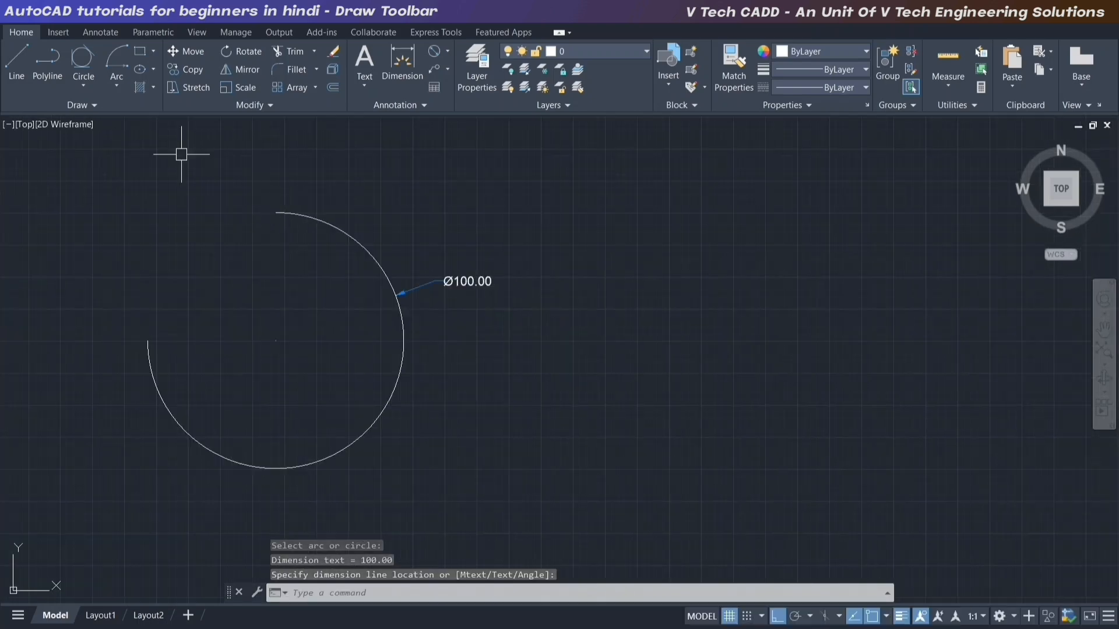
# - Draw another Start, Center, End arc at the right, centered above and right of its start with Ortho off, ending horizontally right of the center with Ortho on
pyautogui.click(117, 89)
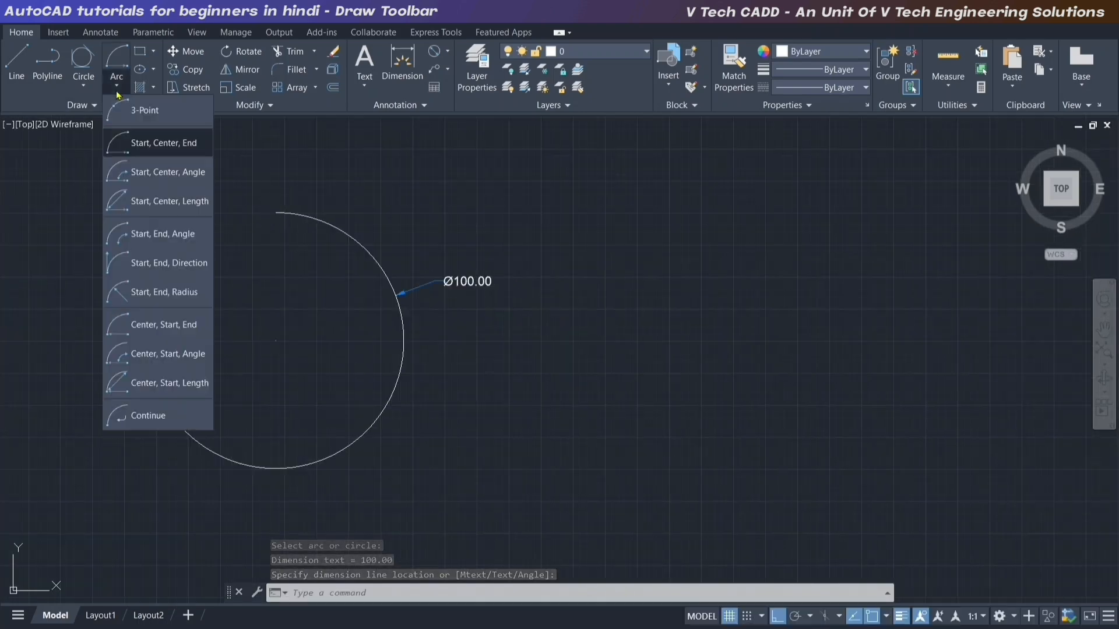
pyautogui.click(168, 144)
pyautogui.moveTo(482, 303); pyautogui.dragTo(438, 300, button='middle')
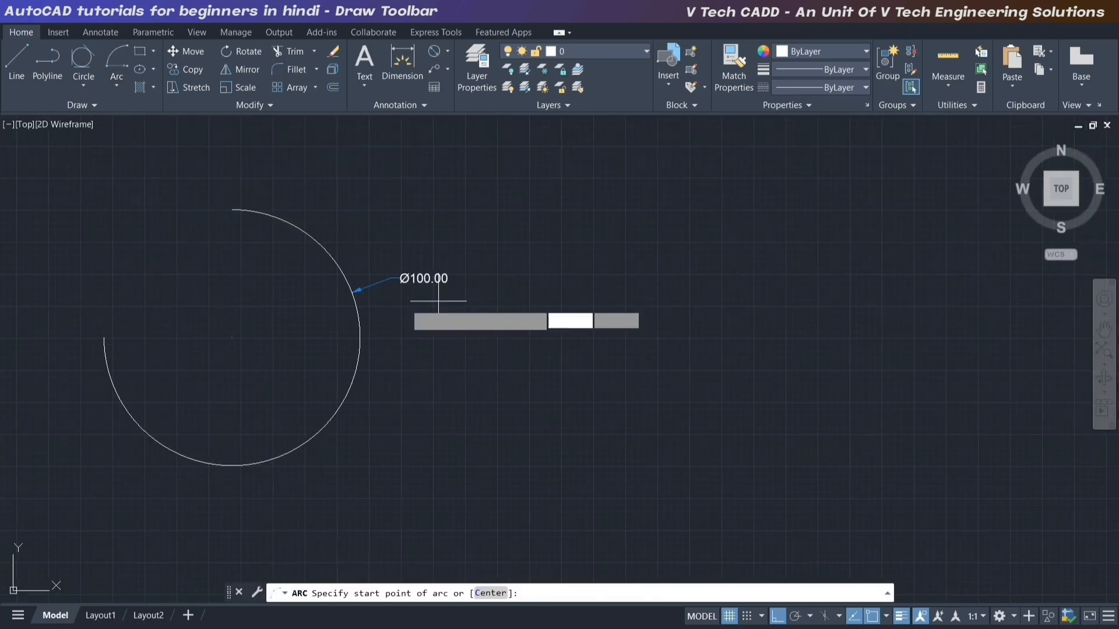
pyautogui.click(622, 362)
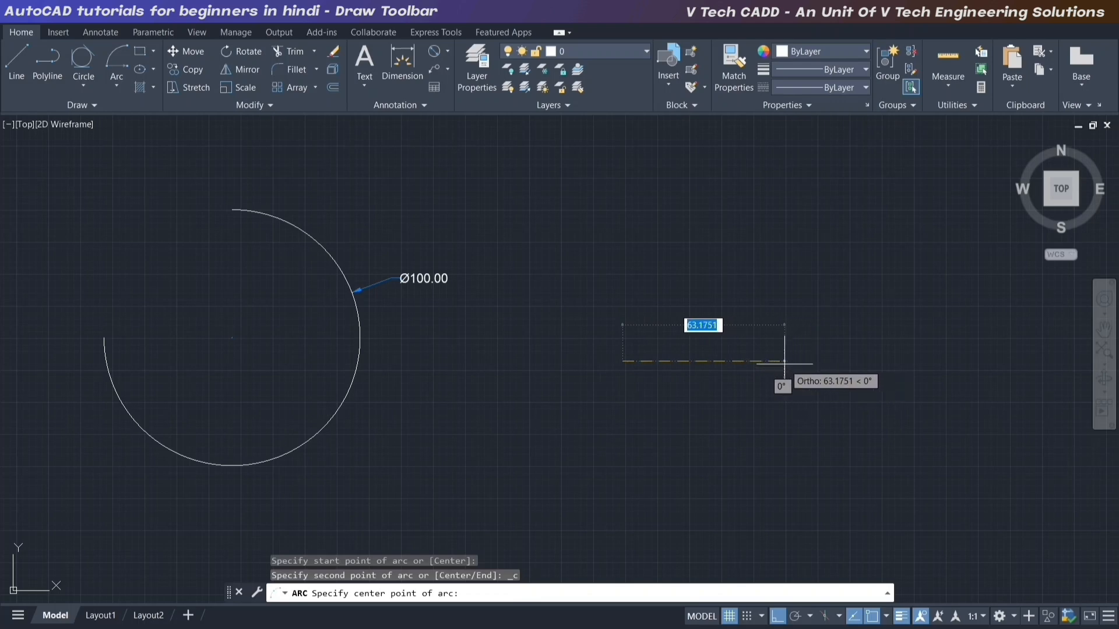
pyautogui.press('F8')
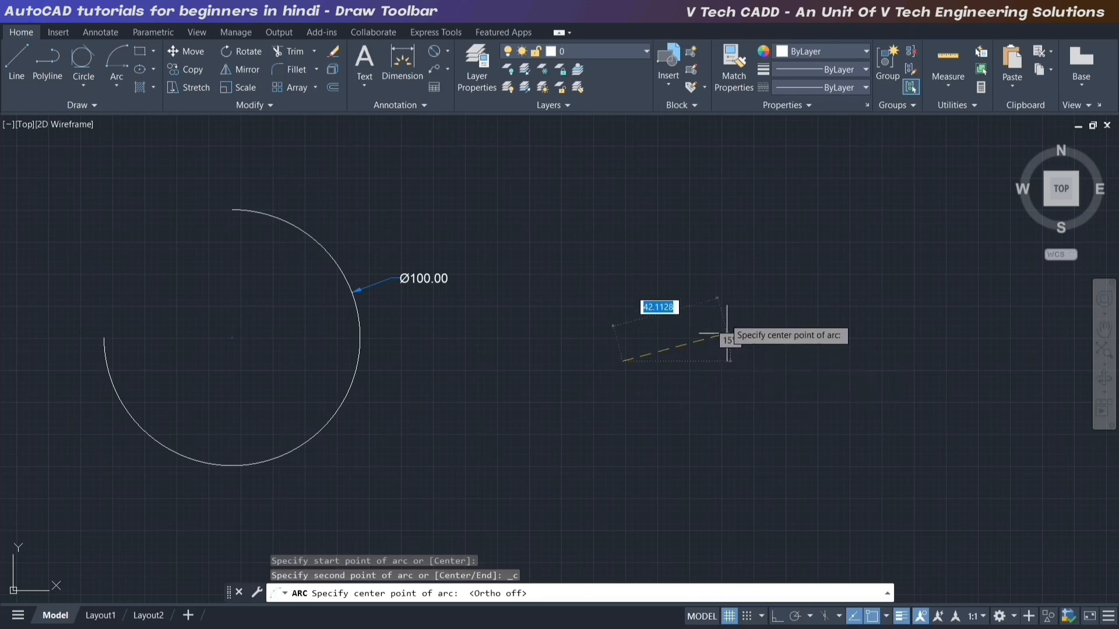
pyautogui.click(723, 263)
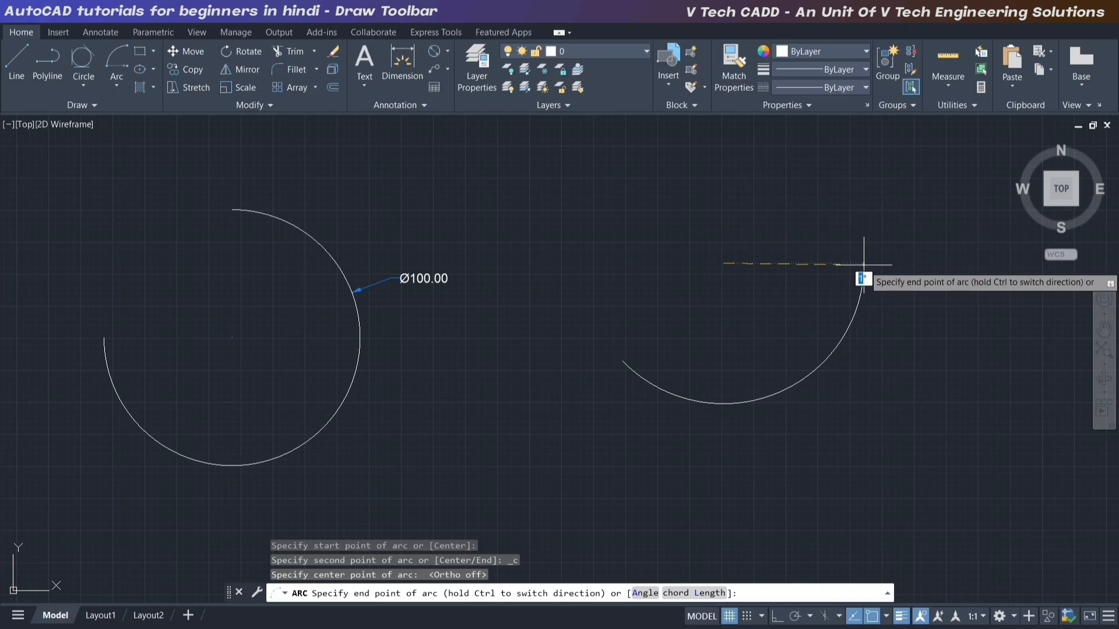
pyautogui.press('F8')
pyautogui.click(864, 264)
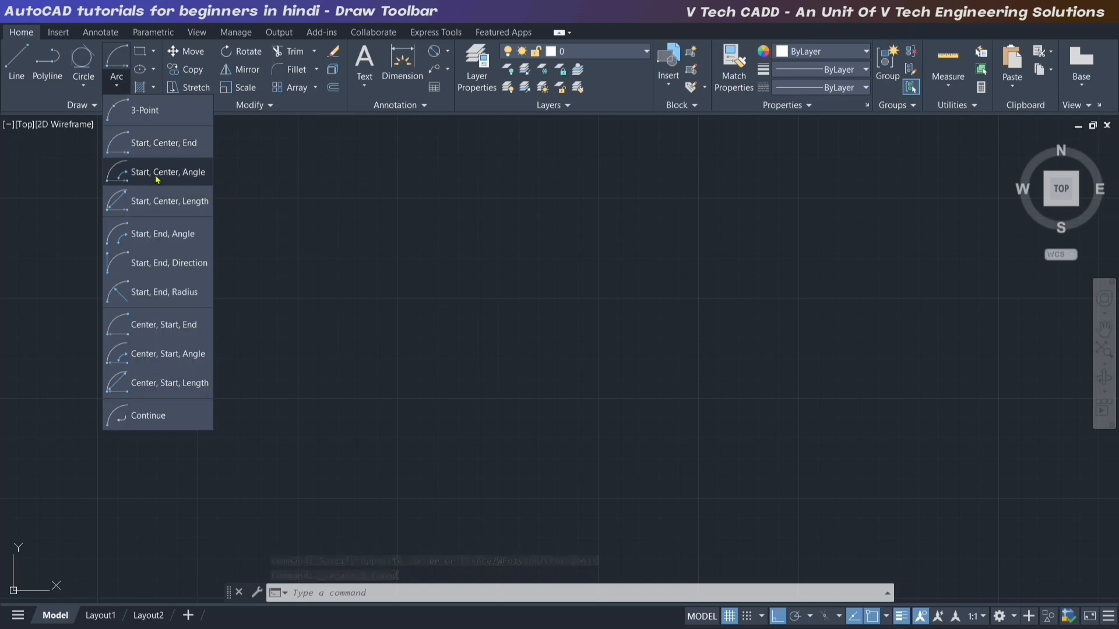
# - Draw a Start, Center, Angle arc with its center 50 units right of the start and an included angle of 135 degrees
pyautogui.click(158, 175)
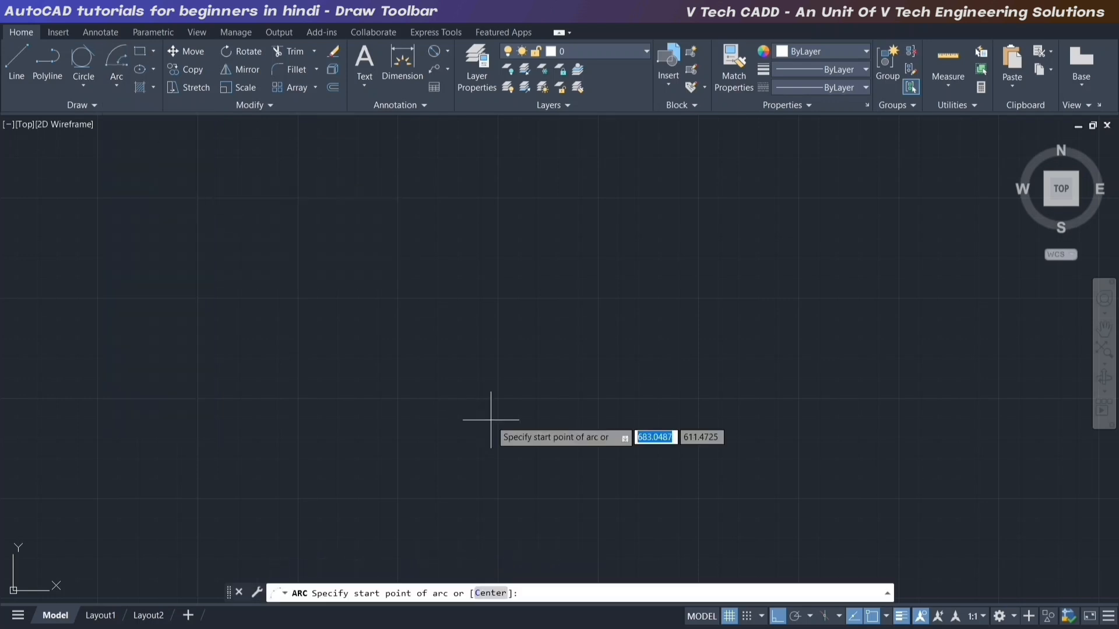
pyautogui.click(441, 362)
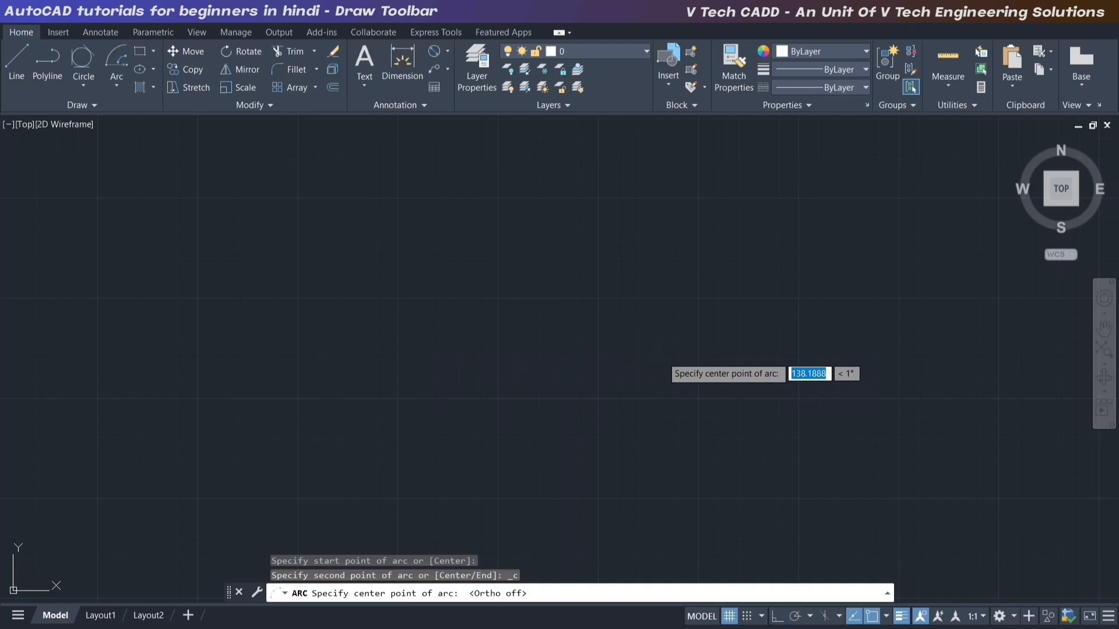
pyautogui.press('Return')
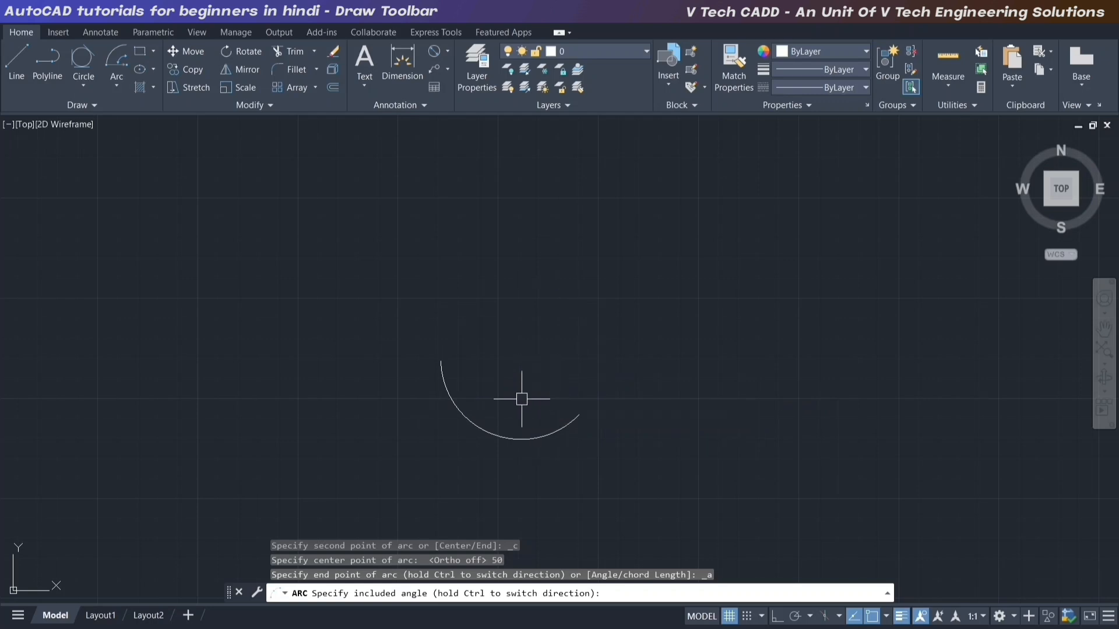
pyautogui.press('Return')
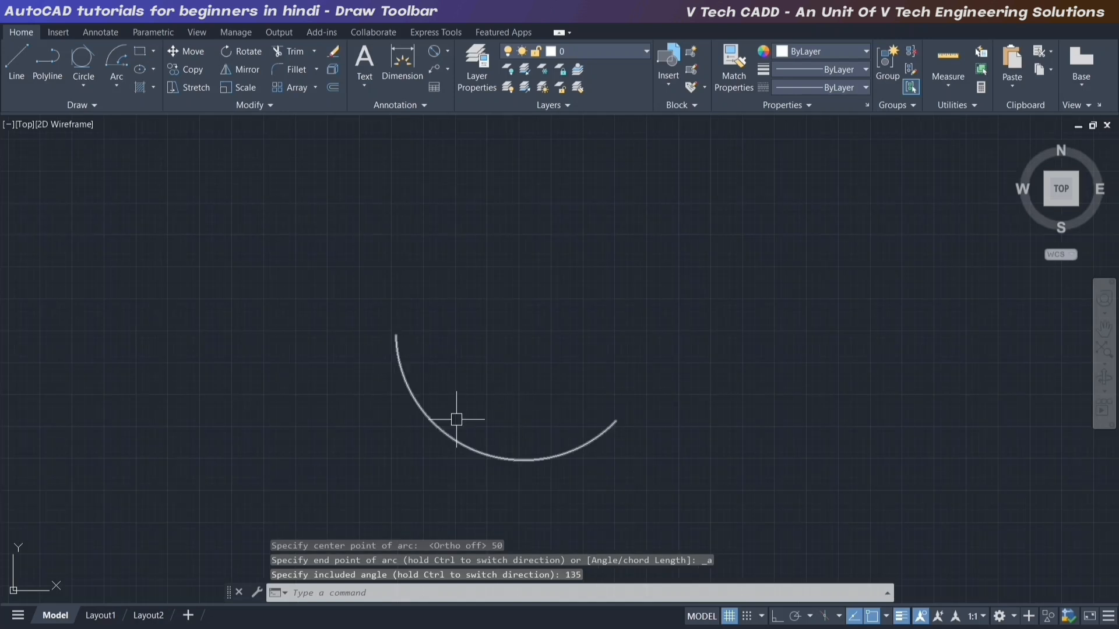
# - Draw a second Start, Center, Angle arc at the right, with its center about 78 units from the start and a 90-degree included angle
pyautogui.moveTo(462, 375); pyautogui.dragTo(201, 301, button='middle')
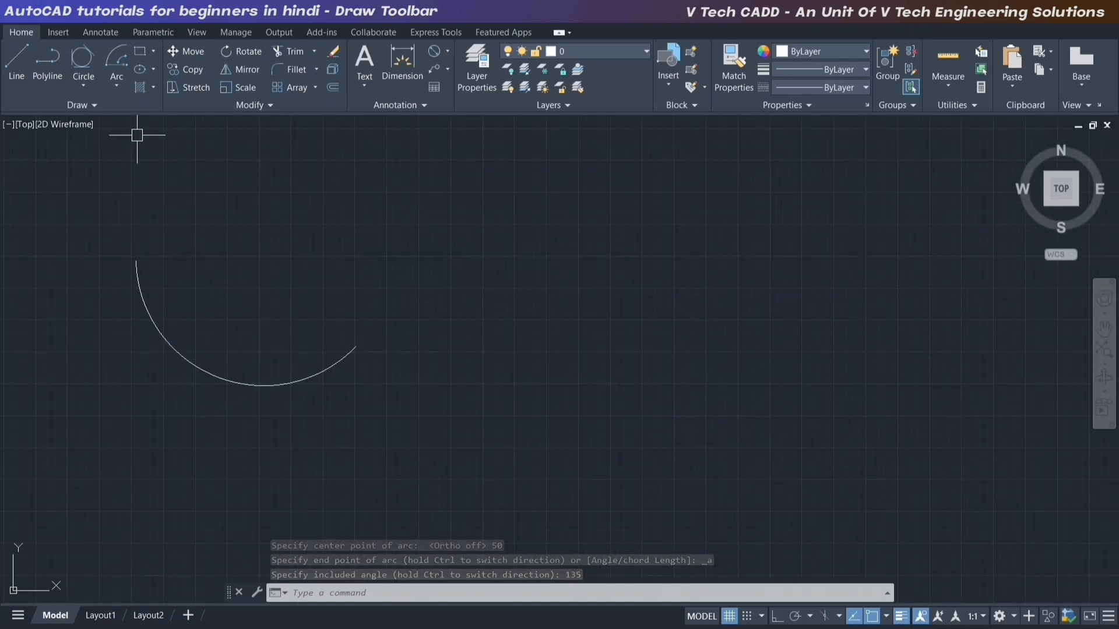
pyautogui.click(119, 87)
pyautogui.click(154, 177)
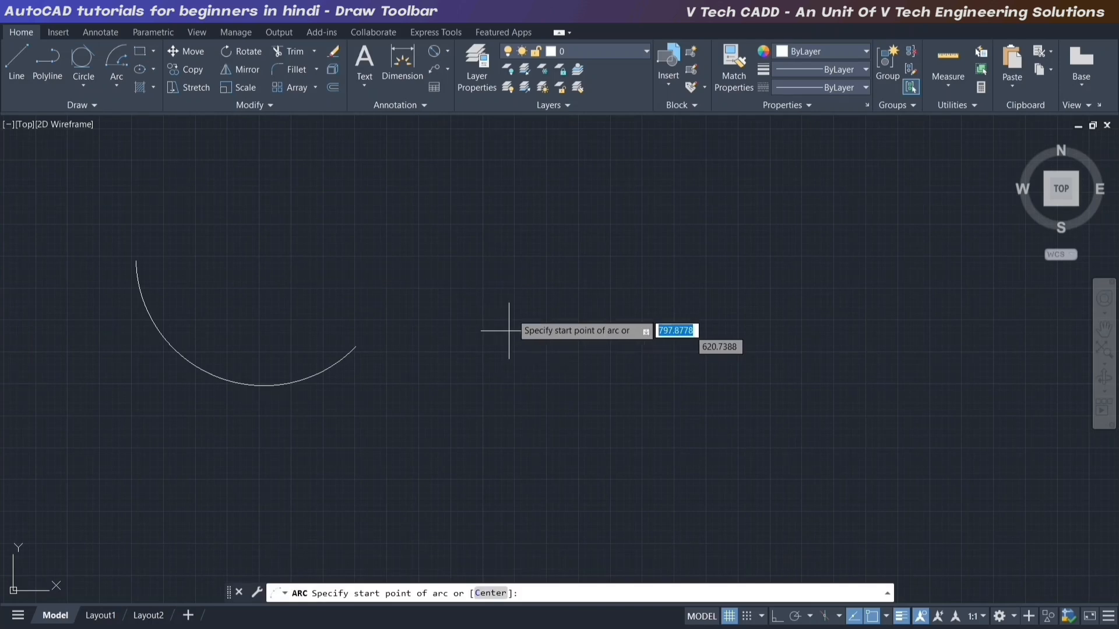
pyautogui.click(510, 304)
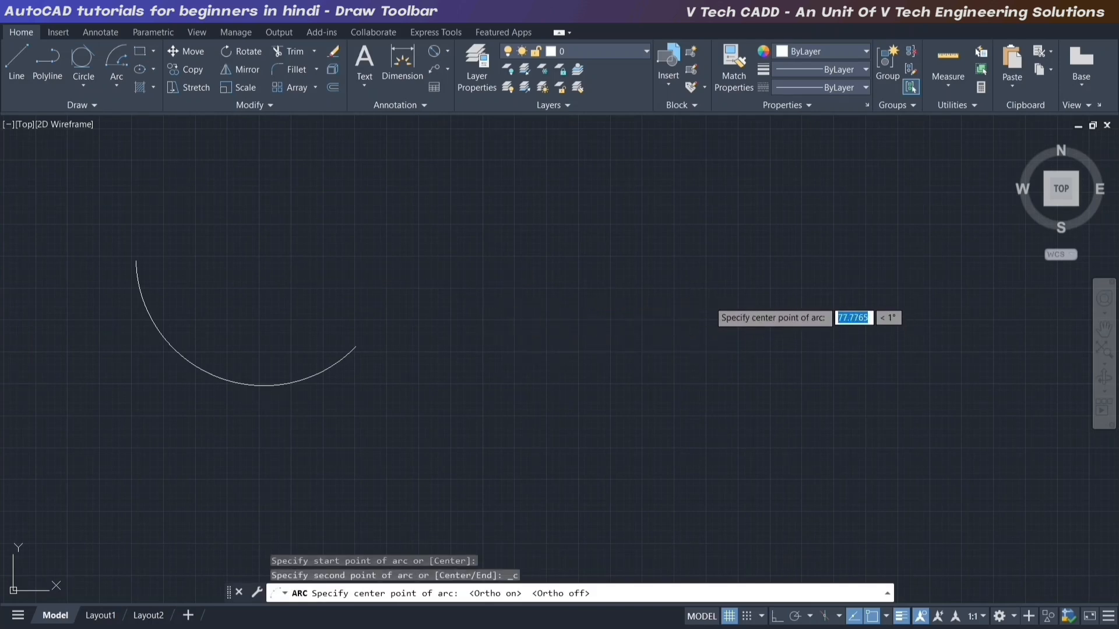
pyautogui.click(709, 304)
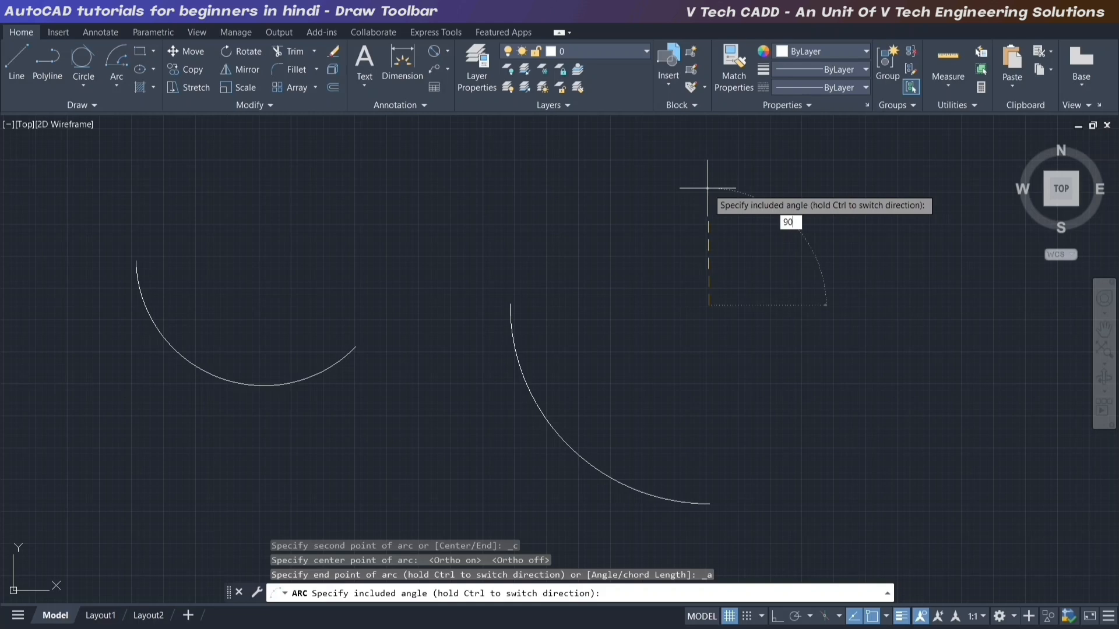
pyautogui.press('Return')
pyautogui.scroll(-2, 526, 305)
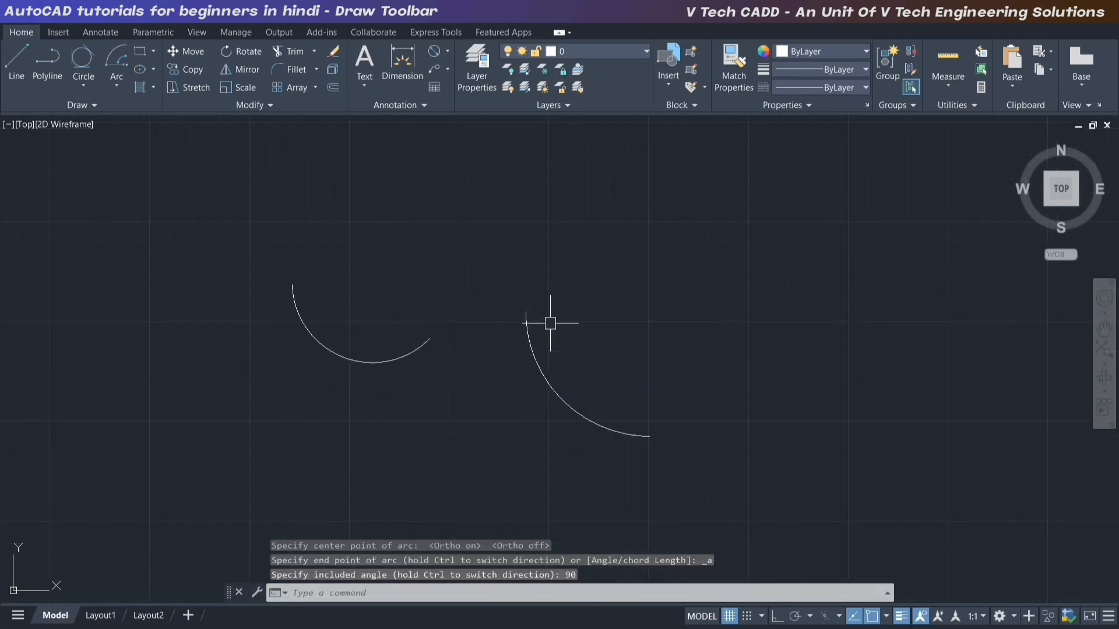
# - Draw connected lines from the 90-degree arc's start to its center and down just past the arc's end
pyautogui.write('l')
pyautogui.press('Return')
pyautogui.click(513, 296)
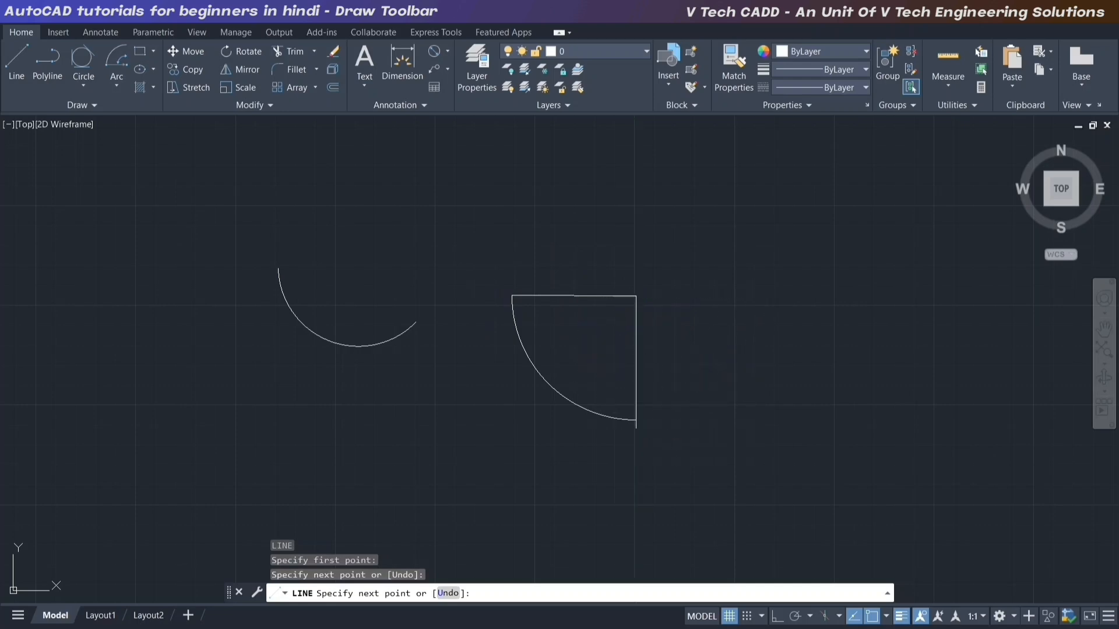
pyautogui.click(636, 427)
pyautogui.press('Escape')
pyautogui.scroll(2, 631, 327)
pyautogui.scroll(-2, 593, 305)
# - Delete both arcs and the two connected lines
pyautogui.click(784, 197)
pyautogui.click(202, 447)
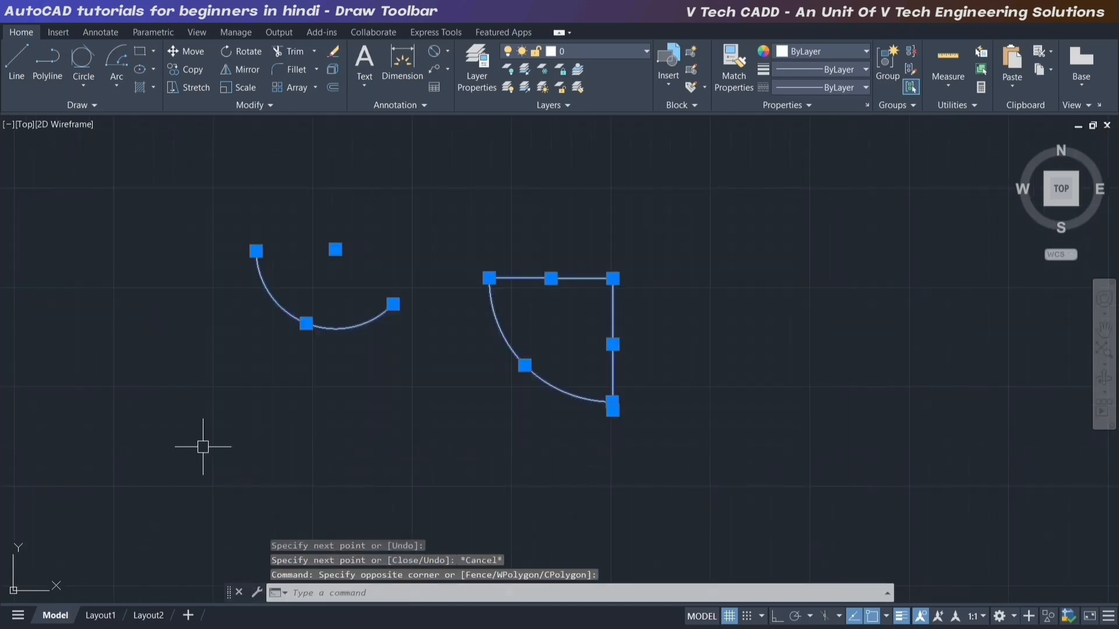
pyautogui.press('Delete')
# - Draw a Start, Center, Length arc with its center horizontally right of the start and a chord length of 120
pyautogui.click(123, 91)
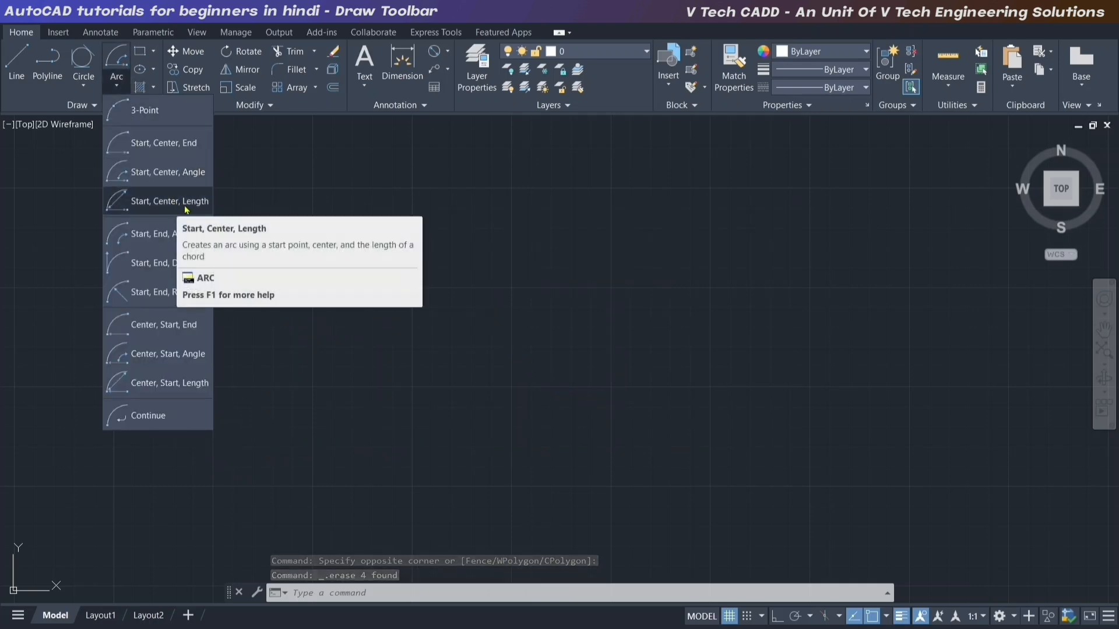
pyautogui.click(179, 205)
pyautogui.click(483, 367)
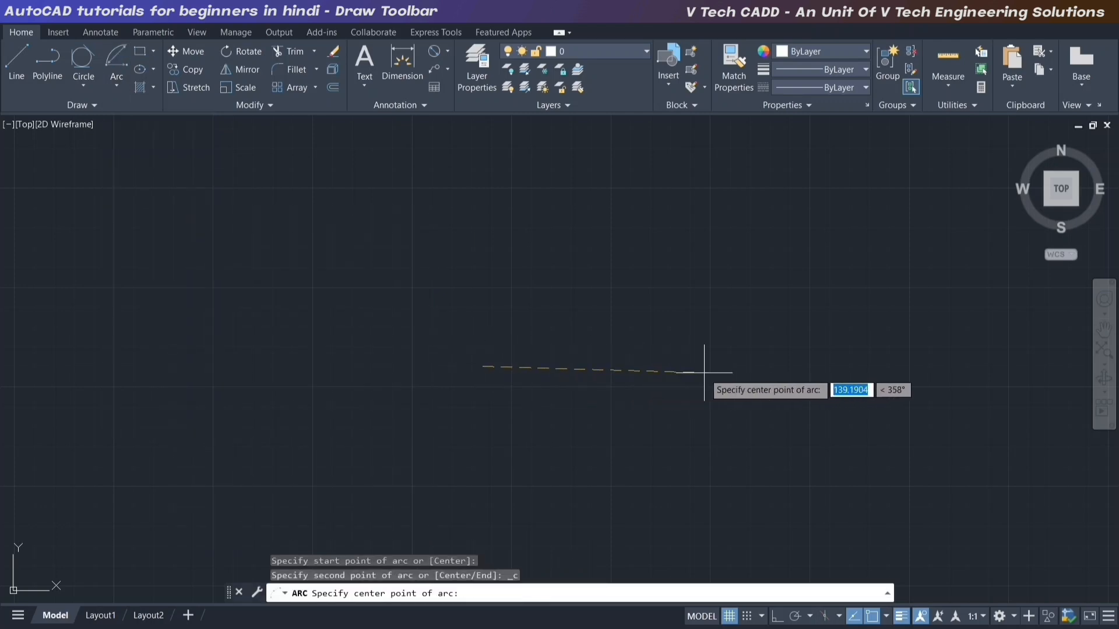
pyautogui.press('F8')
pyautogui.press('F8')
pyautogui.click(691, 367)
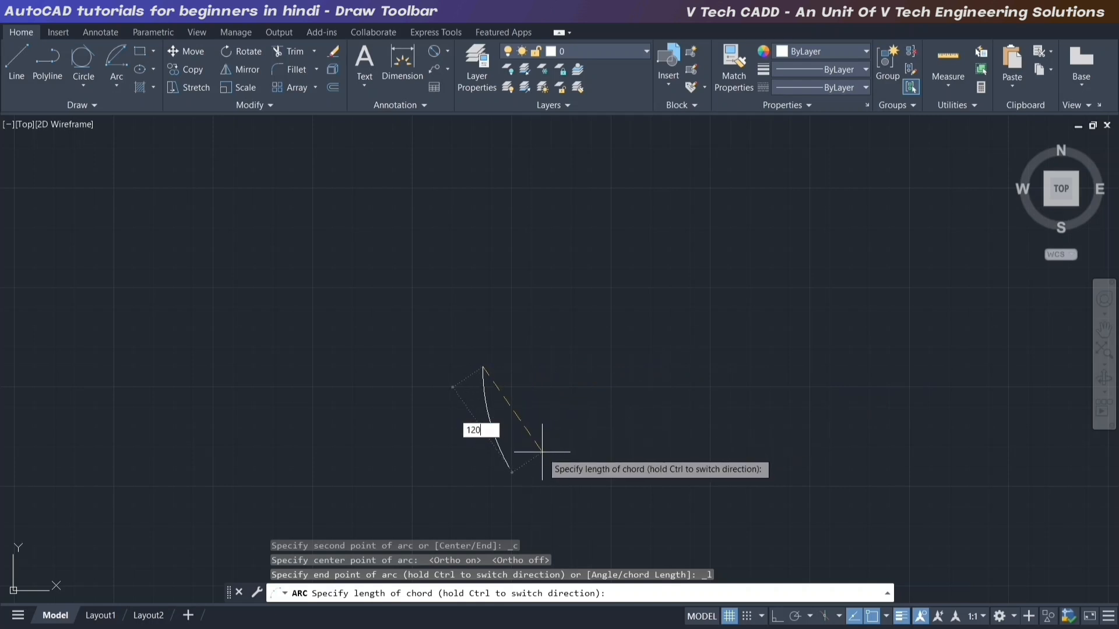
pyautogui.write('120')
pyautogui.press('Return')
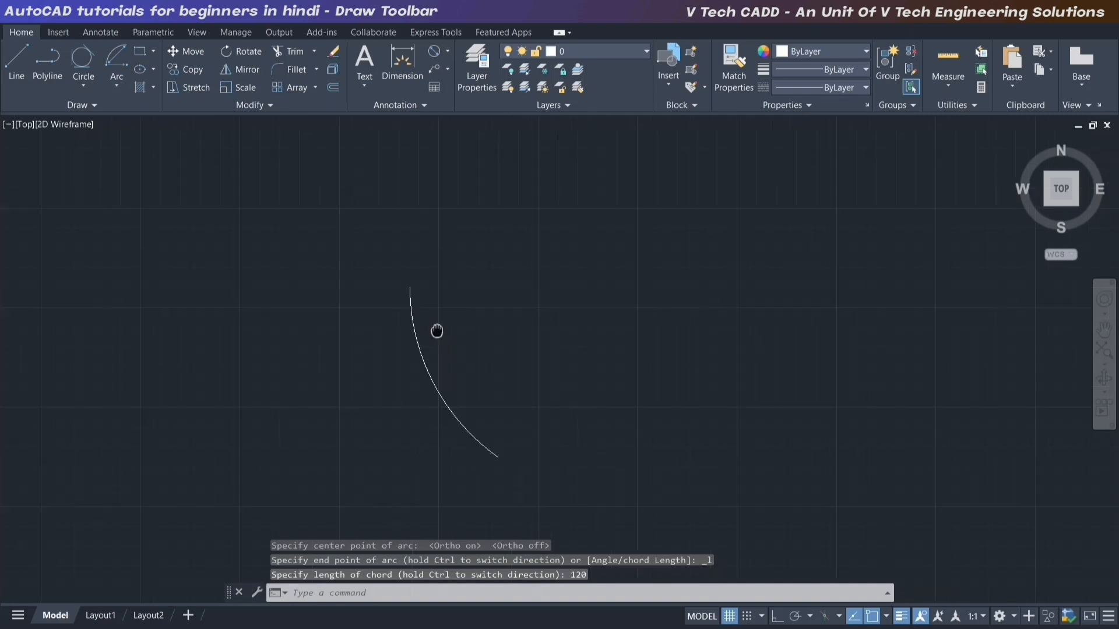
# - Add an aligned dimension between the arc's two endpoints, placed to the right of the arc
pyautogui.click(449, 52)
pyautogui.click(449, 126)
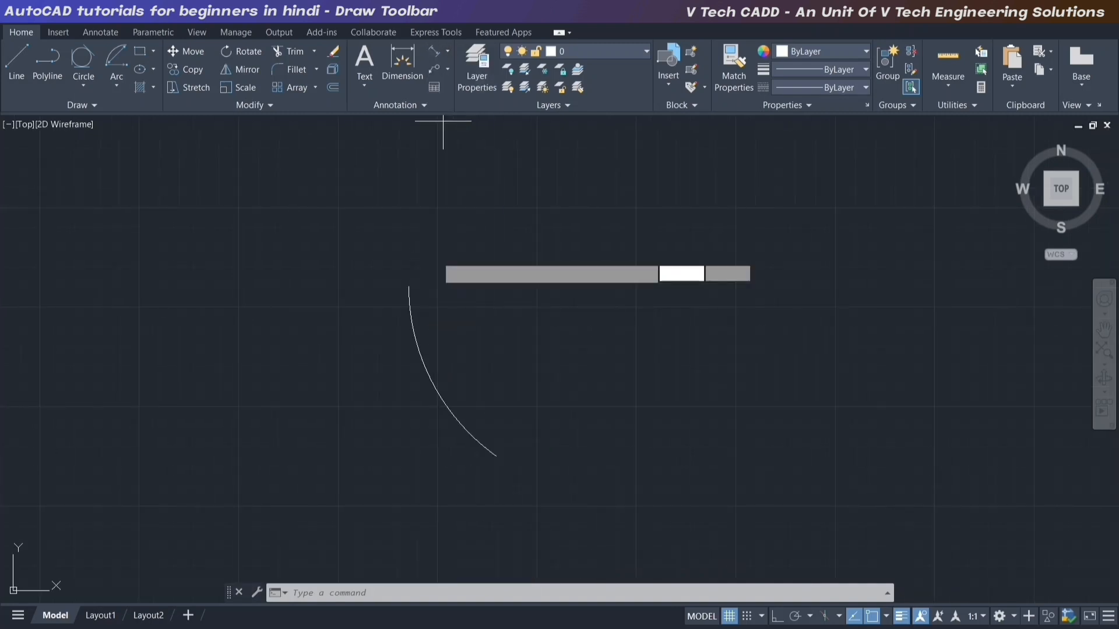
pyautogui.click(409, 287)
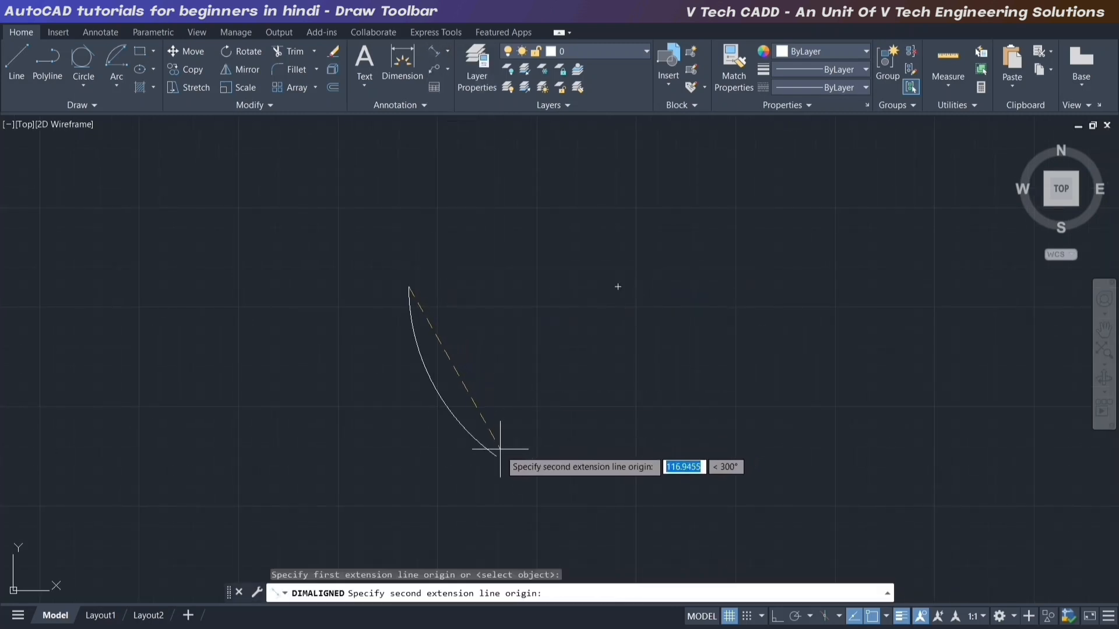
pyautogui.click(497, 456)
pyautogui.click(510, 411)
pyautogui.scroll(2, 485, 385)
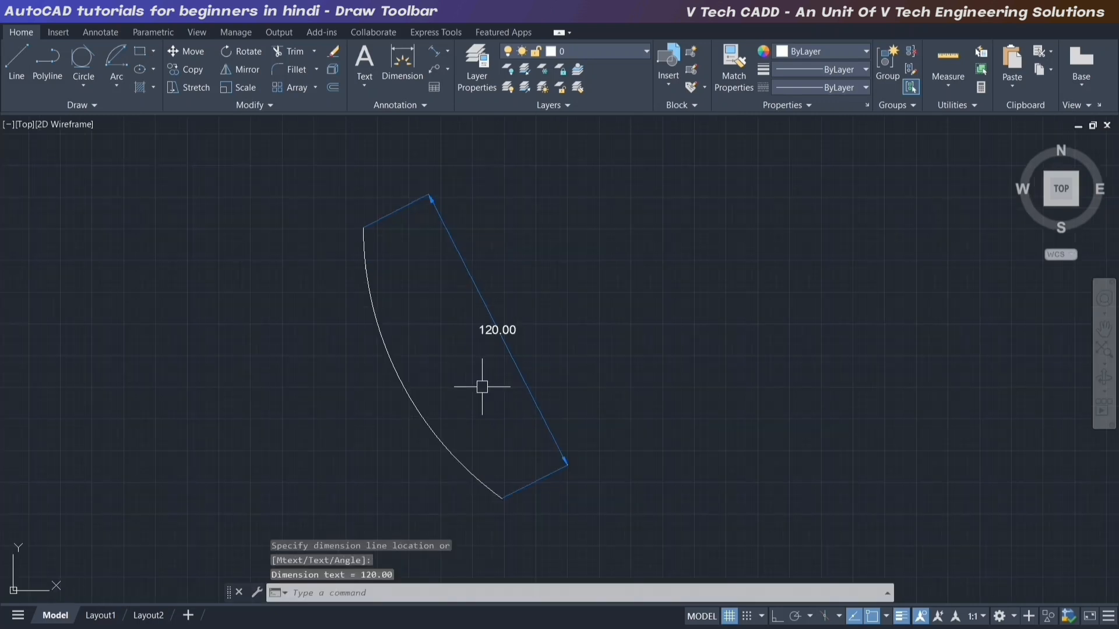
# - Delete the Start, Center, Length arc together with its chord dimension
pyautogui.click(644, 309)
pyautogui.click(362, 401)
pyautogui.press('Delete')
# - Draw a Start, End, Angle arc with its end about 247 units horizontally right of the start and a 135-degree included angle
pyautogui.click(117, 86)
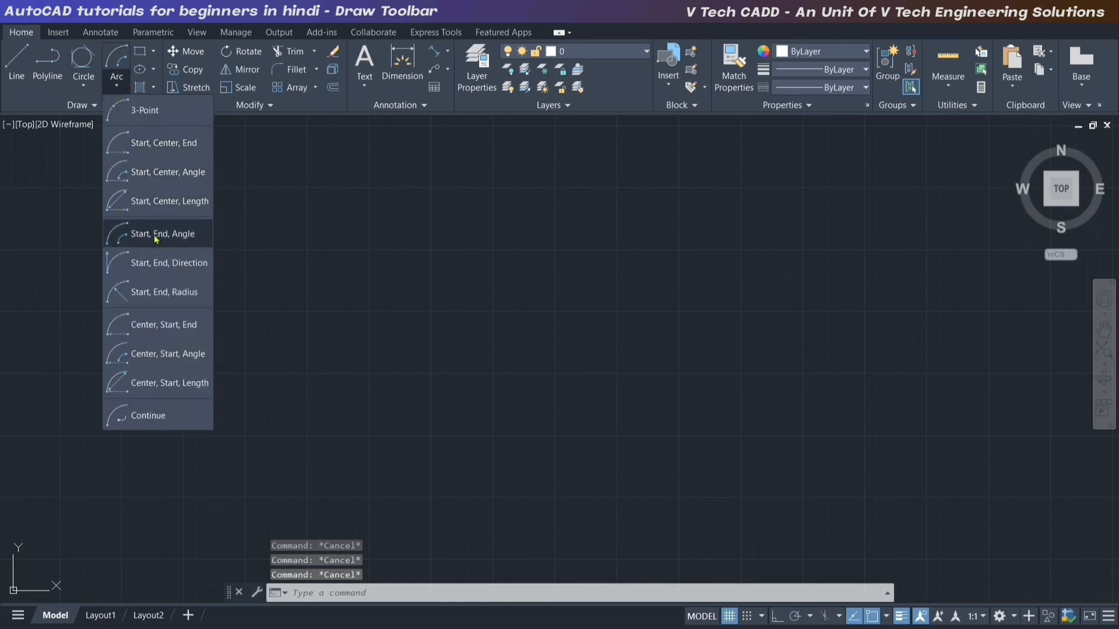
pyautogui.click(164, 236)
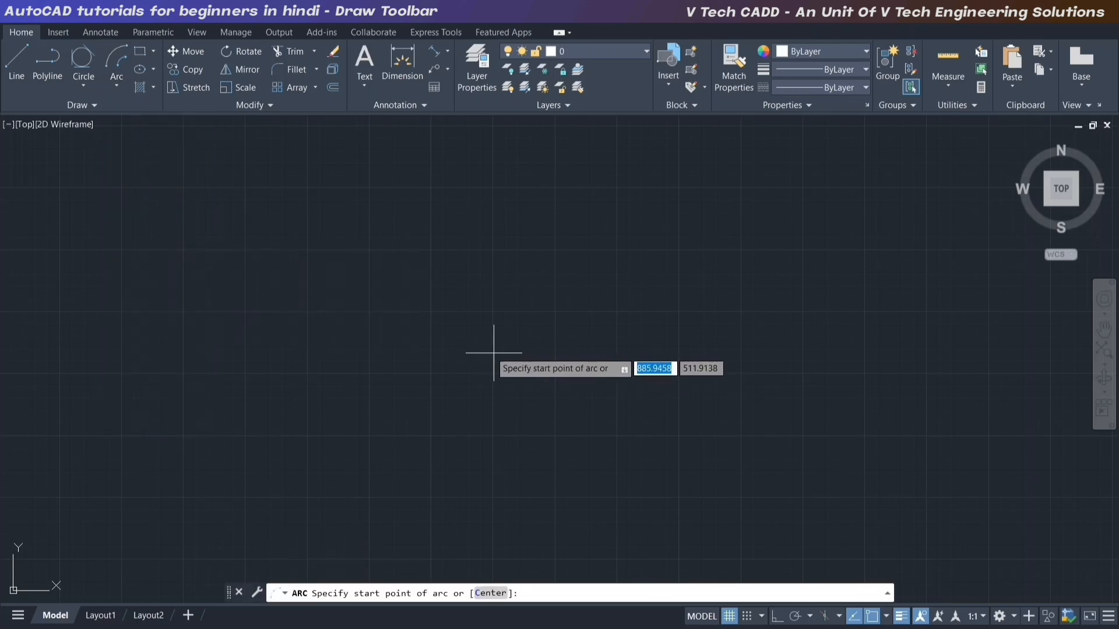
pyautogui.click(476, 341)
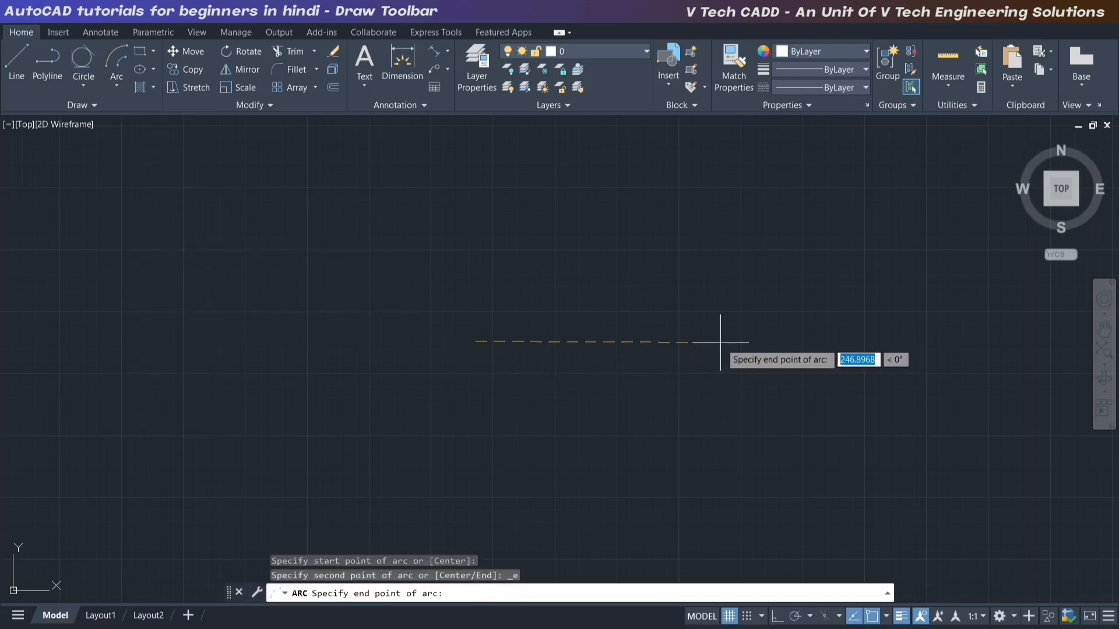
pyautogui.click(721, 342)
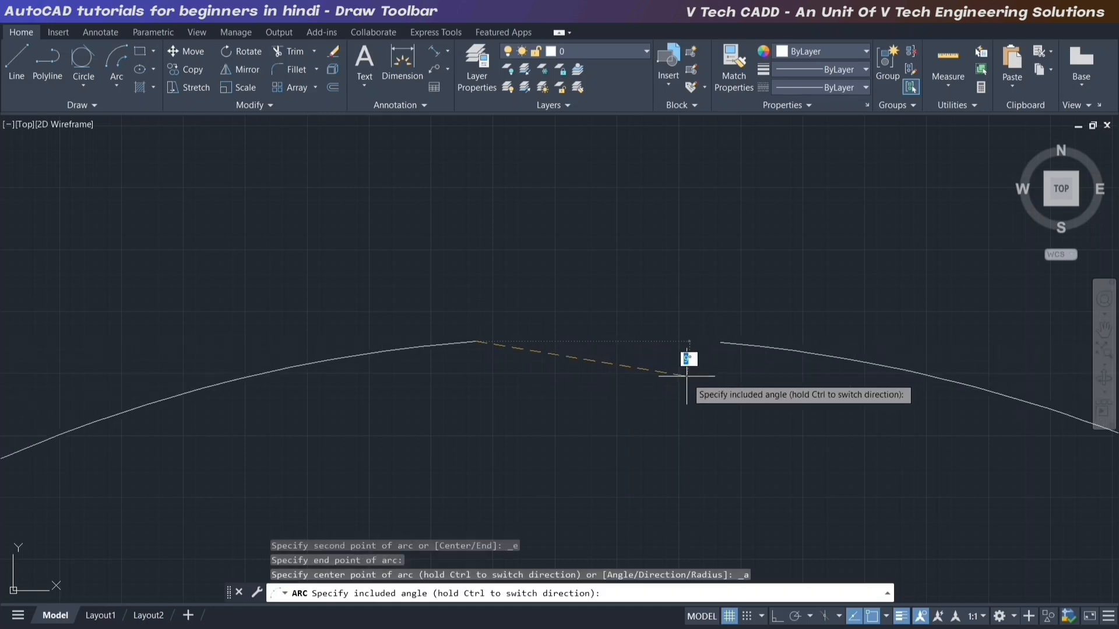
pyautogui.moveTo(578, 508); pyautogui.dragTo(561, 538, button='middle')
pyautogui.scroll(2, 560, 509)
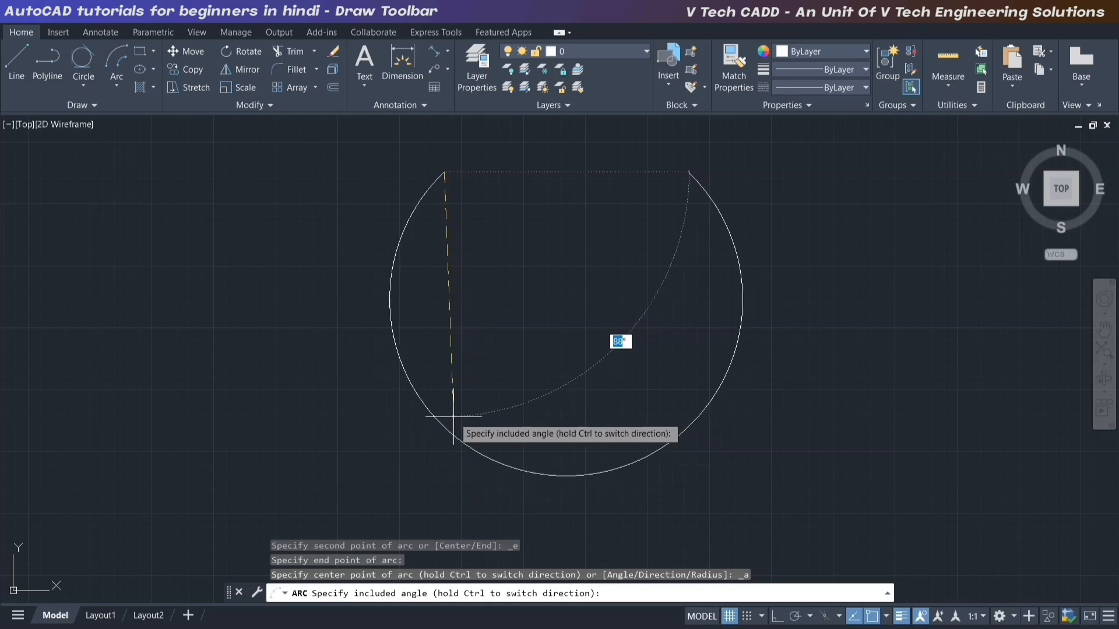
pyautogui.write('135')
pyautogui.press('Return')
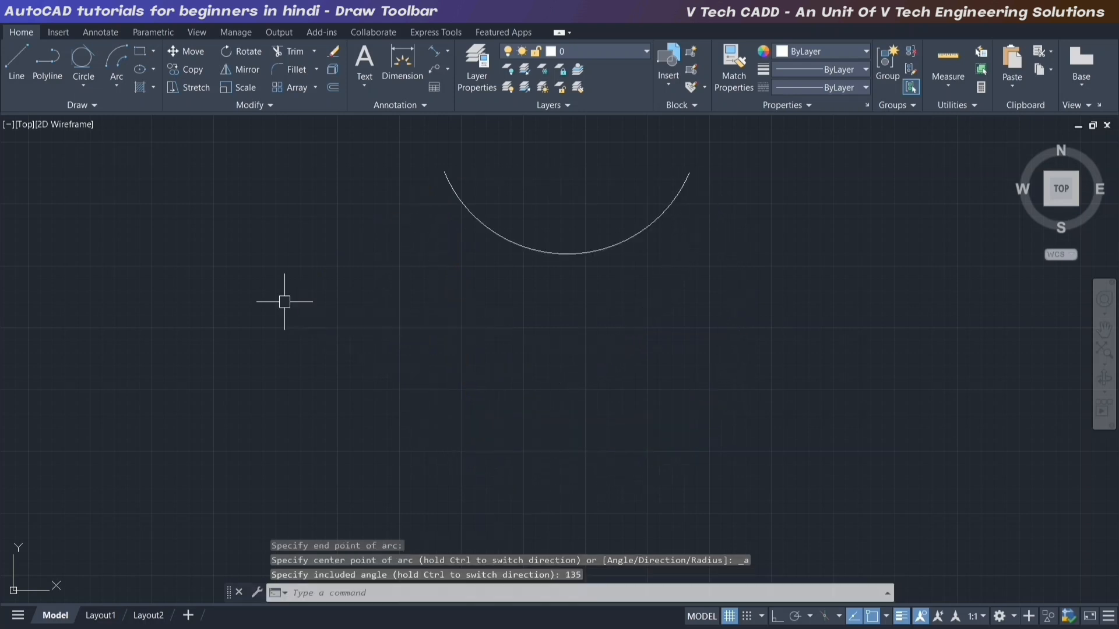
# - Delete the 135-degree arc
pyautogui.moveTo(576, 259); pyautogui.dragTo(595, 310, button='middle')
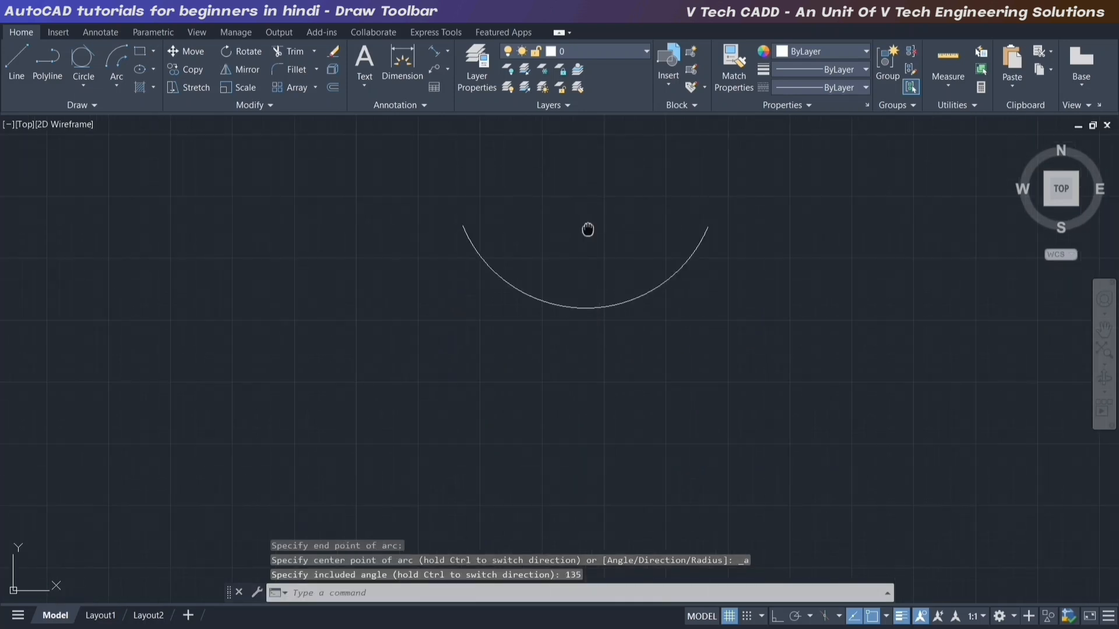
pyautogui.moveTo(668, 244); pyautogui.dragTo(498, 383)
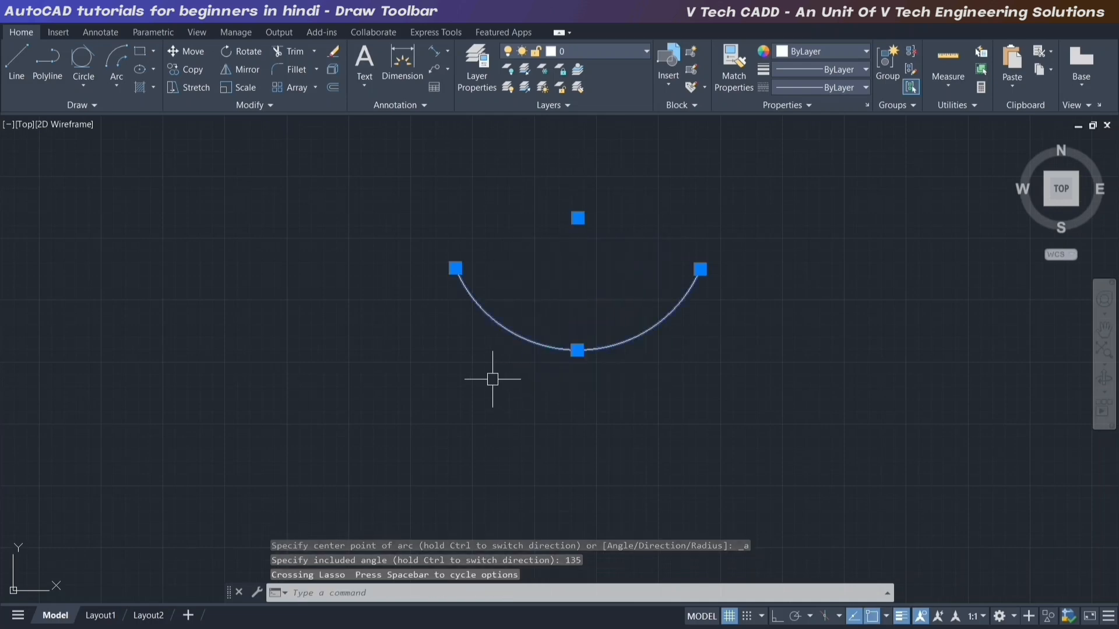
pyautogui.press('Delete')
# - Draw a Start, End, Direction arc with its end nearly level to the right and the start tangent aimed diagonally down, so it bulges downward
pyautogui.click(116, 87)
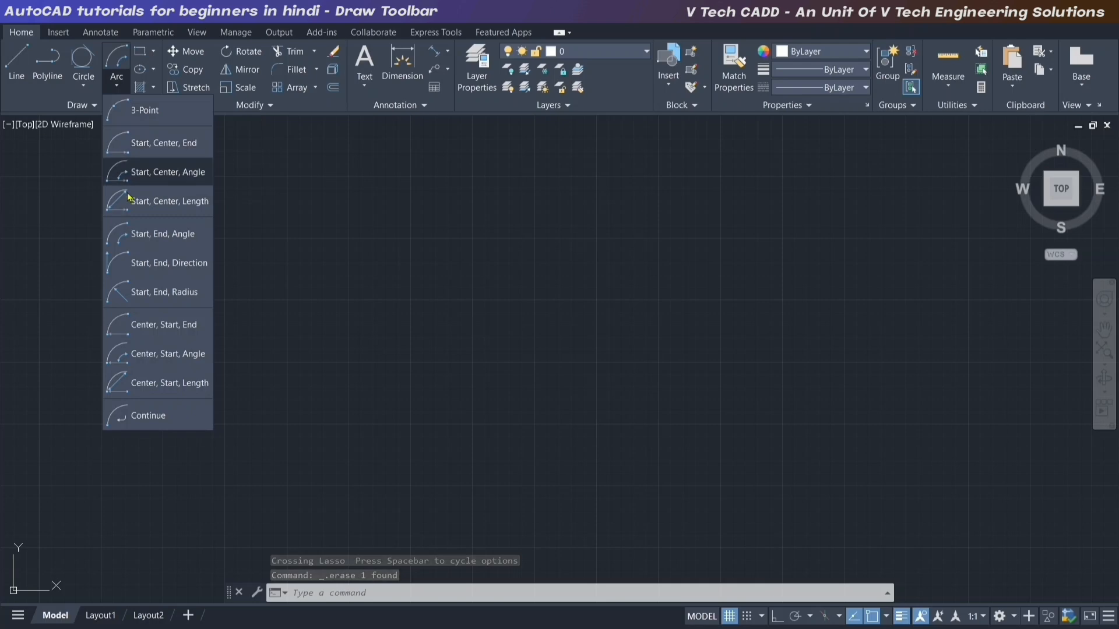
pyautogui.click(160, 267)
pyautogui.click(397, 315)
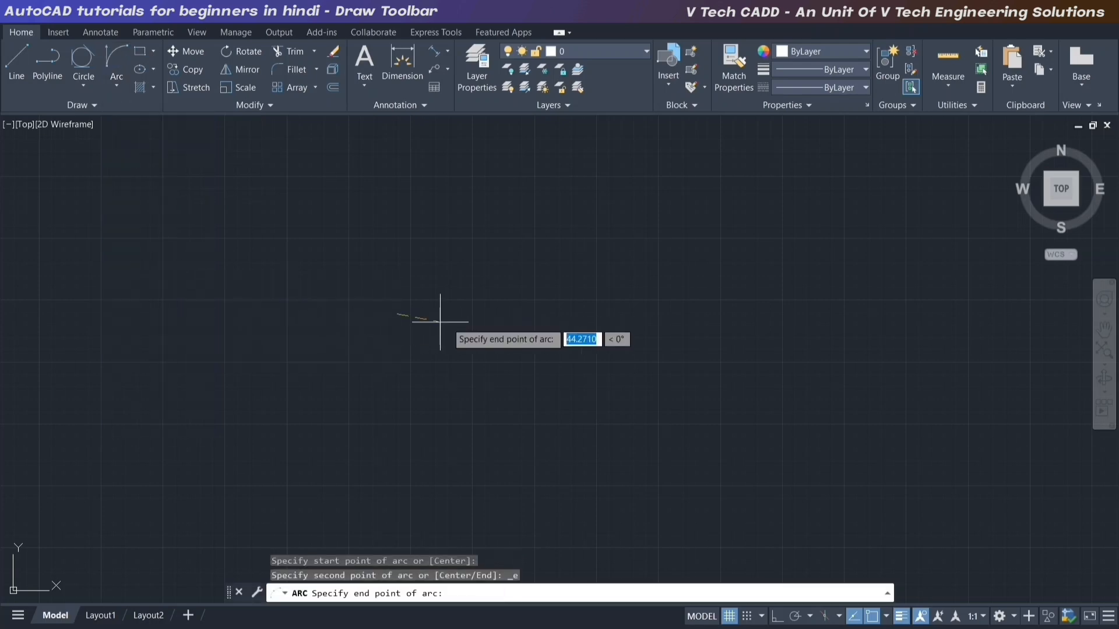
pyautogui.click(708, 323)
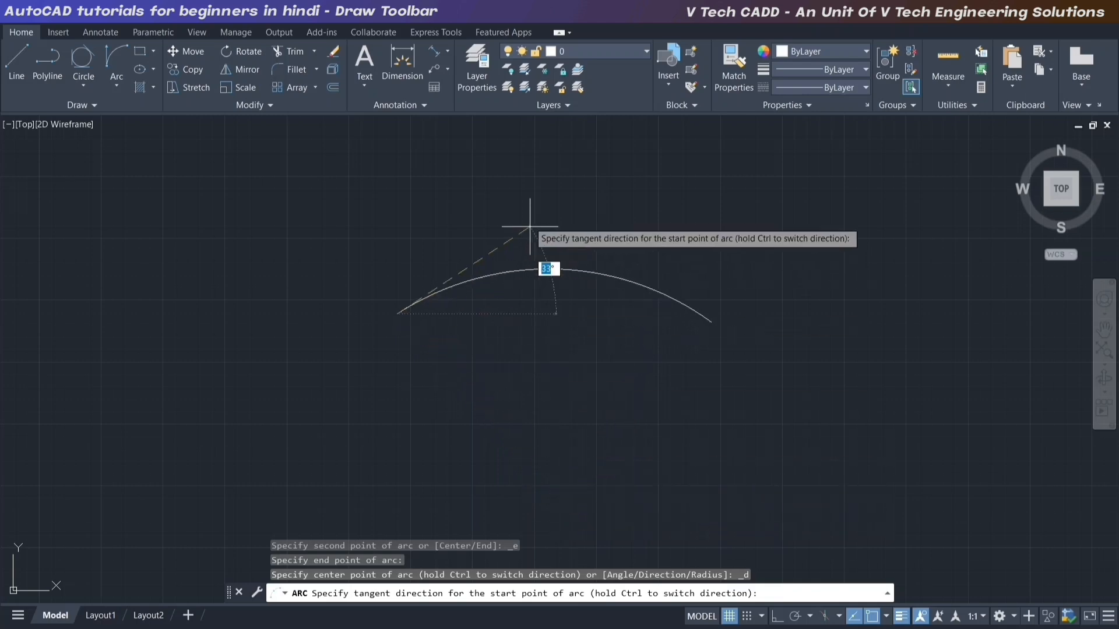
pyautogui.click(529, 431)
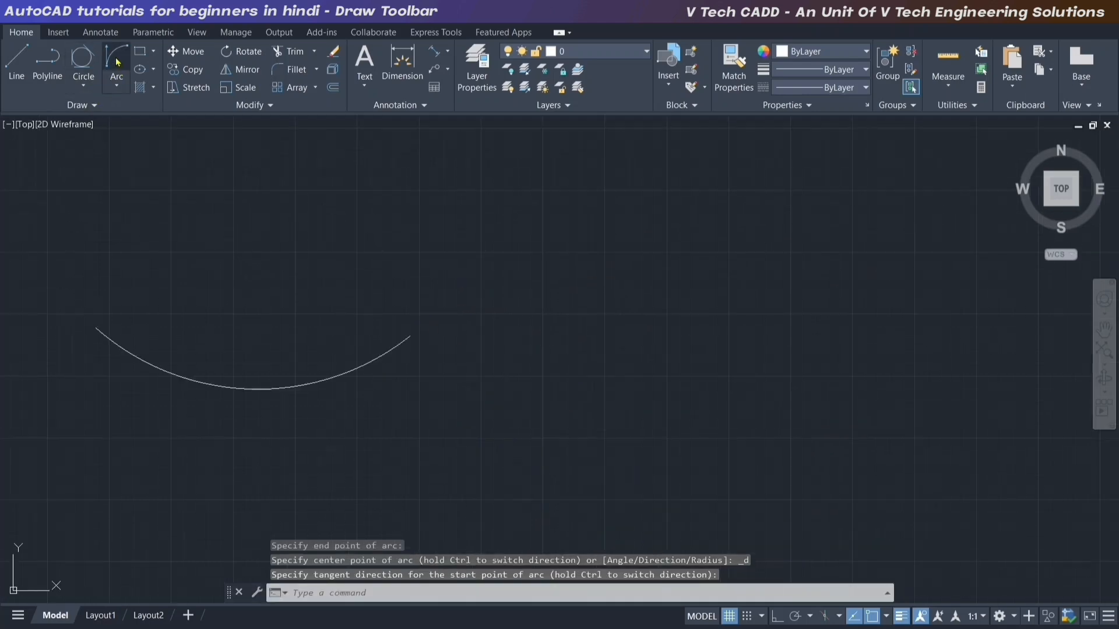
# - Draw a second Start, End, Direction arc farther right, with its end almost directly below the start and bulging to the right
pyautogui.click(117, 62)
pyautogui.click(589, 205)
pyautogui.click(590, 441)
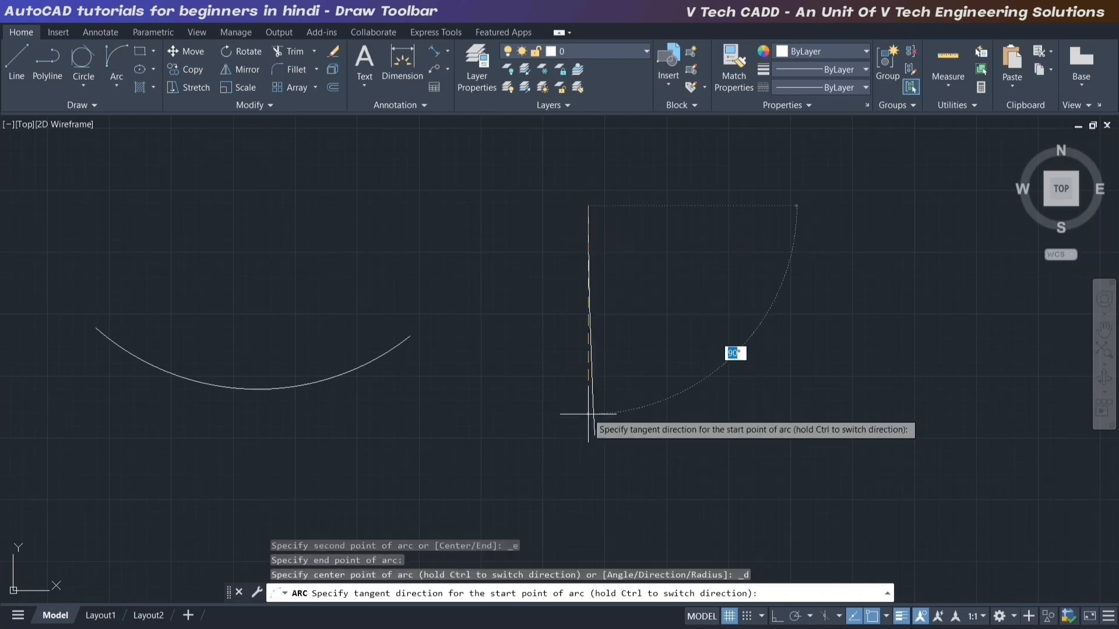
pyautogui.click(846, 325)
# - Delete both Start, End, Direction arcs
pyautogui.click(741, 238)
pyautogui.click(329, 411)
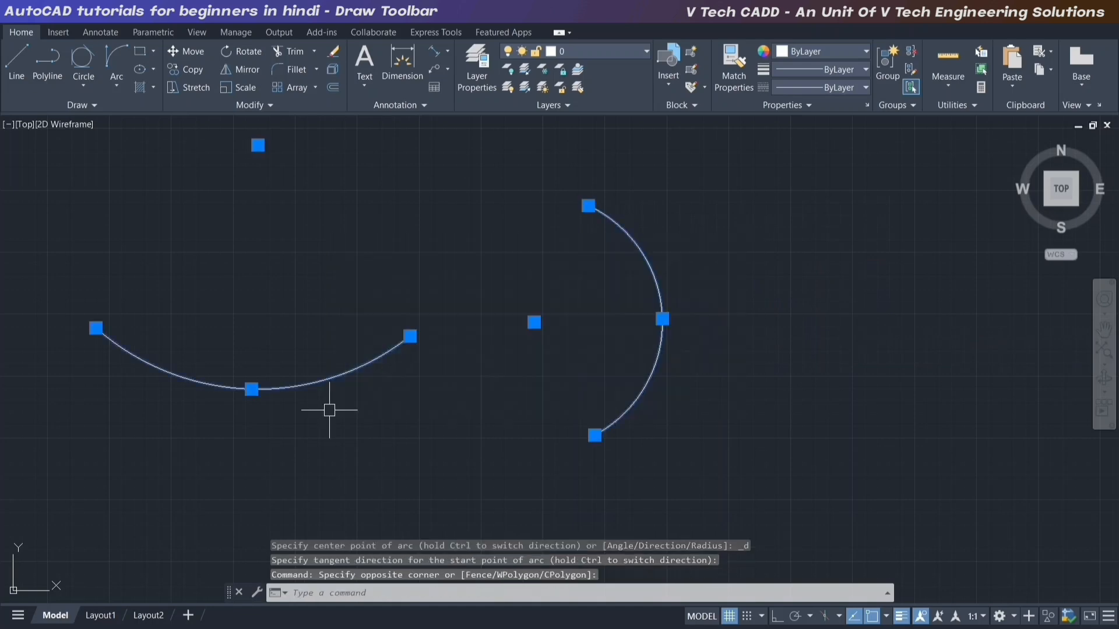
pyautogui.press('Delete')
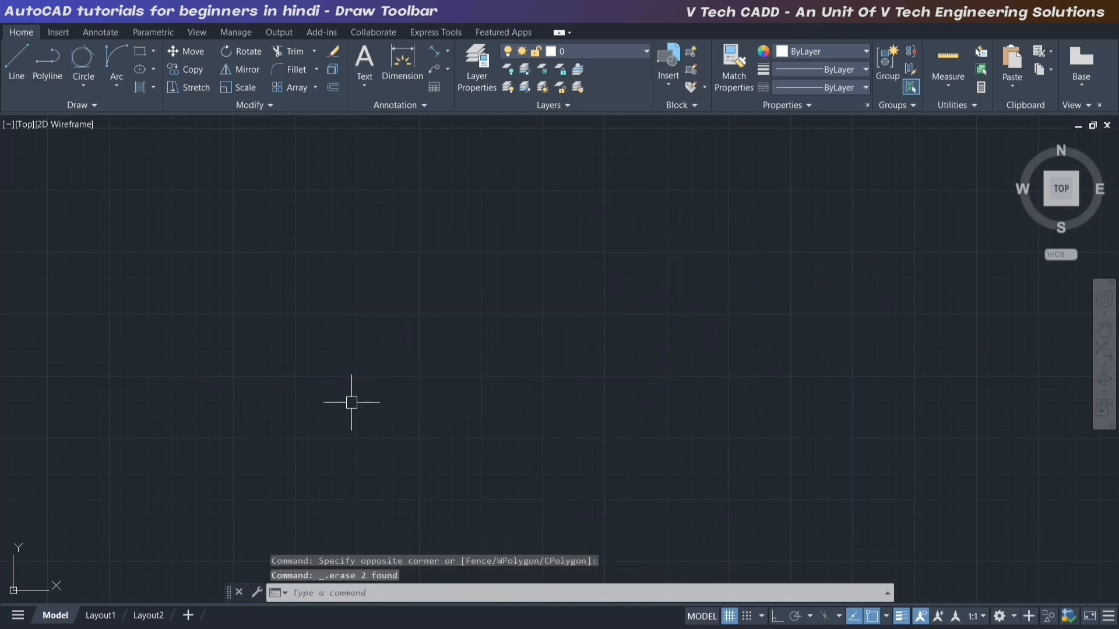
# - Draw a Start, End, Radius arc with its end 100 units right of the start and a radius of 75
pyautogui.click(114, 89)
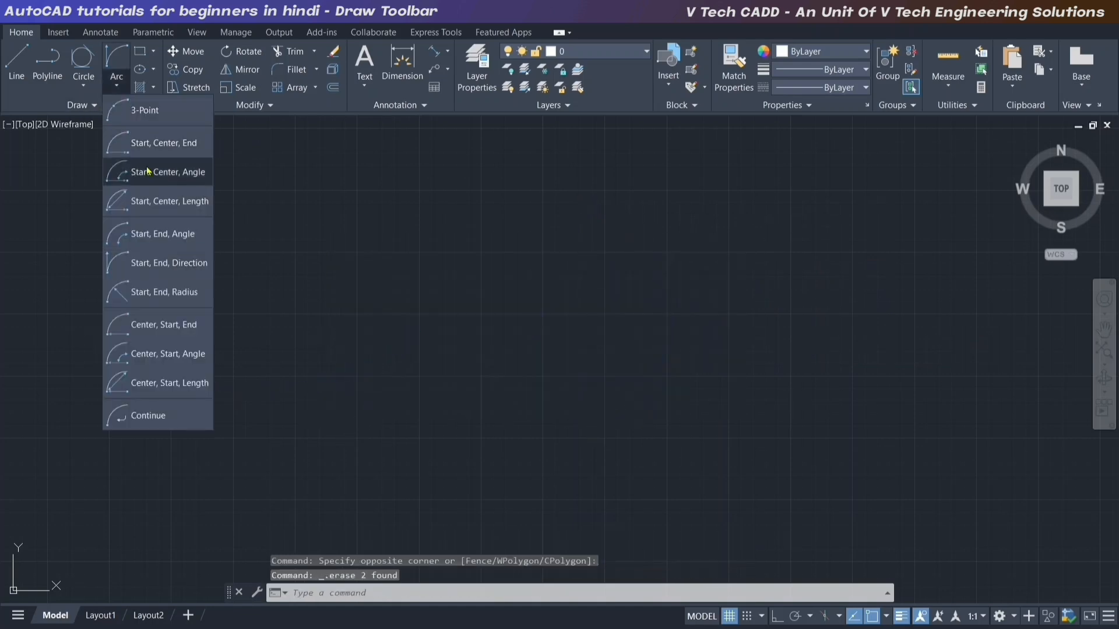
pyautogui.click(175, 293)
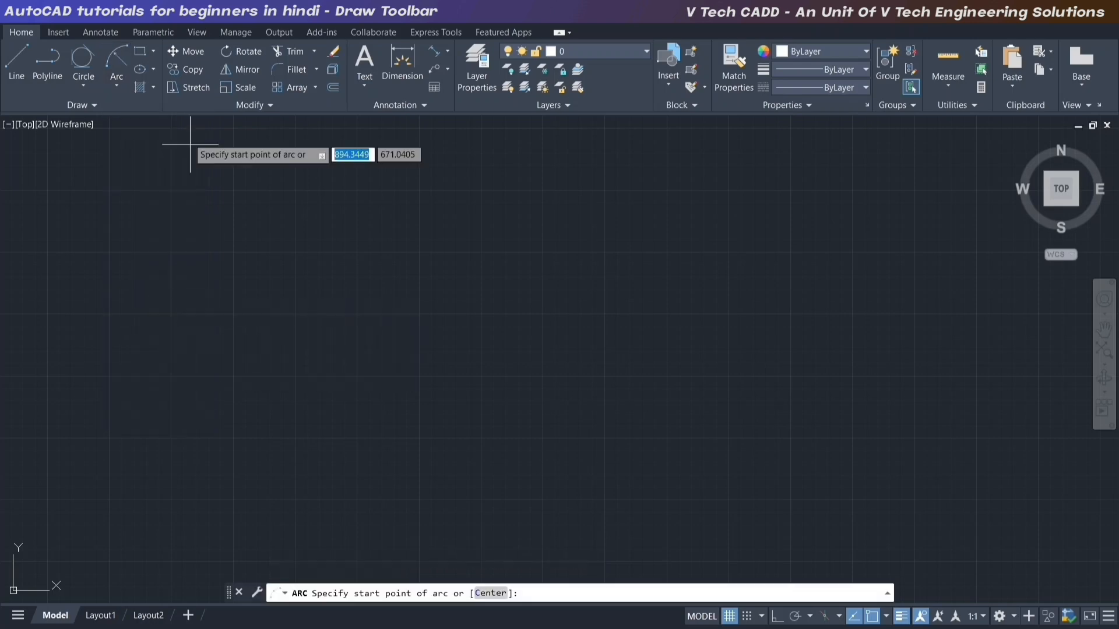
pyautogui.click(485, 359)
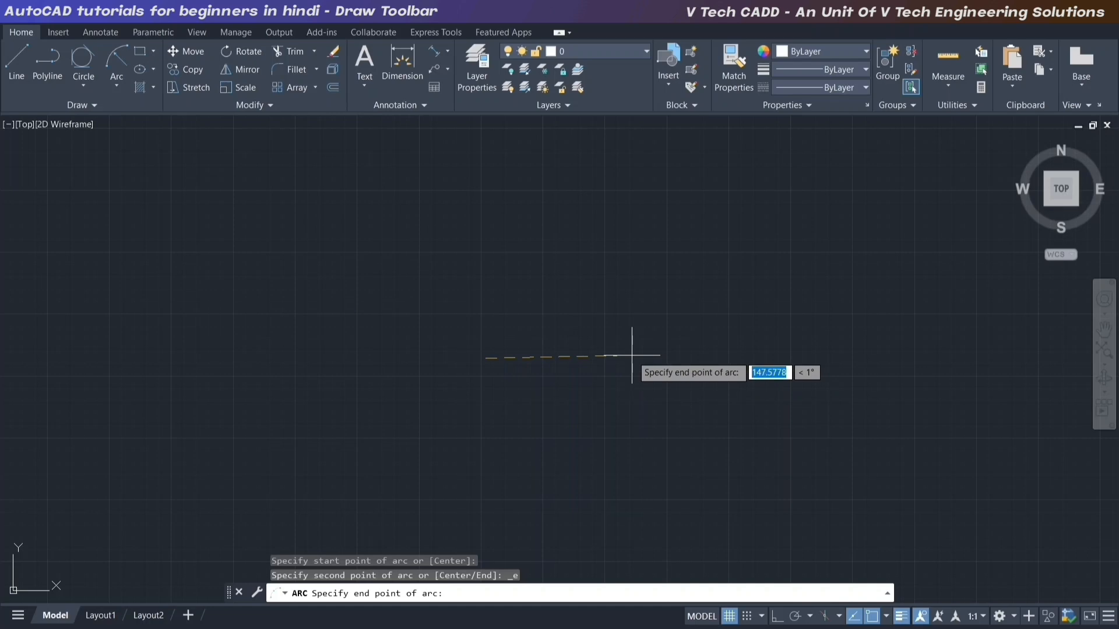
pyautogui.write('100')
pyautogui.press('Return')
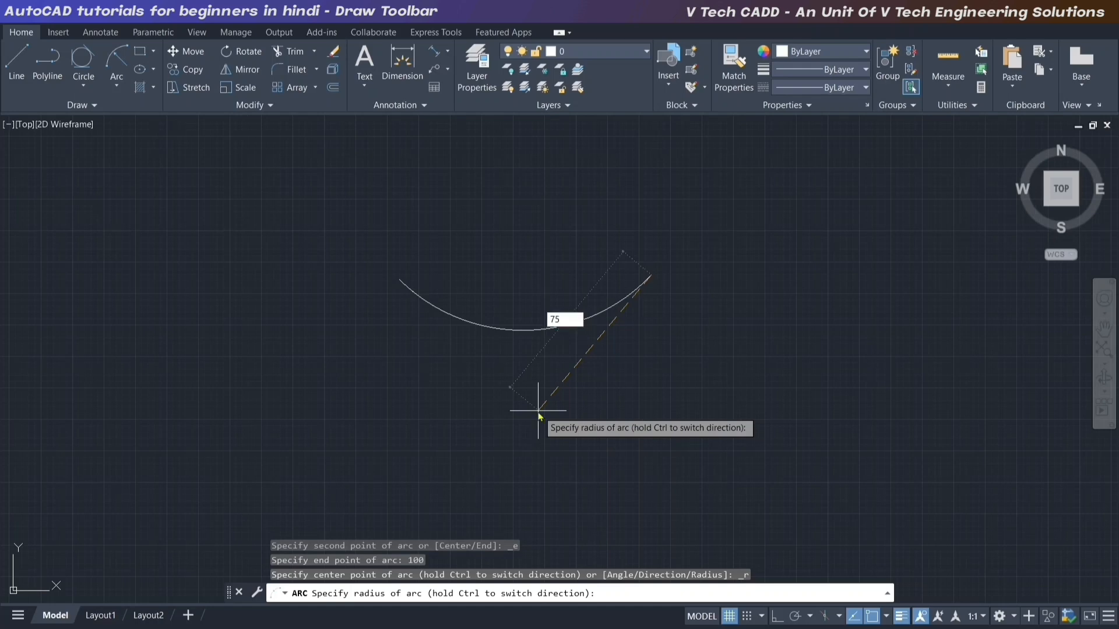
pyautogui.press('Return')
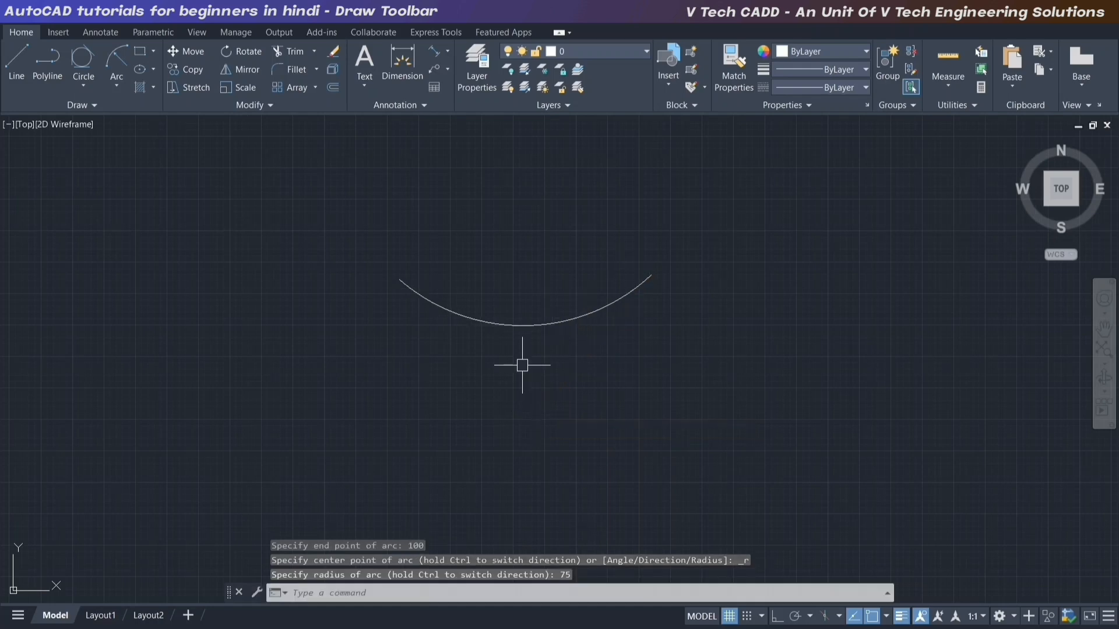
# - Add an aligned dimension between the arc's endpoints, placed above the arc
pyautogui.click(447, 51)
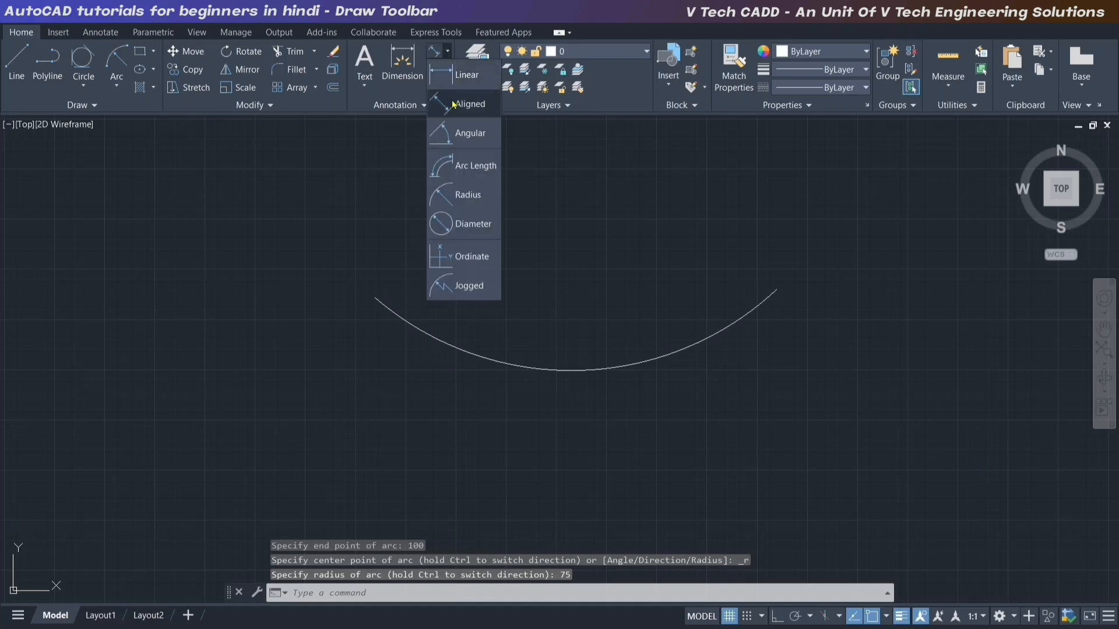
pyautogui.click(465, 115)
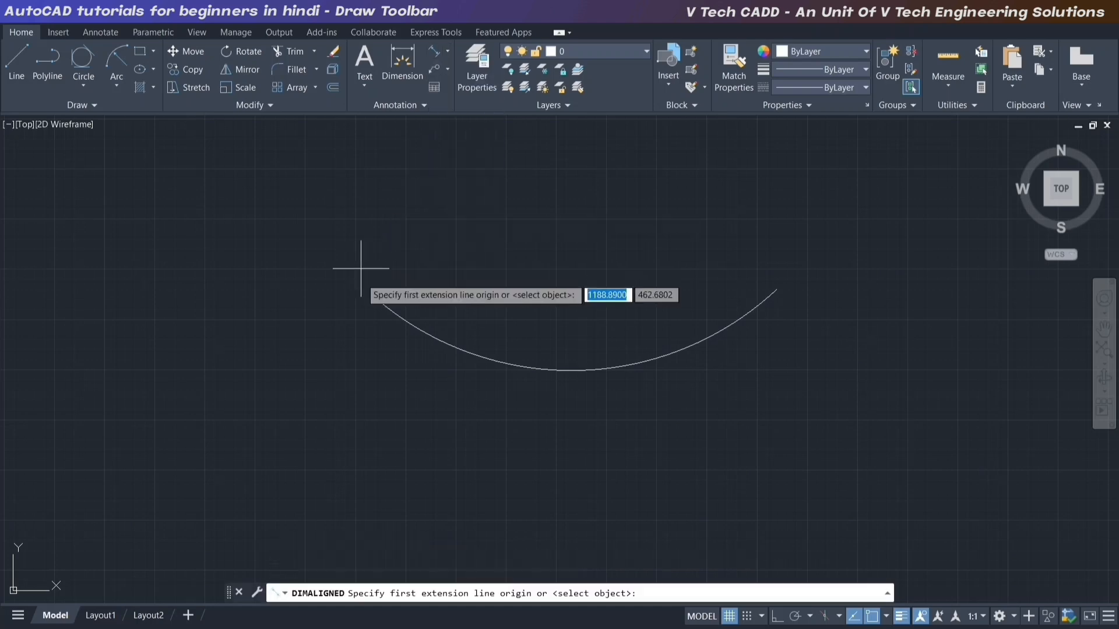
pyautogui.click(375, 297)
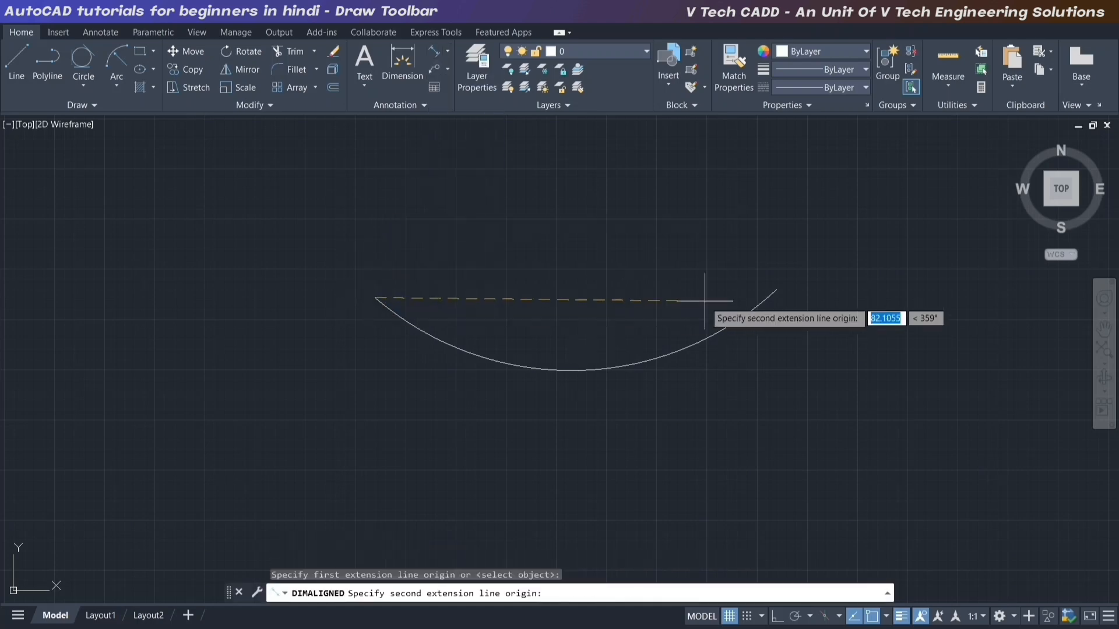
pyautogui.click(776, 288)
pyautogui.click(573, 222)
# - Add a radius dimension to the arc, with its text placed below the curve
pyautogui.click(447, 51)
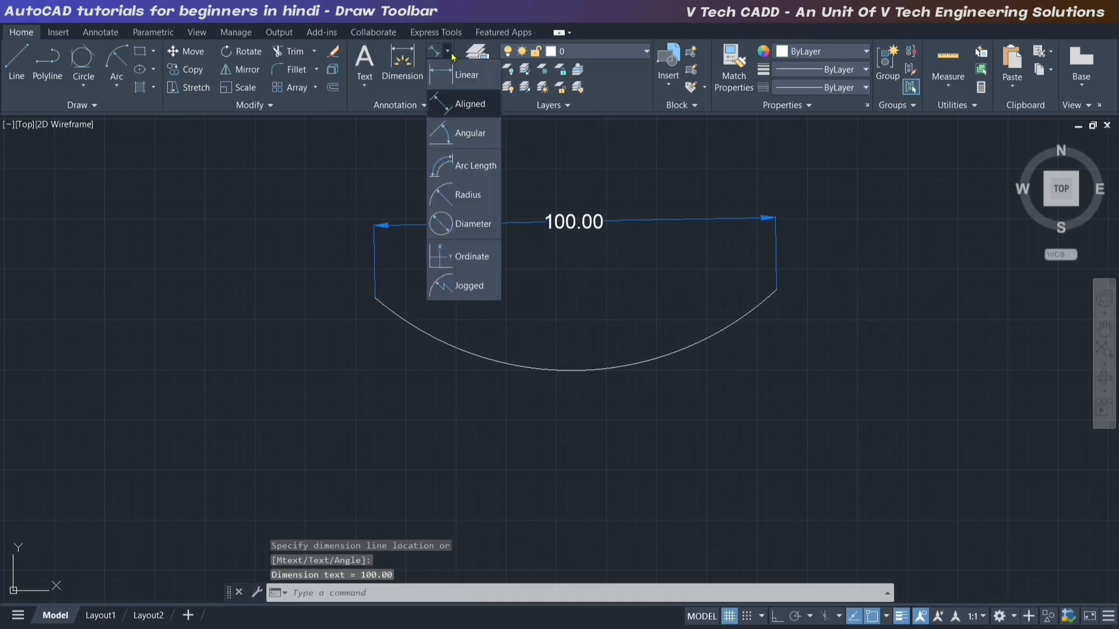
pyautogui.click(459, 194)
pyautogui.click(537, 365)
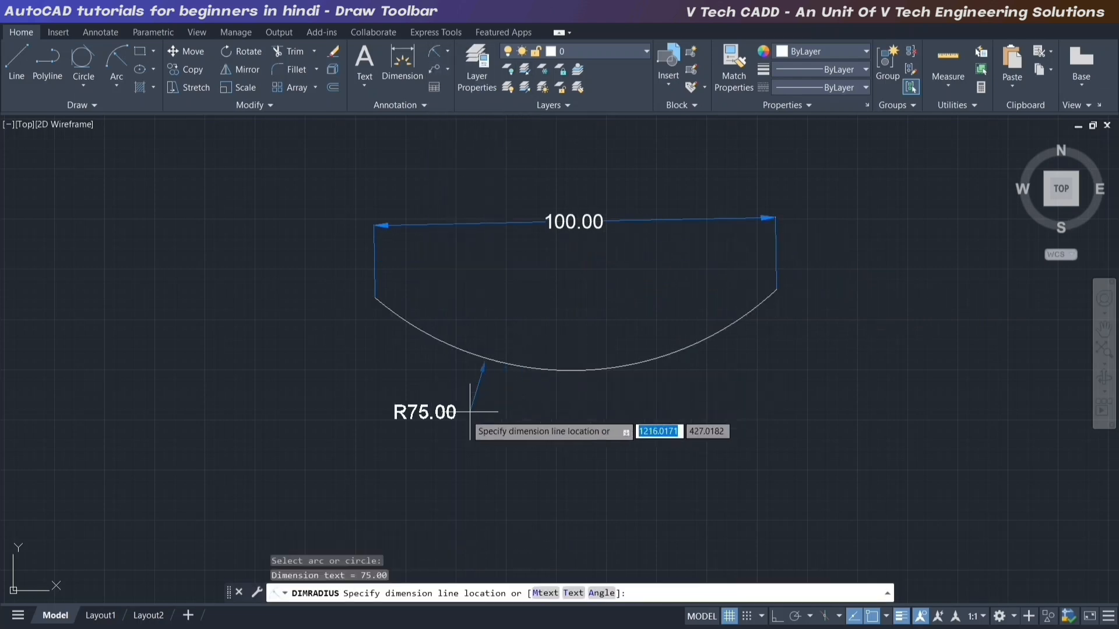
pyautogui.click(467, 417)
# - Delete the arc along with its aligned and radius dimensions
pyautogui.click(853, 444)
pyautogui.click(320, 250)
pyautogui.press('Delete')
# - Draw a Center, Start, End arc, using Ortho to place the start horizontally right of the center and turning it off for the endpoint
pyautogui.press('F8')
pyautogui.click(117, 86)
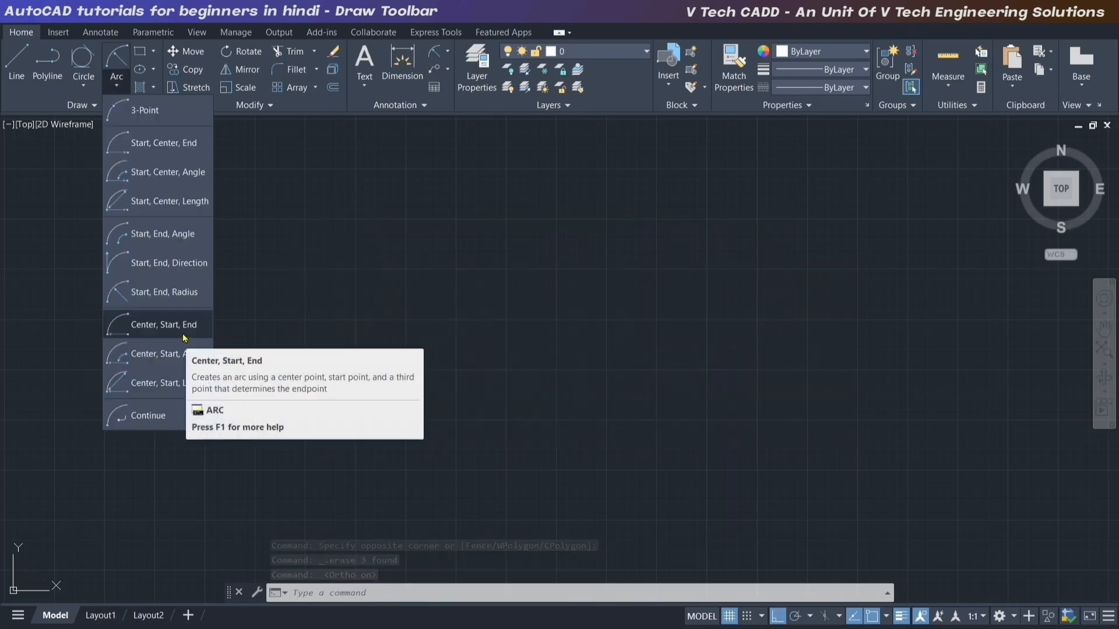
pyautogui.click(183, 338)
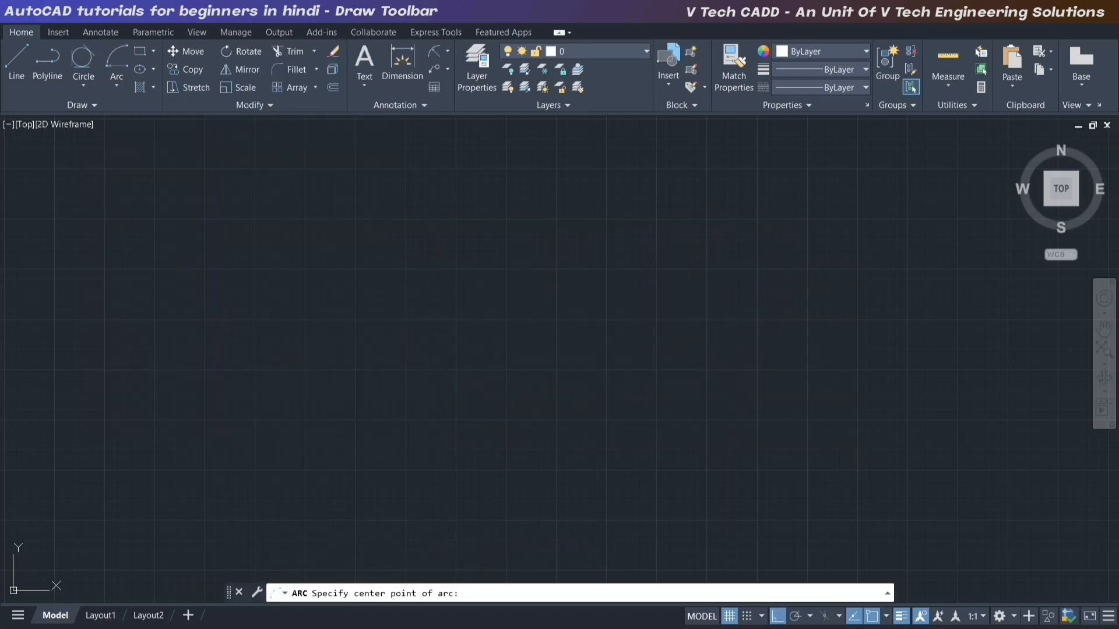
pyautogui.click(490, 356)
pyautogui.click(761, 358)
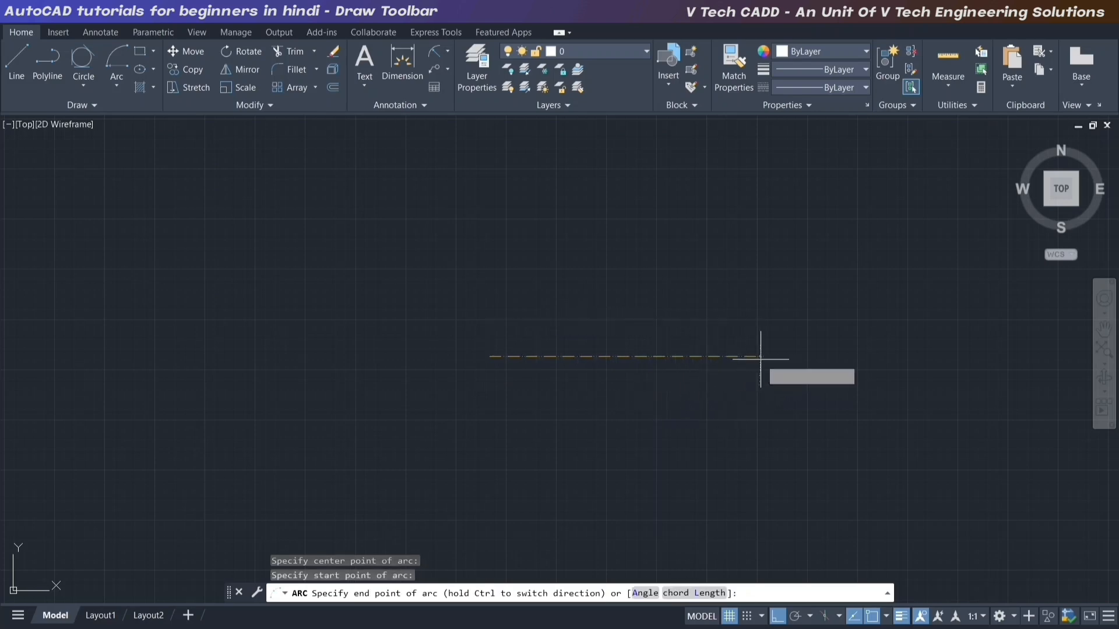
pyautogui.press('F8')
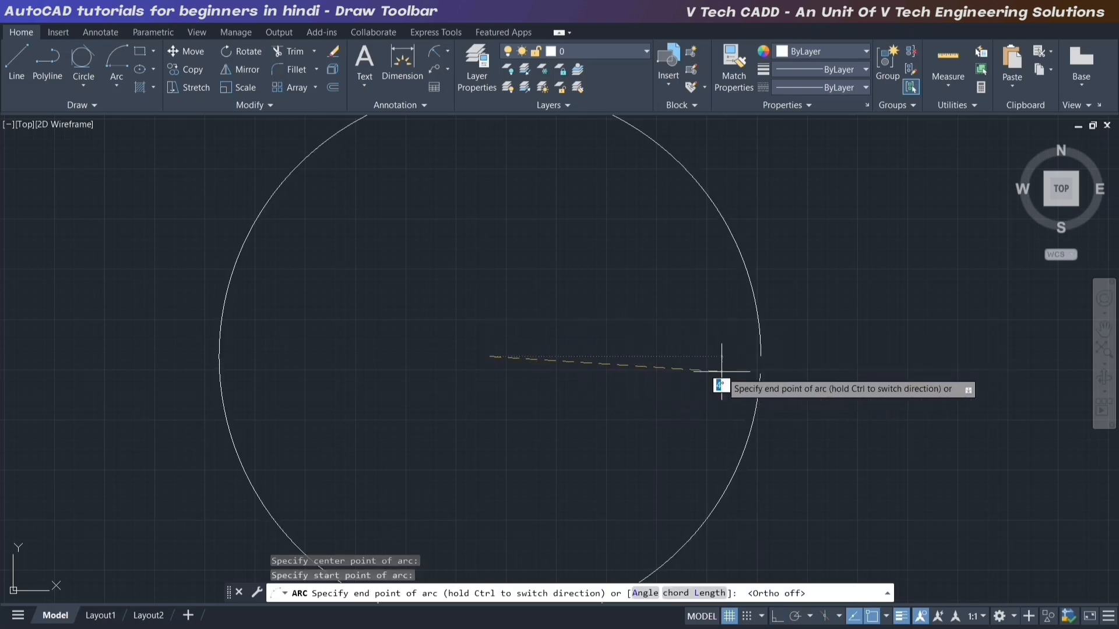
pyautogui.scroll(-2, 641, 455)
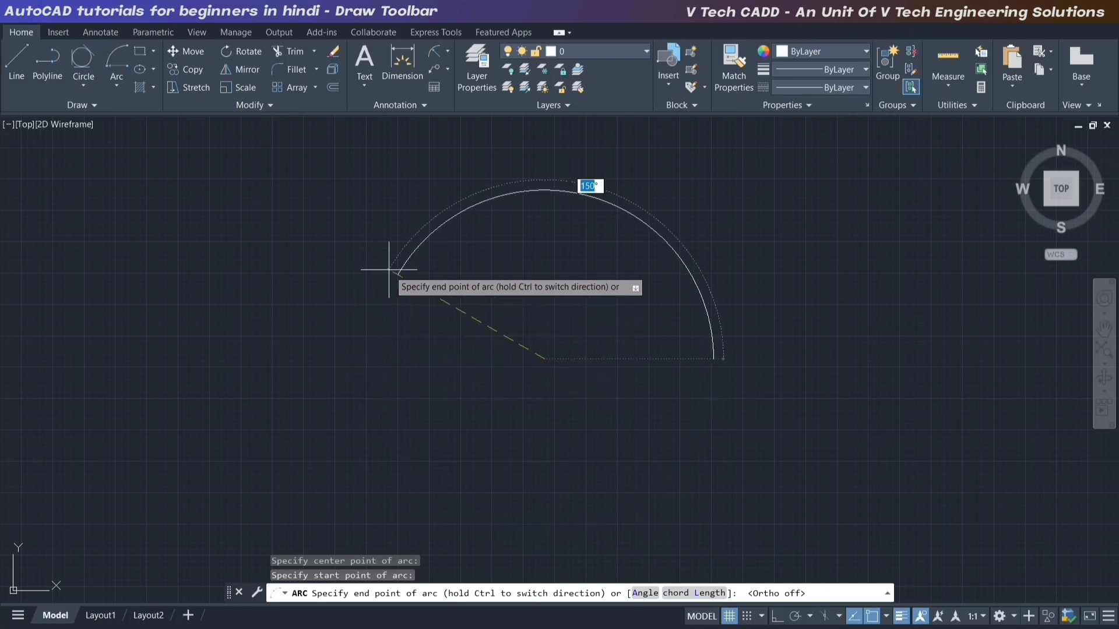
# - Finish the Center, Start, End arc in progress and erase it
pyautogui.press('Return')
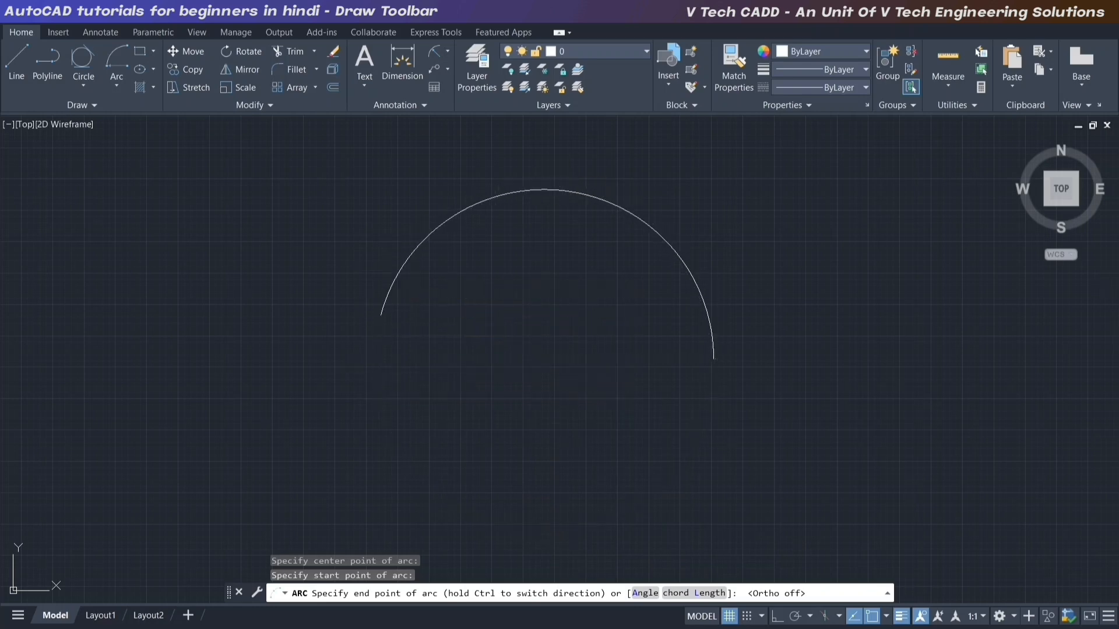
pyautogui.click(697, 200)
pyautogui.click(617, 256)
pyautogui.press('Delete')
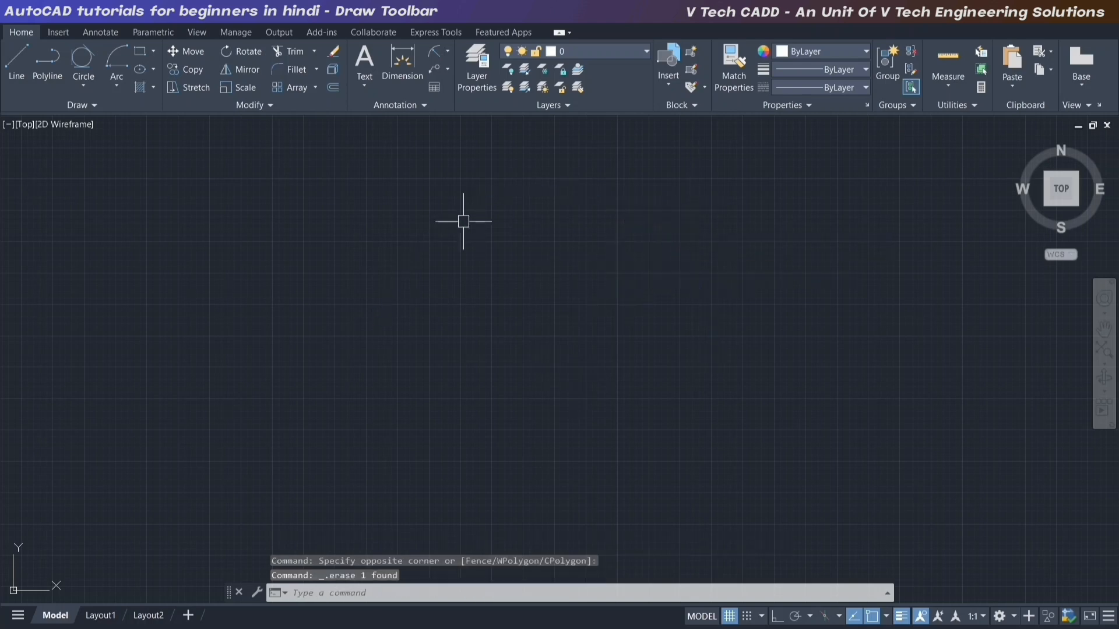
# - Draw a Center, Start, Angle arc with a horizontal start radius of about 103 and an included angle of 90°
pyautogui.click(117, 86)
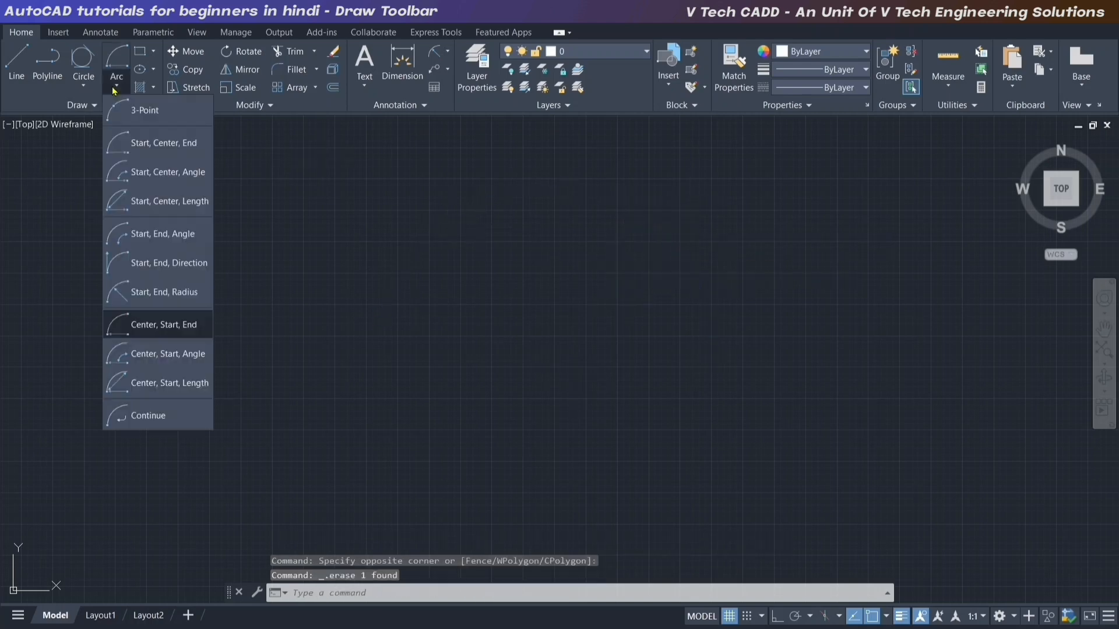
pyautogui.click(163, 366)
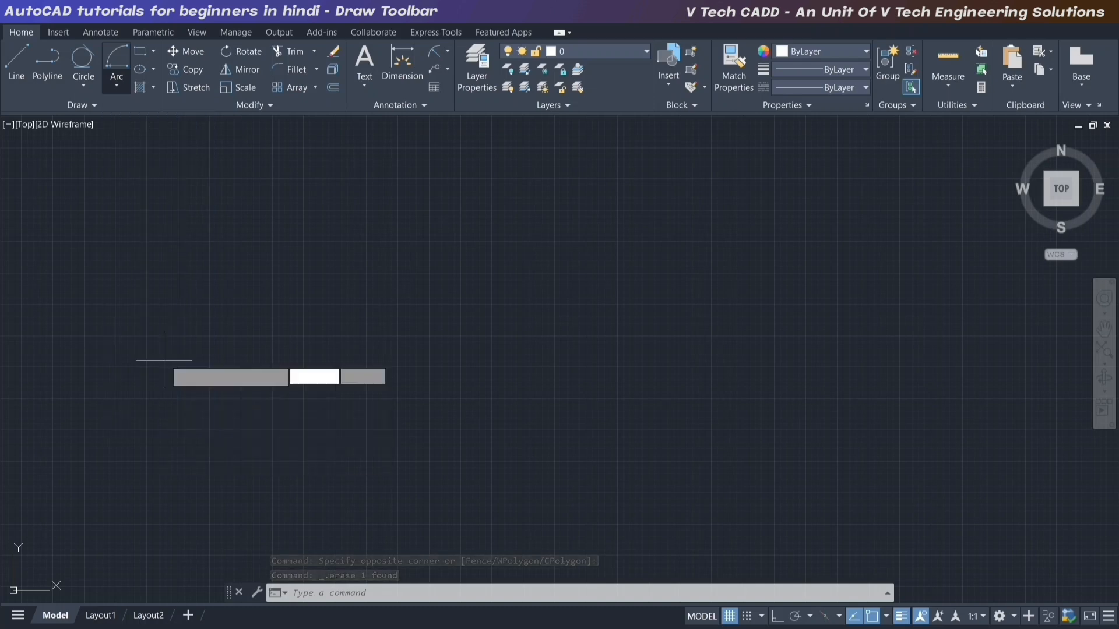
pyautogui.click(538, 342)
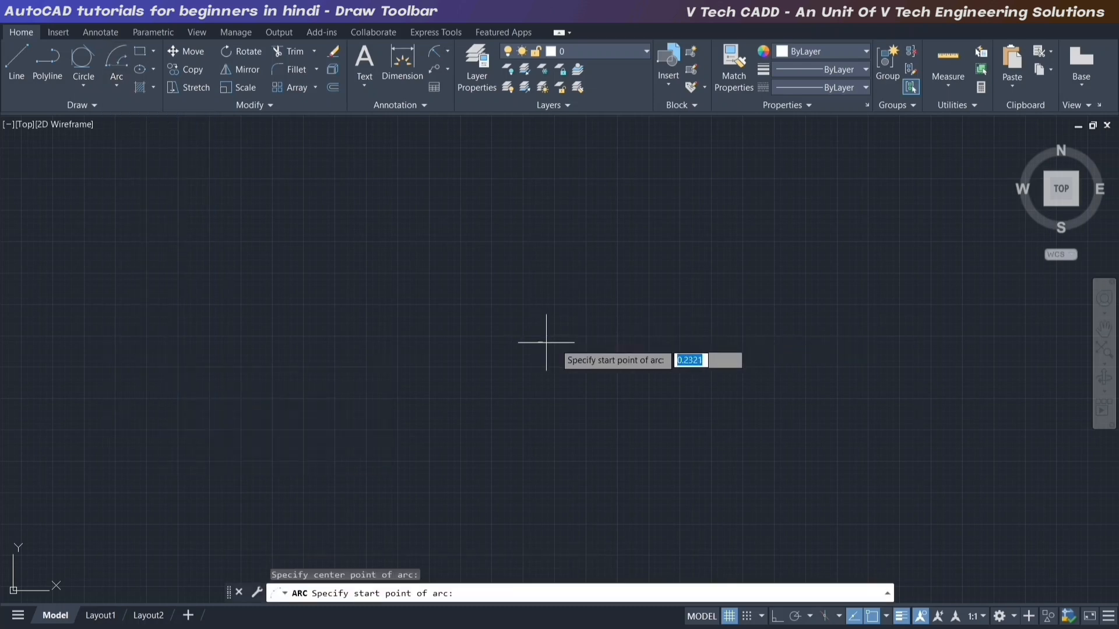
pyautogui.press('F8')
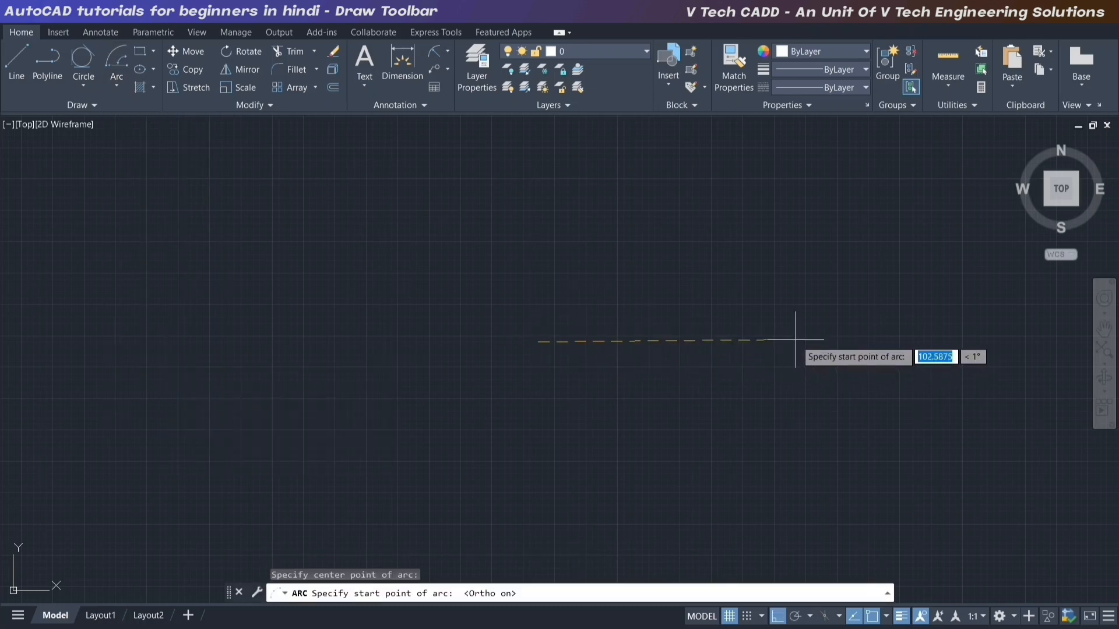
pyautogui.click(795, 339)
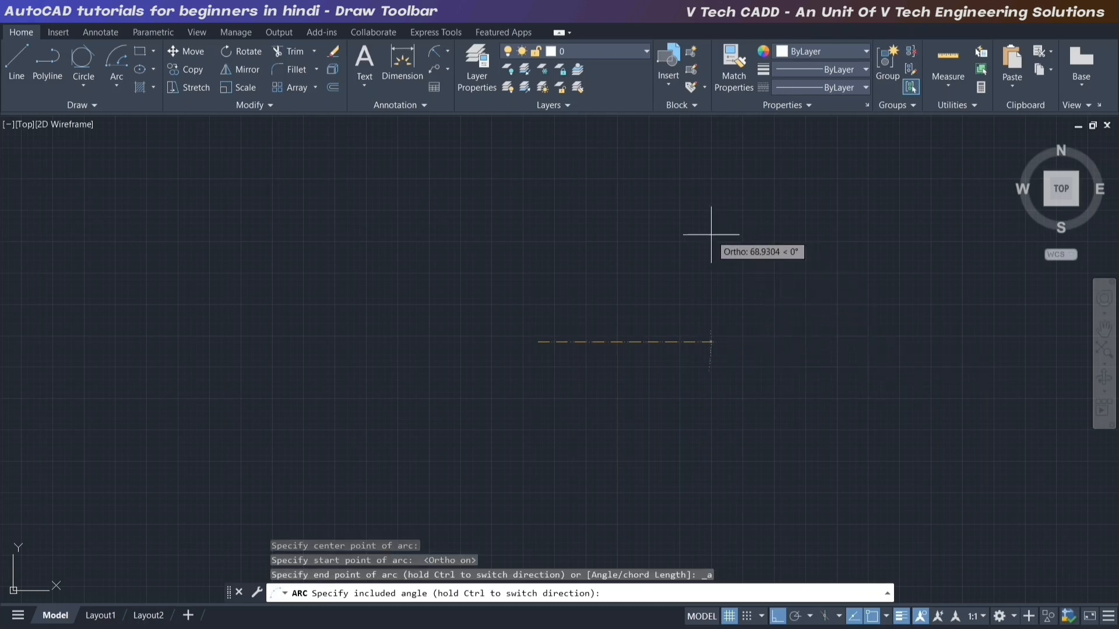
pyautogui.press('F8')
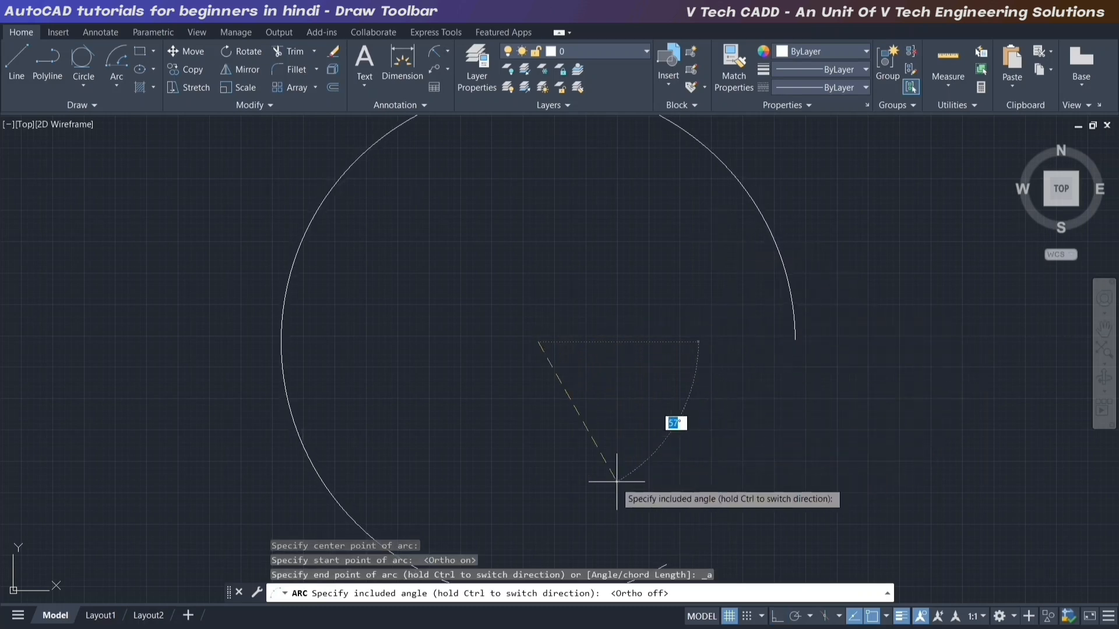
pyautogui.moveTo(617, 264); pyautogui.dragTo(636, 330, button='middle')
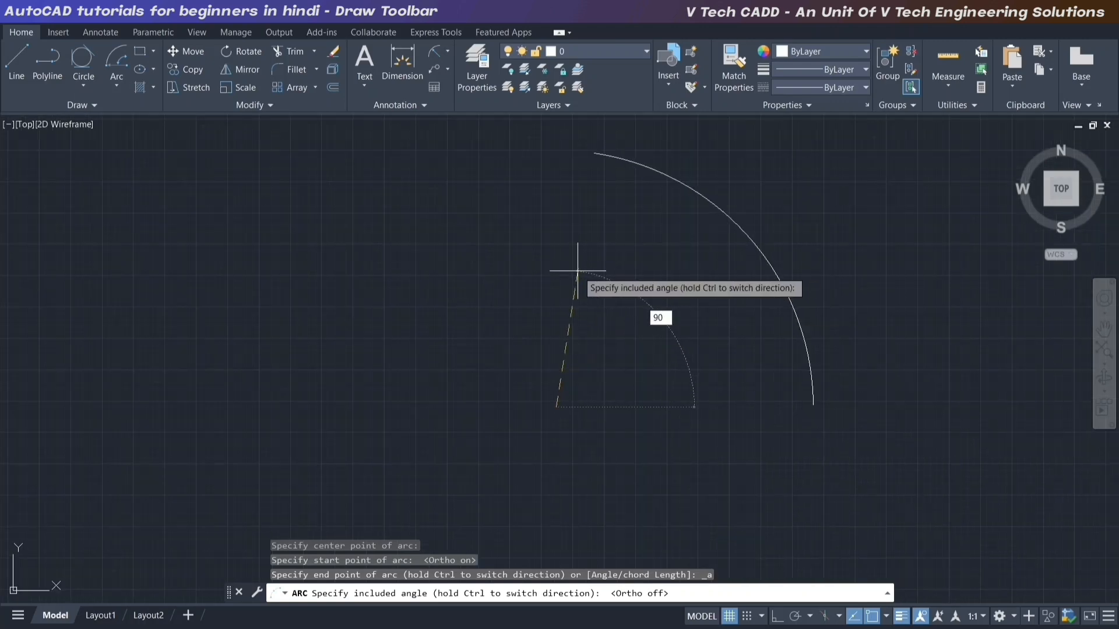
pyautogui.press('Return')
# - Erase the 90° arc from the drawing
pyautogui.moveTo(573, 285); pyautogui.dragTo(522, 356, button='middle')
pyautogui.click(764, 247)
pyautogui.click(583, 348)
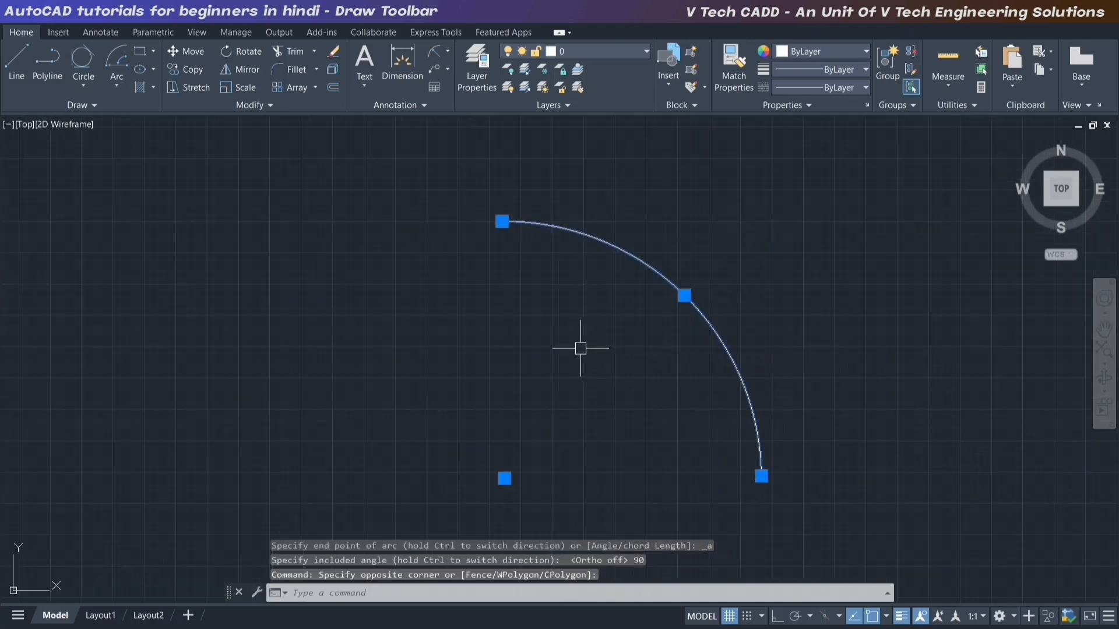
pyautogui.press('Delete')
# - Draw a Center, Start, Length arc with a radius of about 98 and a chord length of 100
pyautogui.click(116, 86)
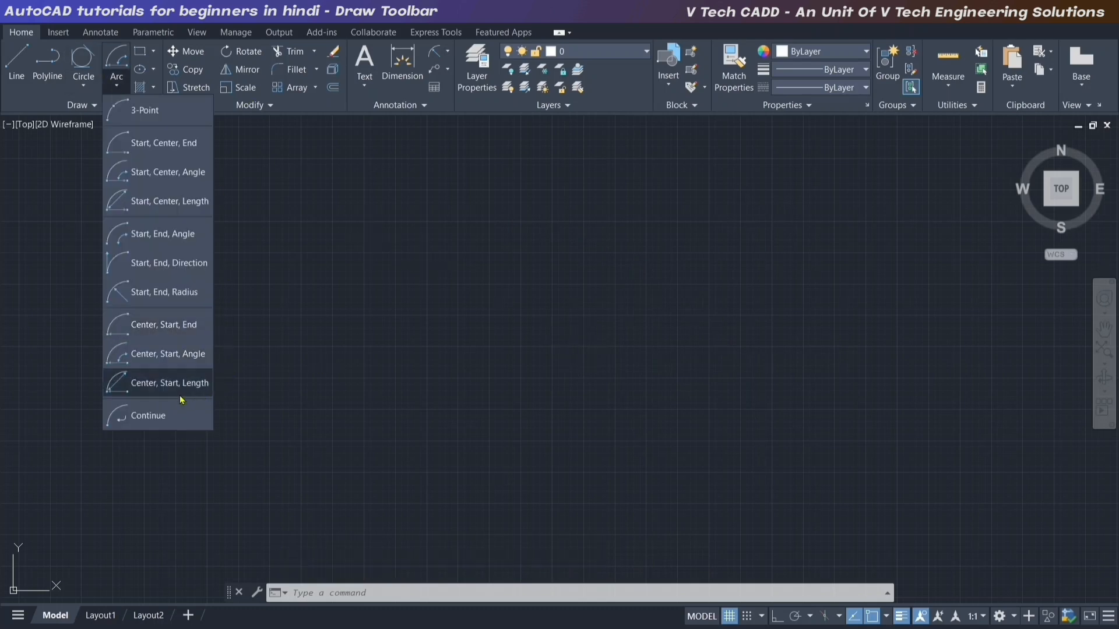
pyautogui.click(169, 383)
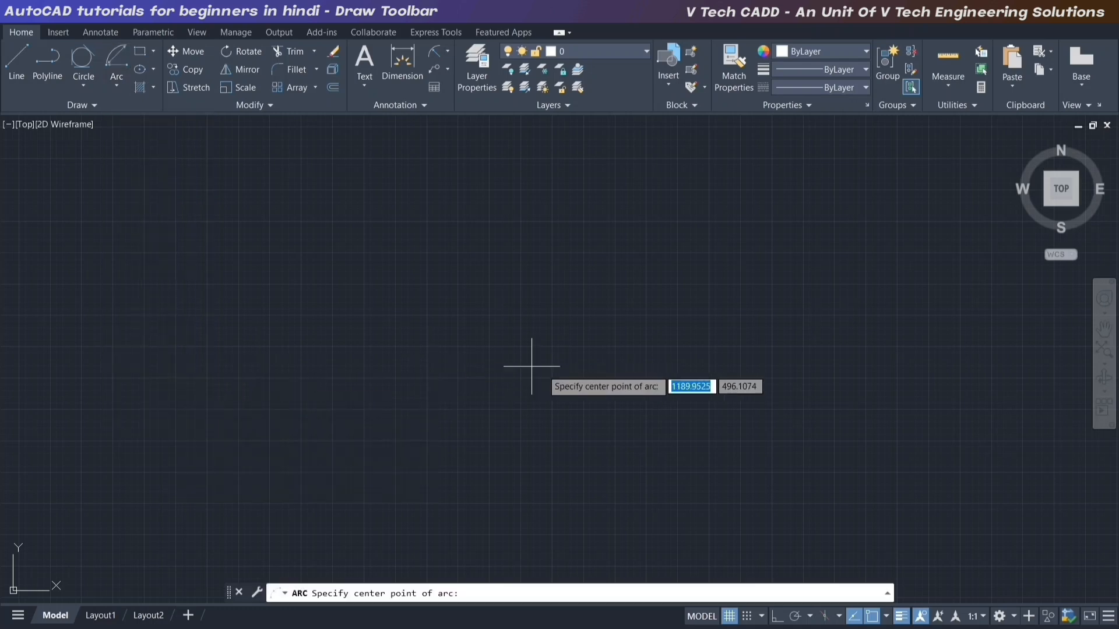
pyautogui.click(514, 356)
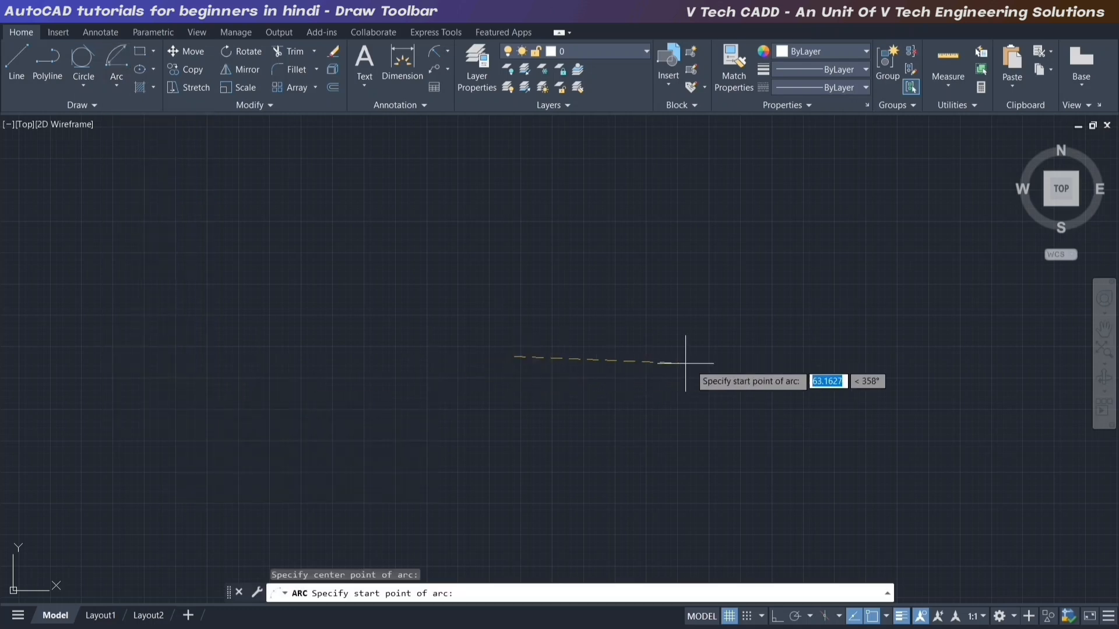
pyautogui.press('F8')
pyautogui.click(757, 360)
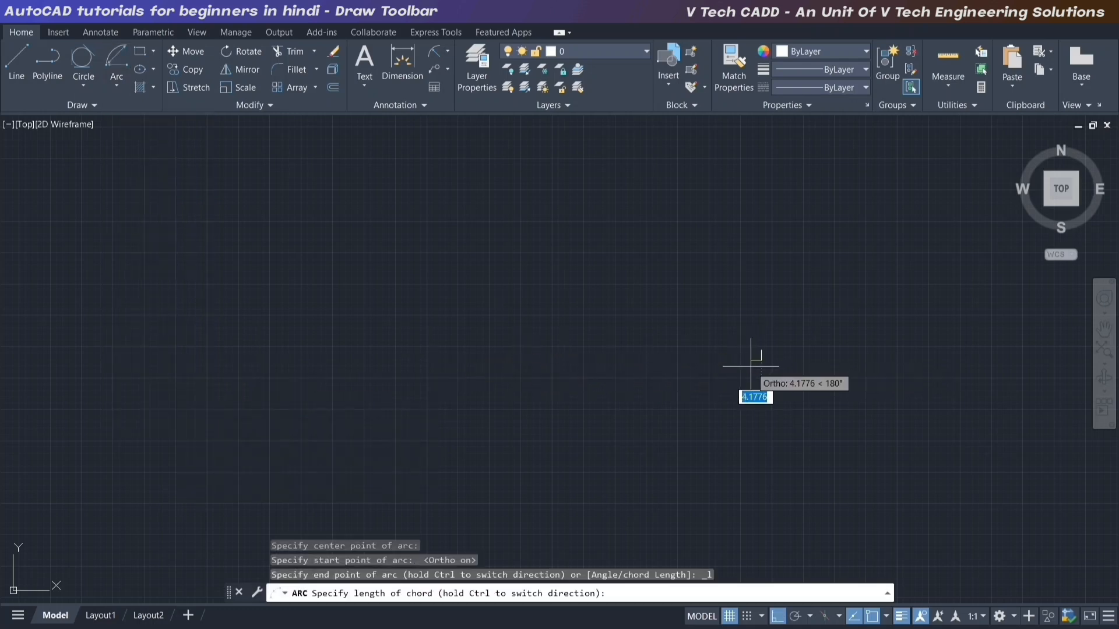
pyautogui.press('F8')
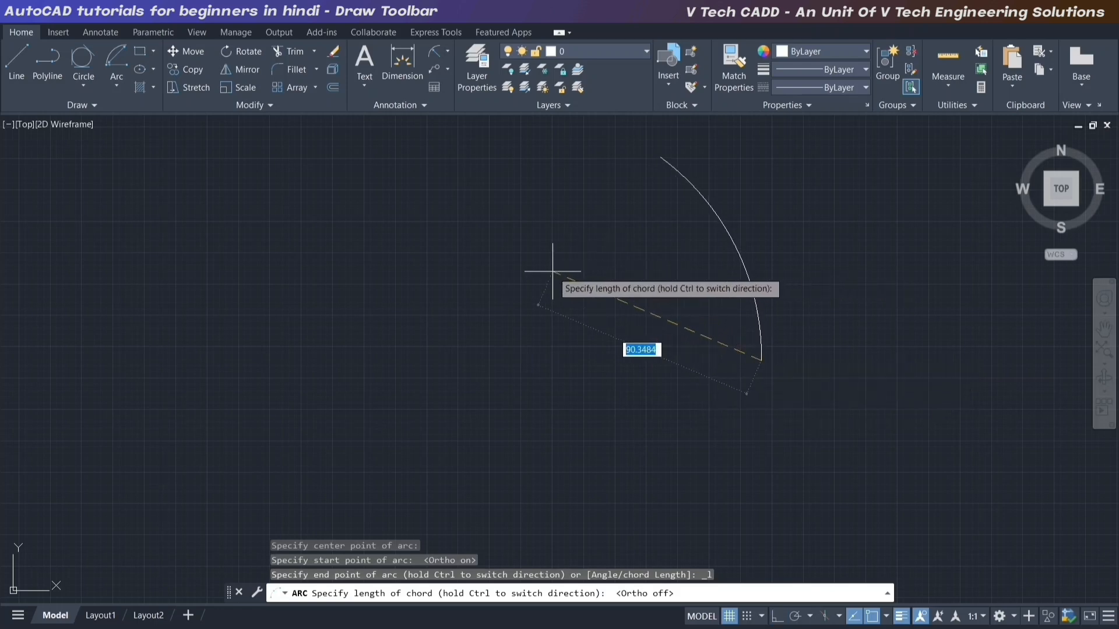
pyautogui.write('100')
pyautogui.press('Return')
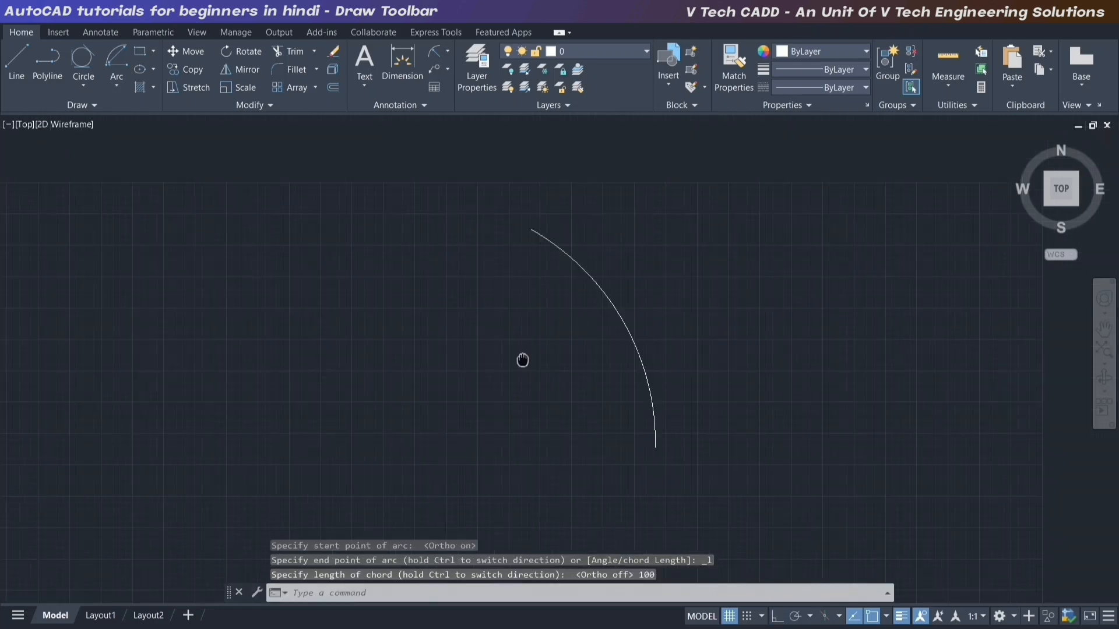
# - Add an aligned dimension between the arc's two endpoints, placed on its inner side
pyautogui.click(448, 51)
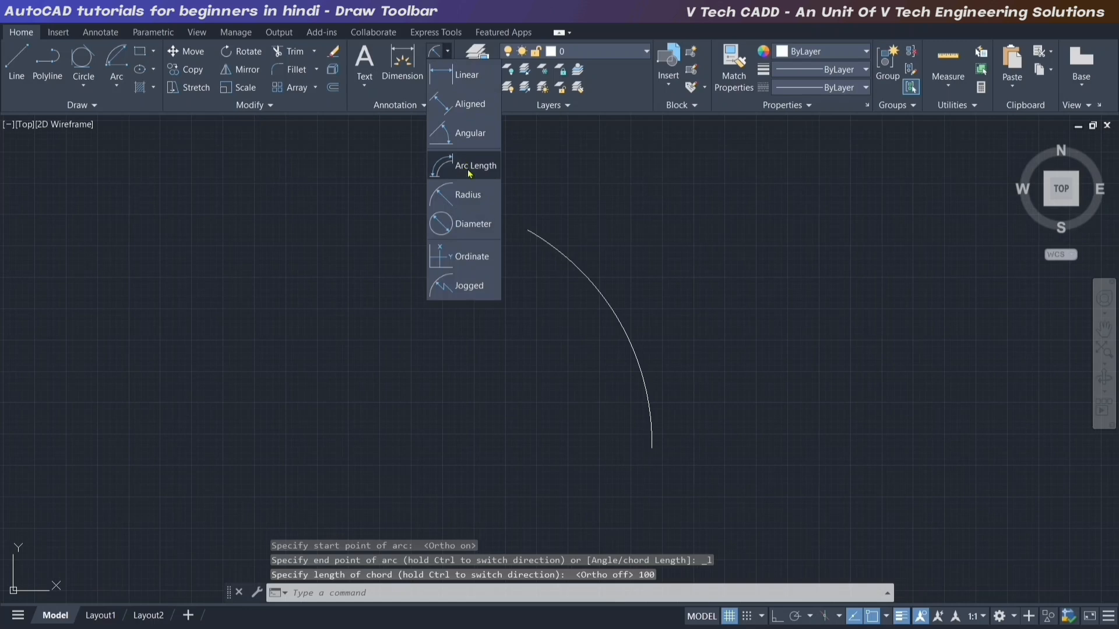
pyautogui.click(466, 103)
pyautogui.click(528, 231)
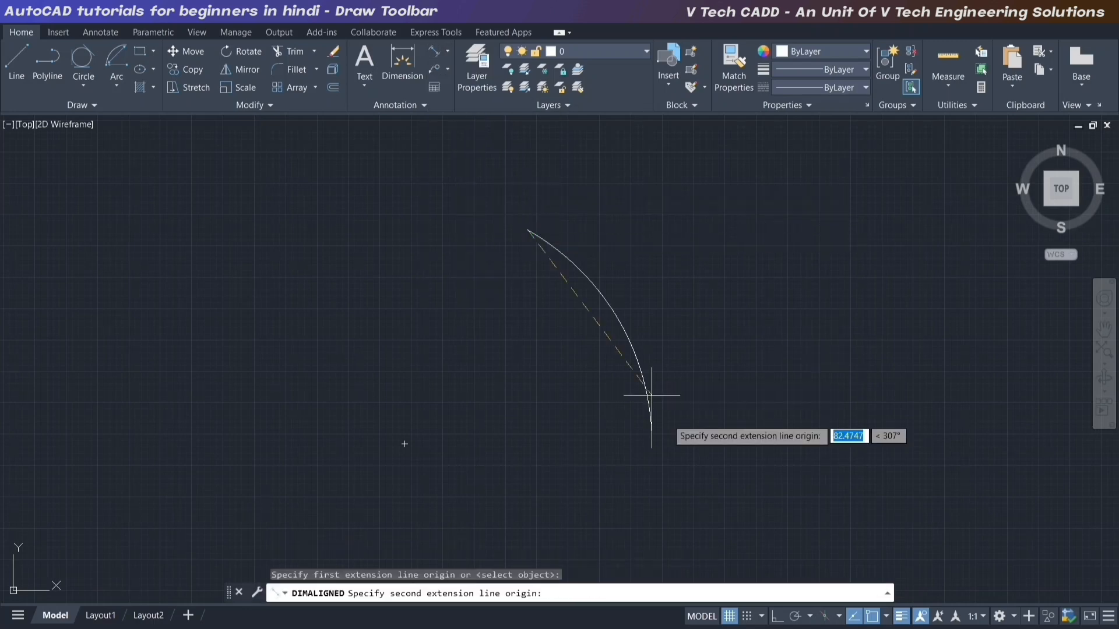
pyautogui.click(651, 449)
pyautogui.click(563, 455)
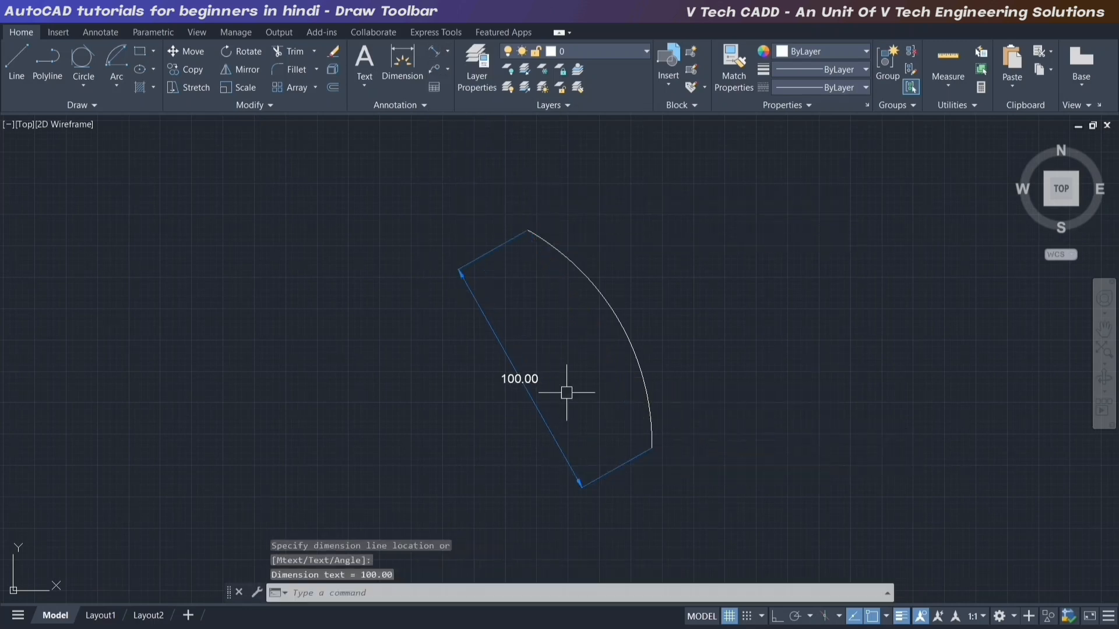
# - Add a radius dimension to the arc, placed on its outer side
pyautogui.click(448, 52)
pyautogui.click(467, 194)
pyautogui.click(591, 253)
pyautogui.click(659, 284)
pyautogui.scroll(2, 707, 310)
# - Erase the arc together with its aligned and radius dimensions
pyautogui.click(749, 244)
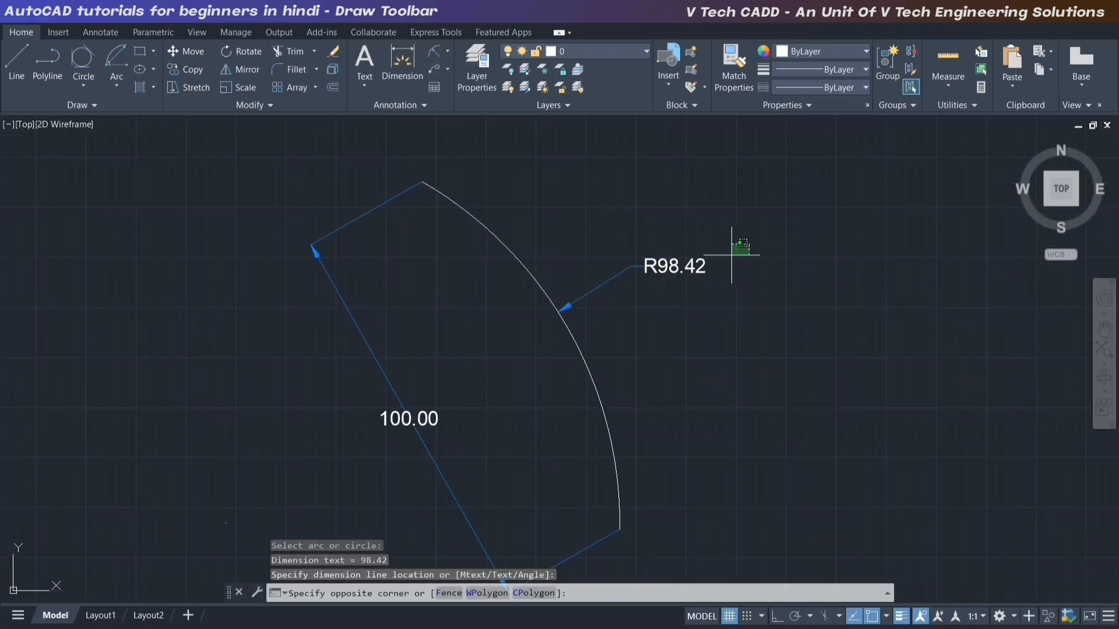
pyautogui.click(655, 300)
pyautogui.moveTo(704, 322)
pyautogui.mouseDown()
pyautogui.moveTo(579, 360)
pyautogui.moveTo(461, 379)
pyautogui.moveTo(461, 368)
pyautogui.mouseUp()
pyautogui.press('Delete')
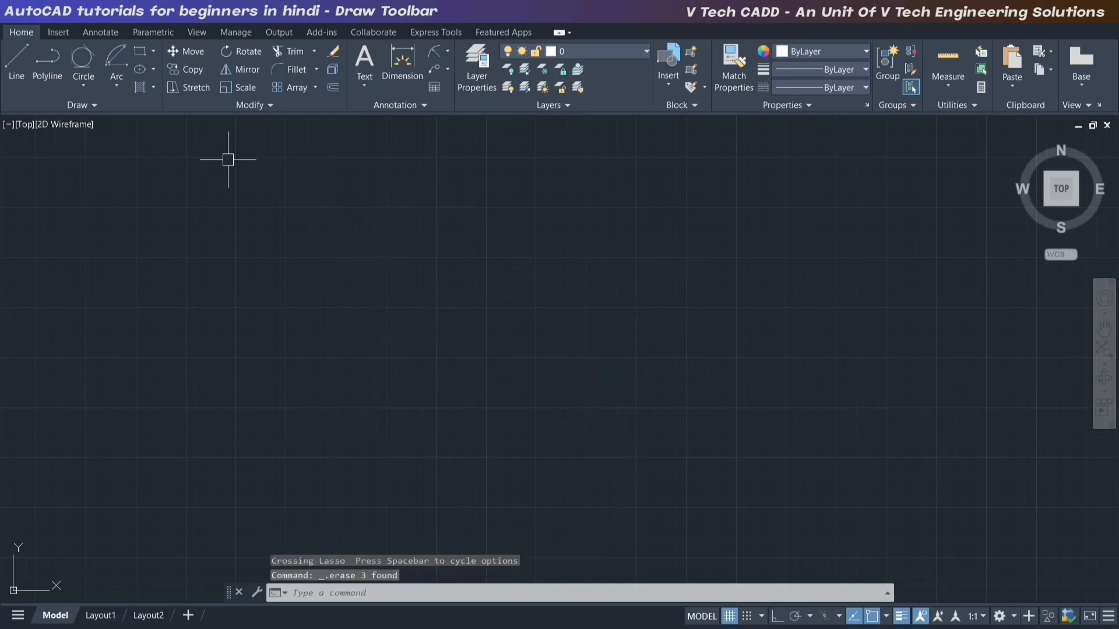
pyautogui.click(119, 89)
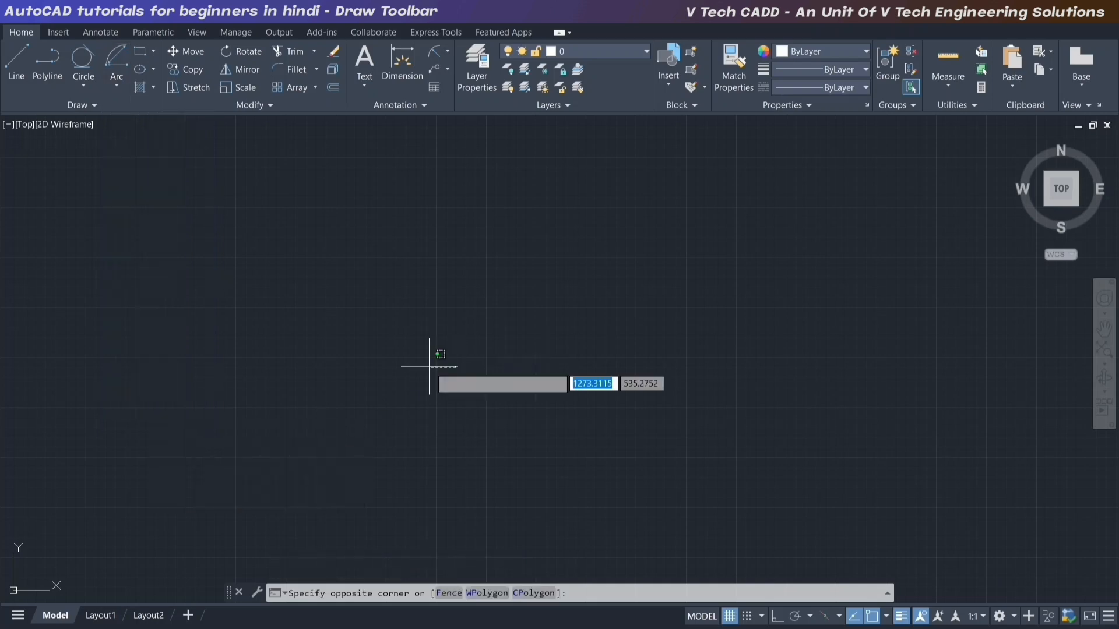
pyautogui.click(429, 367)
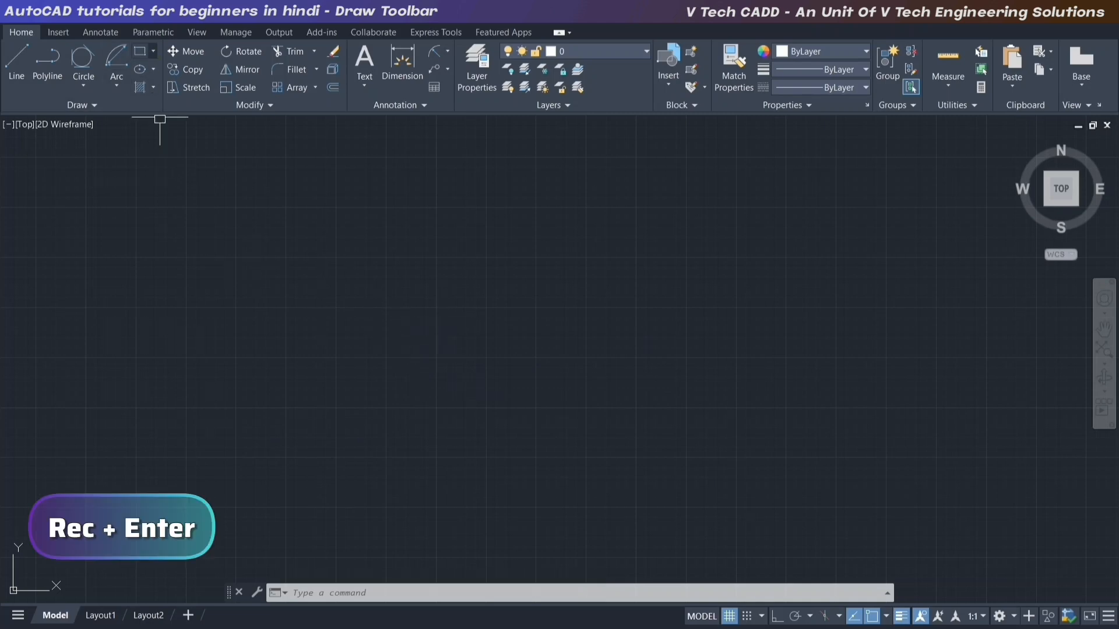
# - Draw a rectangle using the Dimensions option, with length 300 and width 300, extending down and right from its first corner
pyautogui.click(155, 53)
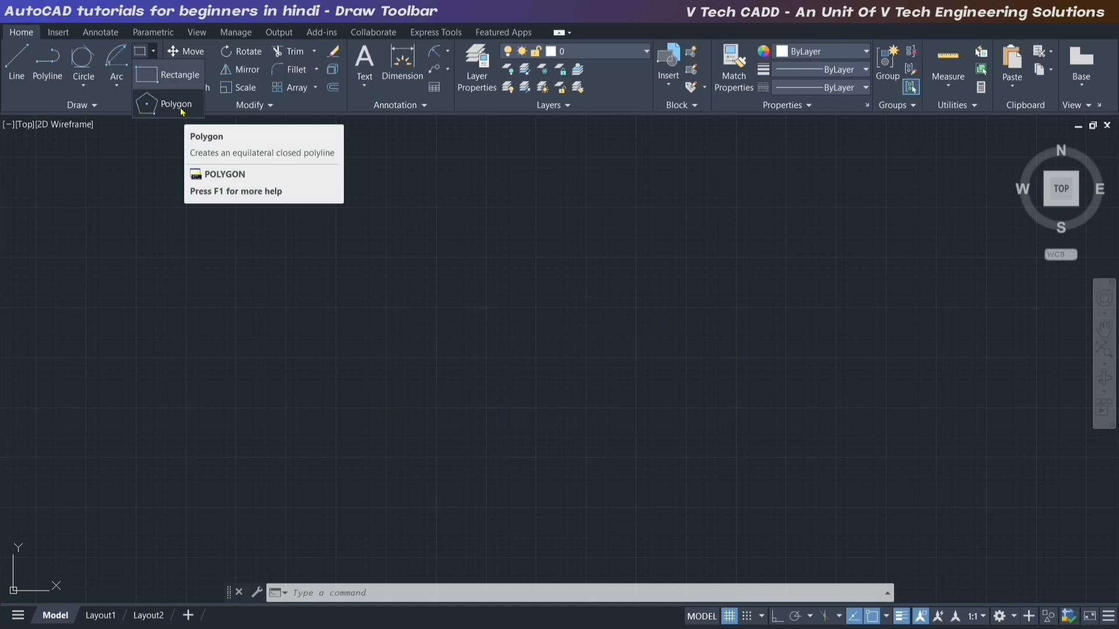
pyautogui.click(144, 56)
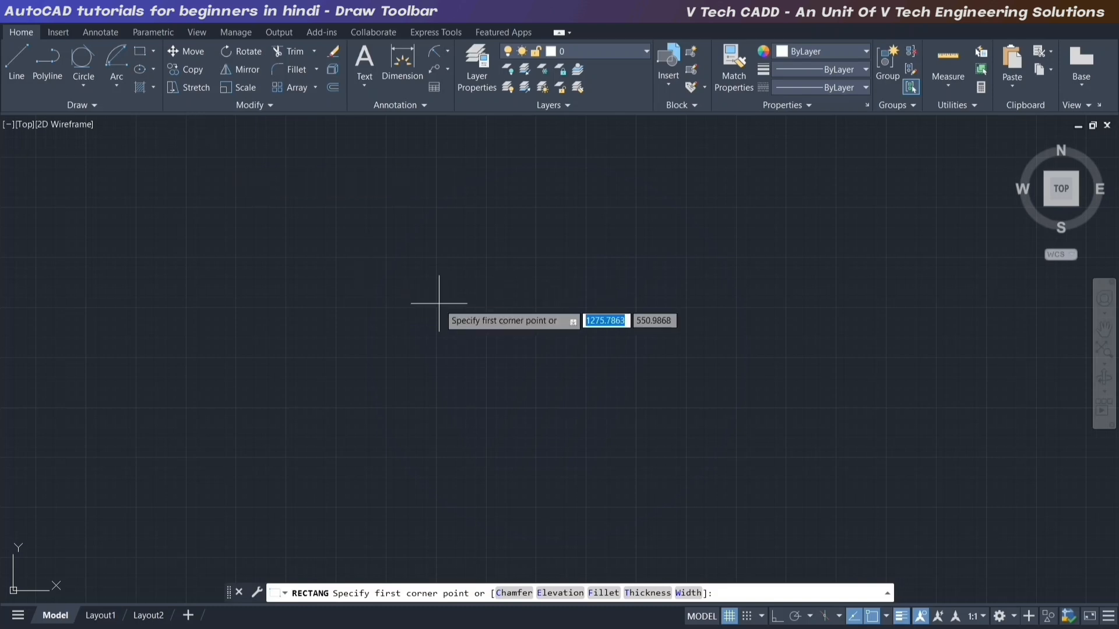
pyautogui.click(369, 254)
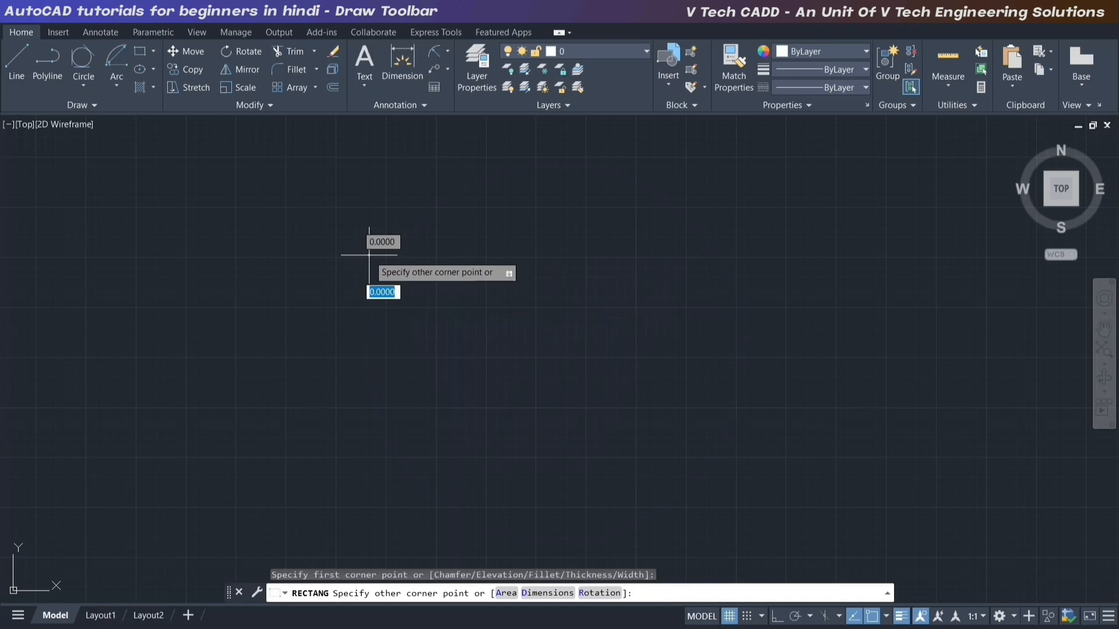
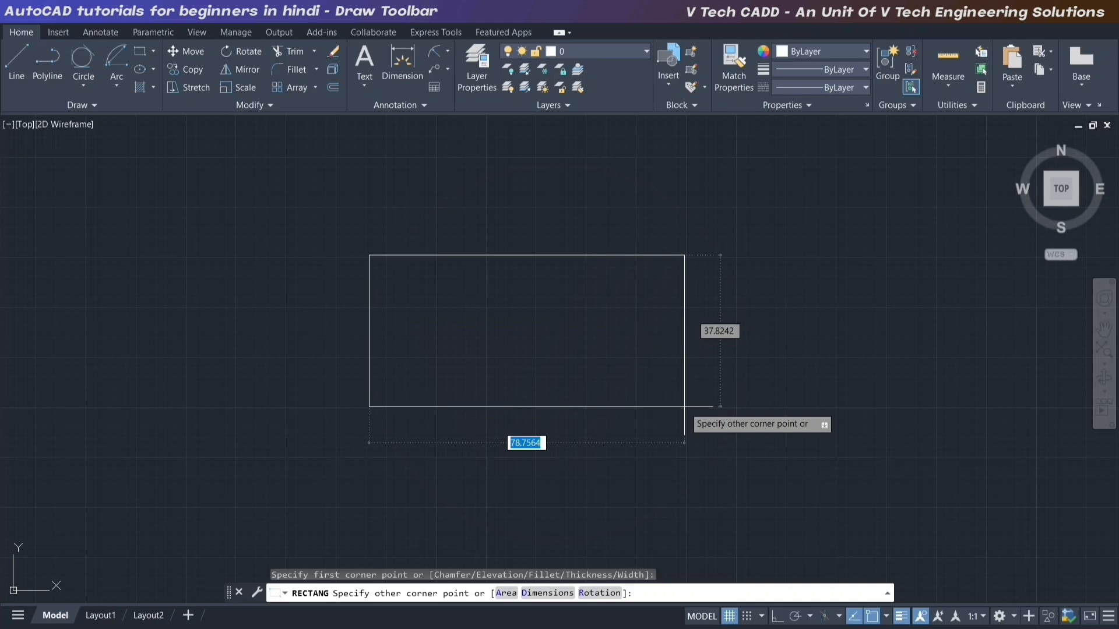
pyautogui.write('d')
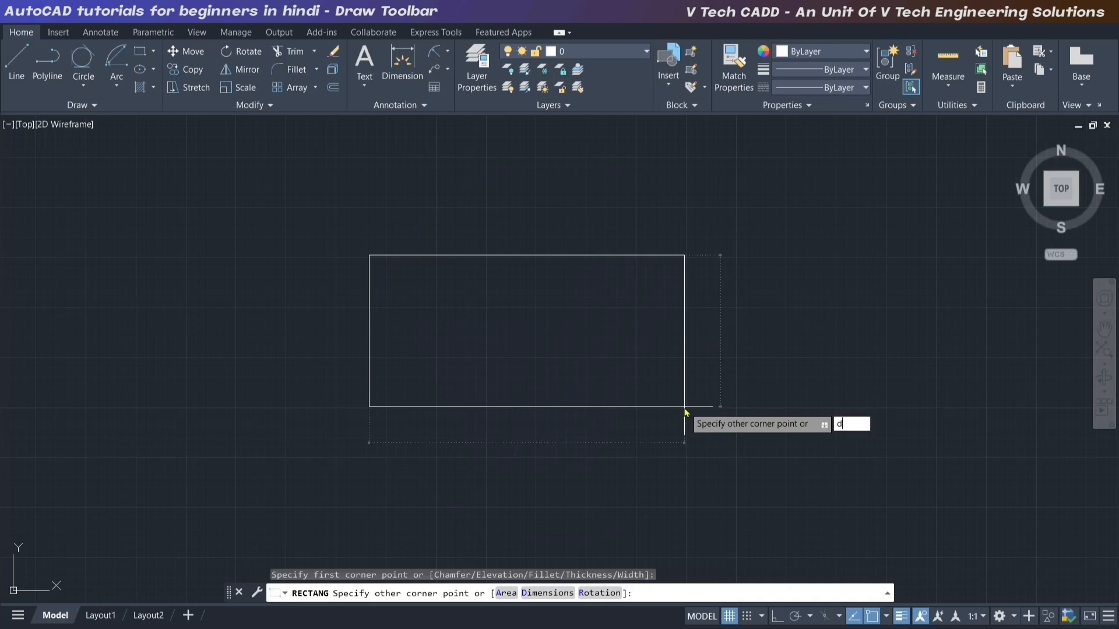
pyautogui.press('Return')
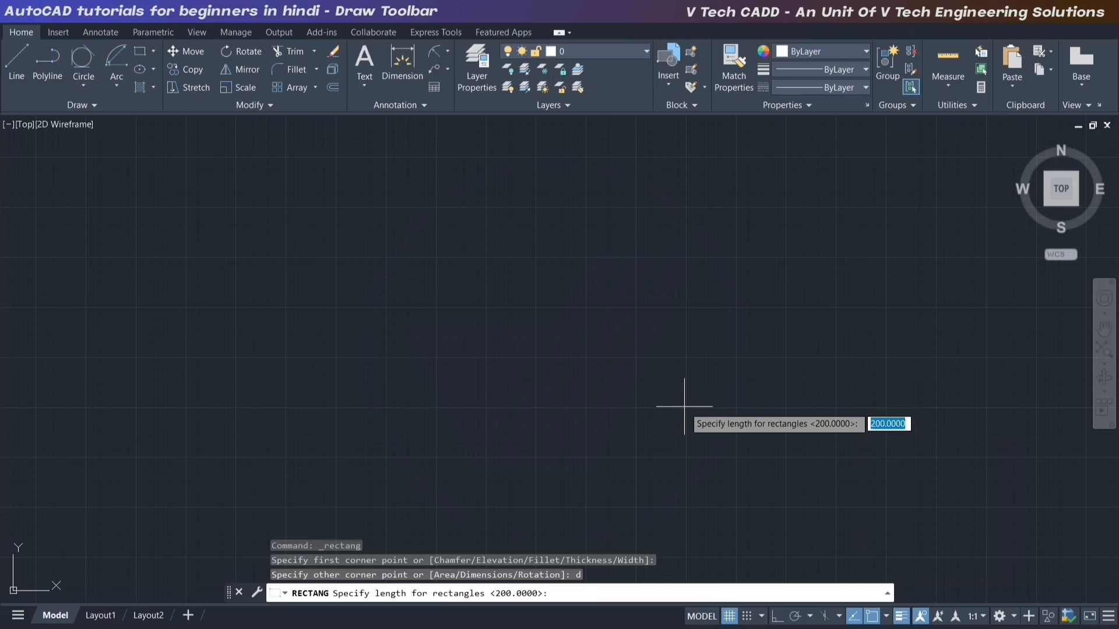
pyautogui.write('300')
pyautogui.press('Return')
pyautogui.write('300')
pyautogui.press('Return')
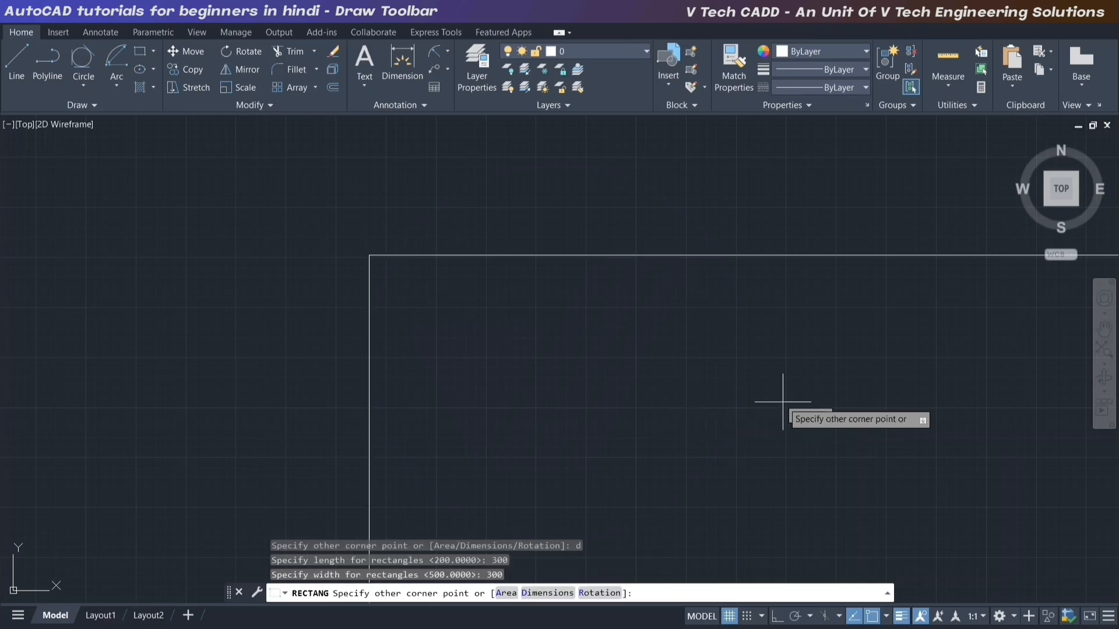
pyautogui.click(783, 402)
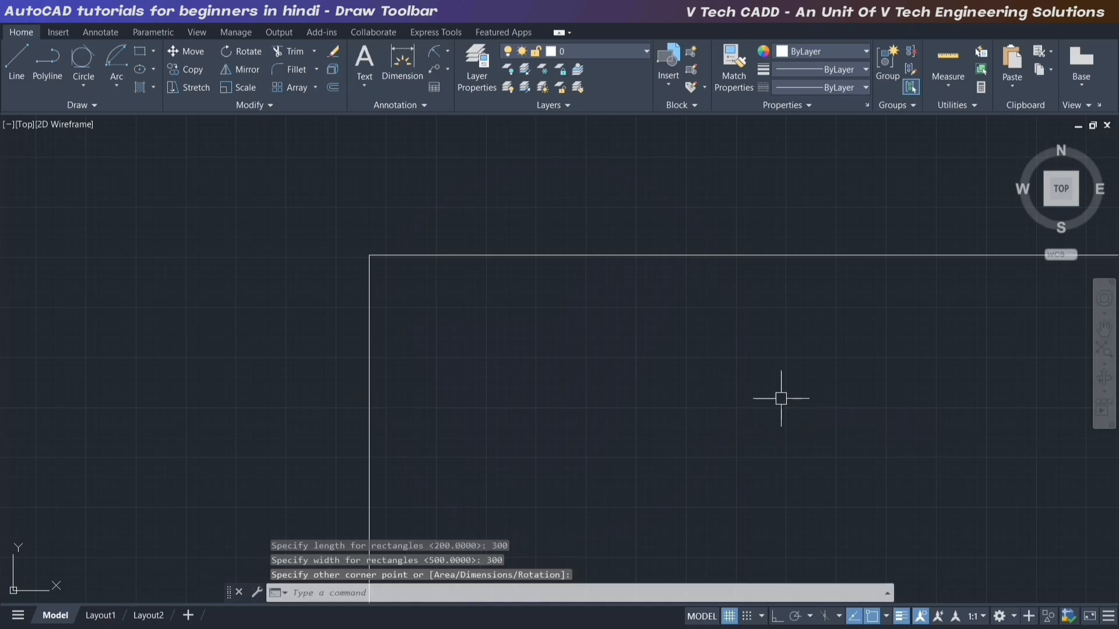
# - Add a linear dimension along the square's top edge, placed above it
pyautogui.middleClick(550, 317)
pyautogui.middleClick(550, 318)
pyautogui.scroll(-2, 531, 324)
pyautogui.moveTo(562, 335); pyautogui.dragTo(565, 345, button='middle')
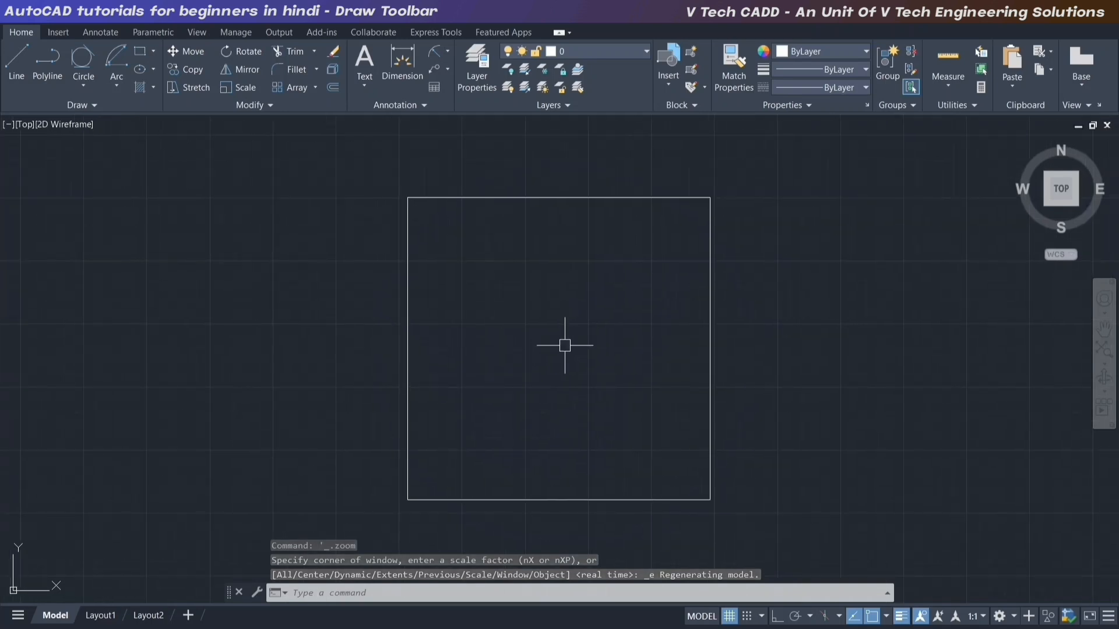
pyautogui.click(448, 52)
pyautogui.click(463, 77)
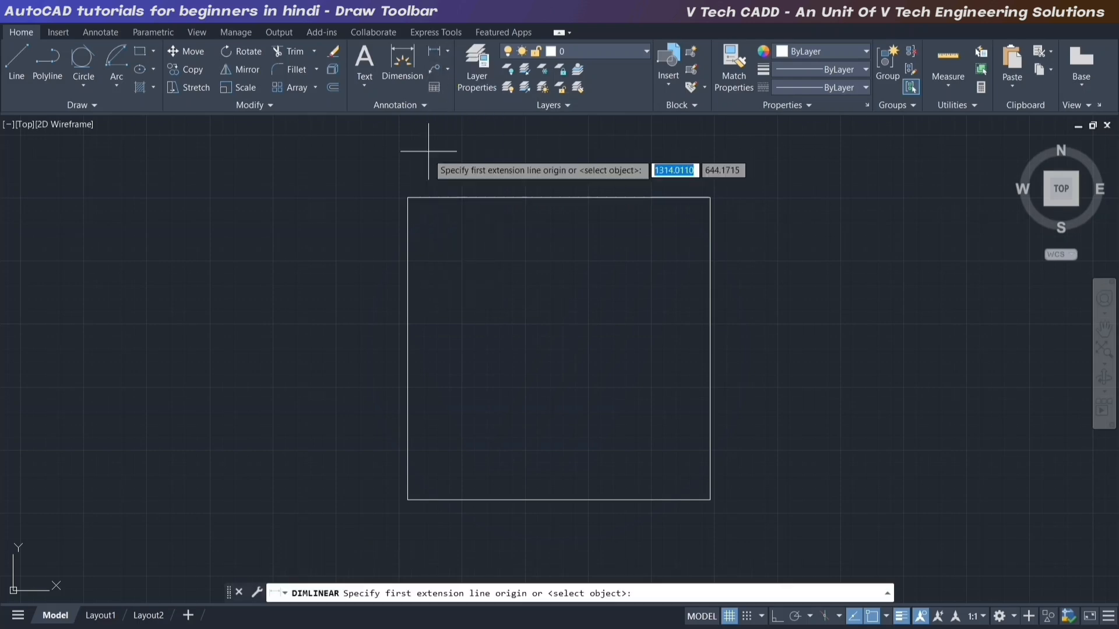
pyautogui.click(407, 198)
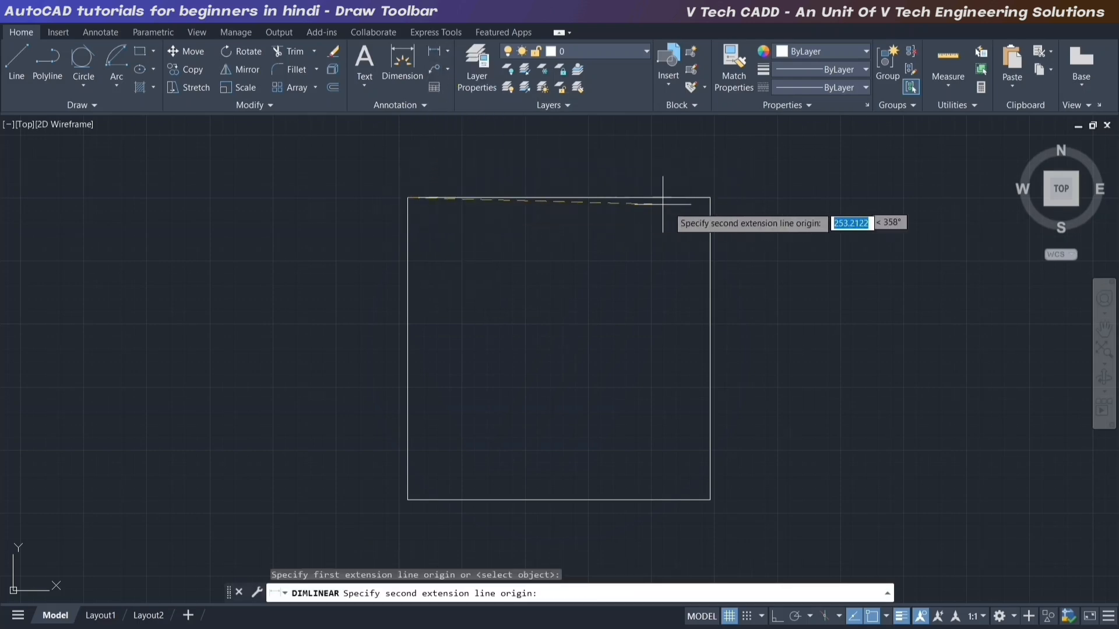
pyautogui.click(710, 197)
pyautogui.click(587, 170)
pyautogui.scroll(6, 558, 170)
pyautogui.scroll(-4, 520, 222)
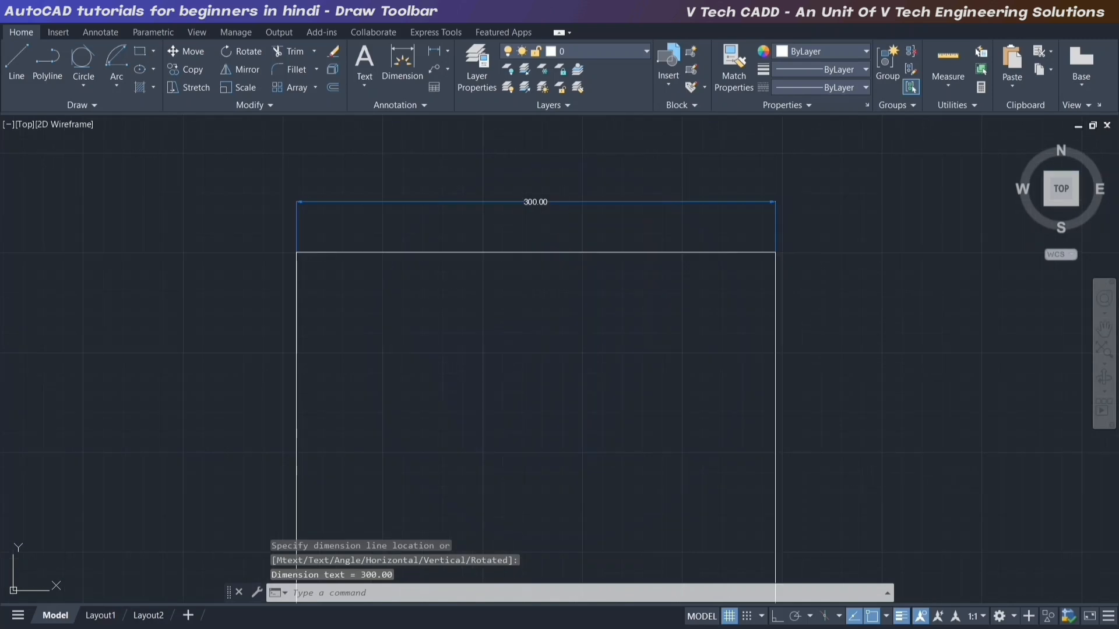
# - Add a vertical linear dimension along the square's right edge, placed outside the square
pyautogui.rightClick(565, 224)
pyautogui.click(602, 234)
pyautogui.click(771, 253)
pyautogui.scroll(-2, 731, 342)
pyautogui.moveTo(731, 343); pyautogui.dragTo(679, 278, button='middle')
pyautogui.click(706, 520)
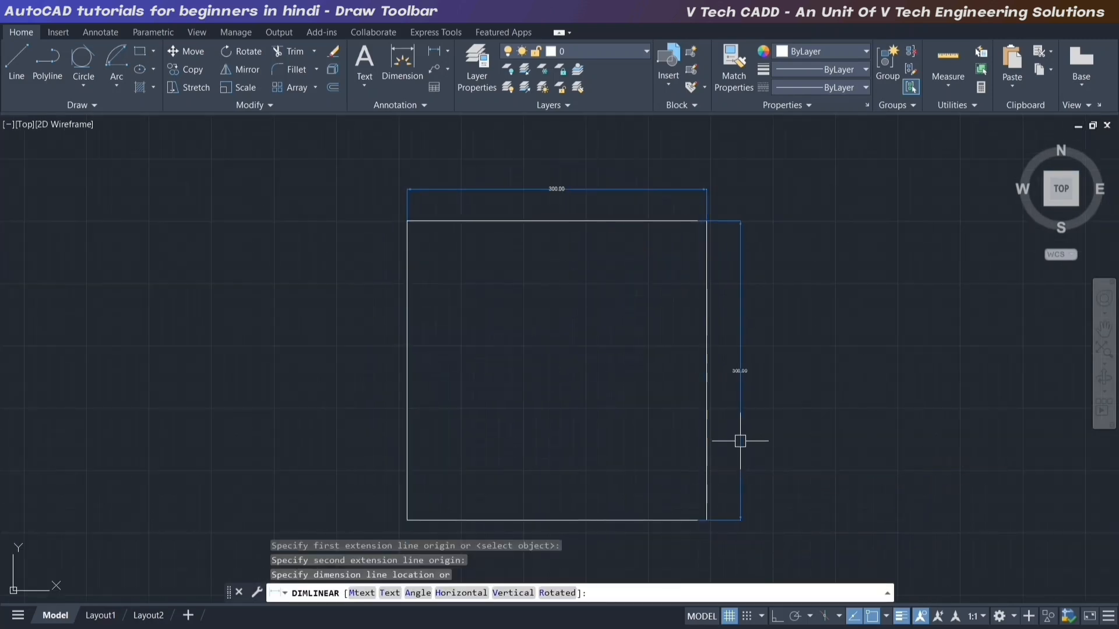
pyautogui.click(740, 441)
pyautogui.scroll(3, 740, 410)
pyautogui.scroll(-3, 614, 362)
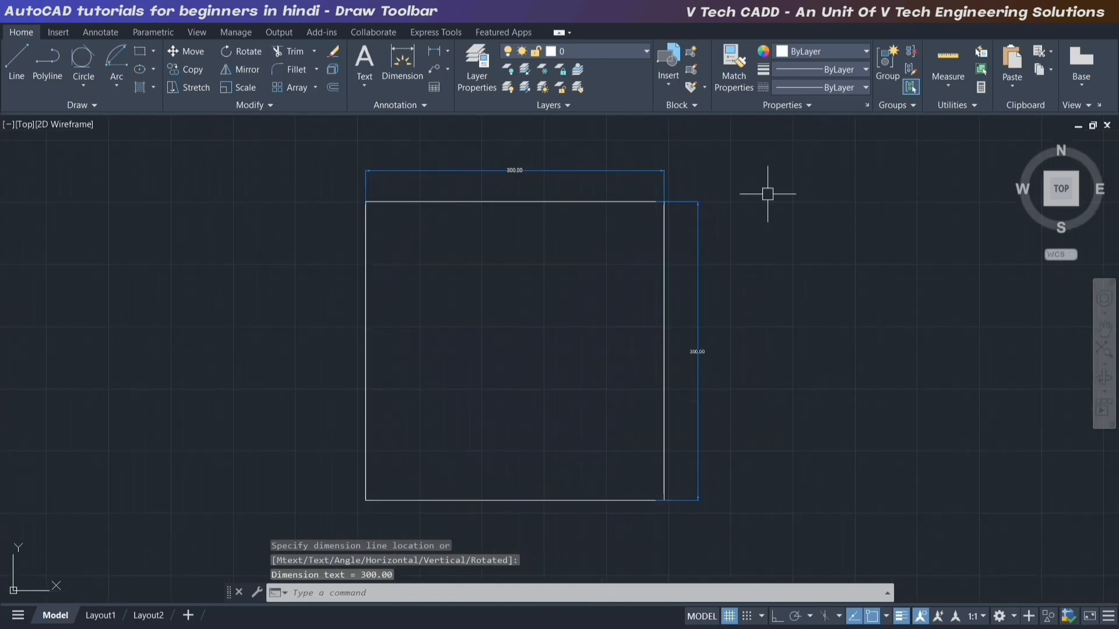
# - Erase the square together with its two linear dimensions
pyautogui.click(792, 166)
pyautogui.click(344, 505)
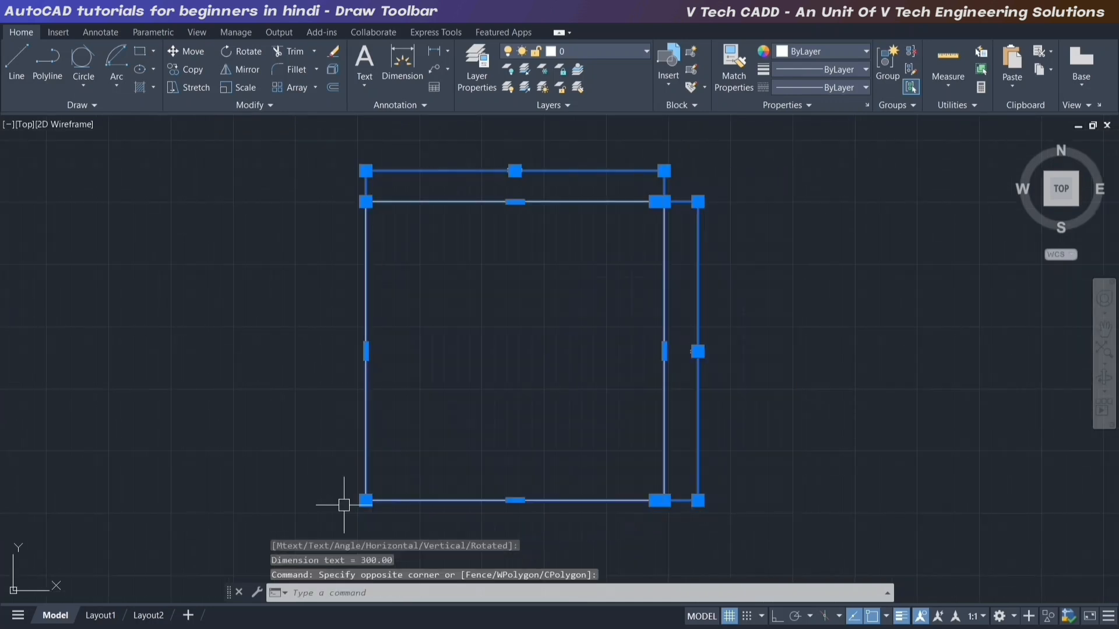
pyautogui.press('Delete')
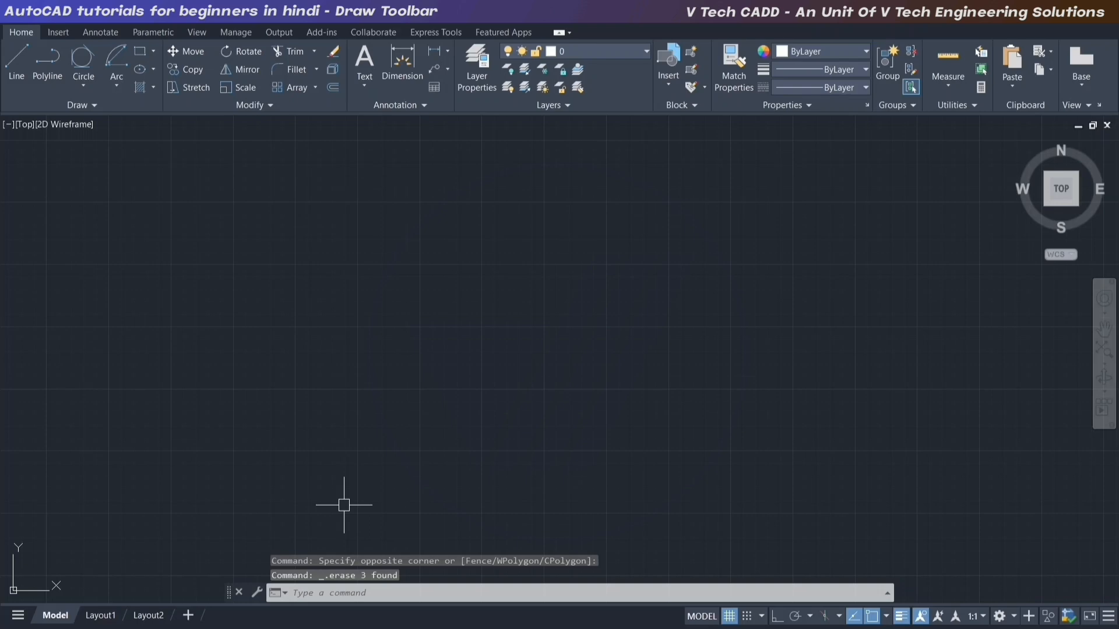
# - Draw a rectangle using the Area option, with area 1000 calculated from a length of 50
pyautogui.click(141, 53)
pyautogui.click(318, 234)
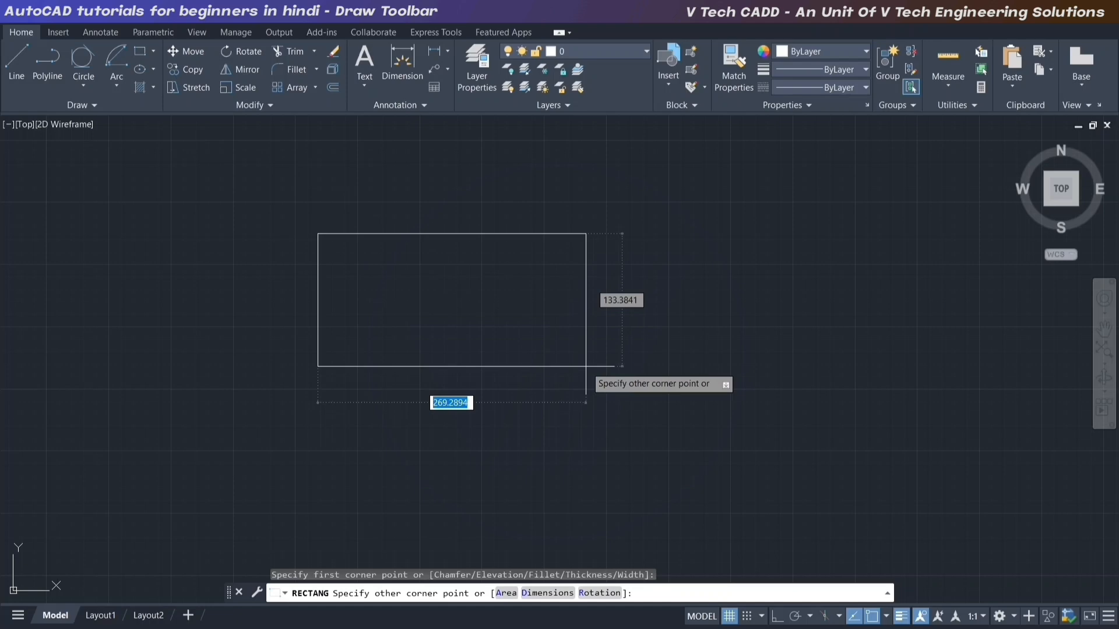
pyautogui.write('a')
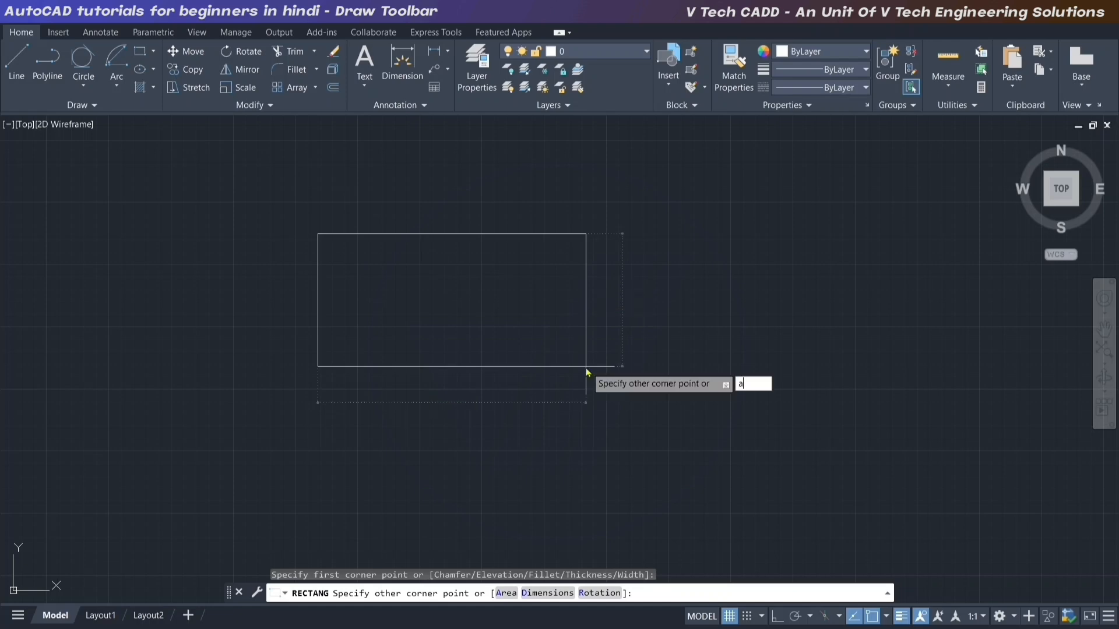
pyautogui.press('Return')
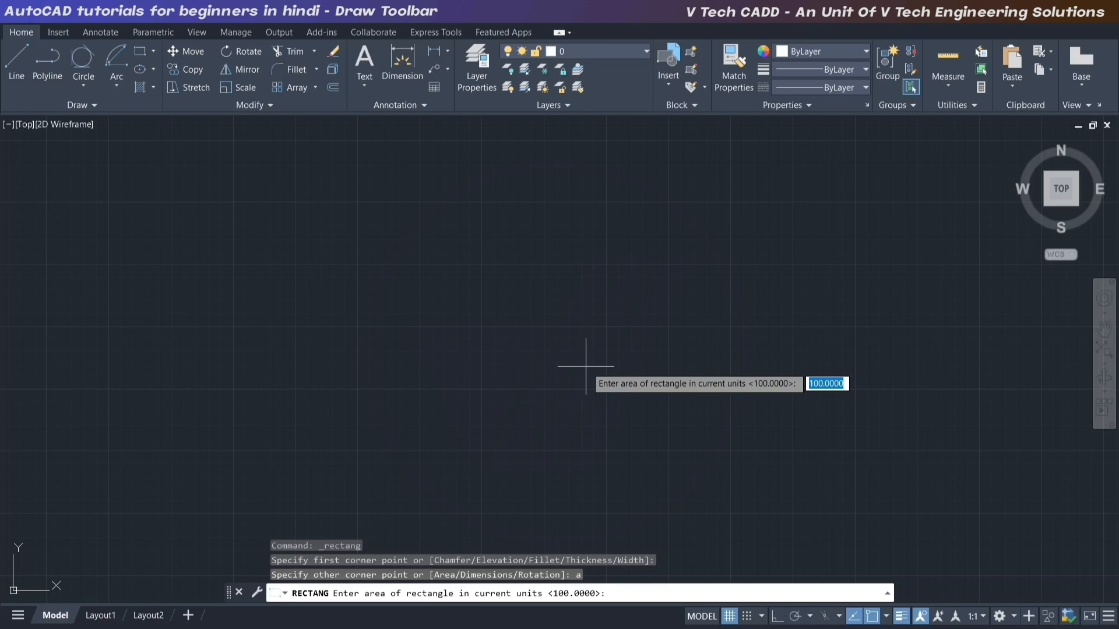
pyautogui.write('1000')
pyautogui.press('Return')
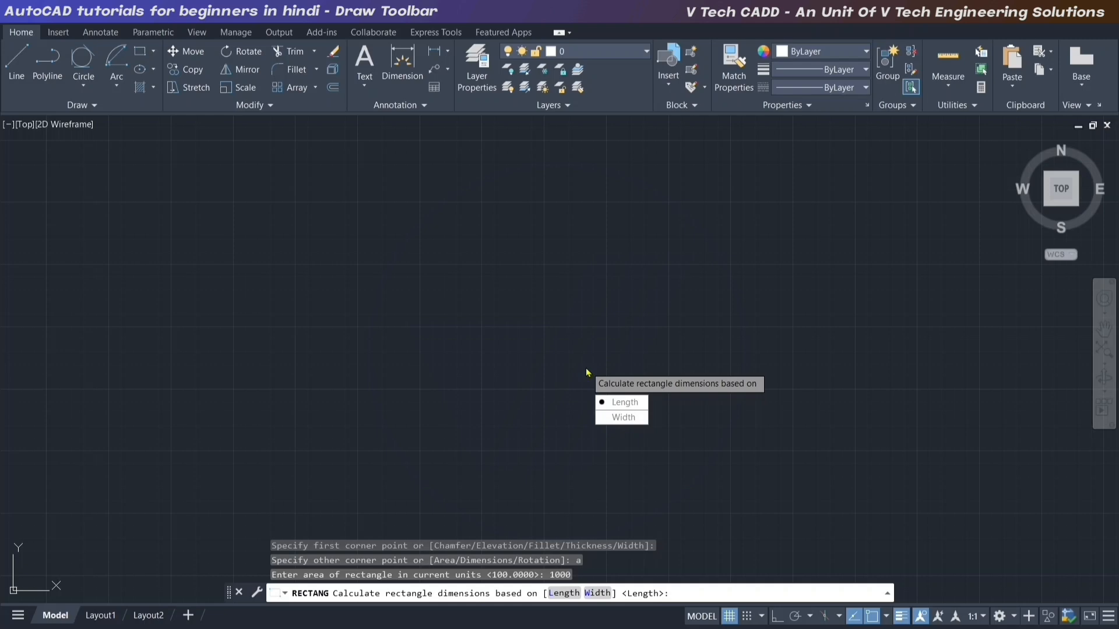
pyautogui.write('50')
pyautogui.press('Return')
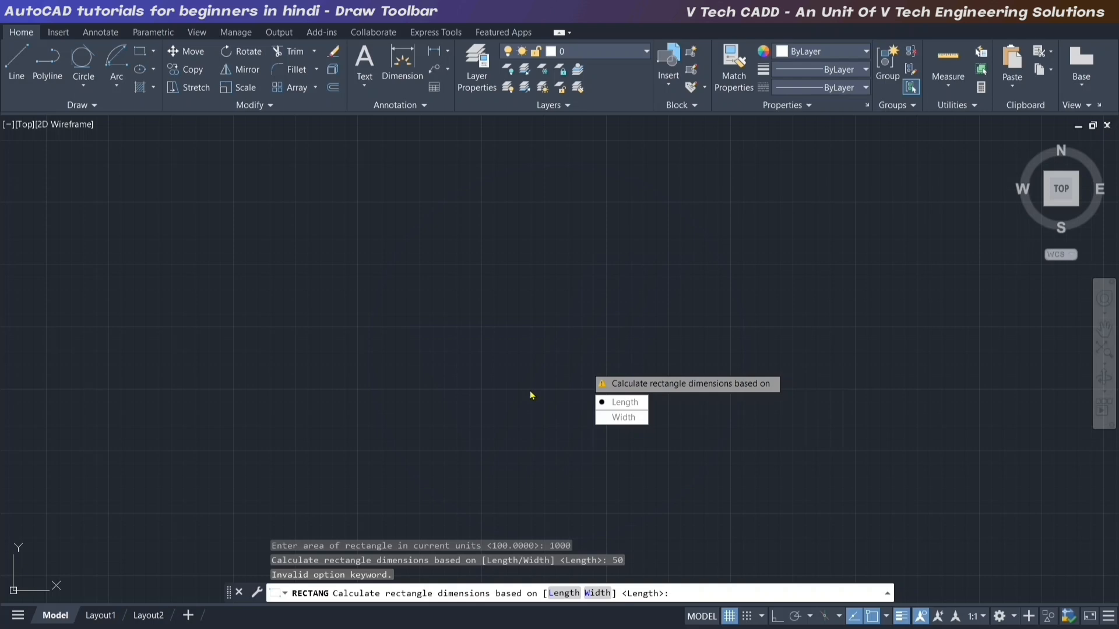
pyautogui.write('L')
pyautogui.press('Return')
pyautogui.write('50')
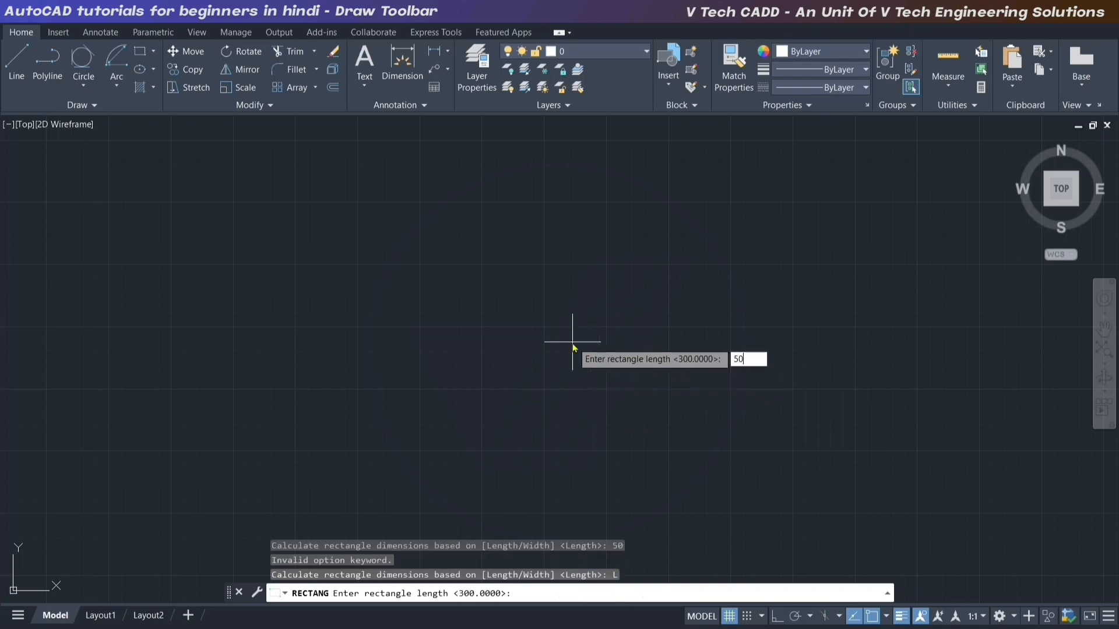
pyautogui.press('Return')
pyautogui.scroll(4, 334, 197)
pyautogui.moveTo(411, 267); pyautogui.dragTo(550, 320, button='middle')
pyautogui.scroll(2, 499, 300)
pyautogui.scroll(2, 485, 305)
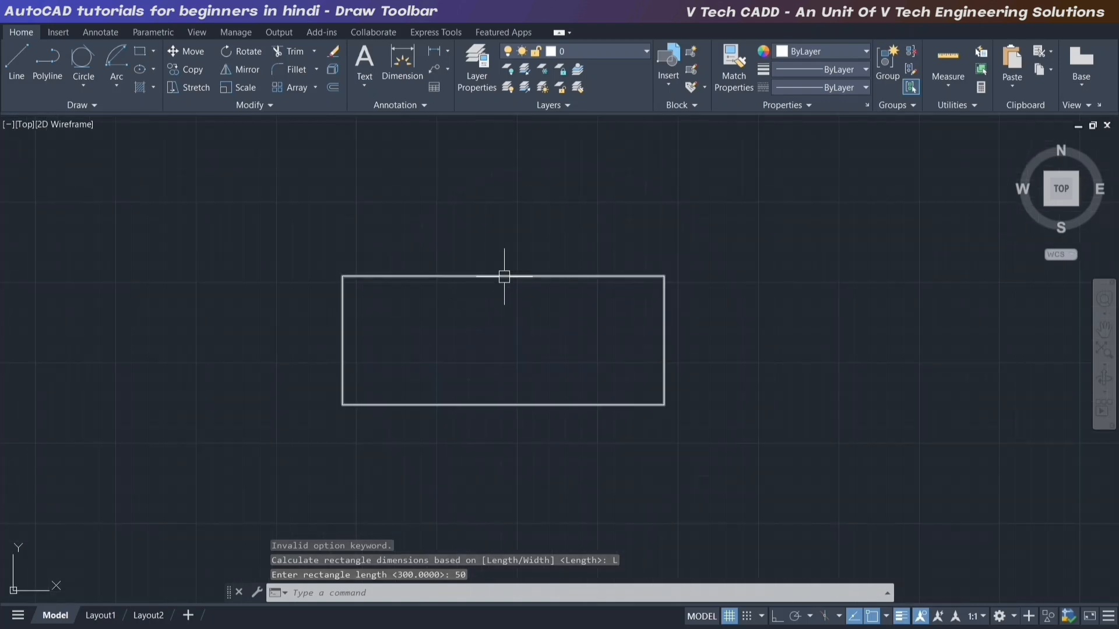
# - Check the rectangle's area in its object properties, then close the properties and deselect it
pyautogui.click(512, 275)
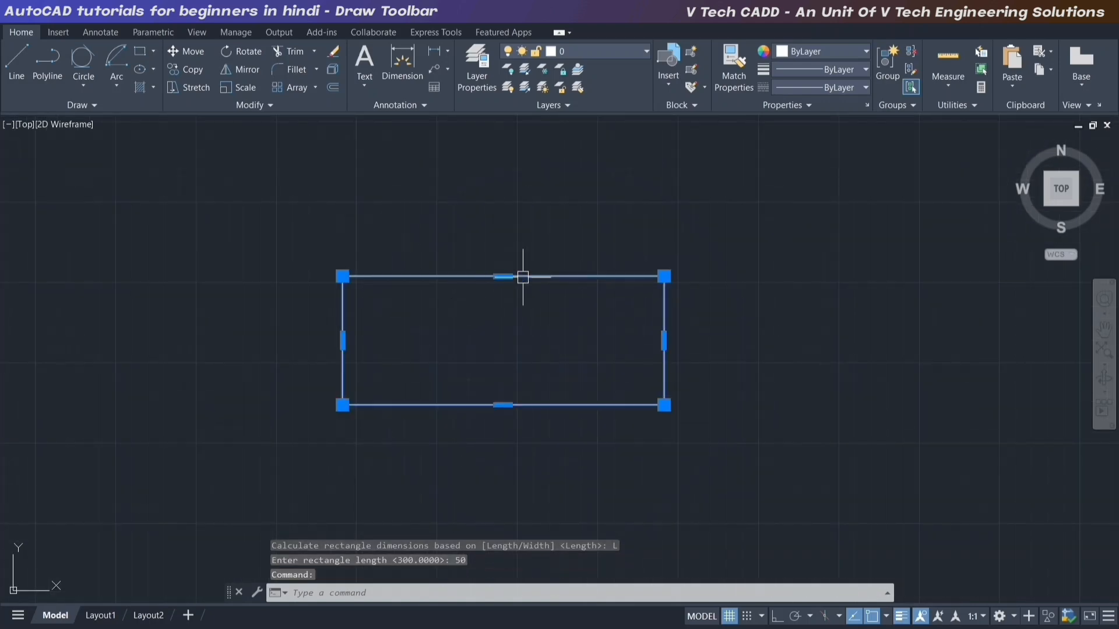
pyautogui.rightClick(522, 274)
pyautogui.click(564, 582)
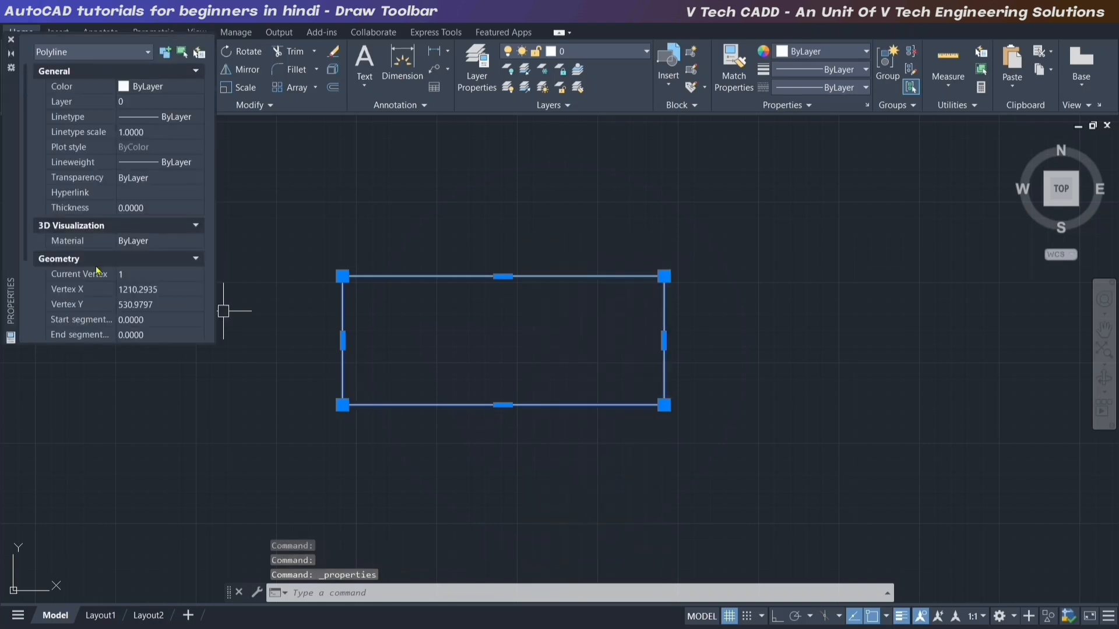
pyautogui.scroll(-3, 148, 200)
pyautogui.scroll(3, 143, 280)
pyautogui.scroll(-3, 102, 272)
pyautogui.click(76, 259)
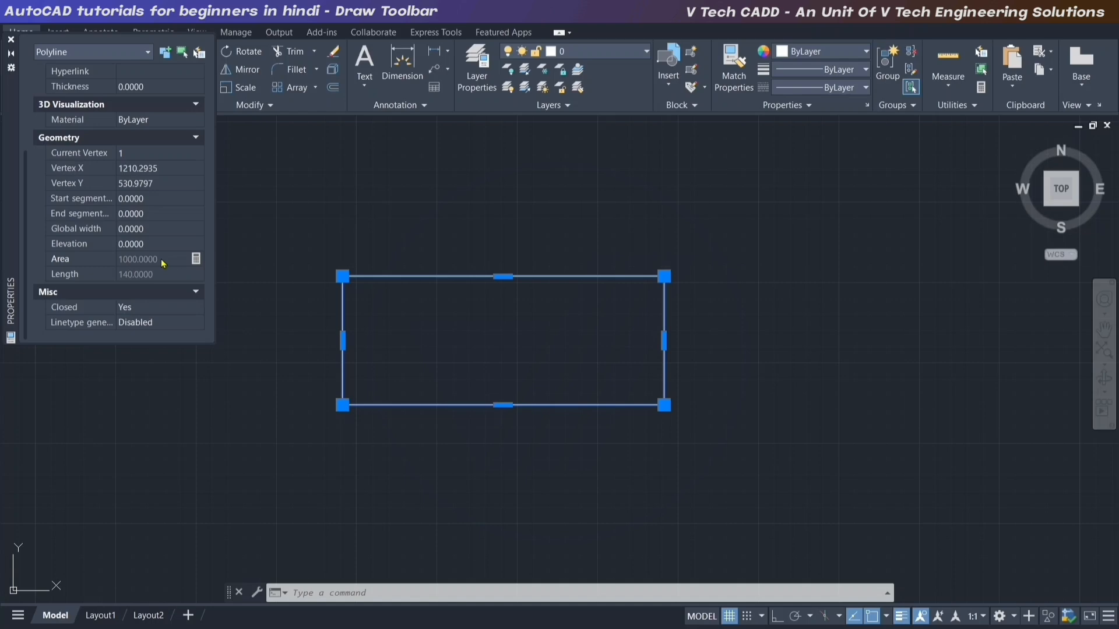
pyautogui.press('Escape')
pyautogui.press('Escape')
pyautogui.press('Escape')
pyautogui.click(10, 39)
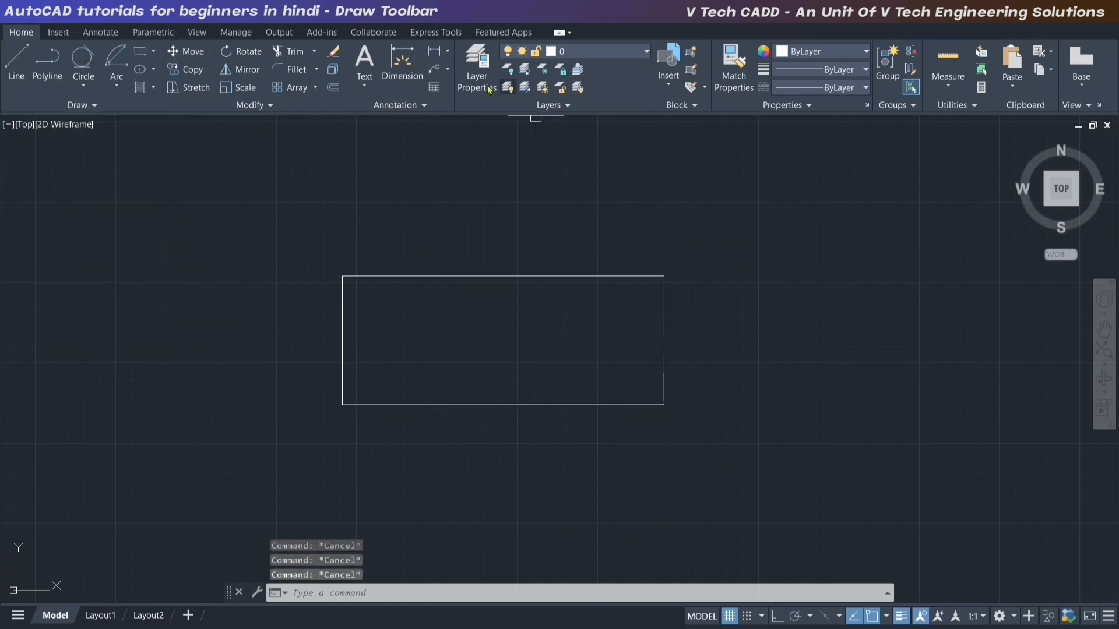
# - Add a linear dimension along the rectangle's top edge, placed above it
pyautogui.click(434, 52)
pyautogui.click(343, 276)
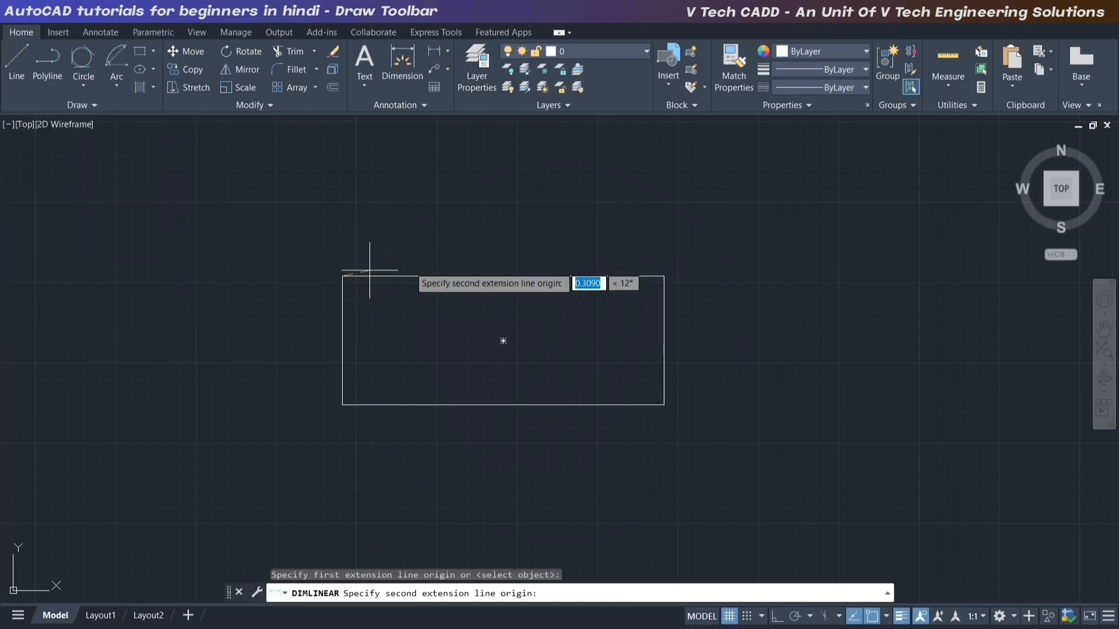
pyautogui.click(664, 276)
pyautogui.click(577, 235)
# - Dimension the rectangle's right edge from its top corner to its bottom corner
pyautogui.press('Return')
pyautogui.click(663, 277)
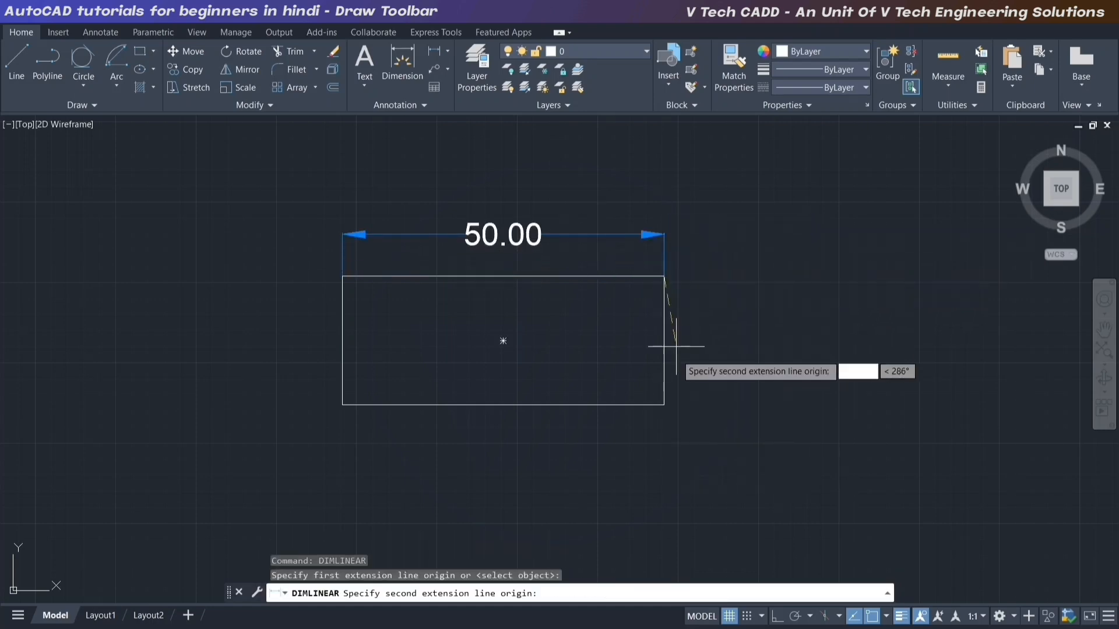
pyautogui.click(664, 405)
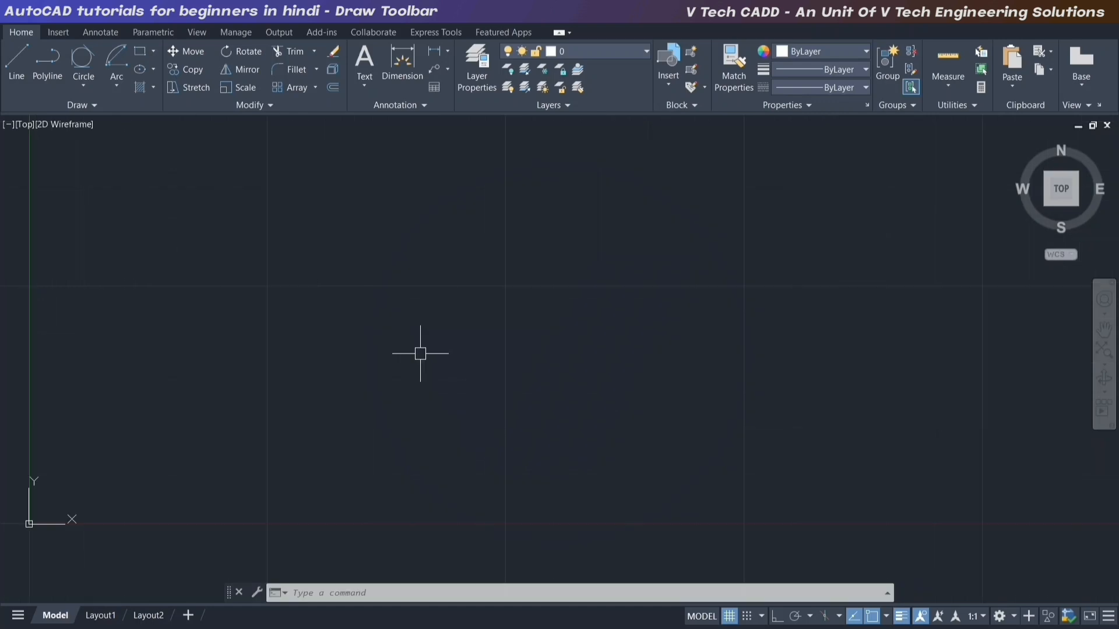
pyautogui.write('REC')
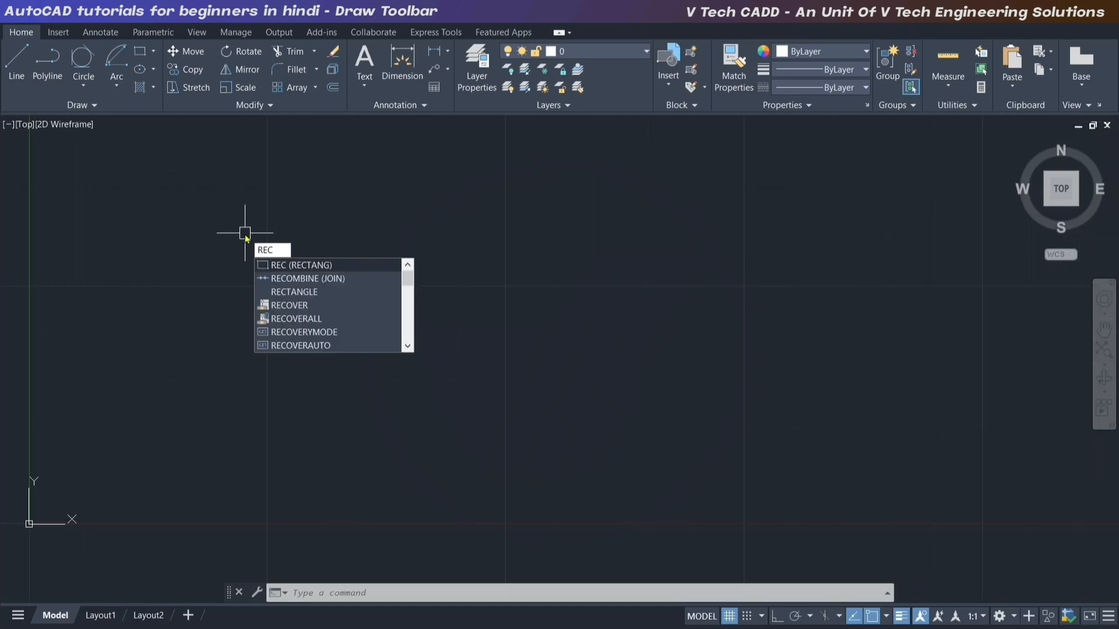
pyautogui.press('Return')
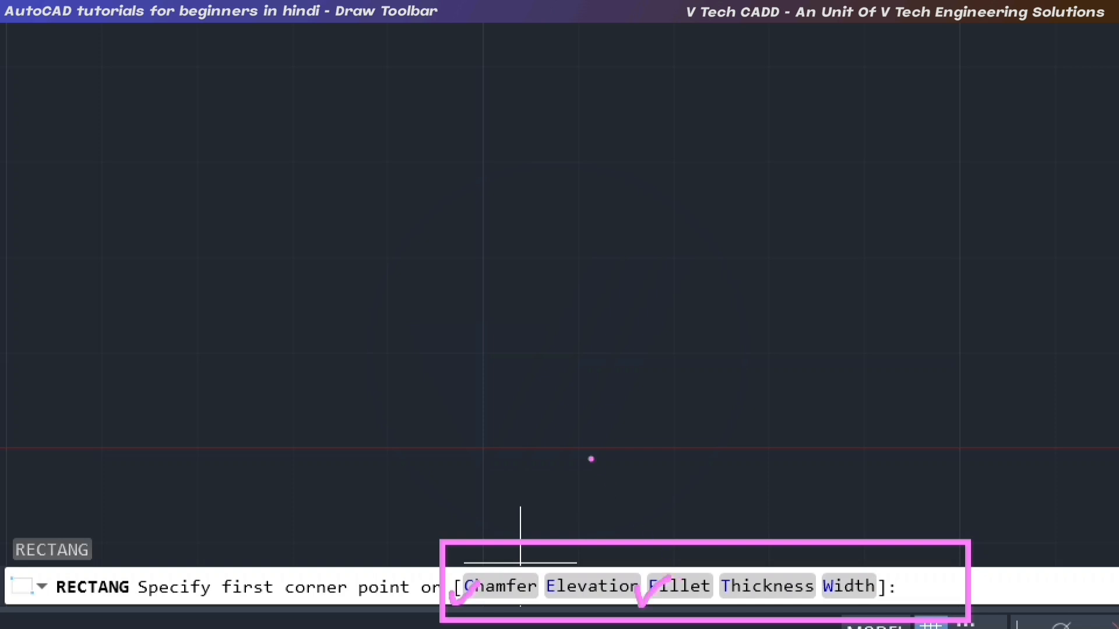
pyautogui.press('Escape')
pyautogui.press('Escape')
pyautogui.press('Escape')
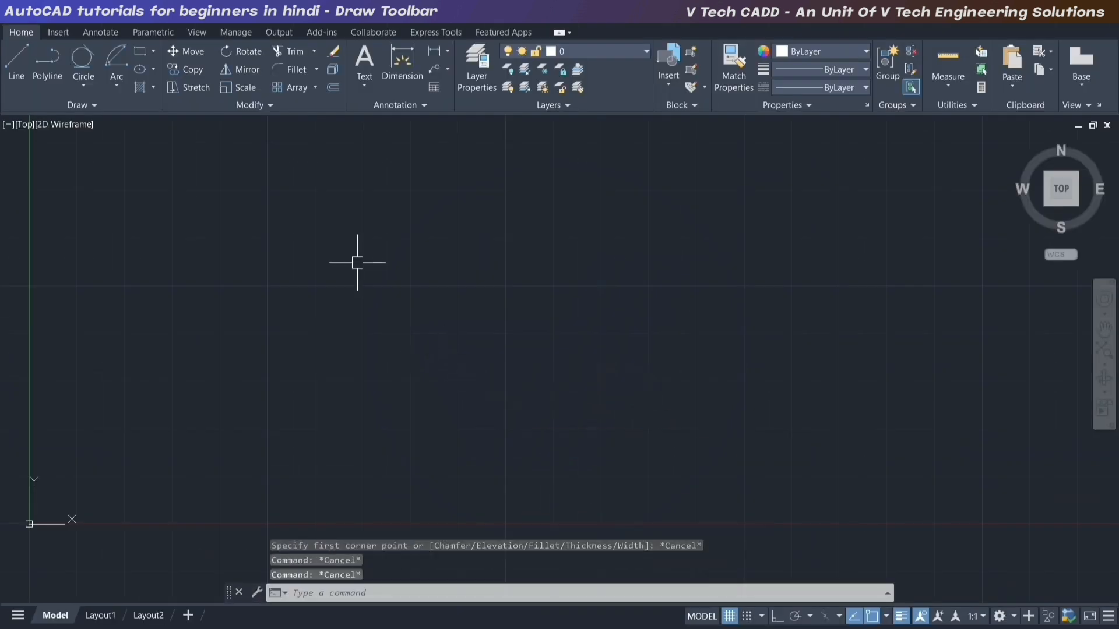
# - Draw a rectangle using the Dimensions option, with length 200 and width 200, extending down and right from its first corner
pyautogui.write('rec')
pyautogui.press('Return')
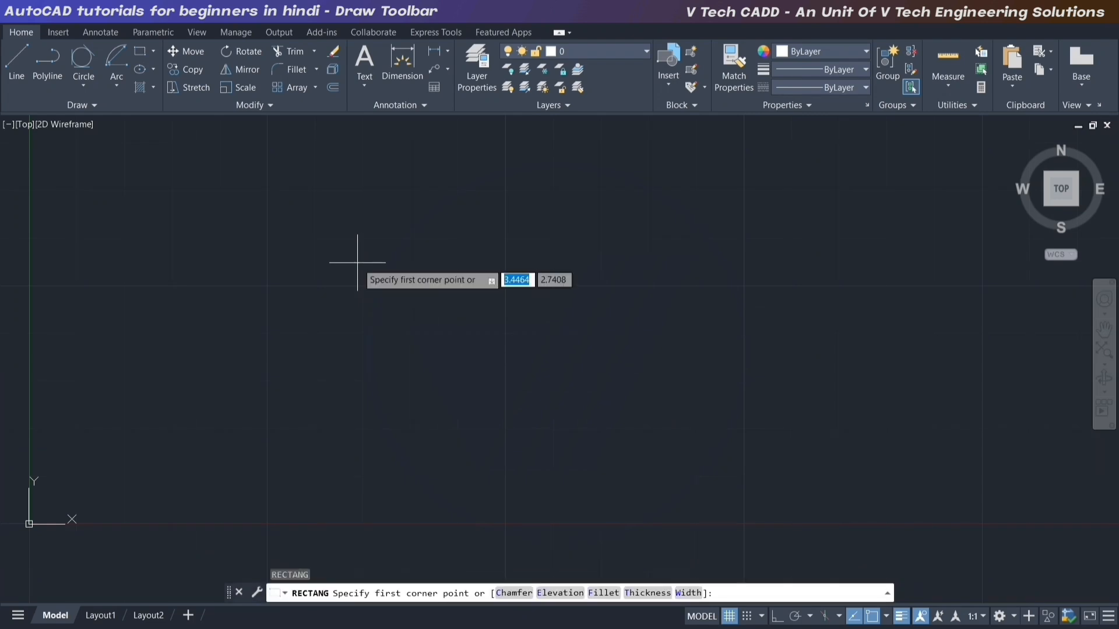
pyautogui.click(320, 212)
pyautogui.write('d')
pyautogui.press('Return')
pyautogui.write('200')
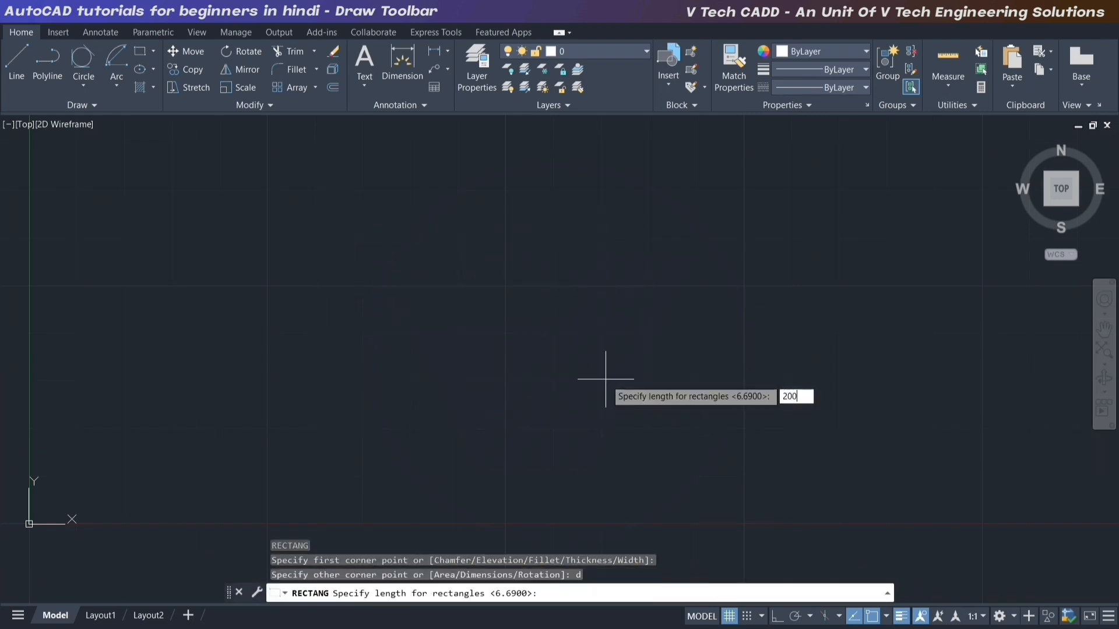
pyautogui.press('Return')
pyautogui.write('200')
pyautogui.press('Return')
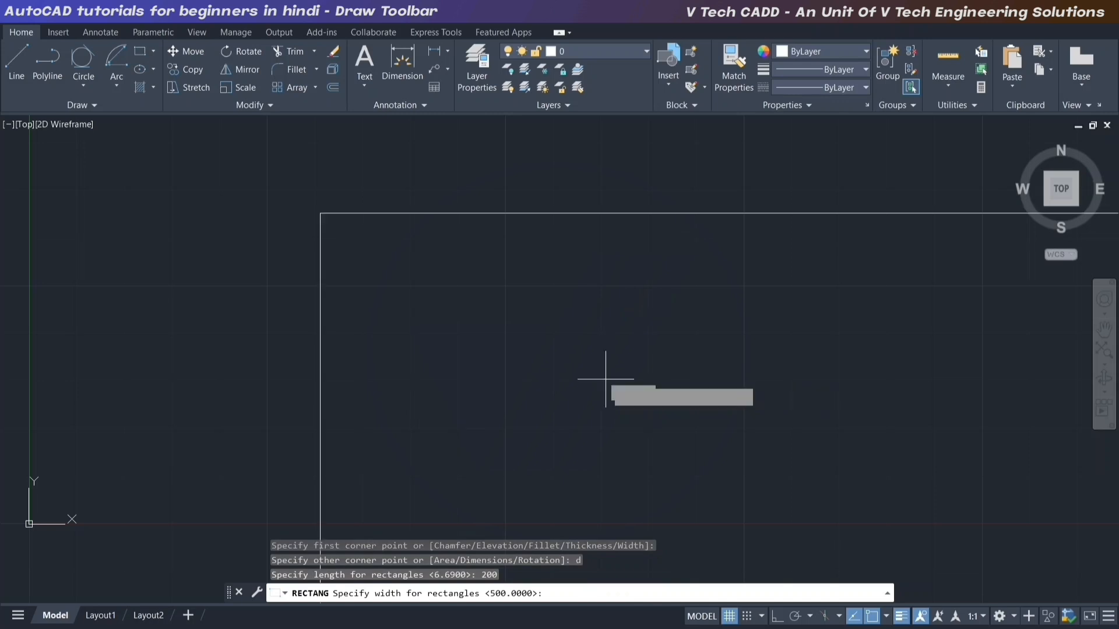
pyautogui.click(606, 379)
pyautogui.middleClick(437, 320)
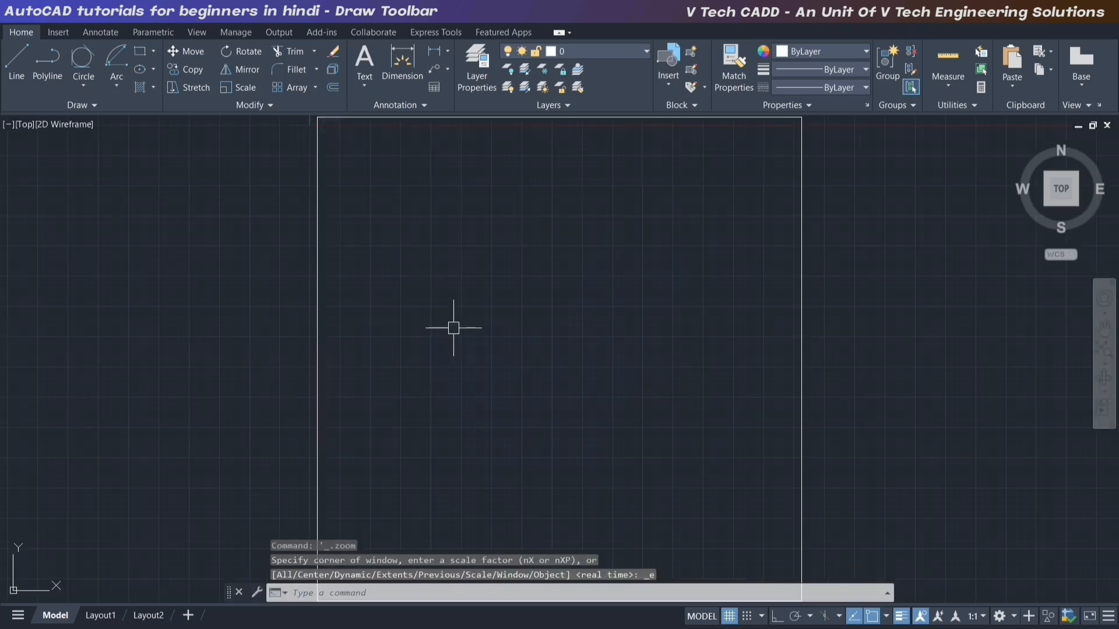
# - Move the 200 by 200 square a short distance horizontally to the right, away from the origin
pyautogui.click(670, 367)
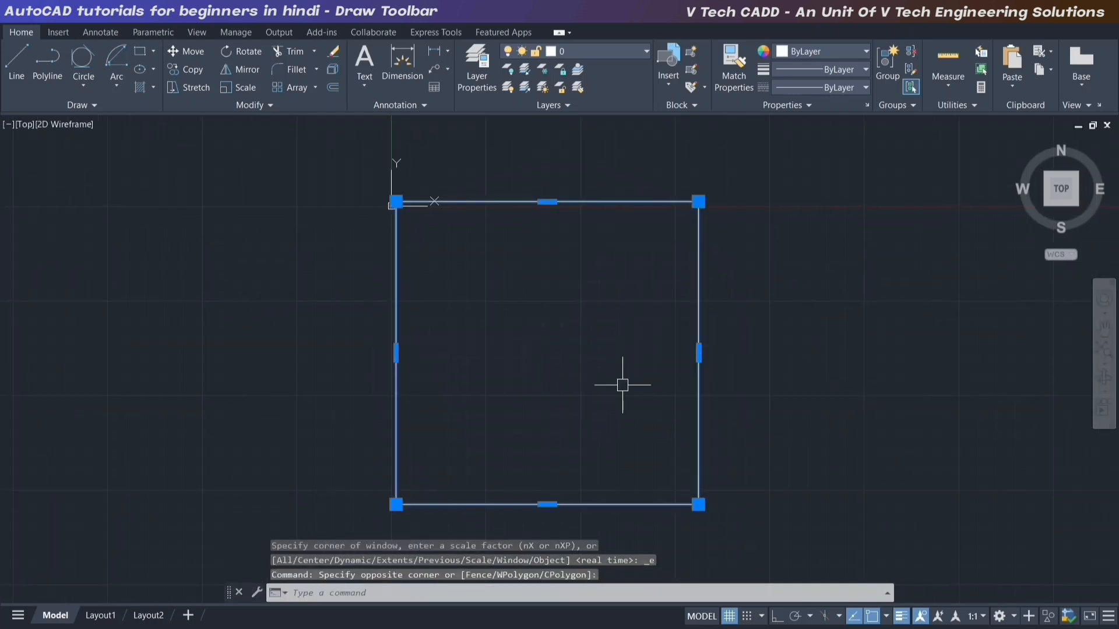
pyautogui.write('M')
pyautogui.press('Return')
pyautogui.click(581, 390)
pyautogui.click(670, 394)
pyautogui.moveTo(682, 390); pyautogui.dragTo(479, 384, button='middle')
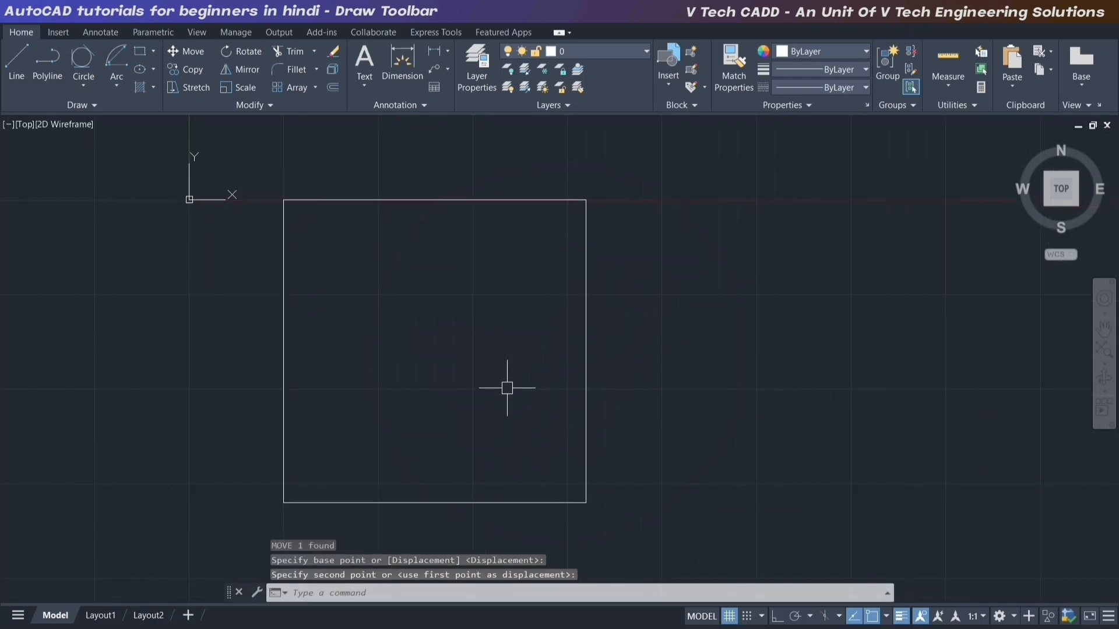
# - Fillet the square's top-right corner with a radius of 10
pyautogui.write('F')
pyautogui.press('Return')
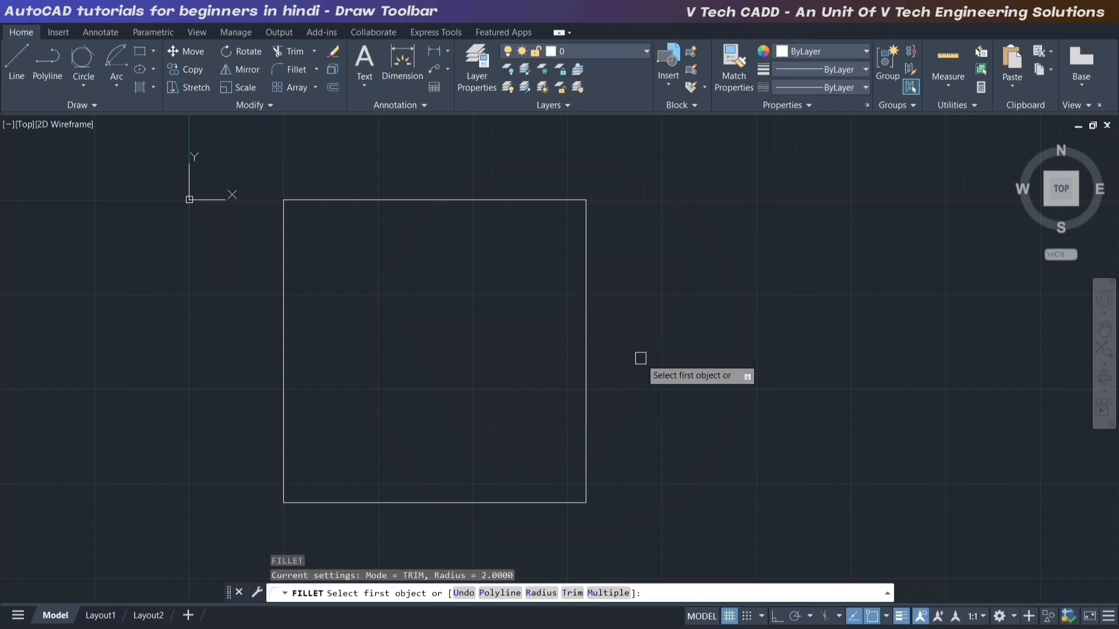
pyautogui.write('r')
pyautogui.press('Return')
pyautogui.write('10')
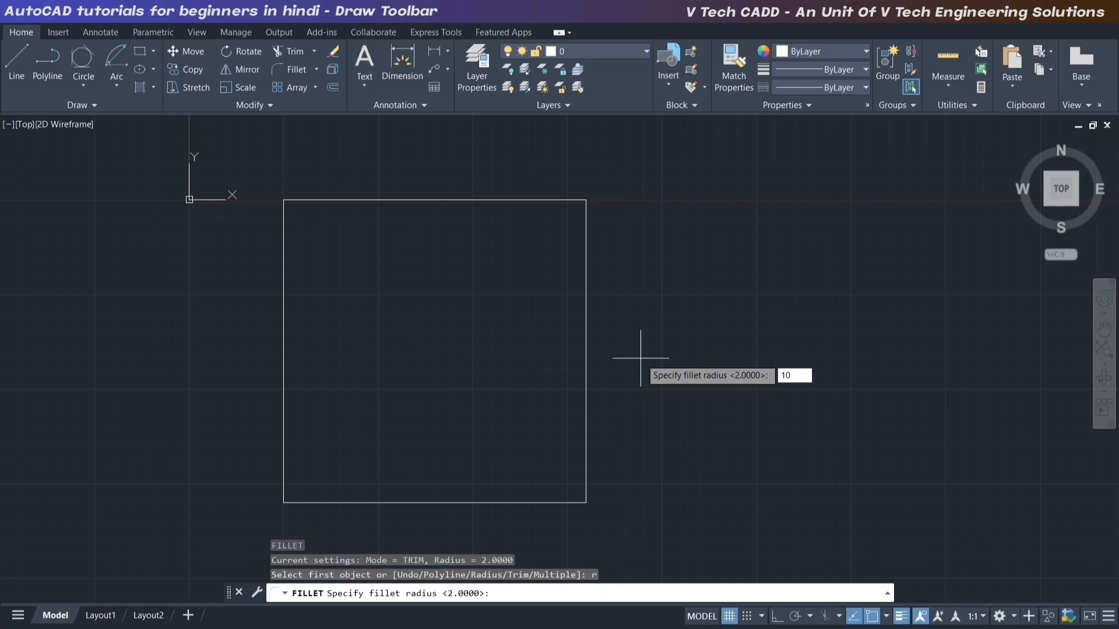
pyautogui.press('Return')
pyautogui.click(585, 239)
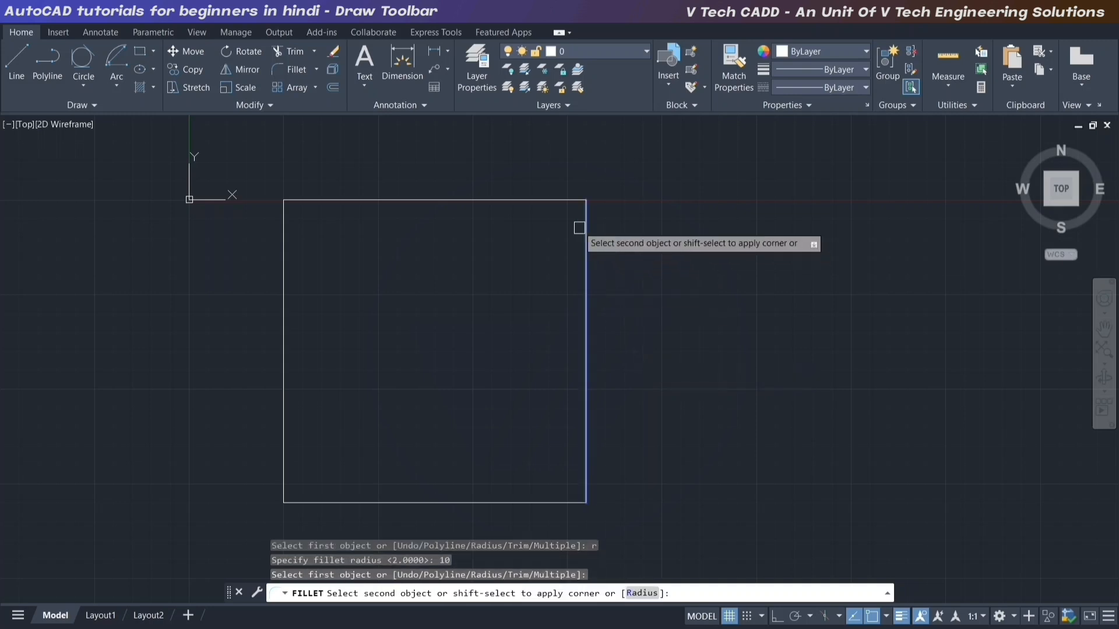
pyautogui.click(553, 199)
pyautogui.scroll(3, 618, 234)
pyautogui.scroll(-3, 377, 285)
# - Chamfer the square's top-left corner with both chamfer distances set to 10
pyautogui.write('cha')
pyautogui.press('Return')
pyautogui.write('d')
pyautogui.press('Return')
pyautogui.write('10')
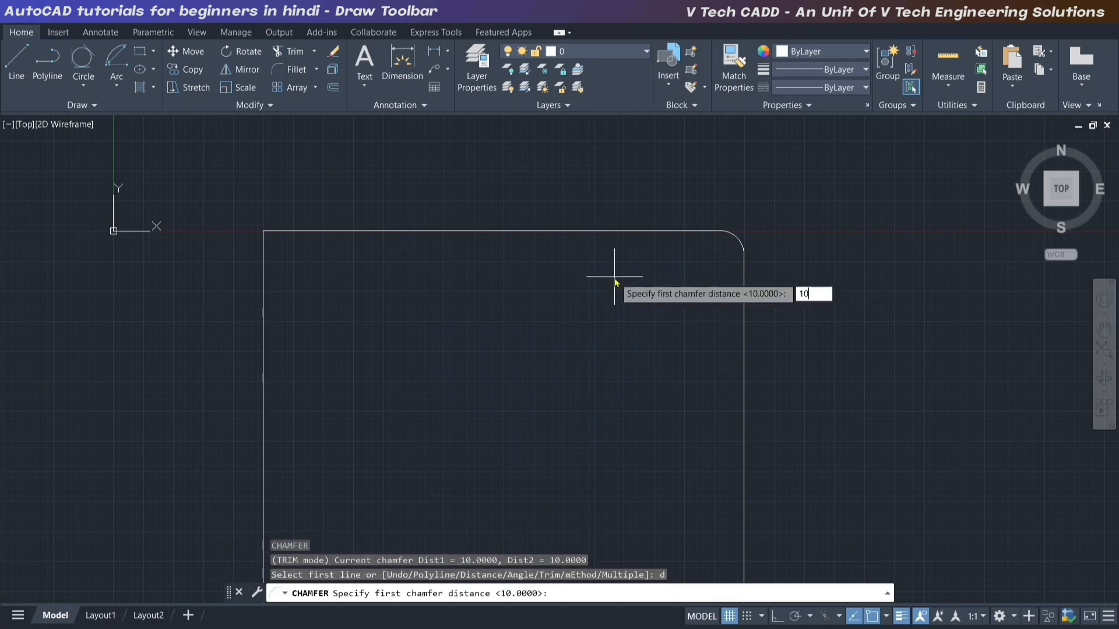
pyautogui.press('Return')
pyautogui.write('10')
pyautogui.press('Return')
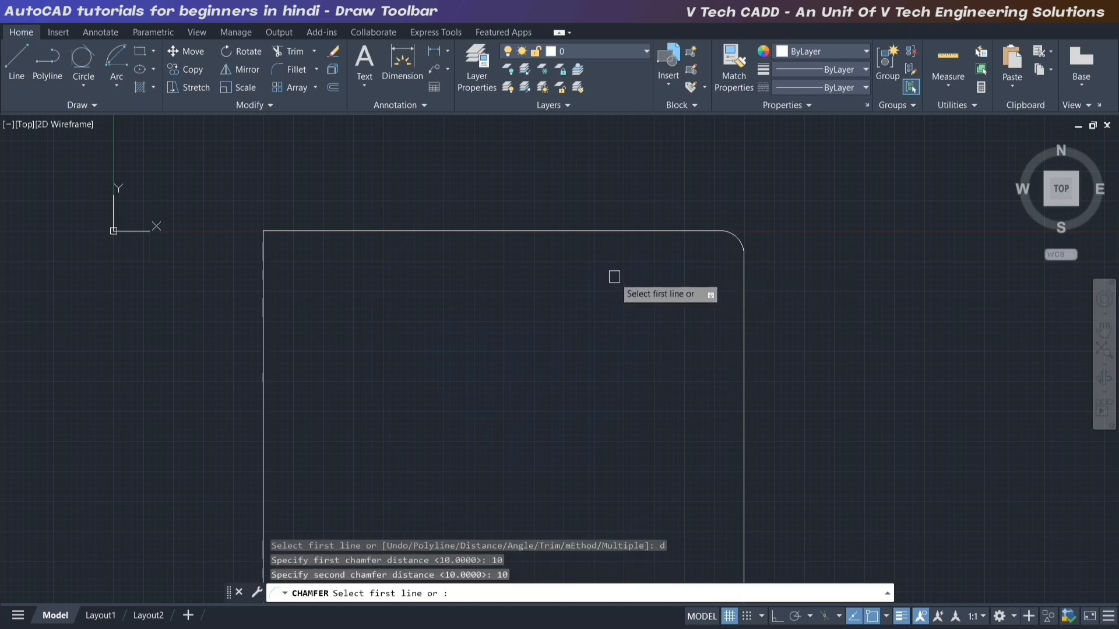
pyautogui.click(307, 230)
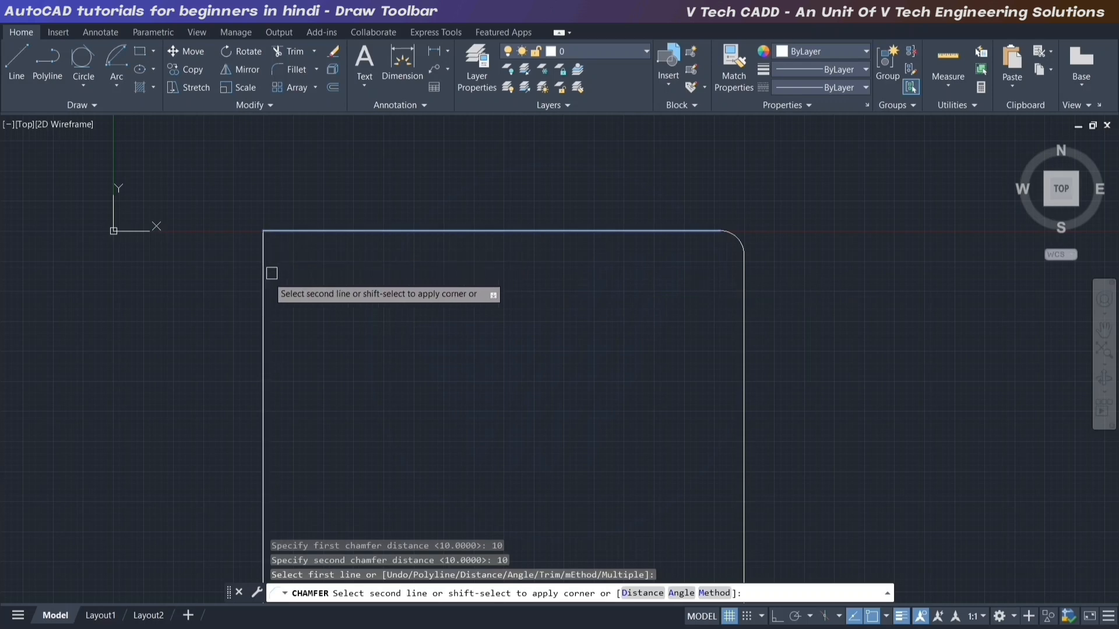
pyautogui.click(264, 270)
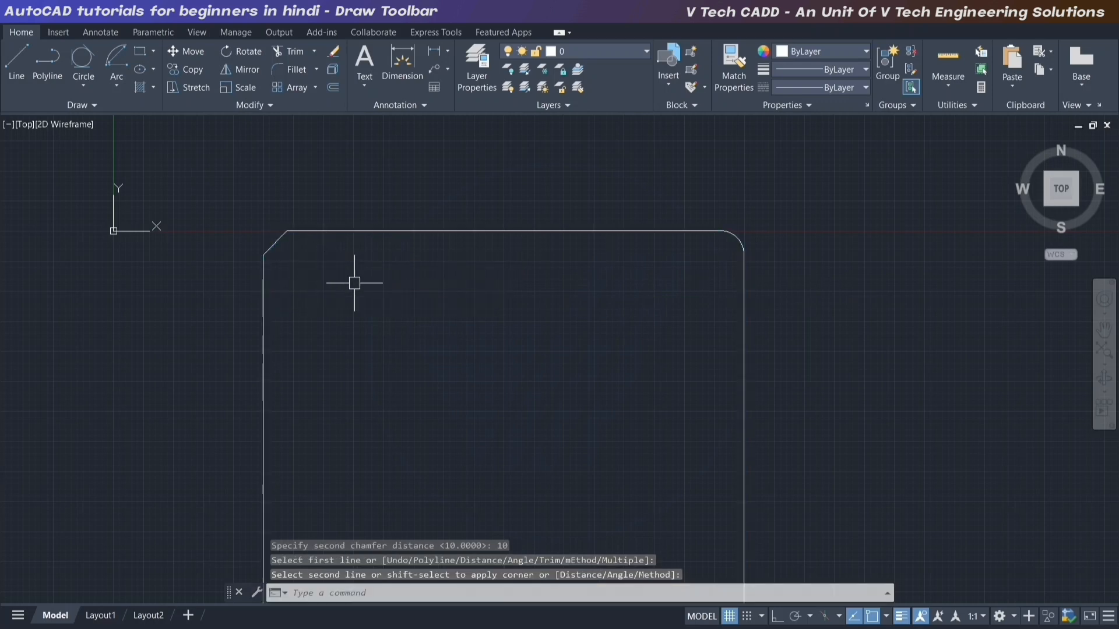
pyautogui.scroll(-2, 376, 259)
pyautogui.scroll(-1, 379, 257)
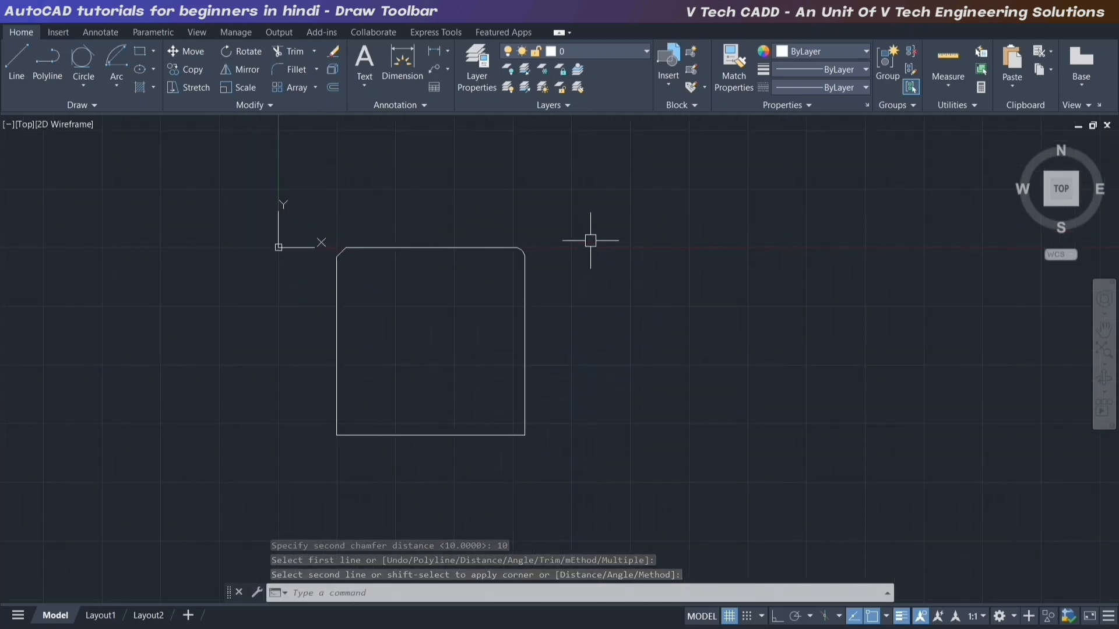
# - Erase the square with the filleted and chamfered corners
pyautogui.click(618, 230)
pyautogui.click(262, 480)
pyautogui.press('Delete')
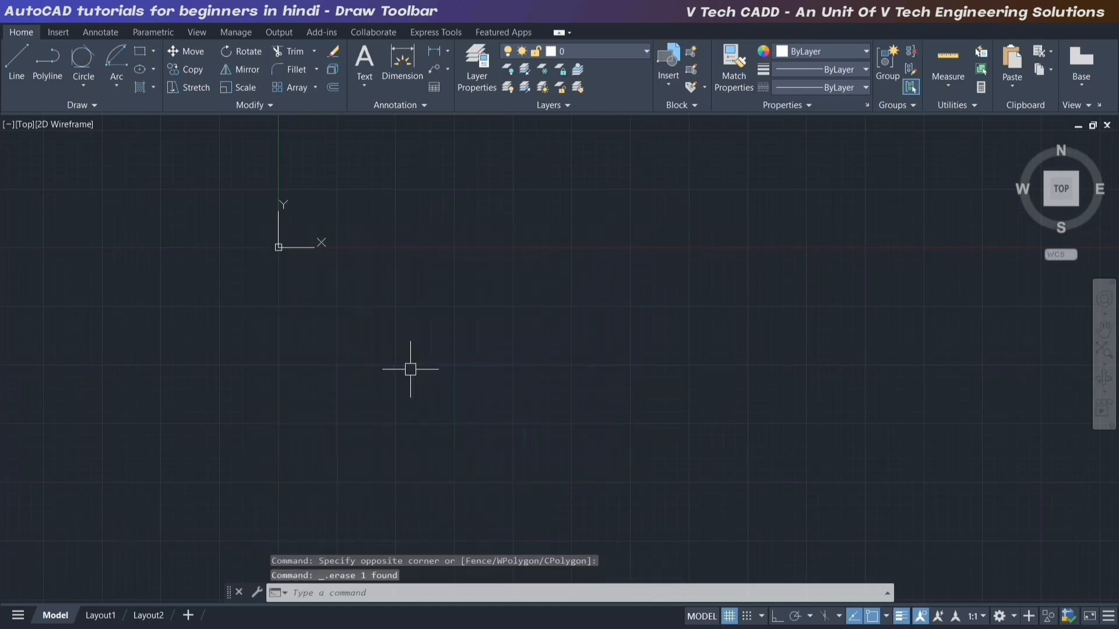
# - Start a new rectangle and set its Fillet option to a radius of 10
pyautogui.middleClick(472, 297)
pyautogui.middleClick(470, 297)
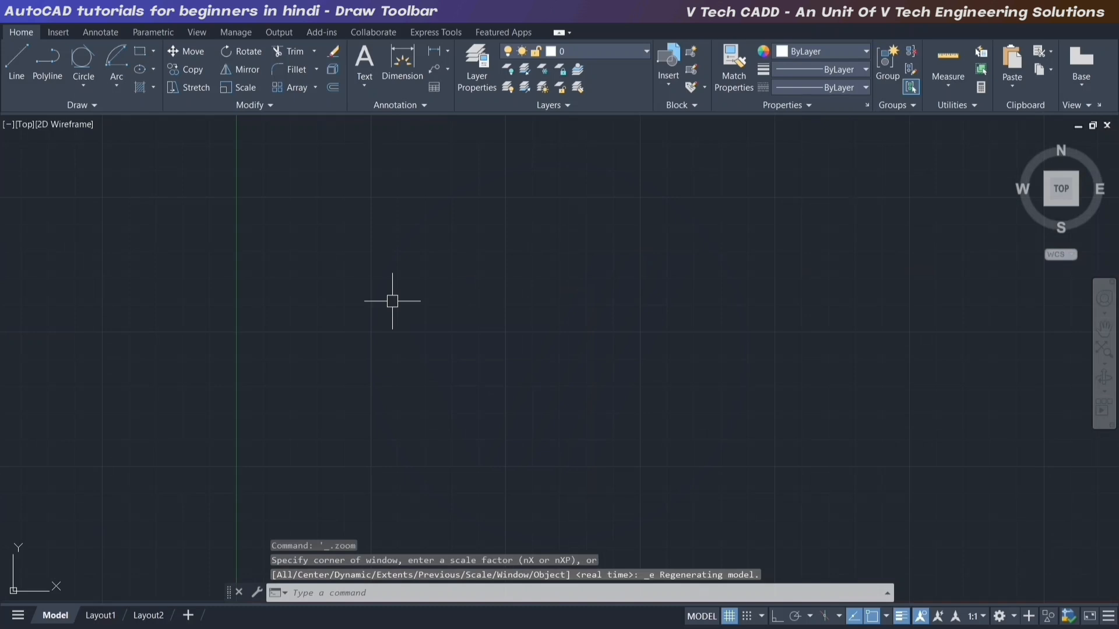
pyautogui.write('REC')
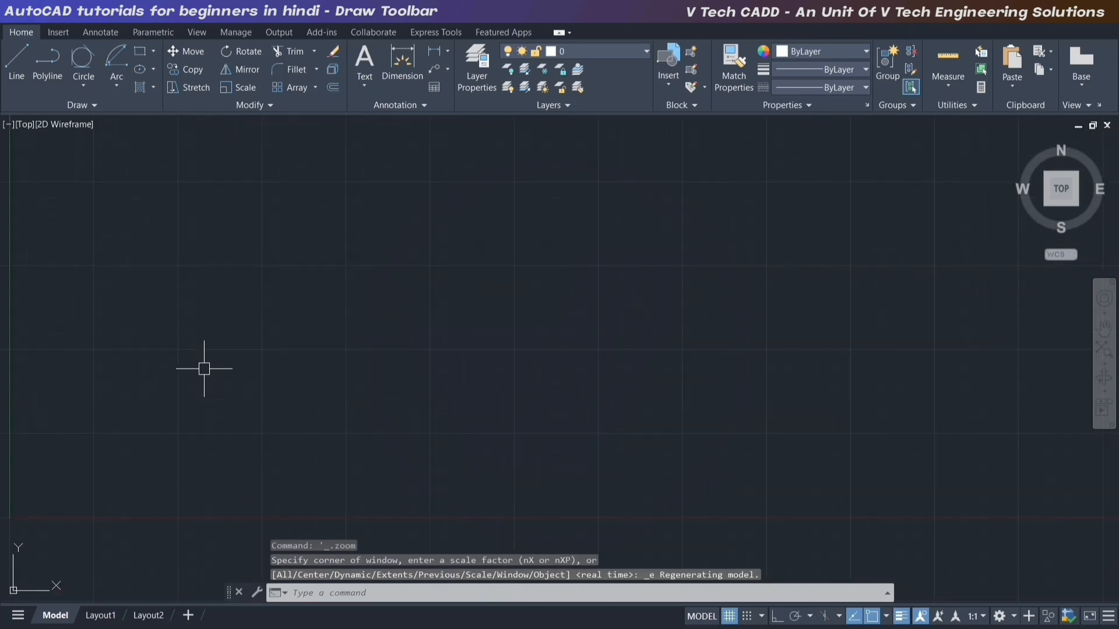
pyautogui.press('Return')
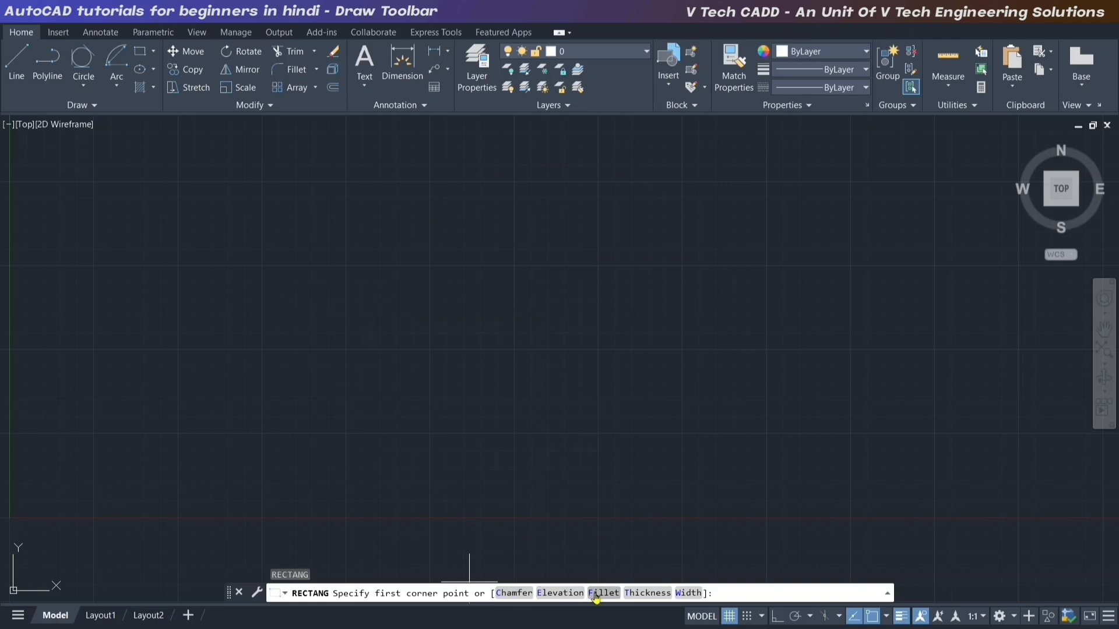
pyautogui.write('f')
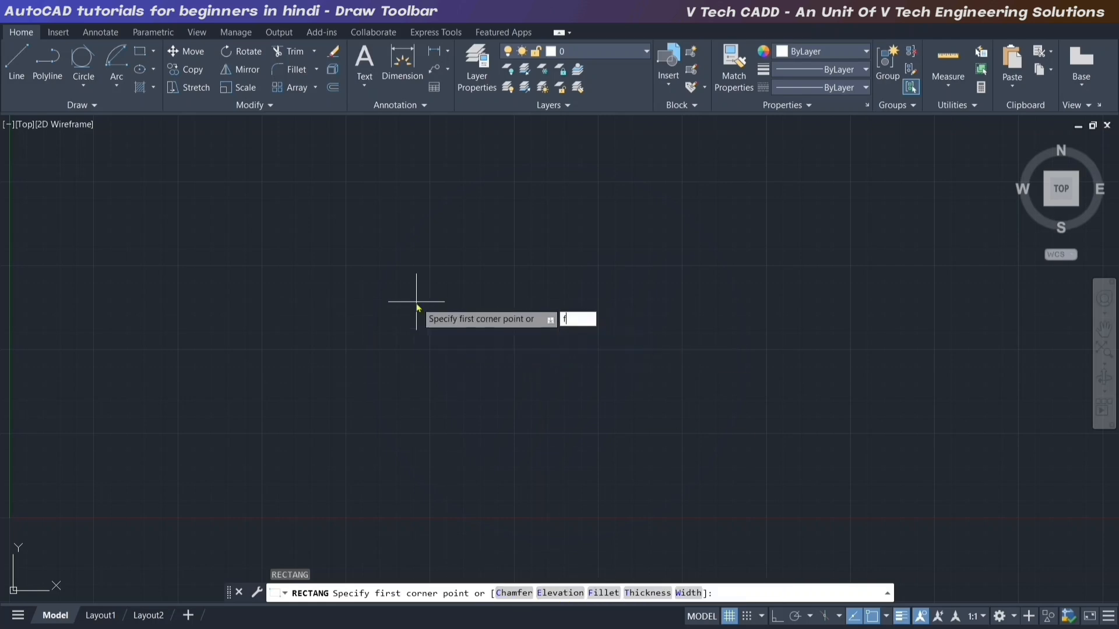
pyautogui.press('Return')
pyautogui.write('10')
pyautogui.press('Return')
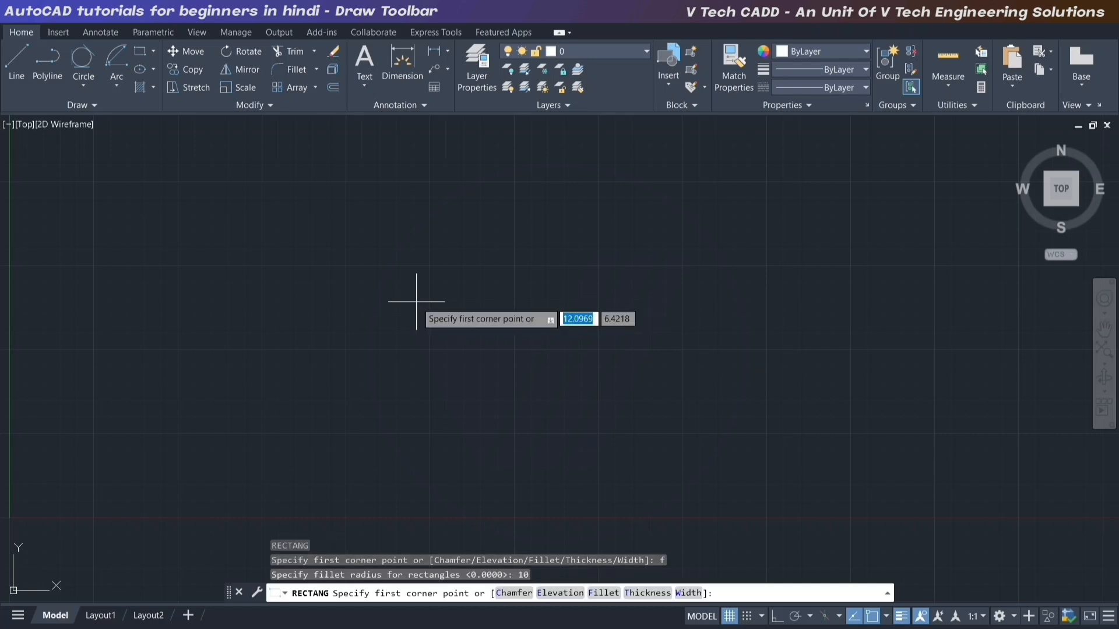
# - Draw the rounded rectangle using the Dimensions option, with length 200 and width 200, extending down and right from its first corner
pyautogui.click(332, 242)
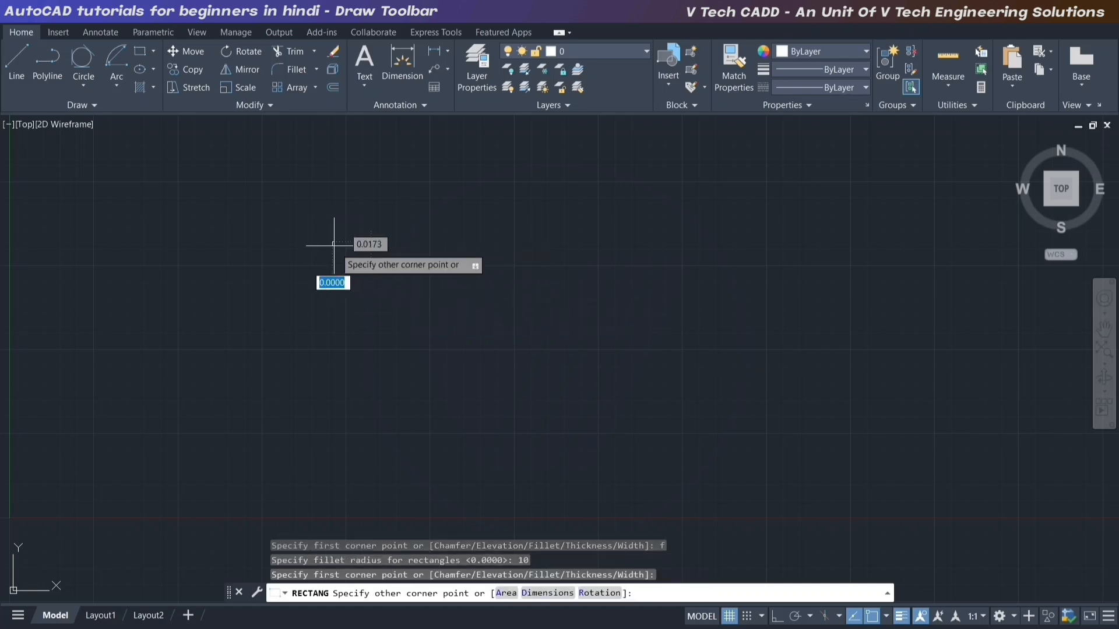
pyautogui.write('d')
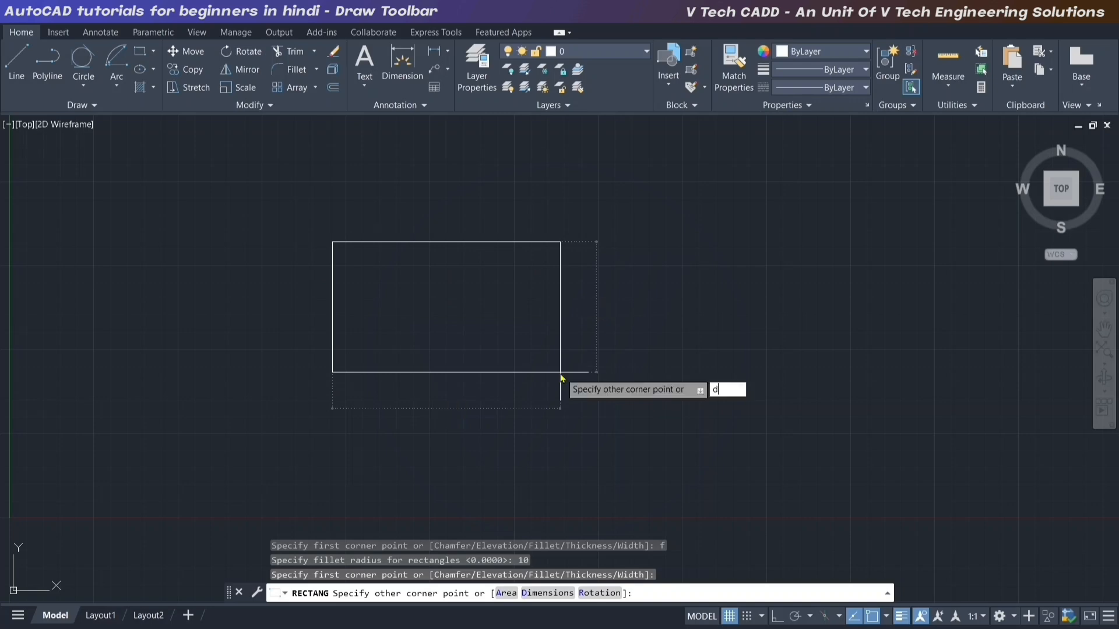
pyautogui.press('Return')
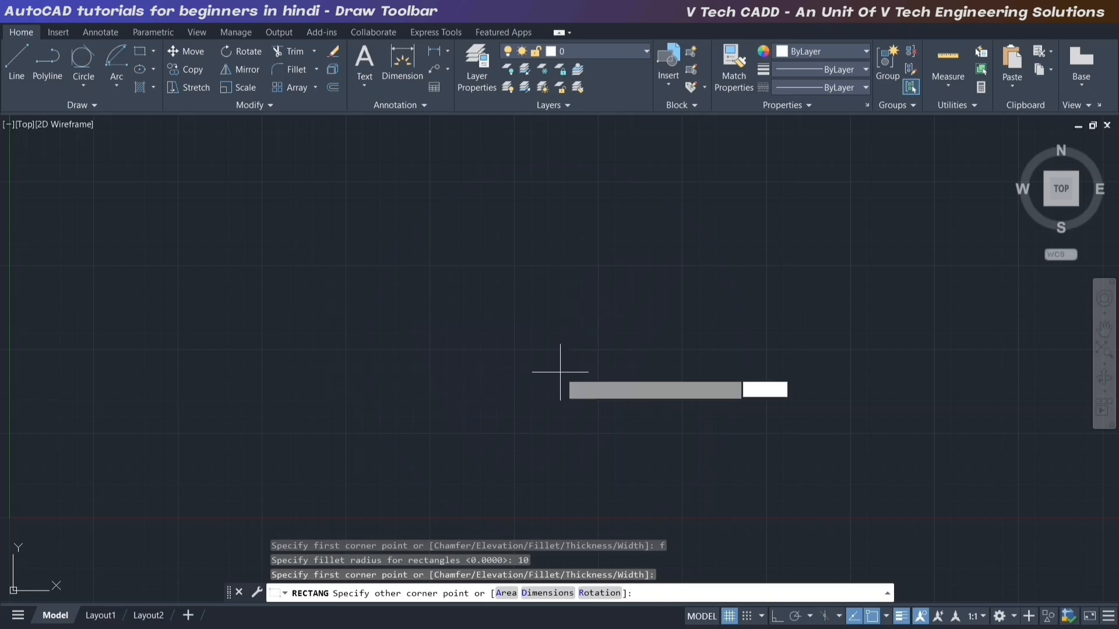
pyautogui.write('200')
pyautogui.press('Return')
pyautogui.write('20')
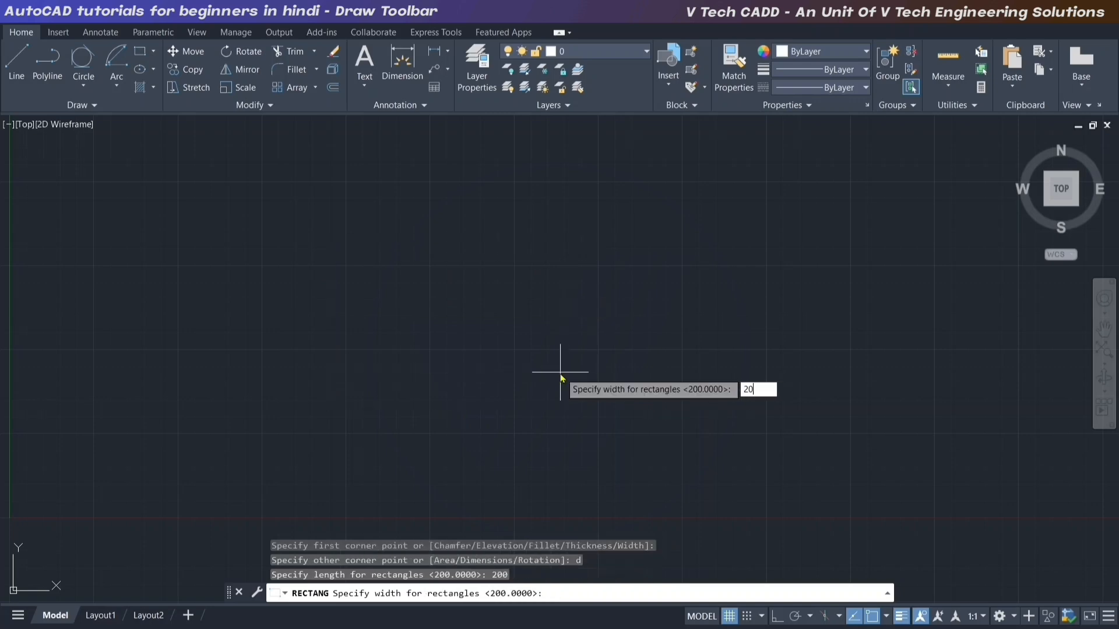
pyautogui.press('Return')
pyautogui.click(548, 373)
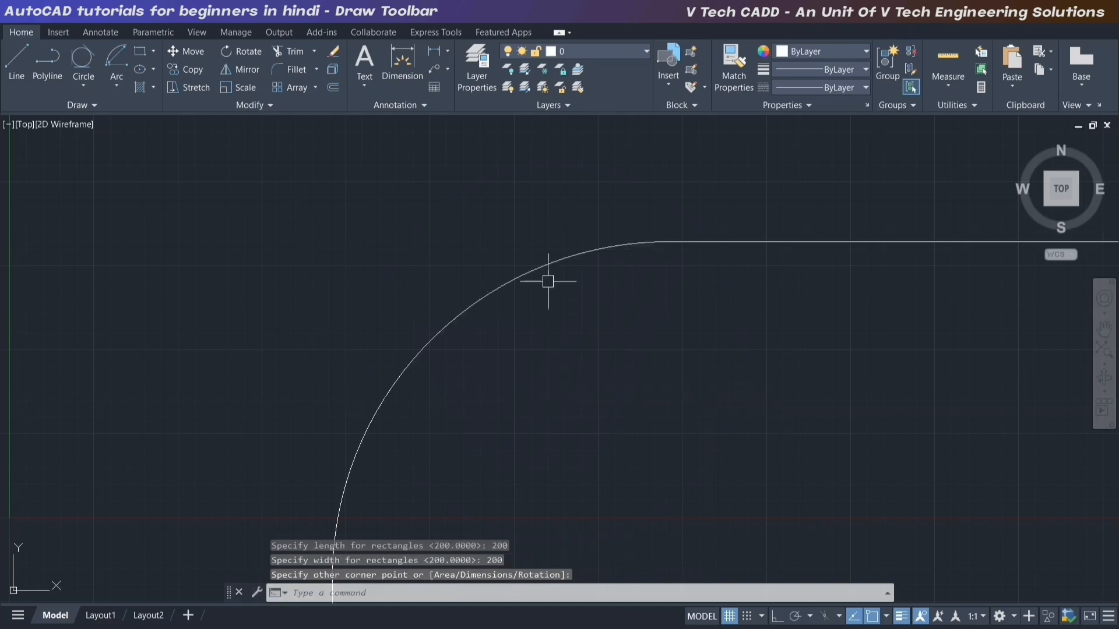
# - Move the rounded 200 by 200 square horizontally to the right, away from the origin
pyautogui.middleClick(433, 281)
pyautogui.middleClick(432, 280)
pyautogui.scroll(-2, 432, 280)
pyautogui.moveTo(543, 357); pyautogui.dragTo(539, 342, button='middle')
pyautogui.click(657, 392)
pyautogui.write('m')
pyautogui.press('Return')
pyautogui.click(488, 352)
pyautogui.click(658, 353)
pyautogui.moveTo(693, 360); pyautogui.dragTo(456, 392, button='middle')
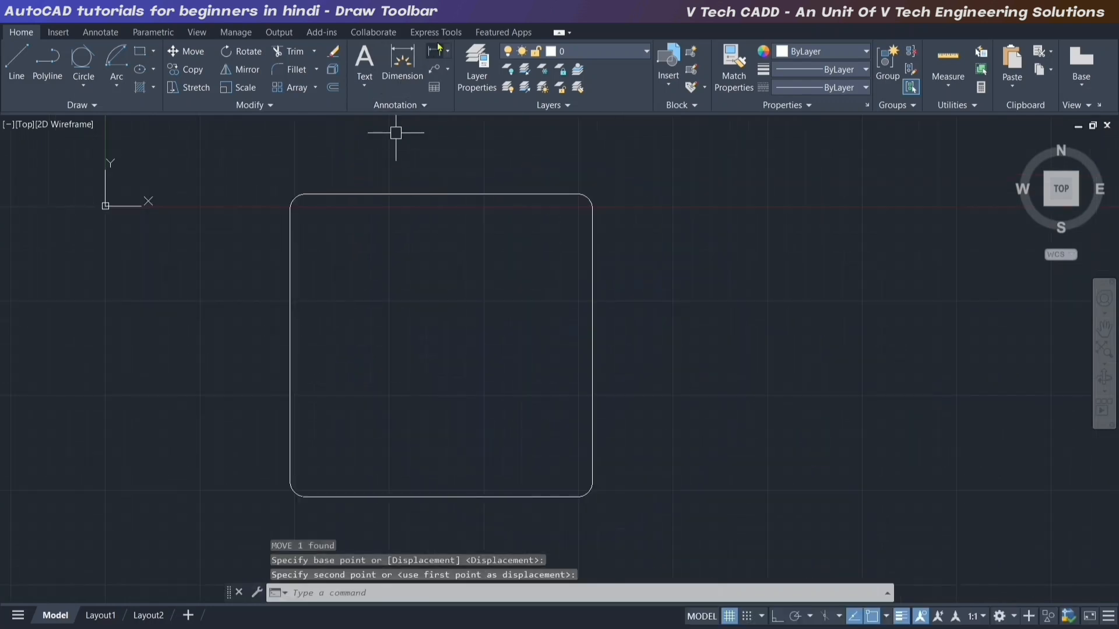
# - Add a radius dimension to the rounded square's top-right corner arc, placing it just outside the corner
pyautogui.click(447, 51)
pyautogui.click(463, 257)
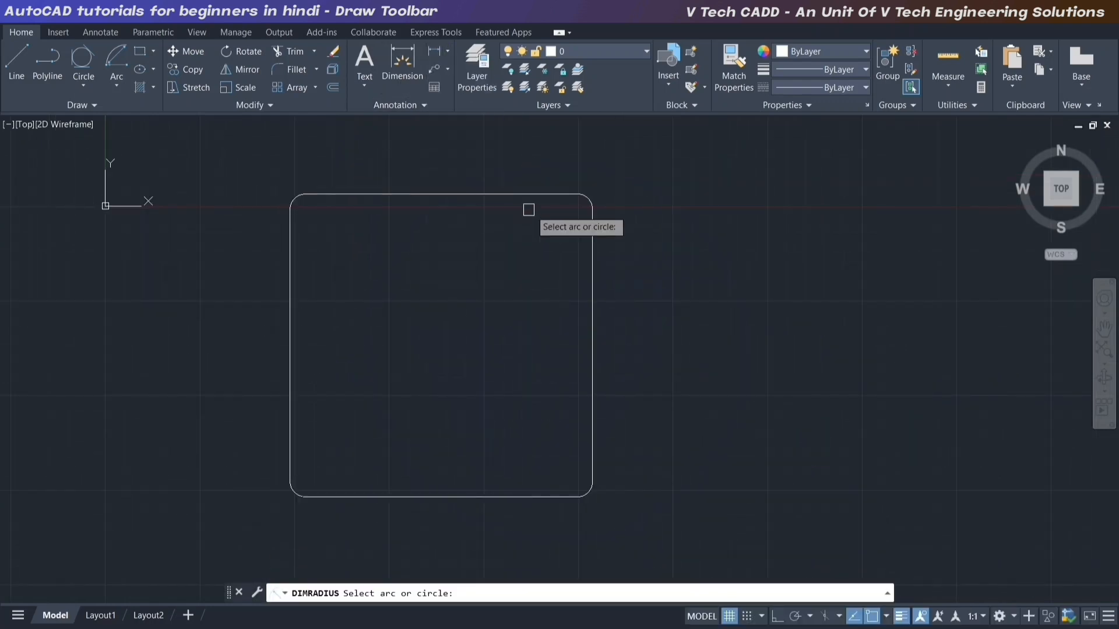
pyautogui.click(592, 199)
pyautogui.scroll(5, 633, 181)
pyautogui.scroll(-5, 636, 218)
pyautogui.click(635, 218)
pyautogui.scroll(-2, 635, 218)
# - Erase the rounded square together with its radius dimension
pyautogui.click(676, 187)
pyautogui.click(402, 417)
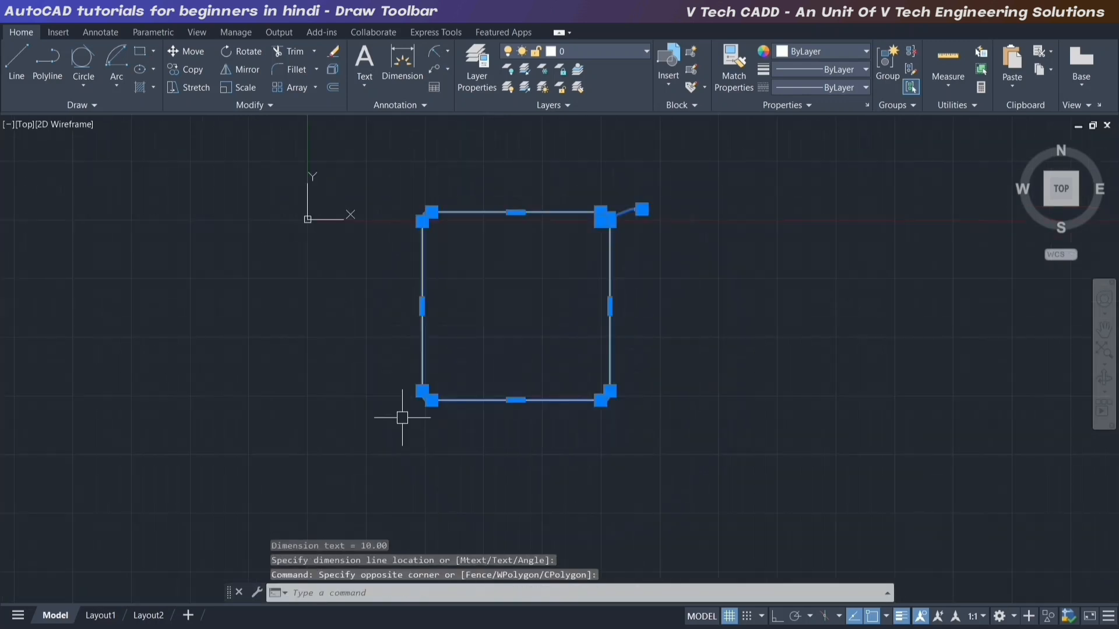
pyautogui.press('Delete')
# - Draw another 200 by 200 rectangle with the Dimensions option, keeping the Rectangle command's current fillet setting
pyautogui.click(1056, 194)
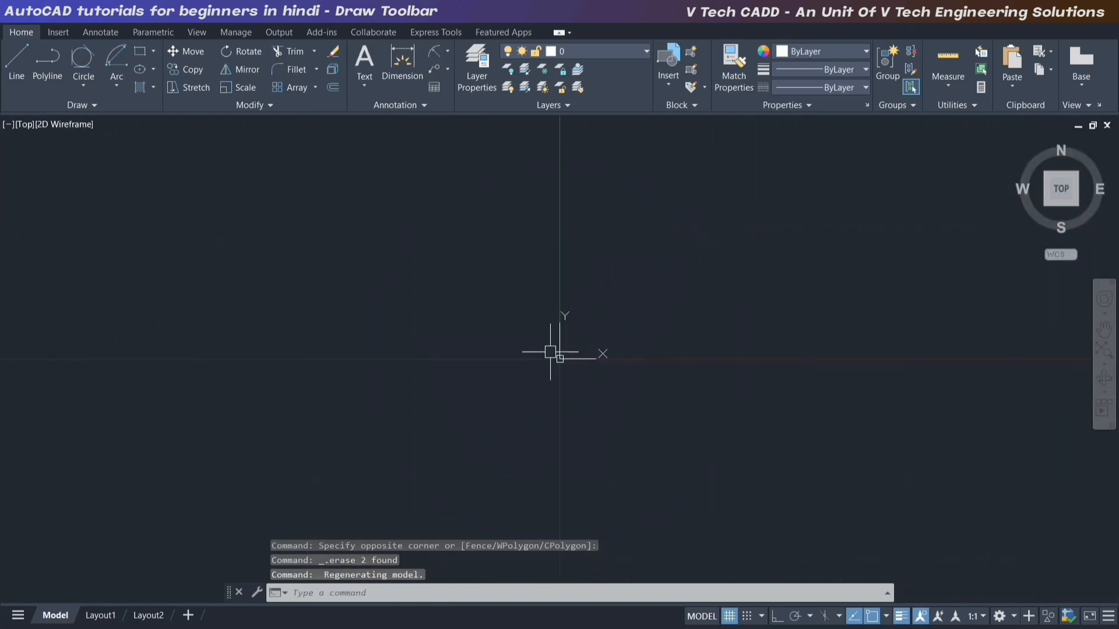
pyautogui.moveTo(129, 476); pyautogui.dragTo(342, 440, button='middle')
pyautogui.moveTo(212, 470); pyautogui.dragTo(203, 504, button='middle')
pyautogui.scroll(6, 249, 456)
pyautogui.moveTo(248, 455); pyautogui.dragTo(148, 460, button='middle')
pyautogui.write('re')
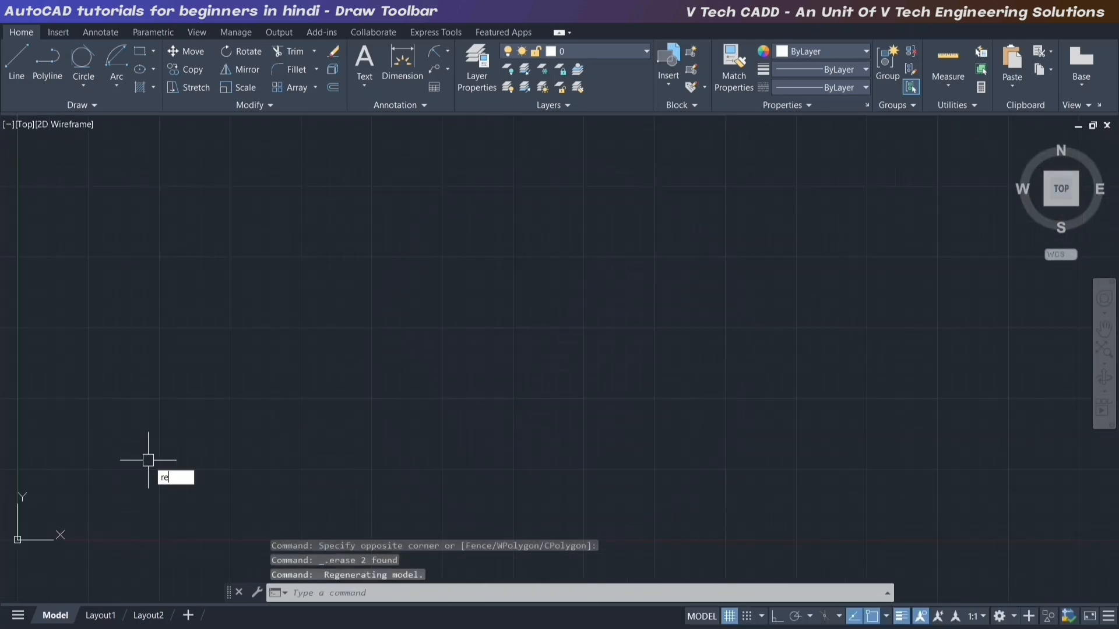
pyautogui.write('c')
pyautogui.press('Return')
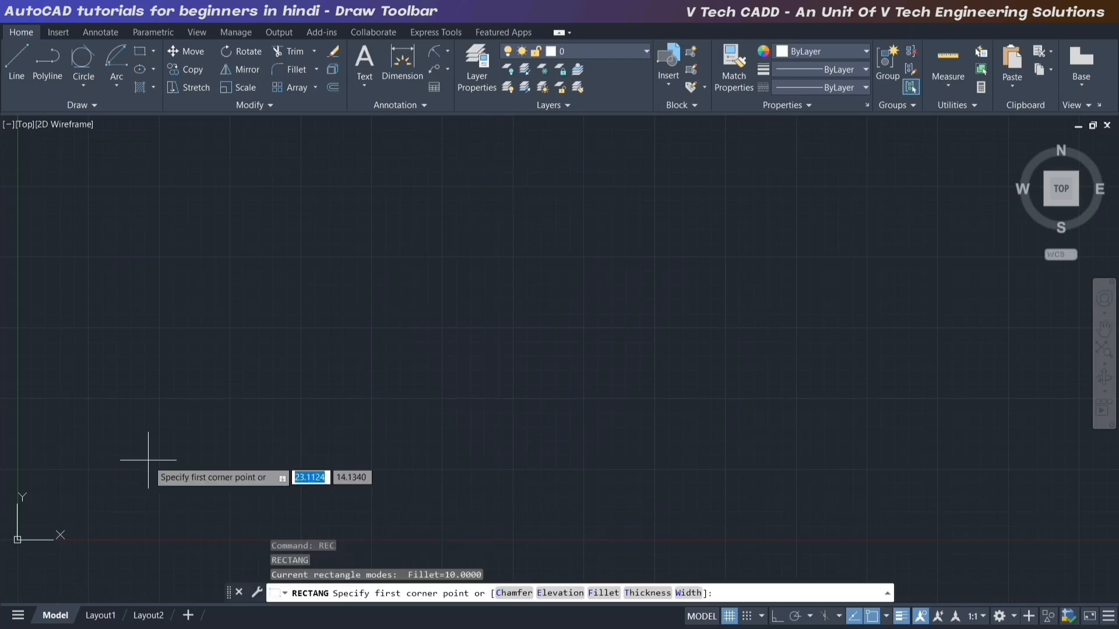
pyautogui.click(327, 227)
pyautogui.write('d')
pyautogui.press('Return')
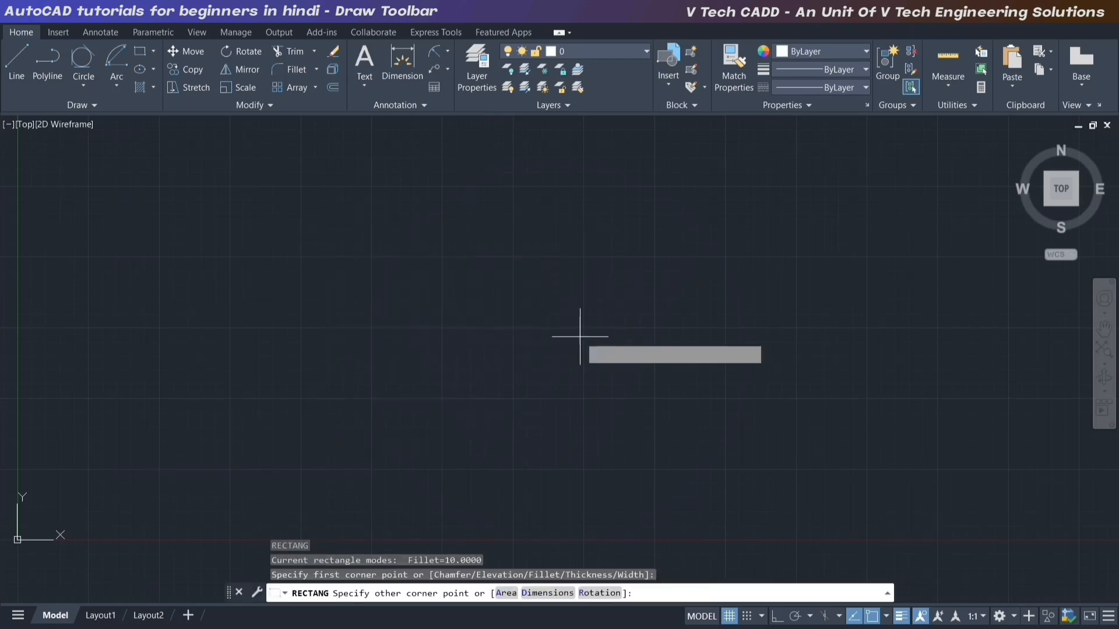
pyautogui.write('200')
pyautogui.press('Return')
pyautogui.write('20')
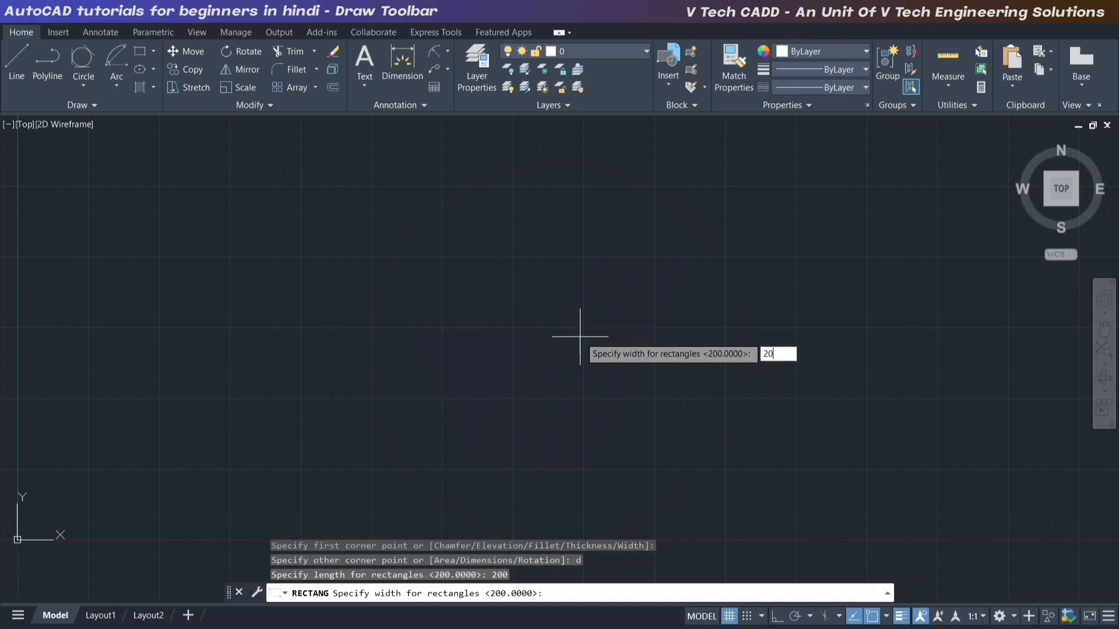
pyautogui.press('Return')
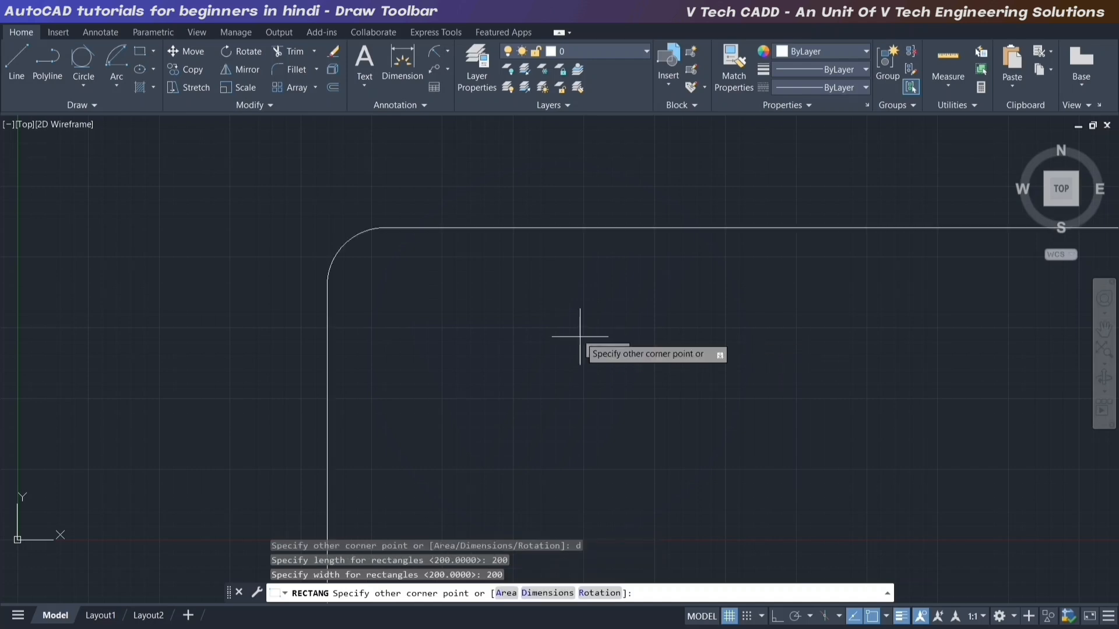
pyautogui.click(581, 335)
# - Erase the second rounded 200 by 200 square
pyautogui.scroll(-3, 474, 317)
pyautogui.scroll(-2, 400, 317)
pyautogui.moveTo(397, 320); pyautogui.dragTo(414, 299, button='middle')
pyautogui.click(625, 317)
pyautogui.click(577, 335)
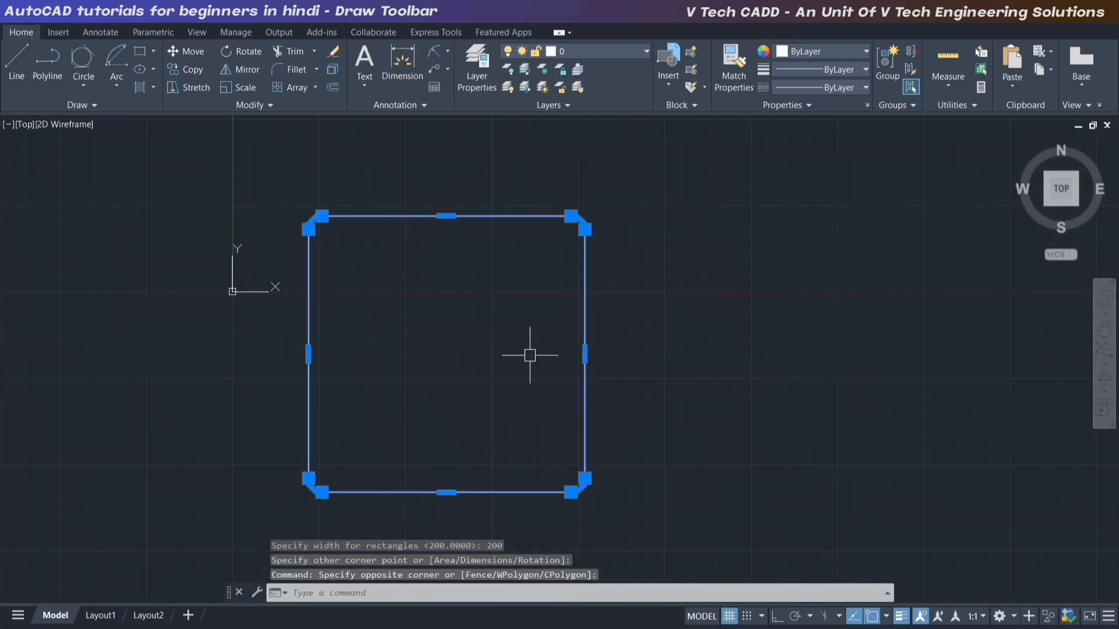
pyautogui.press('Delete')
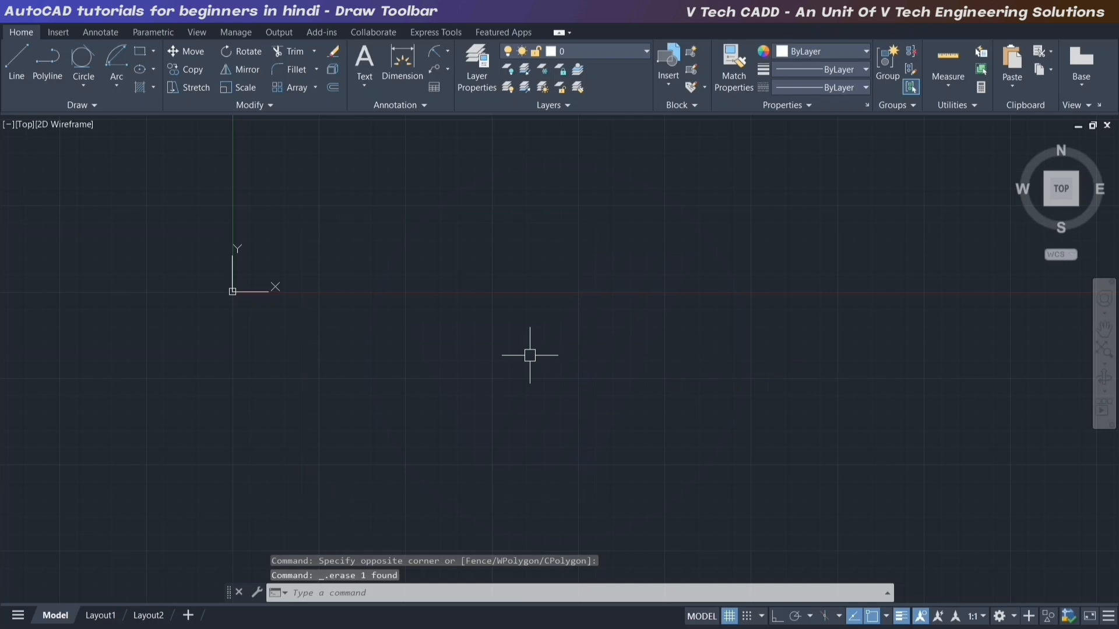
# - Reset the Rectangle command's fillet radius to 0 and draw a wide rectangle between two freely picked corners
pyautogui.write('REC')
pyautogui.press('Return')
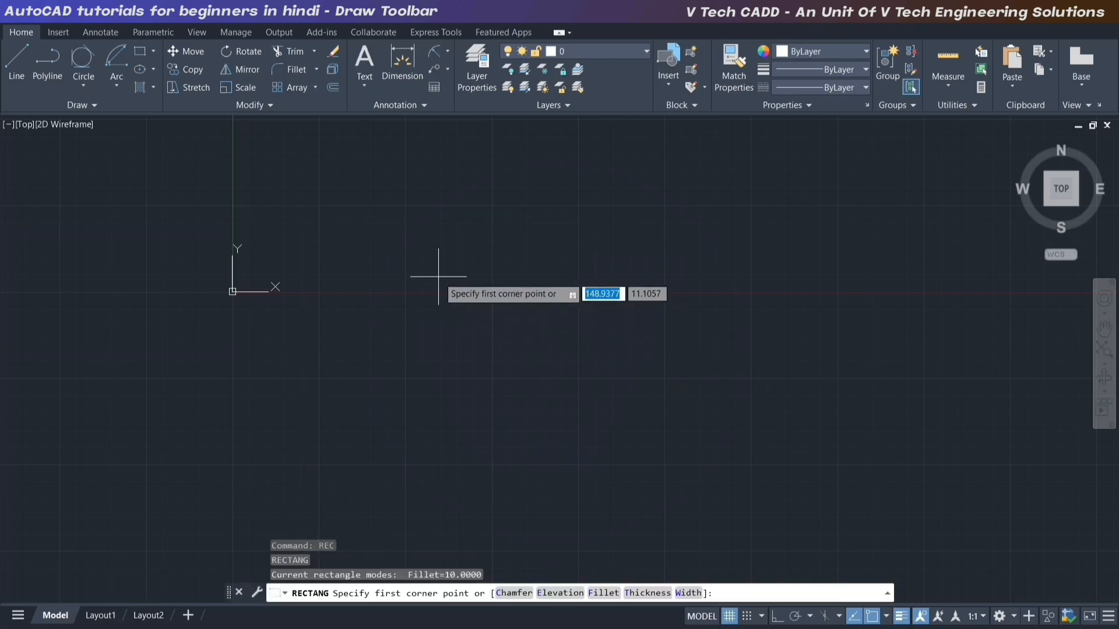
pyautogui.write('f')
pyautogui.press('Return')
pyautogui.write('0')
pyautogui.press('Return')
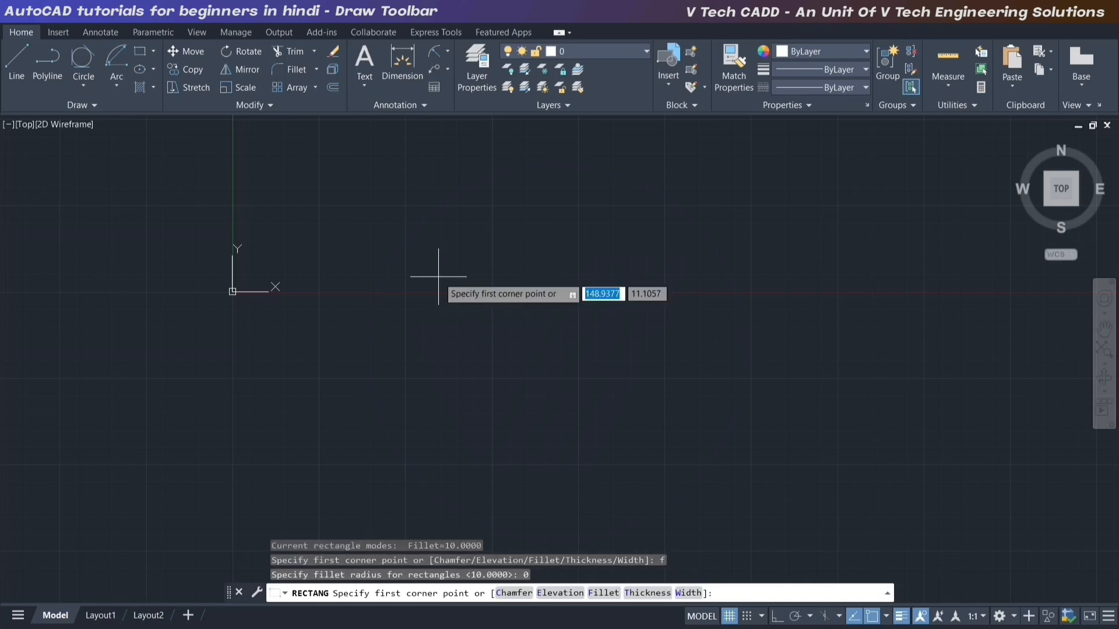
pyautogui.click(397, 253)
pyautogui.click(731, 375)
pyautogui.scroll(2, 619, 297)
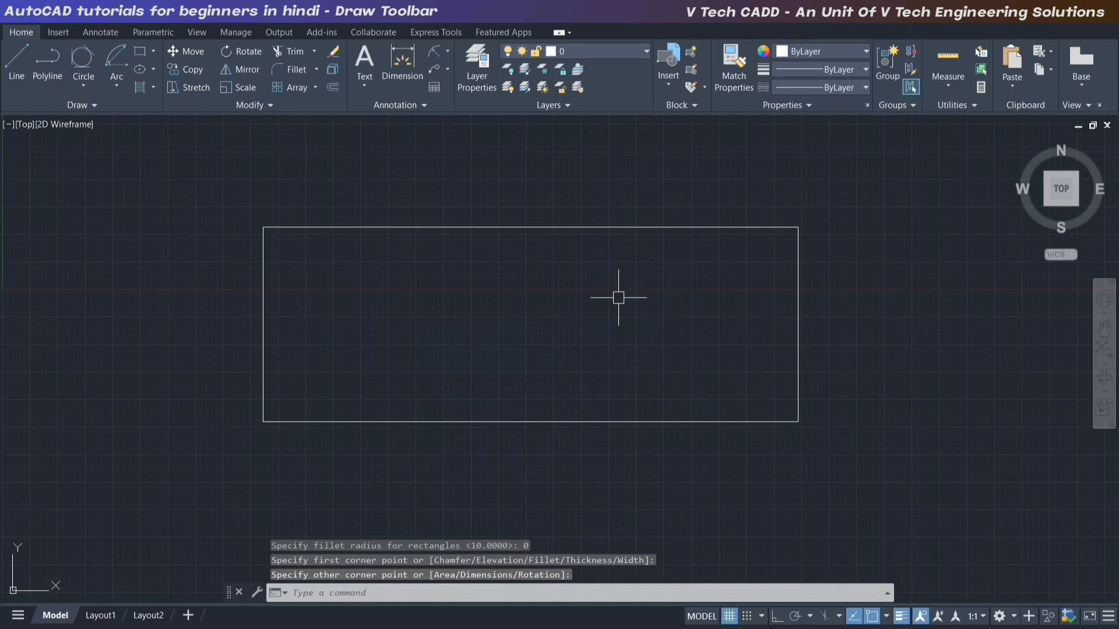
pyautogui.scroll(1, 744, 260)
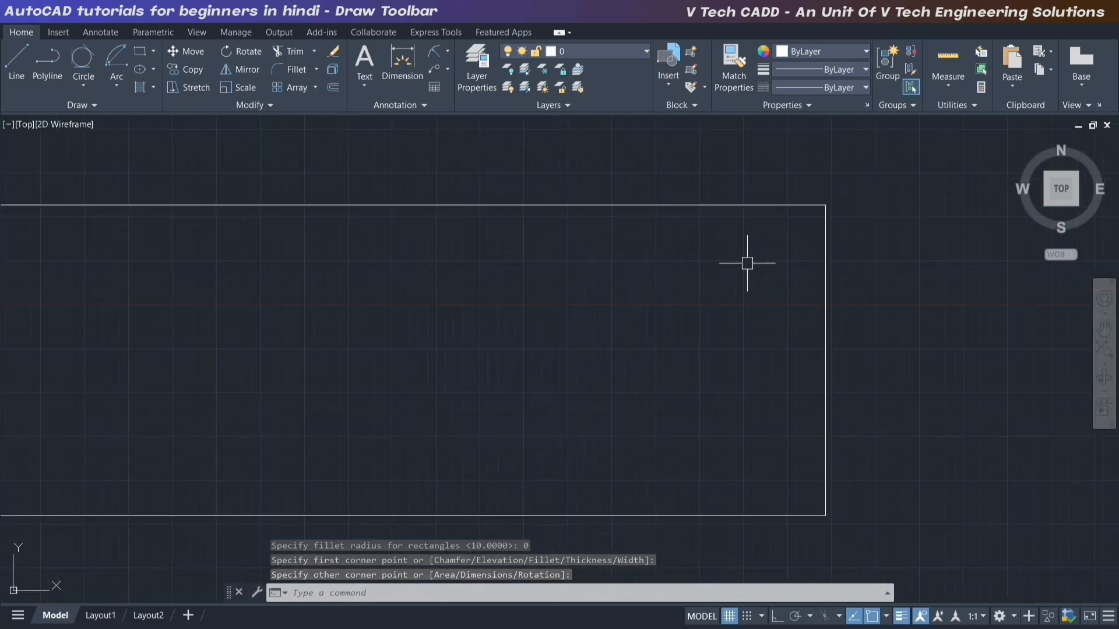
# - Erase the wide sharp-cornered rectangle
pyautogui.scroll(-3, 798, 235)
pyautogui.moveTo(775, 235)
pyautogui.mouseDown()
pyautogui.moveTo(721, 283)
pyautogui.moveTo(688, 273)
pyautogui.mouseUp()
pyautogui.press('Delete')
# - Start a new rectangle and set both distances of its Chamfer option to 10
pyautogui.write('c')
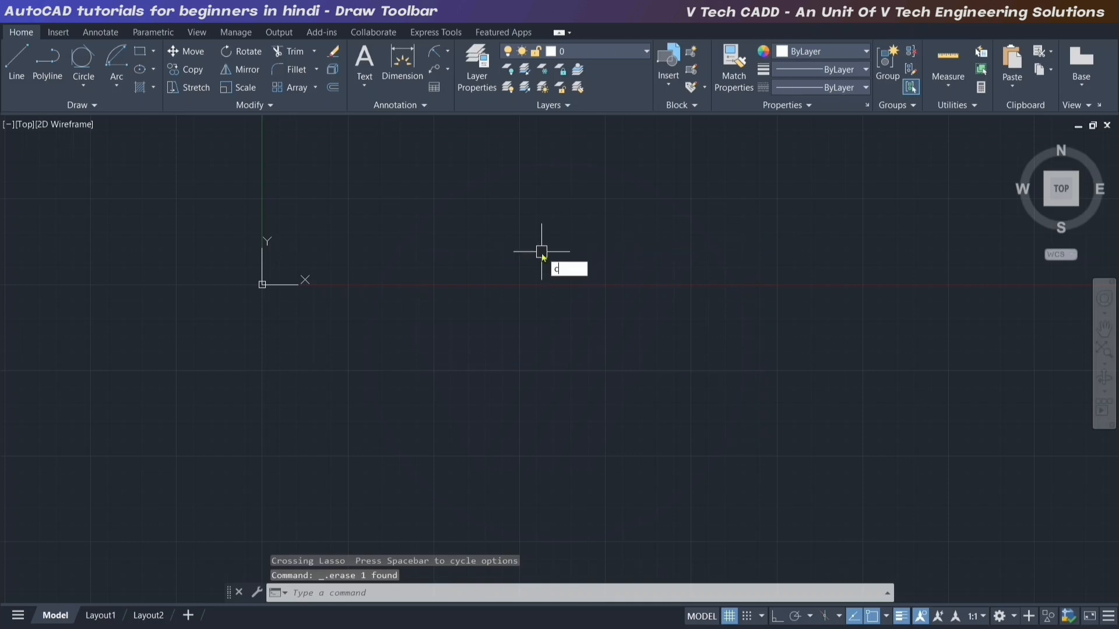
pyautogui.write('ec')
pyautogui.press('Return')
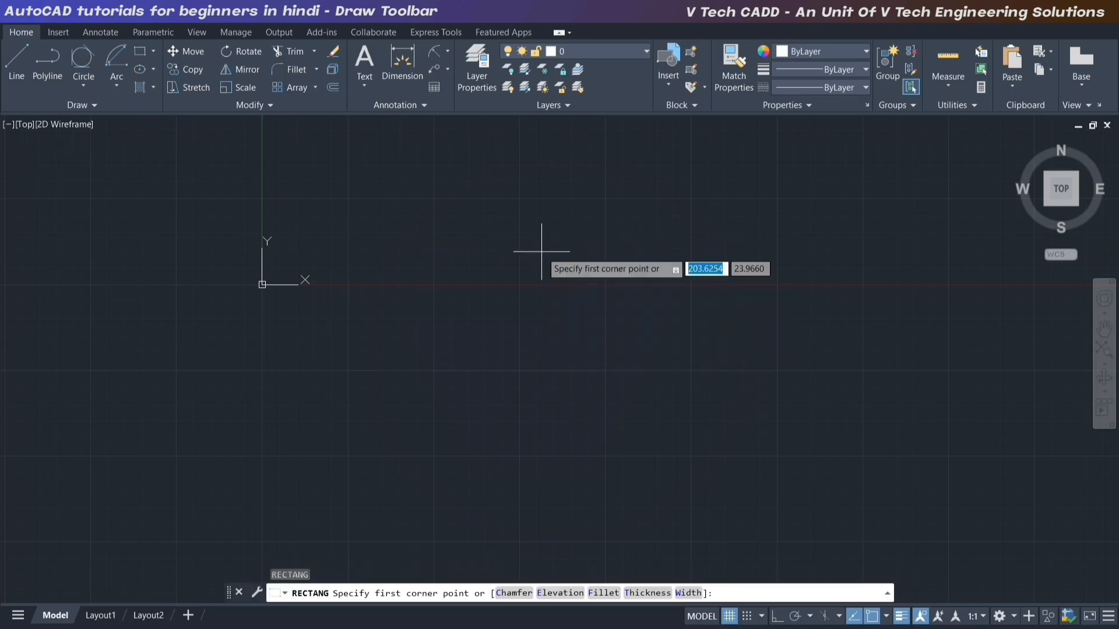
pyautogui.write('ch')
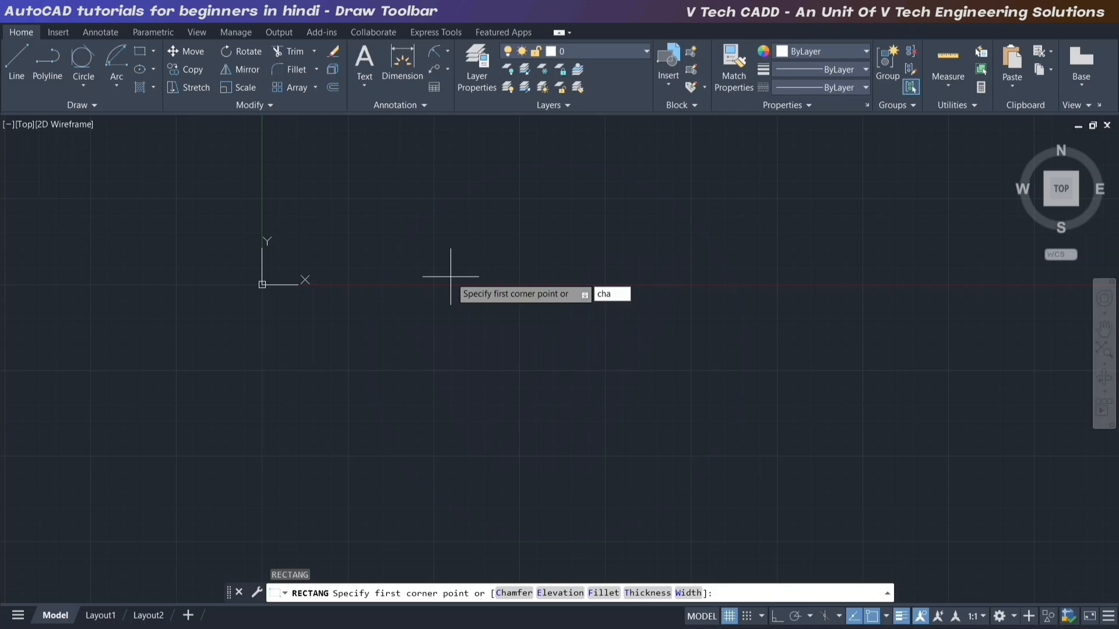
pyautogui.write('a')
pyautogui.press('Return')
pyautogui.write('d')
pyautogui.press('Return')
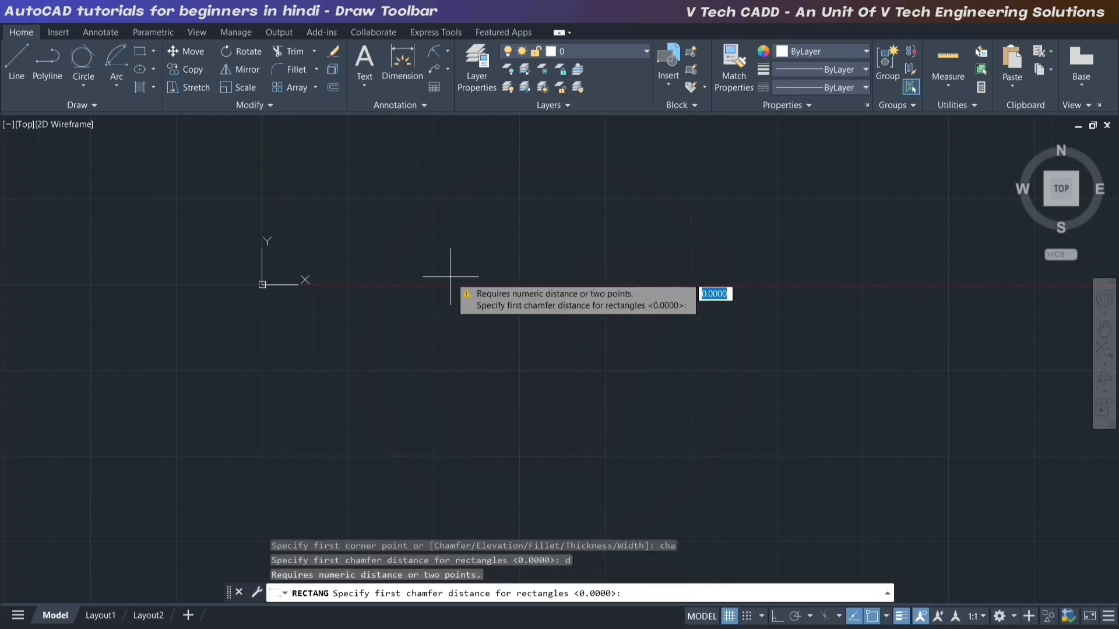
pyautogui.write('10')
pyautogui.press('Return')
pyautogui.write('1')
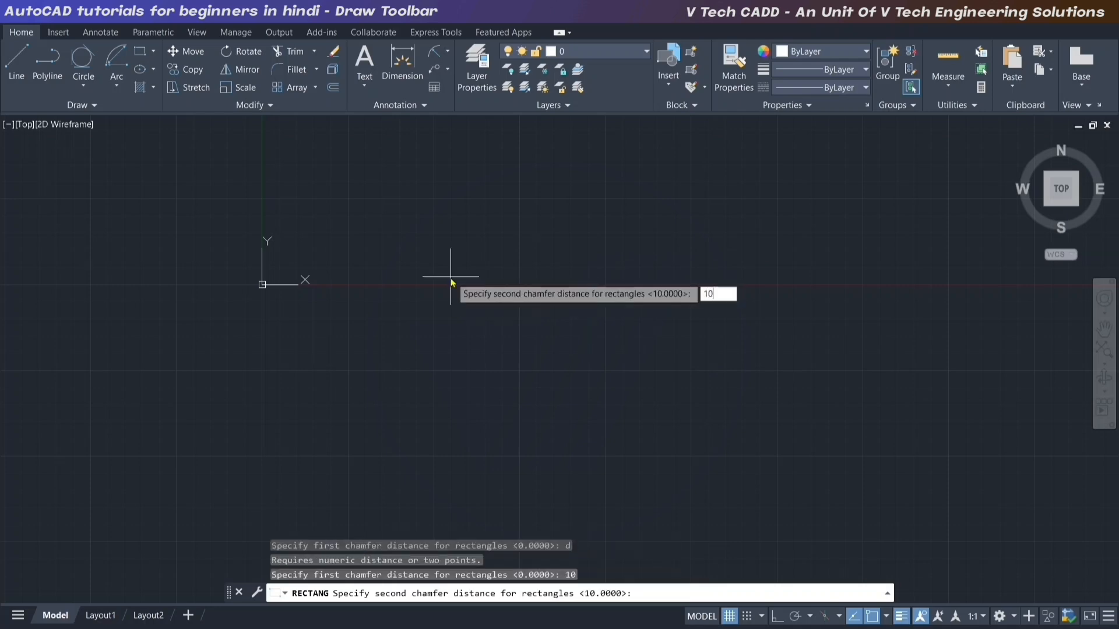
pyautogui.write('0')
pyautogui.press('Return')
# - Draw the chamfered rectangle between two freely picked corners, from upper left to lower right of the origin's right side
pyautogui.click(396, 242)
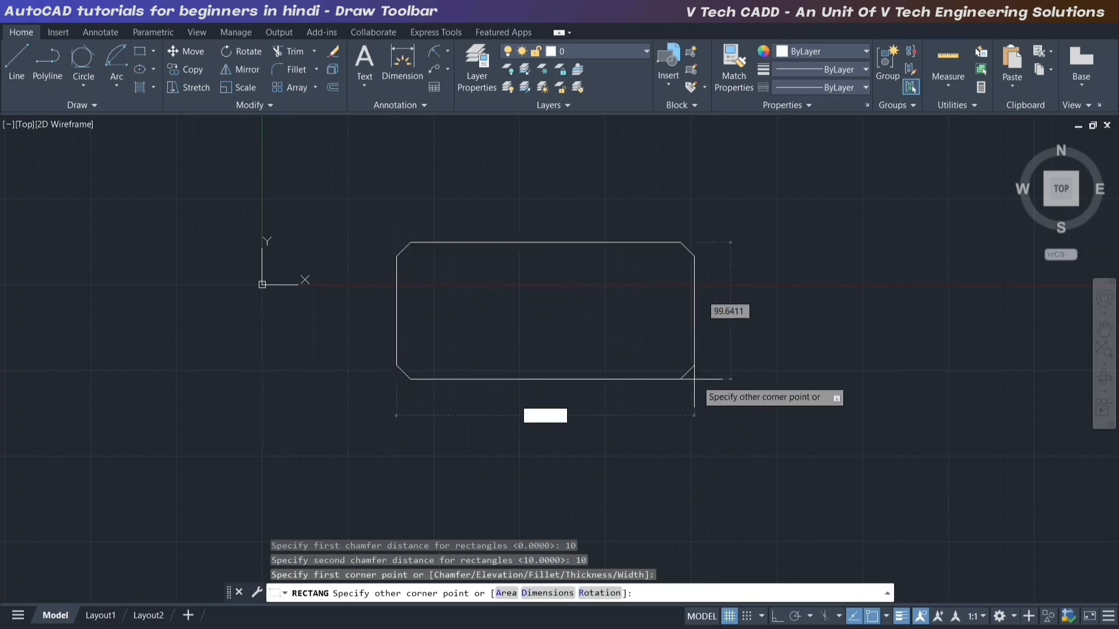
pyautogui.click(786, 440)
pyautogui.scroll(2, 647, 299)
pyautogui.moveTo(645, 299); pyautogui.dragTo(543, 268, button='middle')
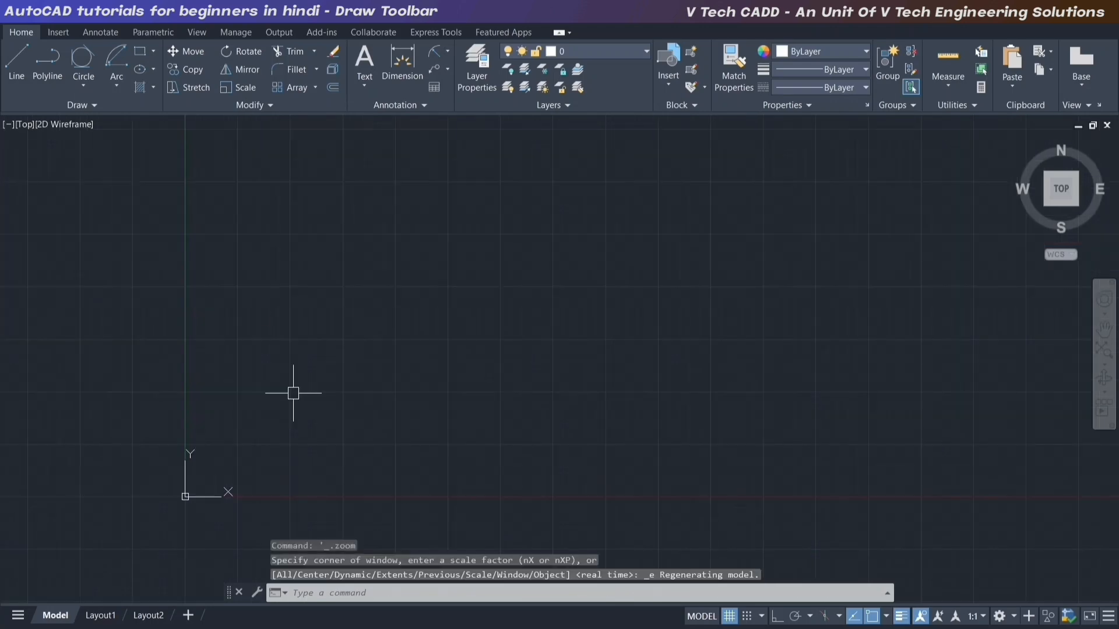
# - Draw a five-sided polygon inscribed in a circle of radius 250, centred at a free point in the empty drawing area
pyautogui.moveTo(264, 317); pyautogui.dragTo(191, 330, button='middle')
pyautogui.click(154, 51)
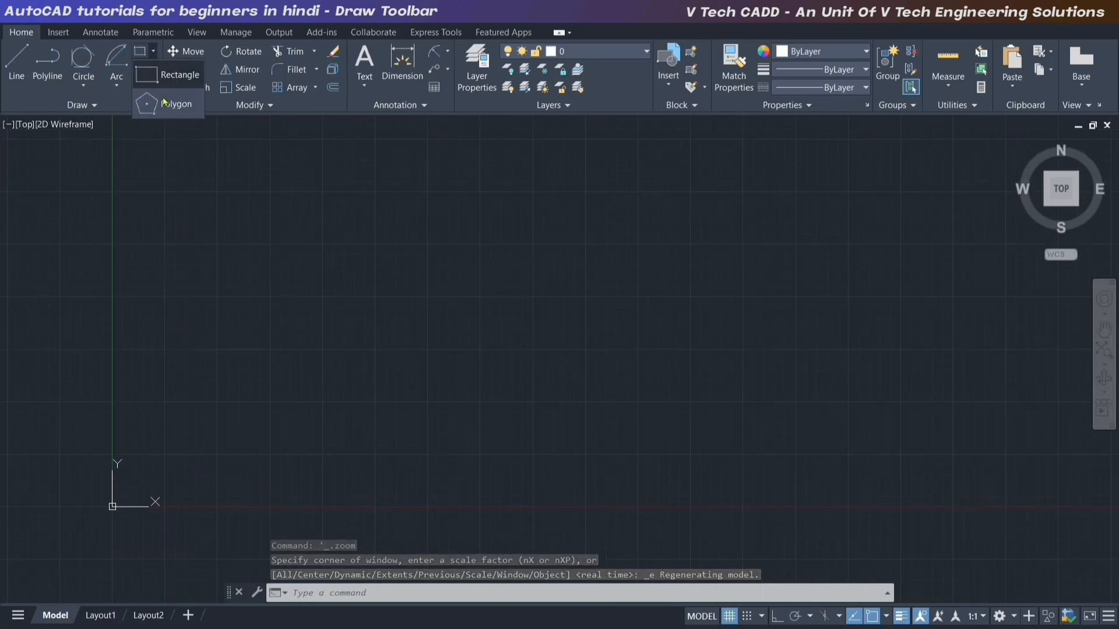
pyautogui.click(170, 105)
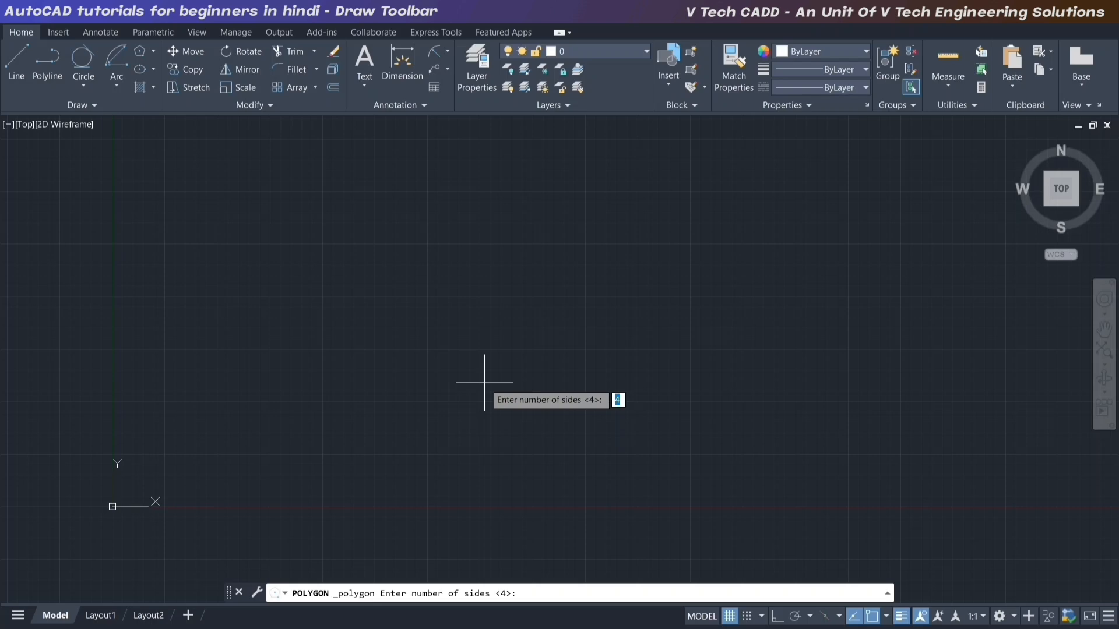
pyautogui.press('Return')
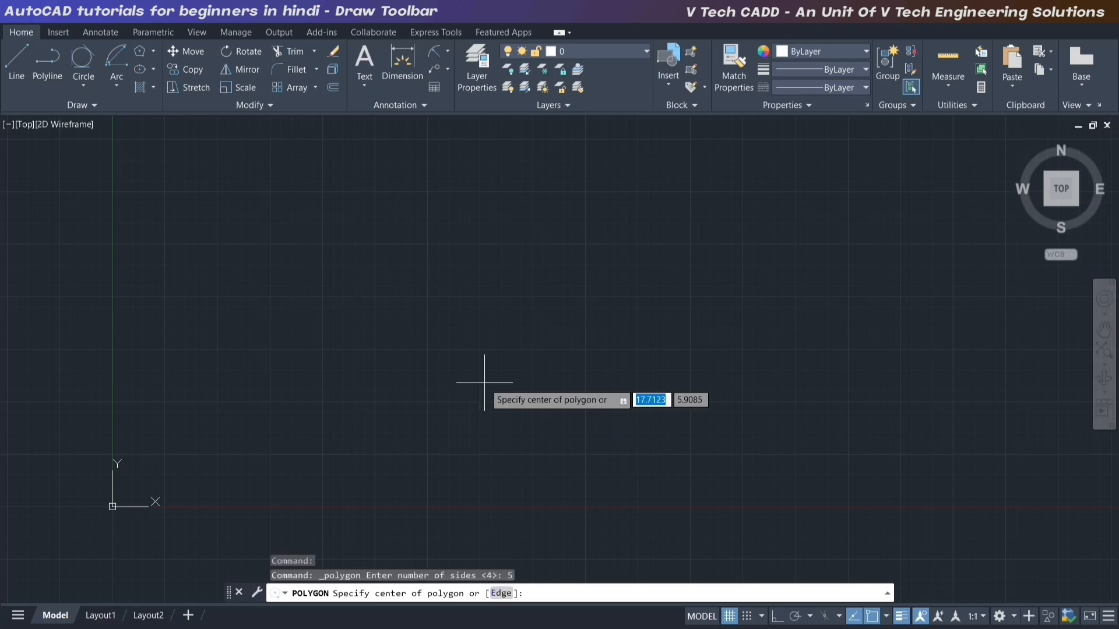
pyautogui.click(533, 349)
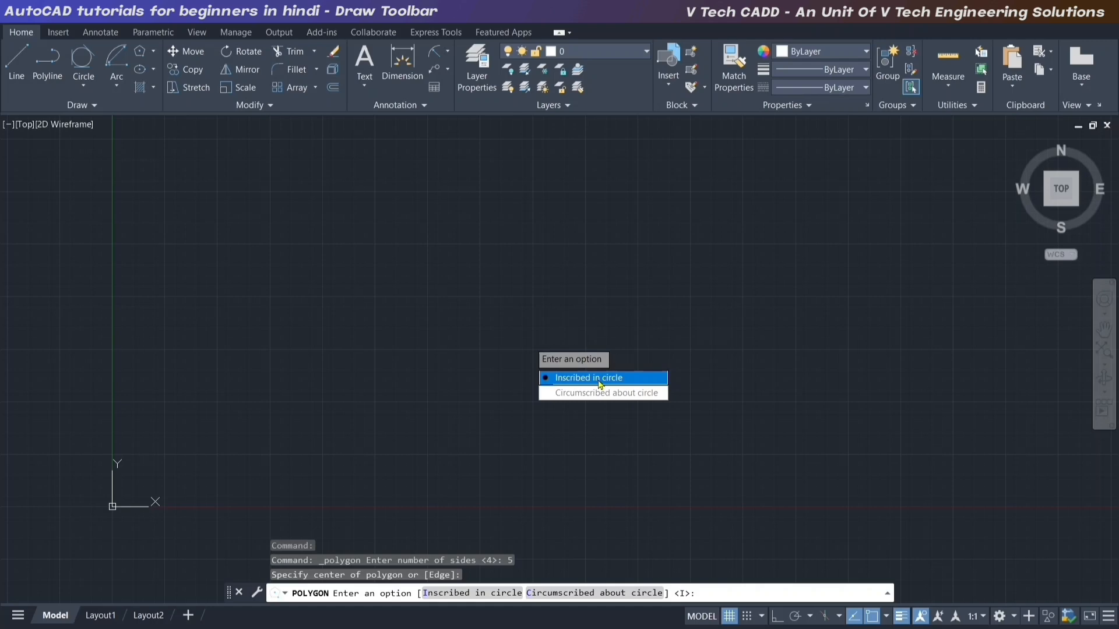
pyautogui.click(601, 378)
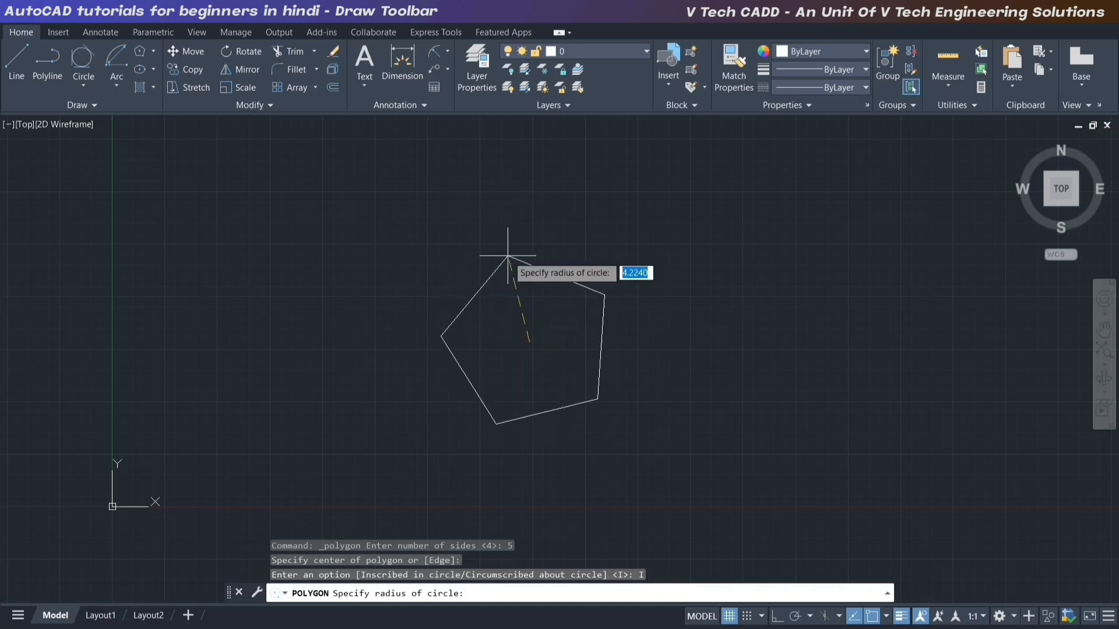
pyautogui.write('25')
pyautogui.press('Return')
pyautogui.middleClick(456, 274)
pyautogui.middleClick(456, 274)
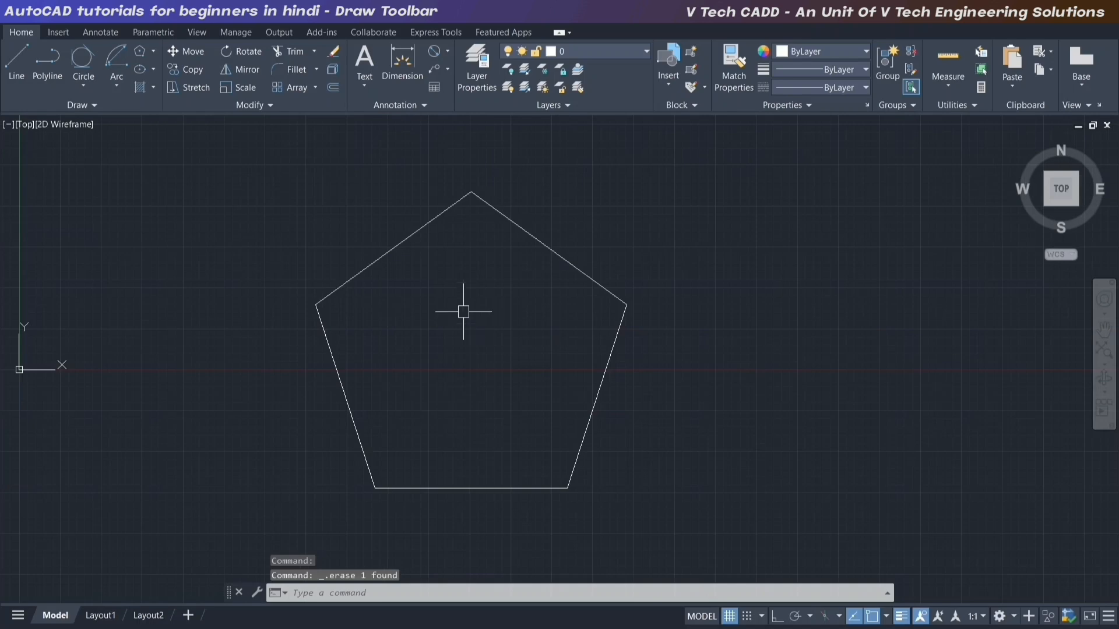
# - Draw a circle from the pentagon's centre through its top vertex
pyautogui.click(83, 86)
pyautogui.click(107, 111)
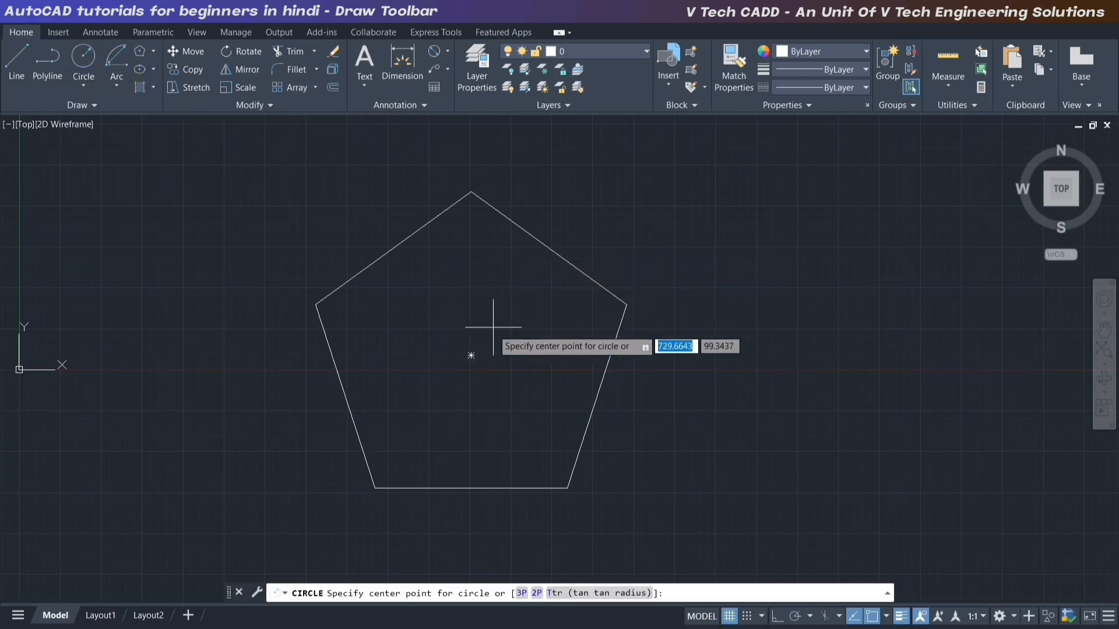
pyautogui.click(471, 355)
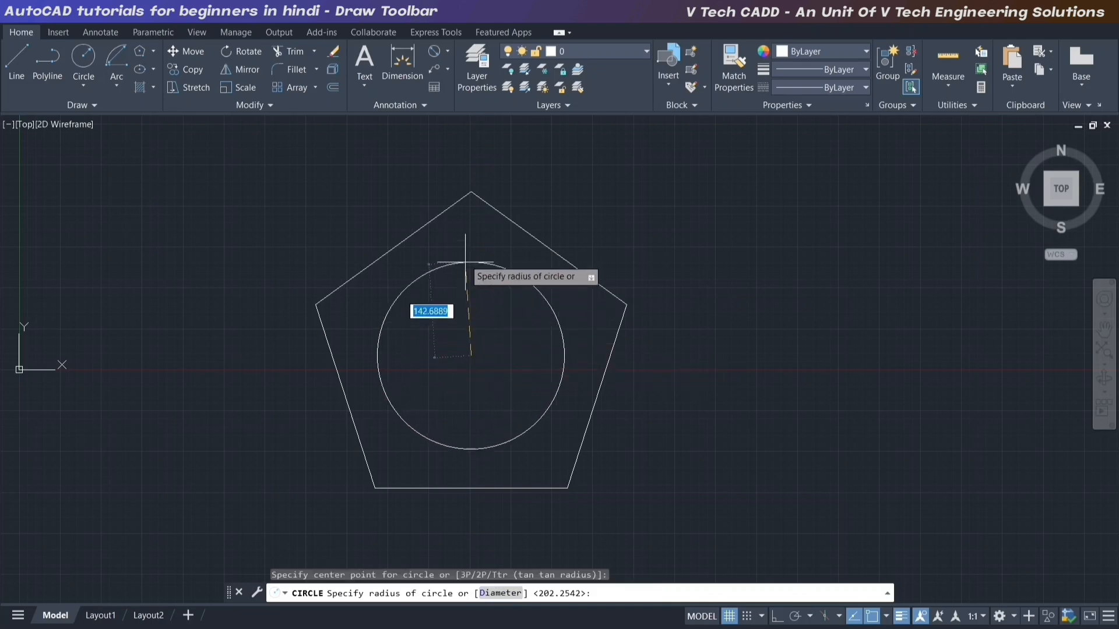
pyautogui.click(470, 193)
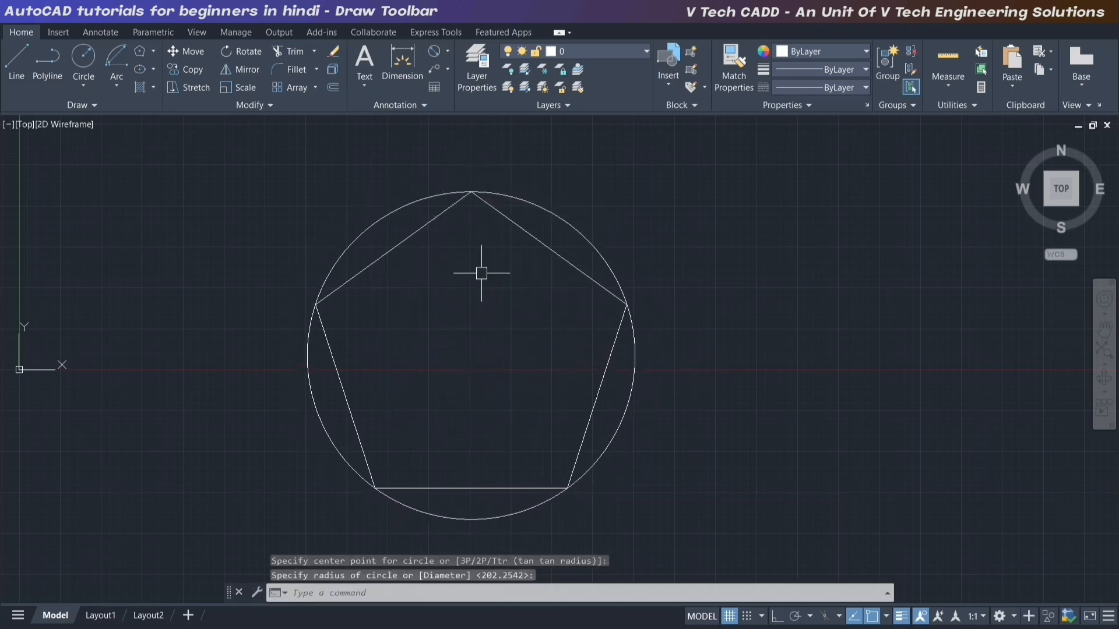
pyautogui.moveTo(488, 305); pyautogui.dragTo(520, 300, button='middle')
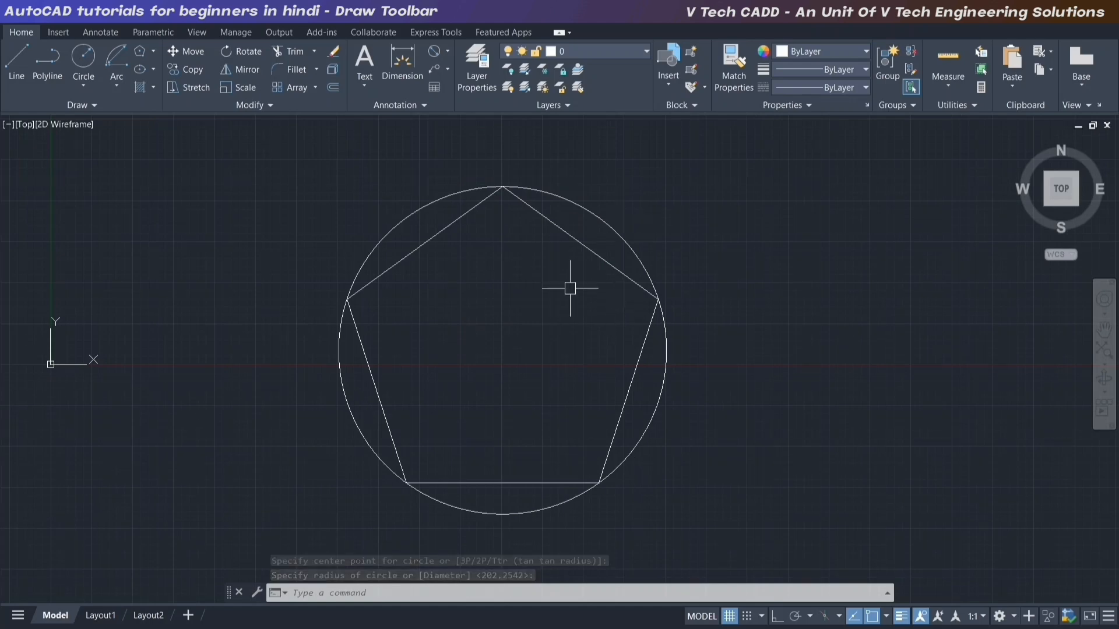
# - Add a diameter dimension to the circle around the pentagon, placing its text outside at the upper right
pyautogui.click(434, 51)
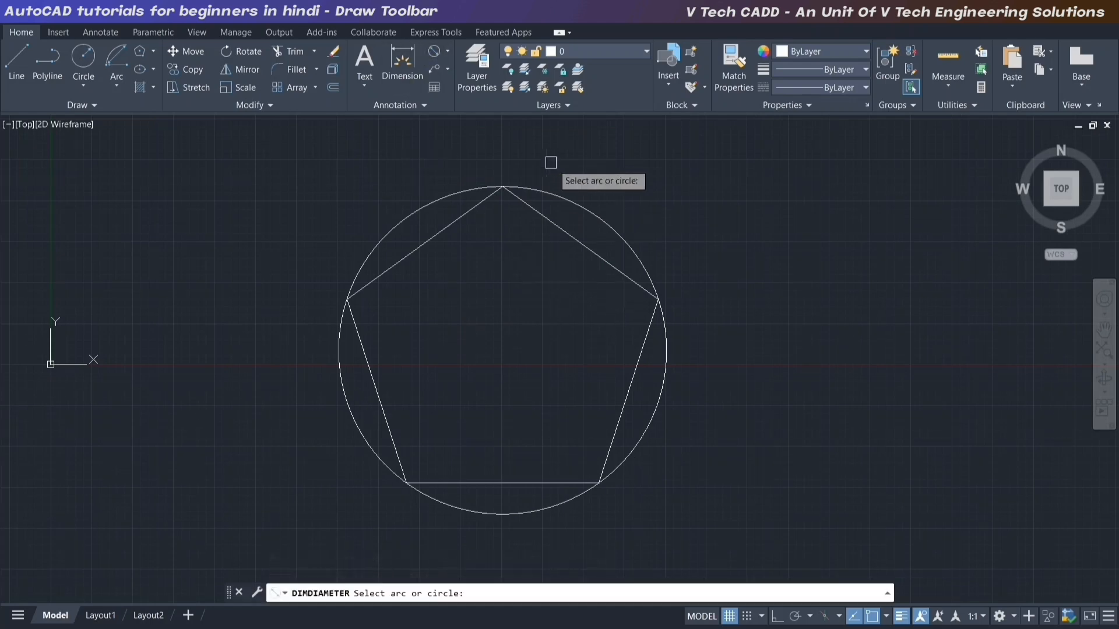
pyautogui.click(568, 194)
pyautogui.click(659, 198)
pyautogui.scroll(10, 663, 200)
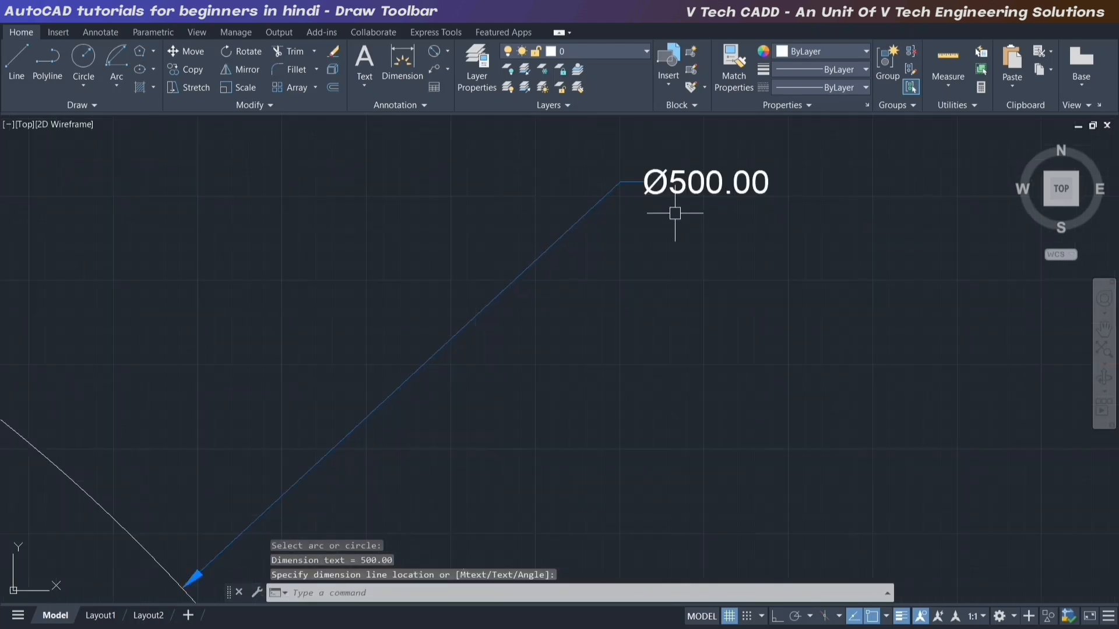
pyautogui.scroll(-10, 602, 273)
pyautogui.moveTo(600, 269); pyautogui.dragTo(417, 214, button='middle')
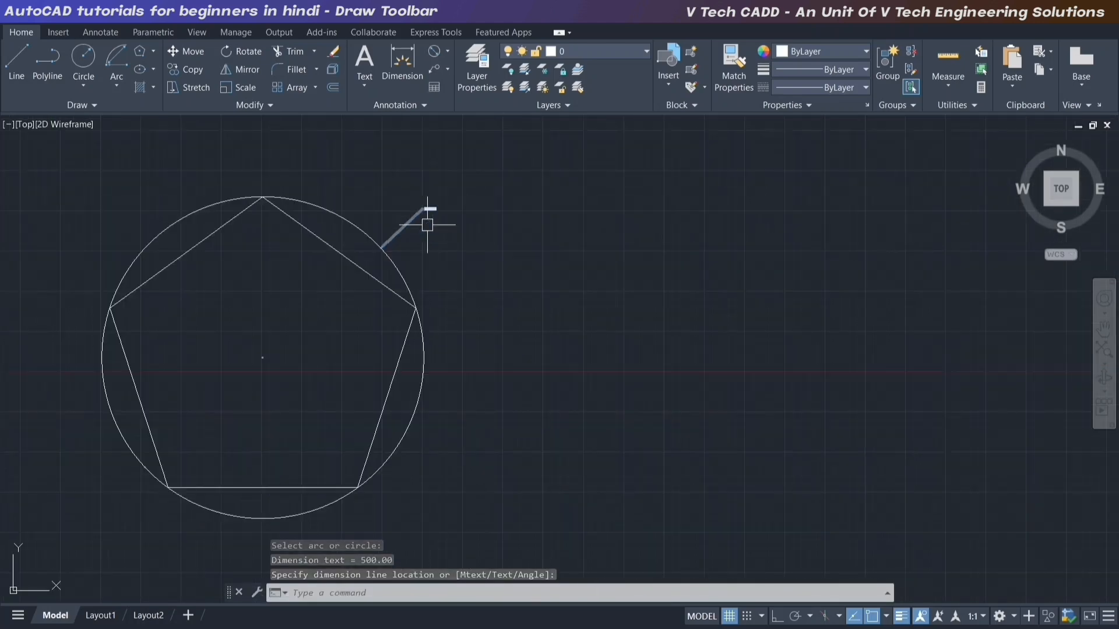
# - Draw a six-sided polygon circumscribed about a circle of radius 250, beside the pentagon
pyautogui.click(140, 51)
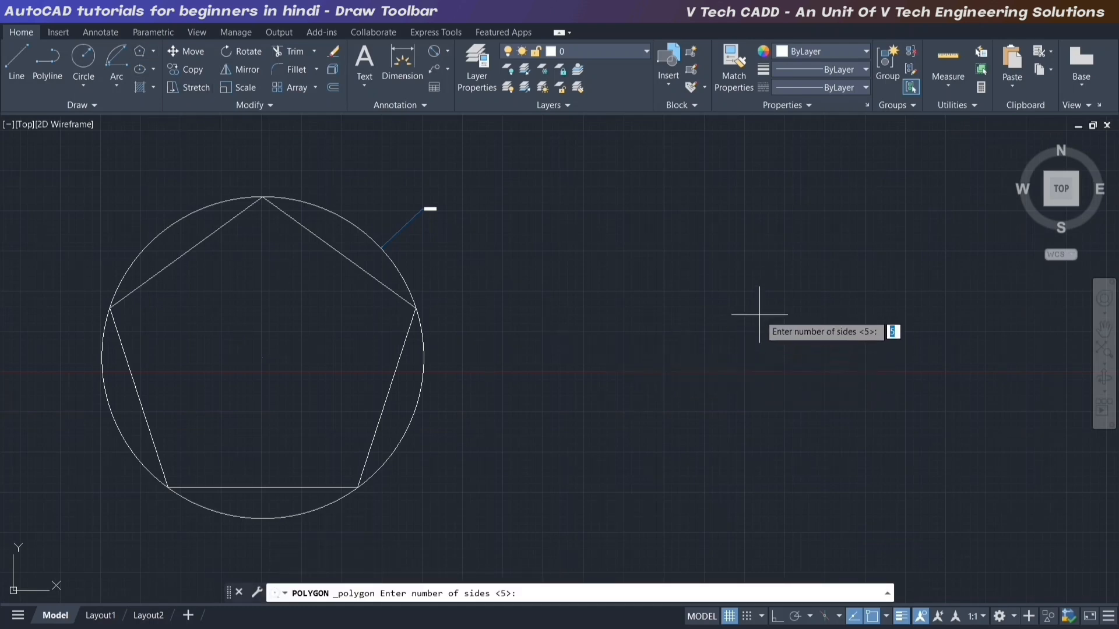
pyautogui.press('Return')
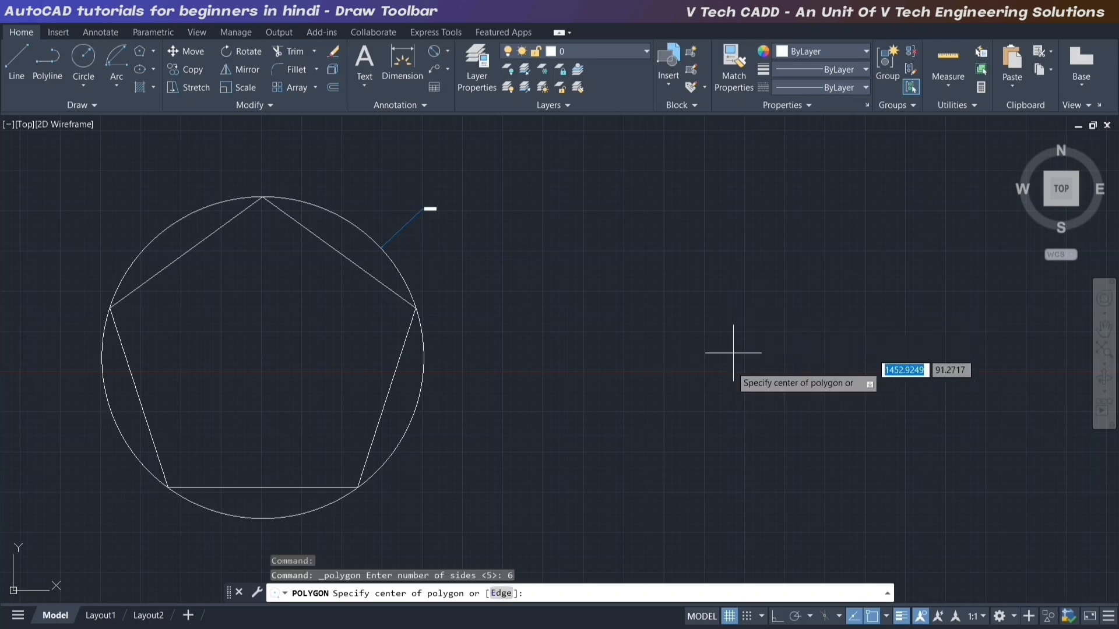
pyautogui.click(725, 385)
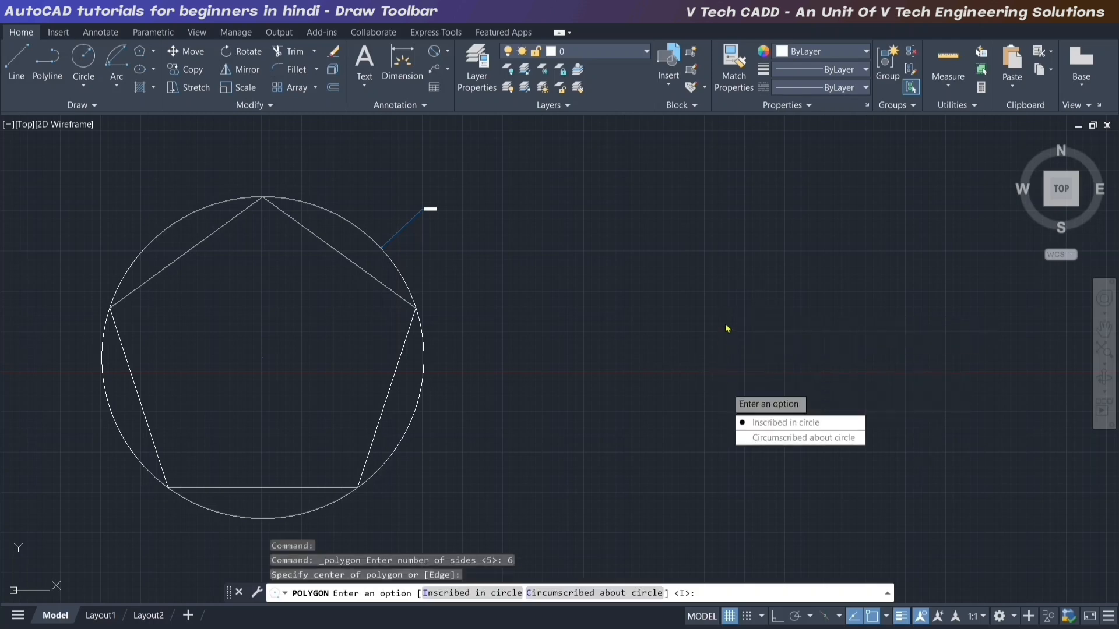
pyautogui.click(800, 444)
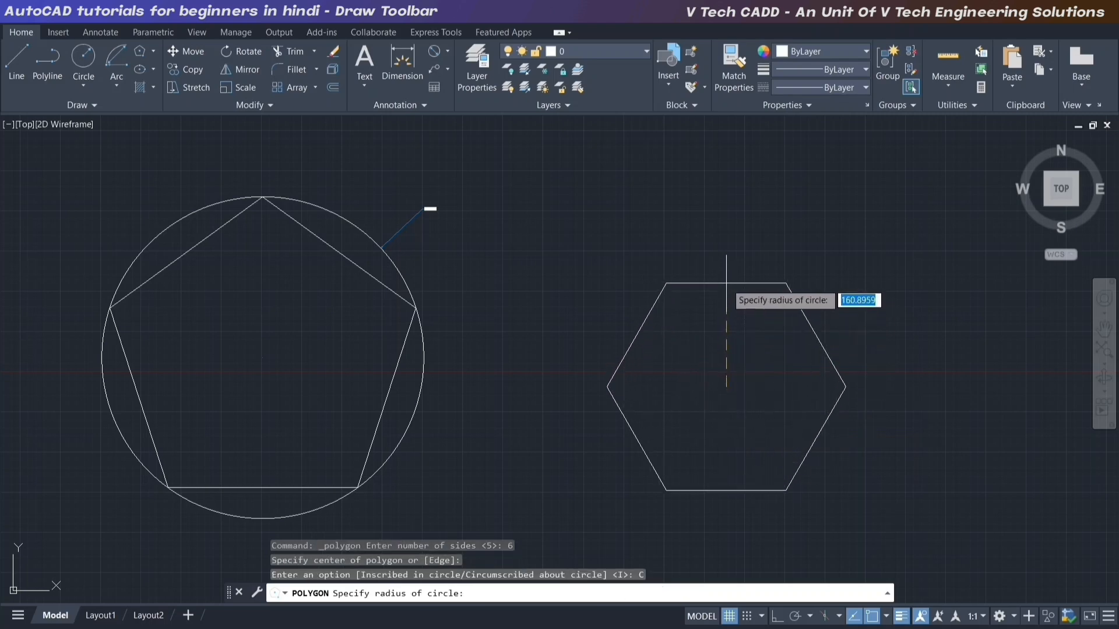
pyautogui.press('Return')
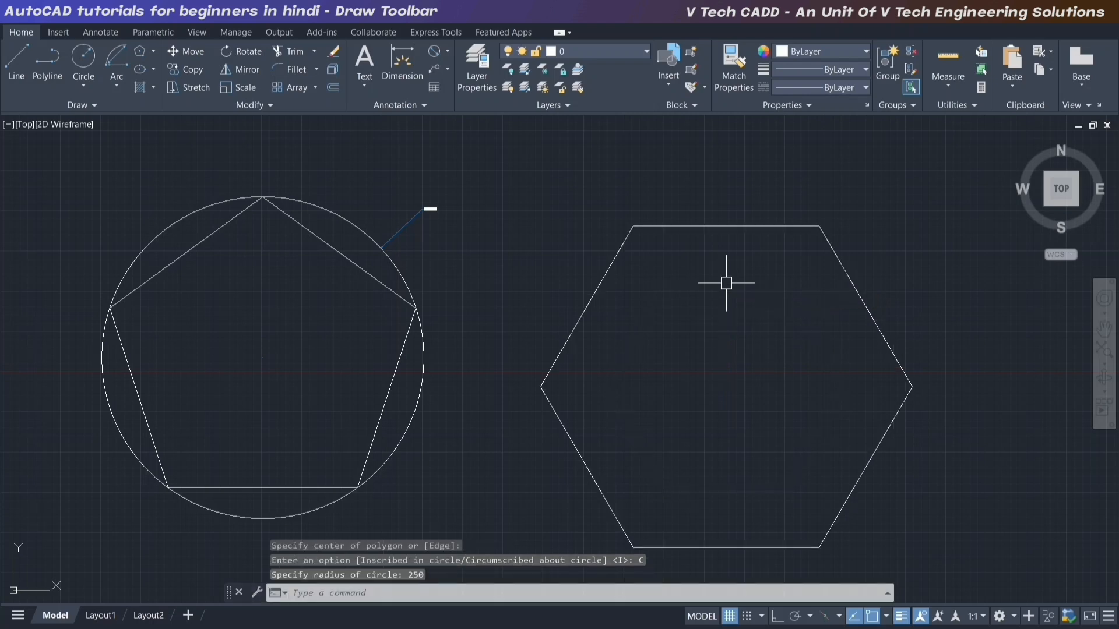
# - Draw a circle from the hexagon's centre out to the midpoint of its top edge
pyautogui.moveTo(689, 257); pyautogui.dragTo(624, 248, button='middle')
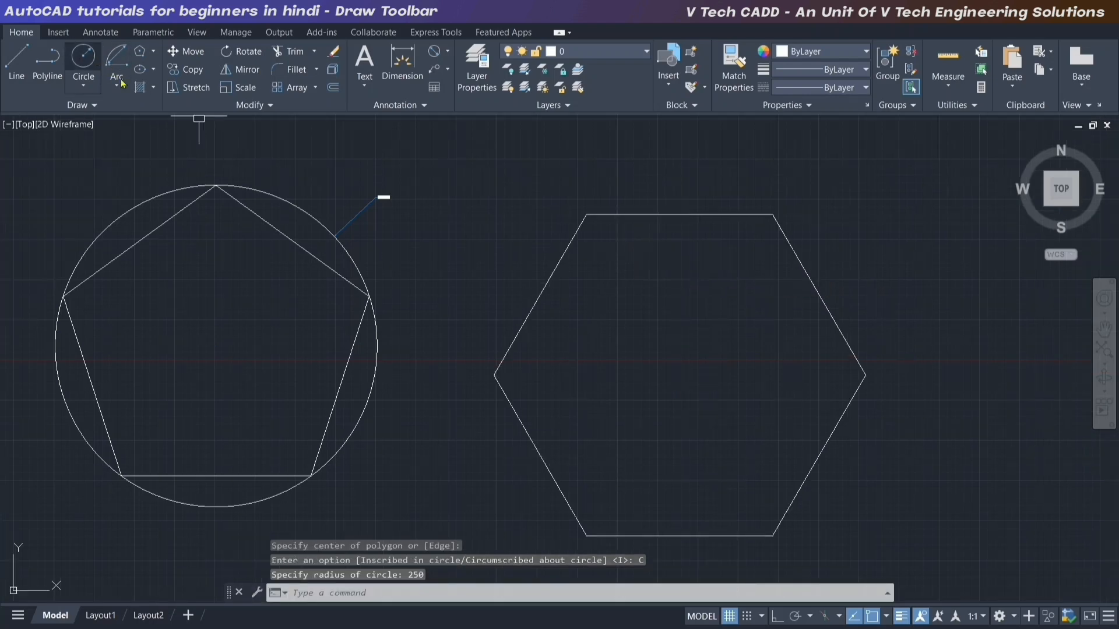
pyautogui.click(83, 58)
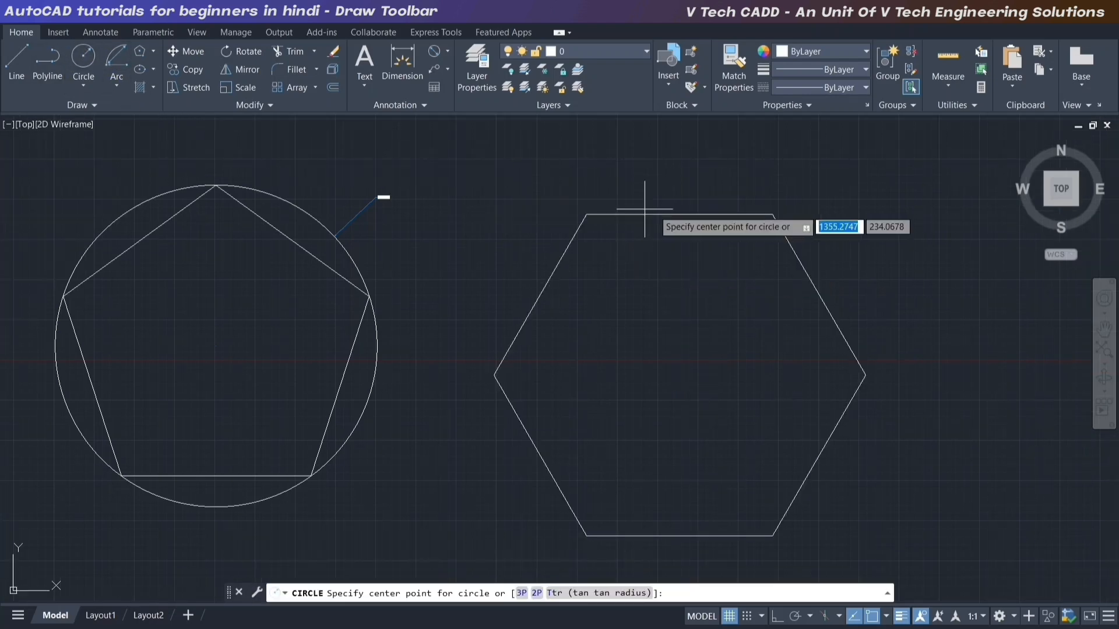
pyautogui.click(680, 377)
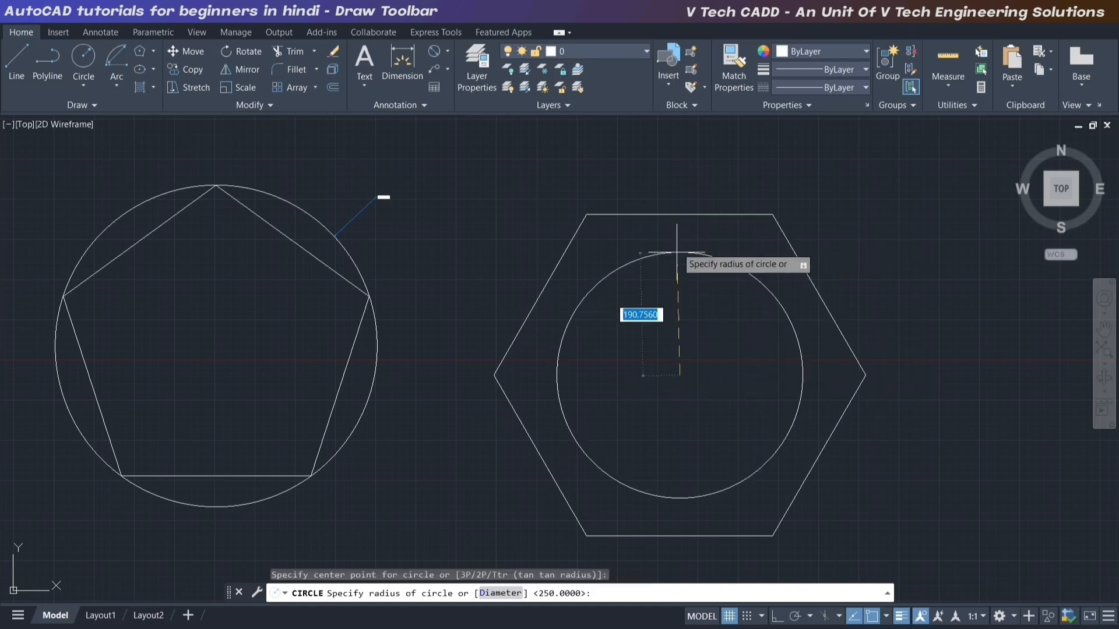
pyautogui.click(677, 215)
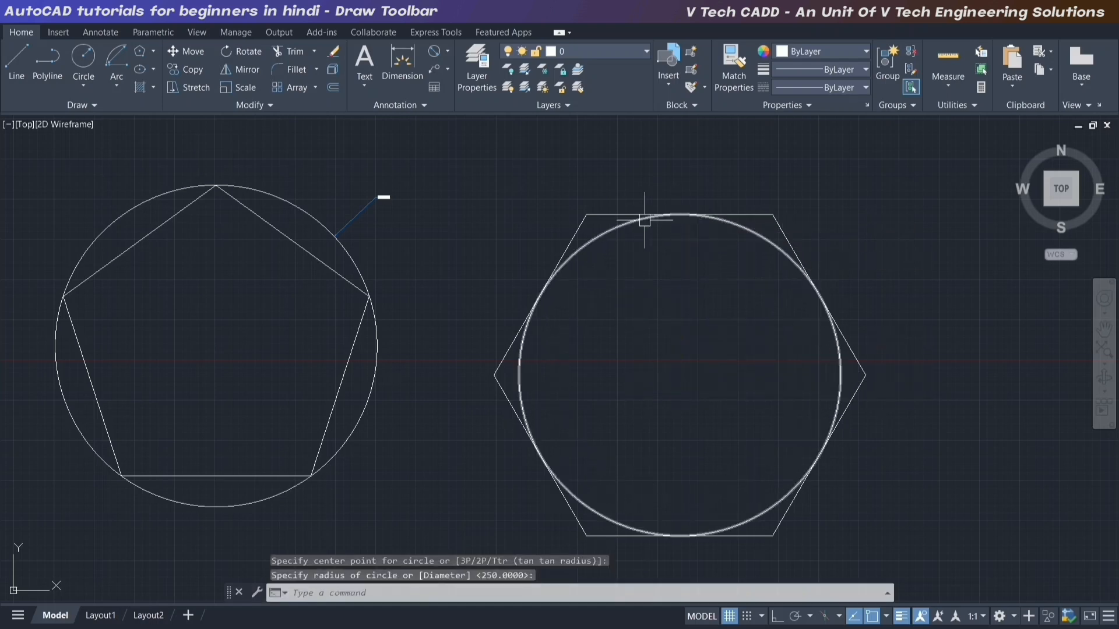
# - Add a diameter dimension to the circle inside the hexagon, placing its text within the circle
pyautogui.click(434, 51)
pyautogui.click(610, 230)
pyautogui.scroll(5, 612, 276)
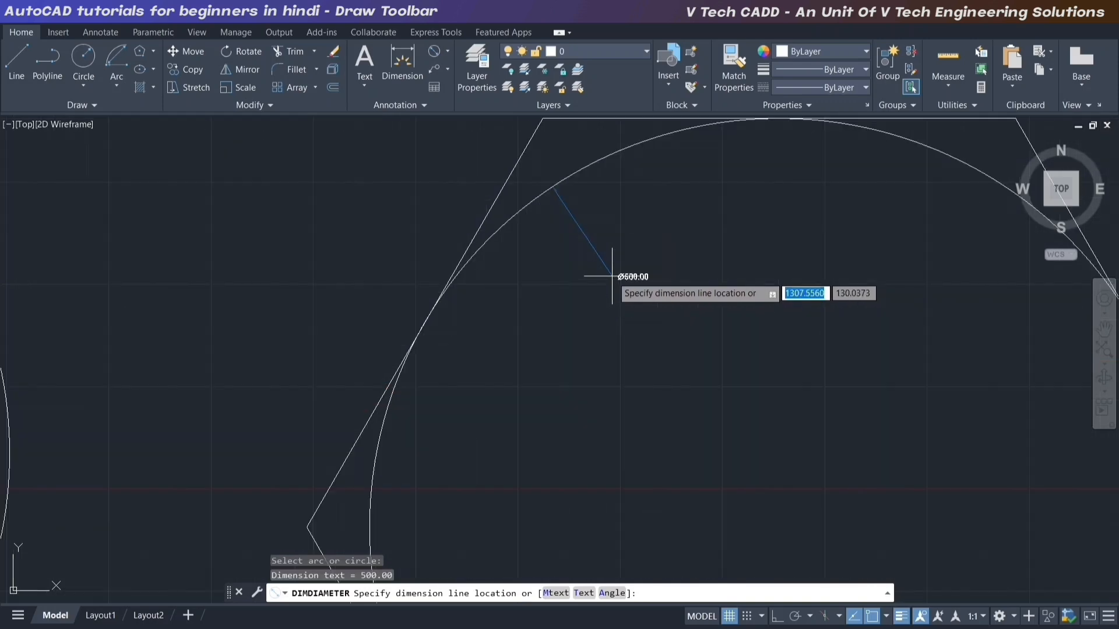
pyautogui.click(606, 275)
pyautogui.scroll(-8, 606, 275)
pyautogui.scroll(3, 542, 291)
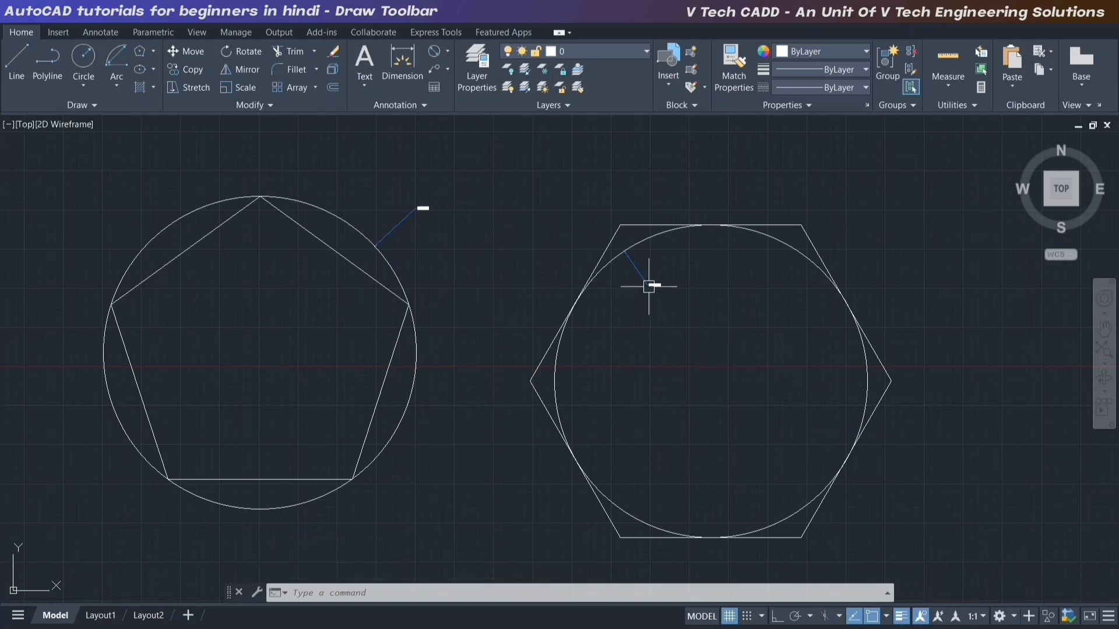
pyautogui.scroll(2, 649, 286)
pyautogui.scroll(-2, 669, 280)
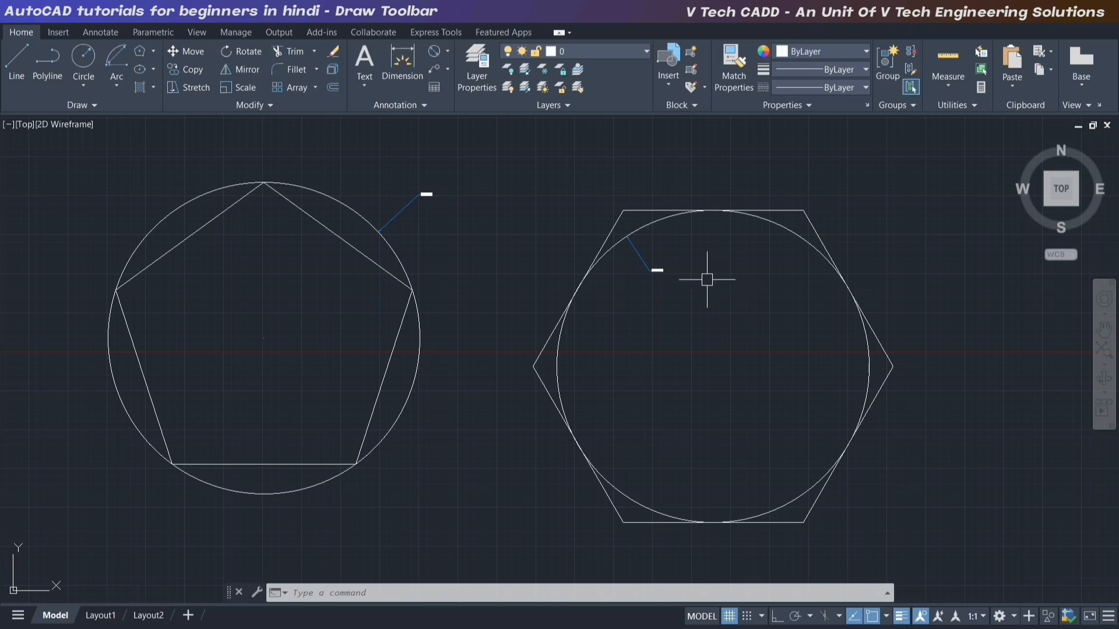
# - Erase both polygons together with their circles and diameter dimensions
pyautogui.click(904, 187)
pyautogui.click(264, 436)
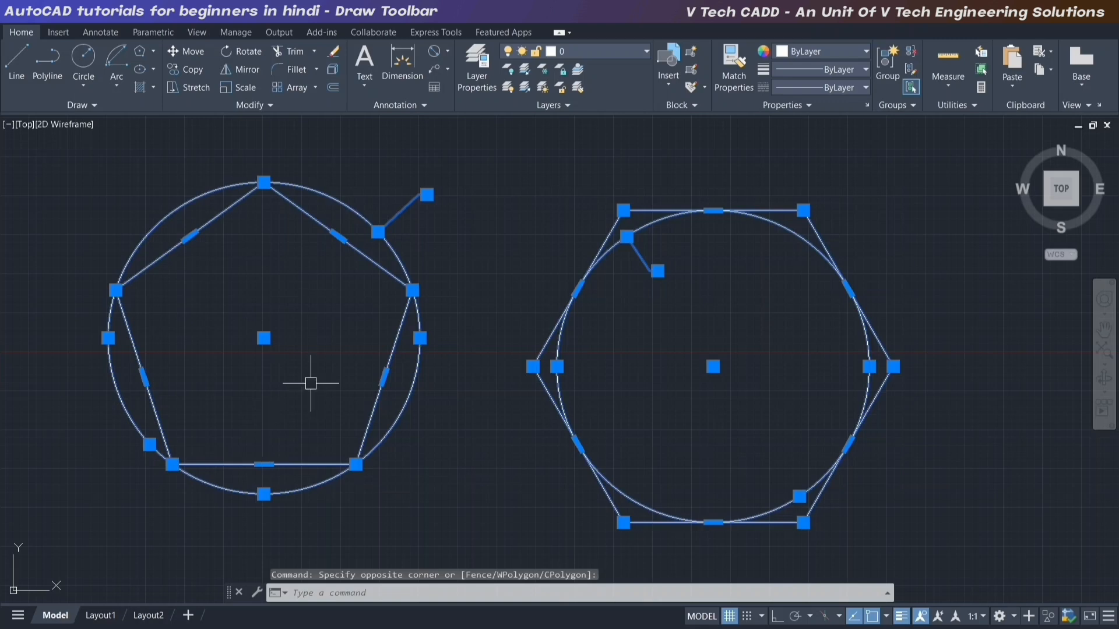
pyautogui.press('Delete')
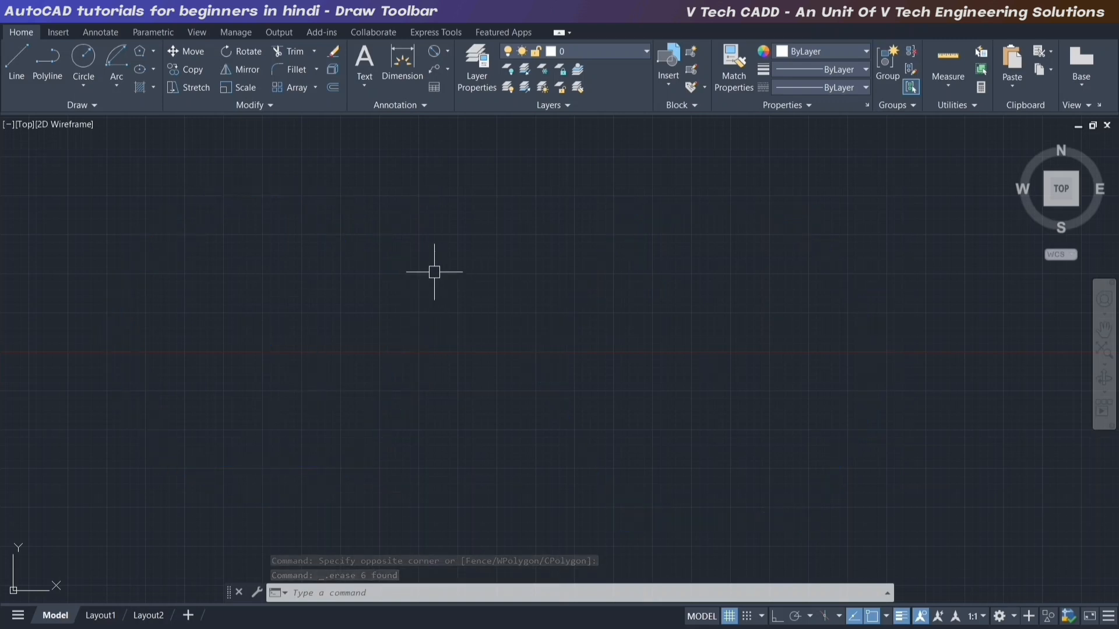
# - Draw a wide ellipse by centre with Ortho on, using a horizontal half-axis of about 486 and a freely picked shorter half-axis
pyautogui.click(155, 69)
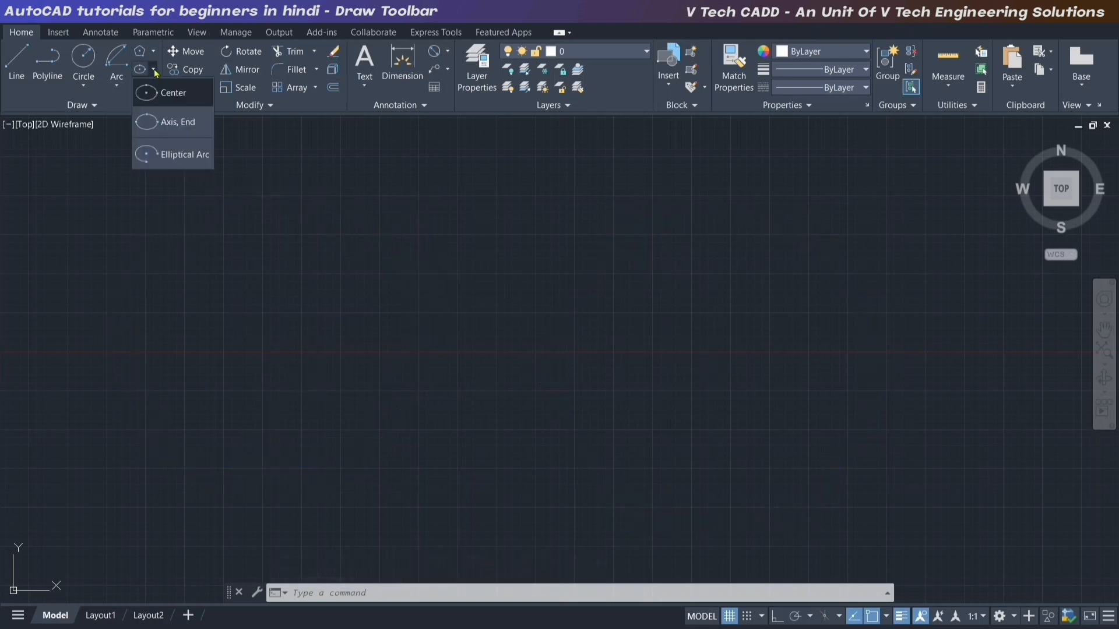
pyautogui.click(171, 99)
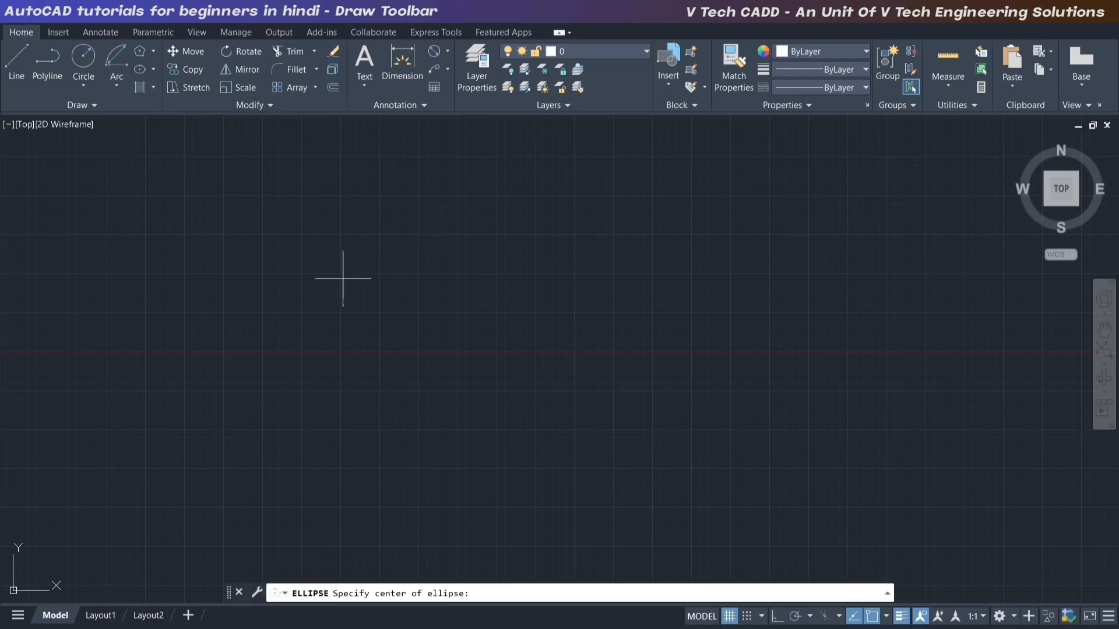
pyautogui.click(419, 344)
pyautogui.press('F8')
pyautogui.click(721, 349)
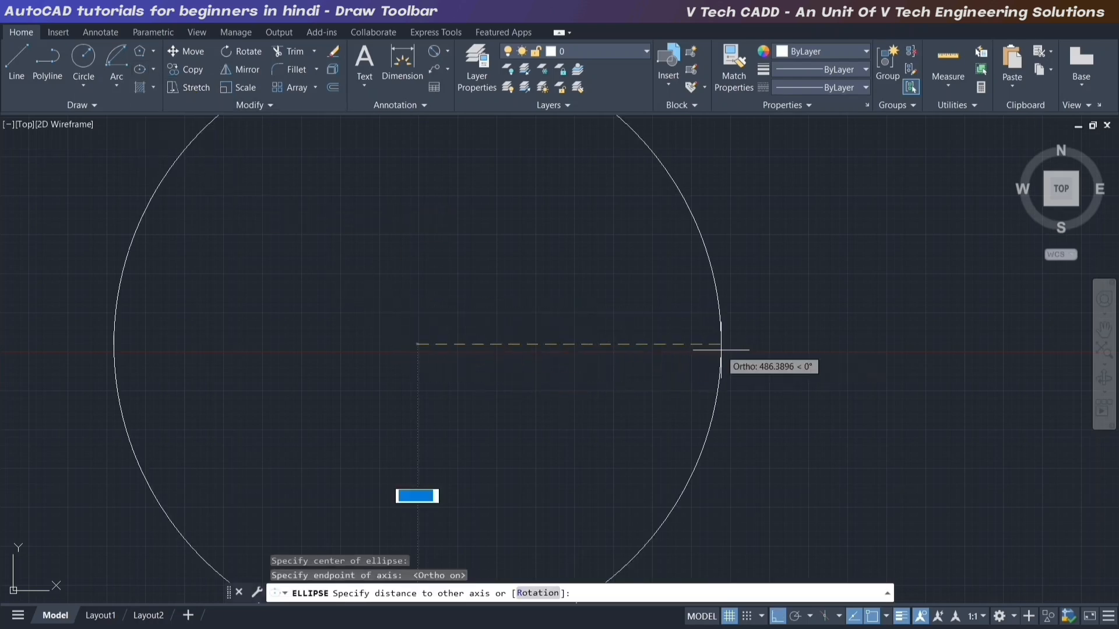
pyautogui.click(519, 309)
pyautogui.scroll(-1, 340, 320)
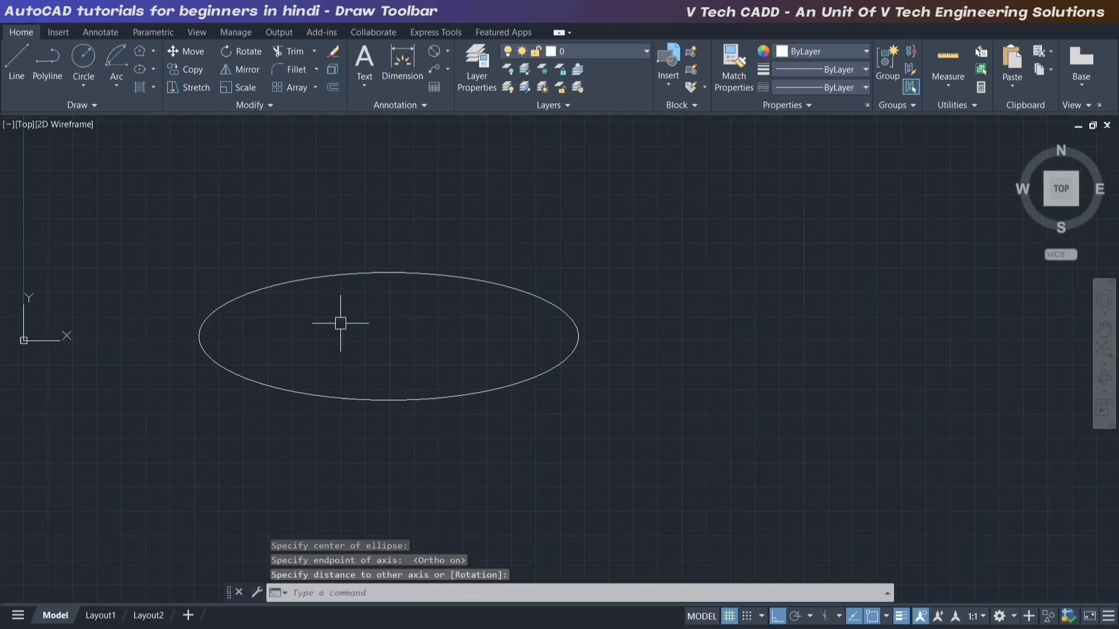
# - Draw a second centre-based ellipse to the right of the first, with a horizontal half-axis of 200 and a vertical half-axis of 50
pyautogui.scroll(-2, 101, 156)
pyautogui.click(153, 69)
pyautogui.click(170, 101)
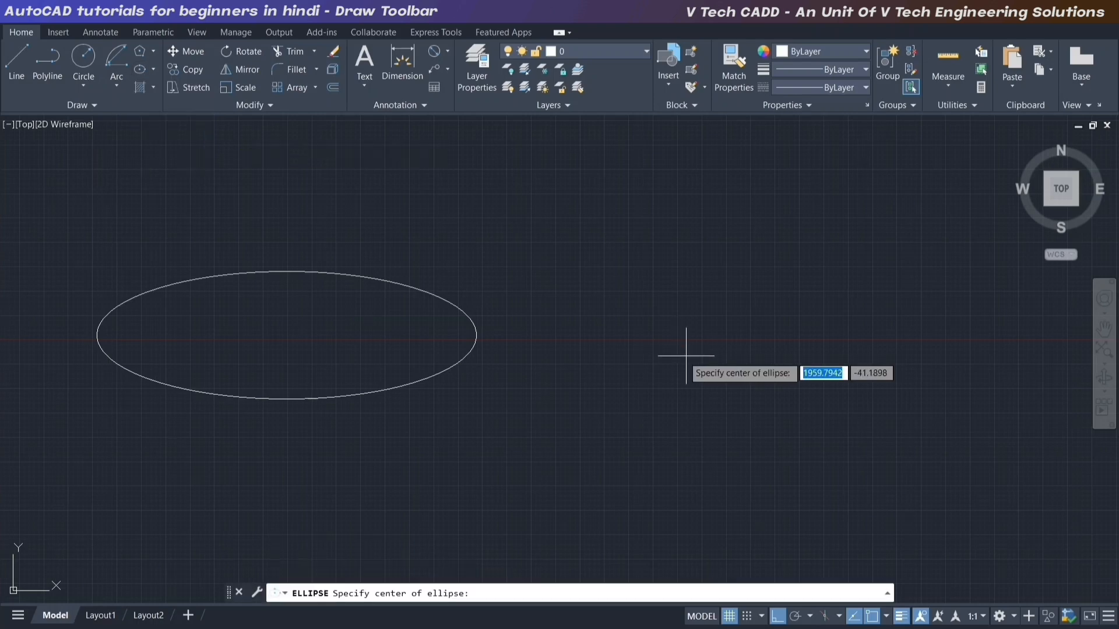
pyautogui.click(739, 337)
pyautogui.moveTo(810, 348); pyautogui.dragTo(731, 347, button='middle')
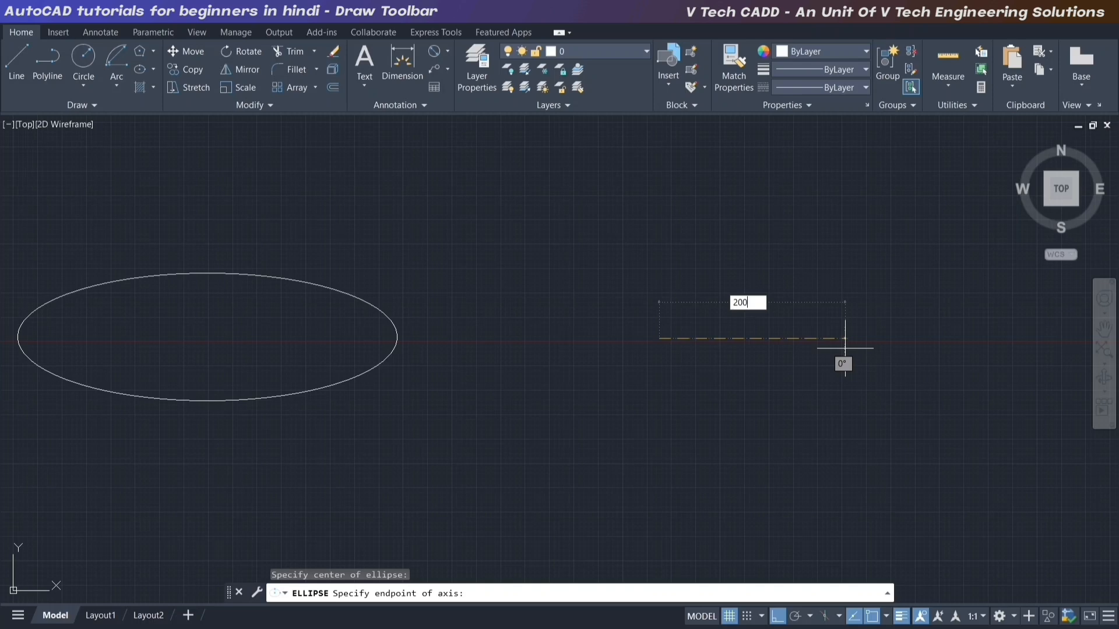
pyautogui.write('200')
pyautogui.press('Return')
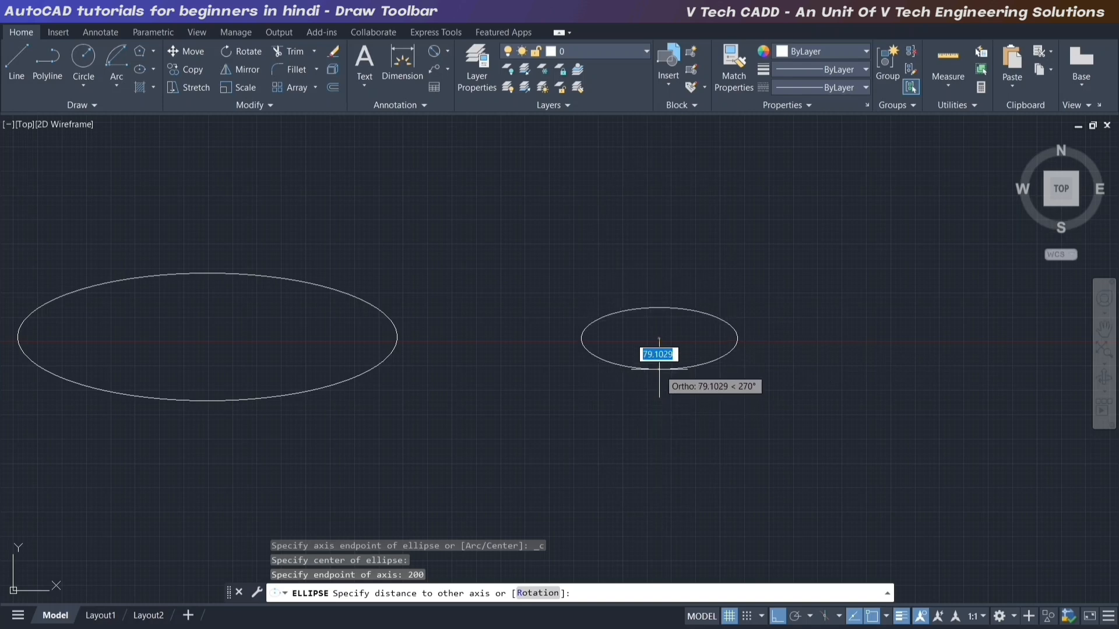
pyautogui.write('50')
pyautogui.press('Return')
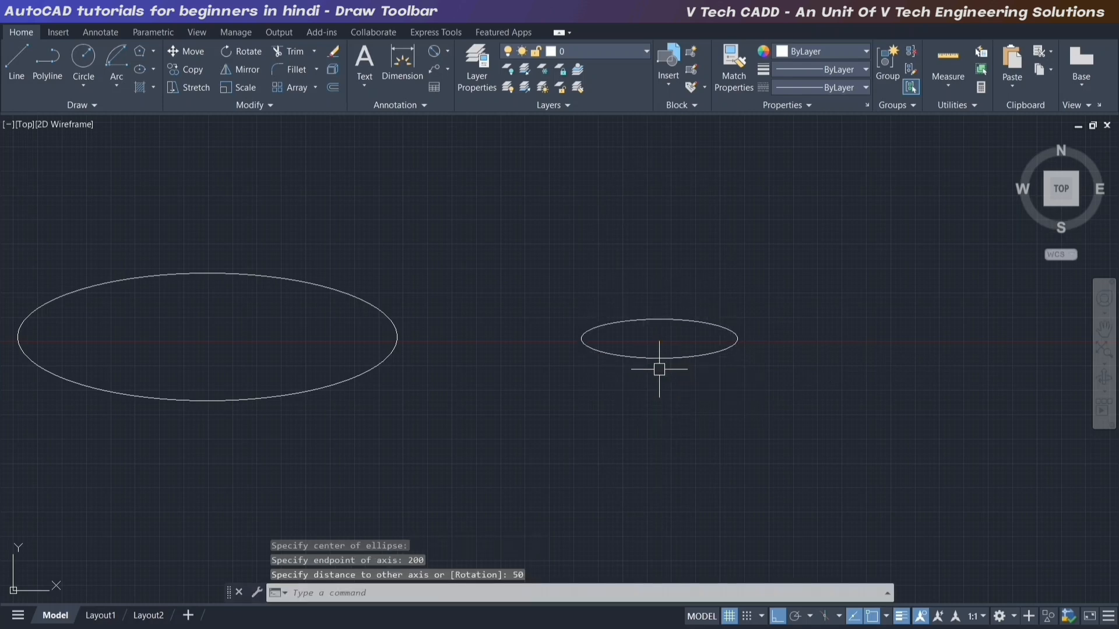
# - Add a horizontal linear dimension across the smaller ellipse's full width, placing the dimension line above it
pyautogui.scroll(4, 670, 353)
pyautogui.click(451, 53)
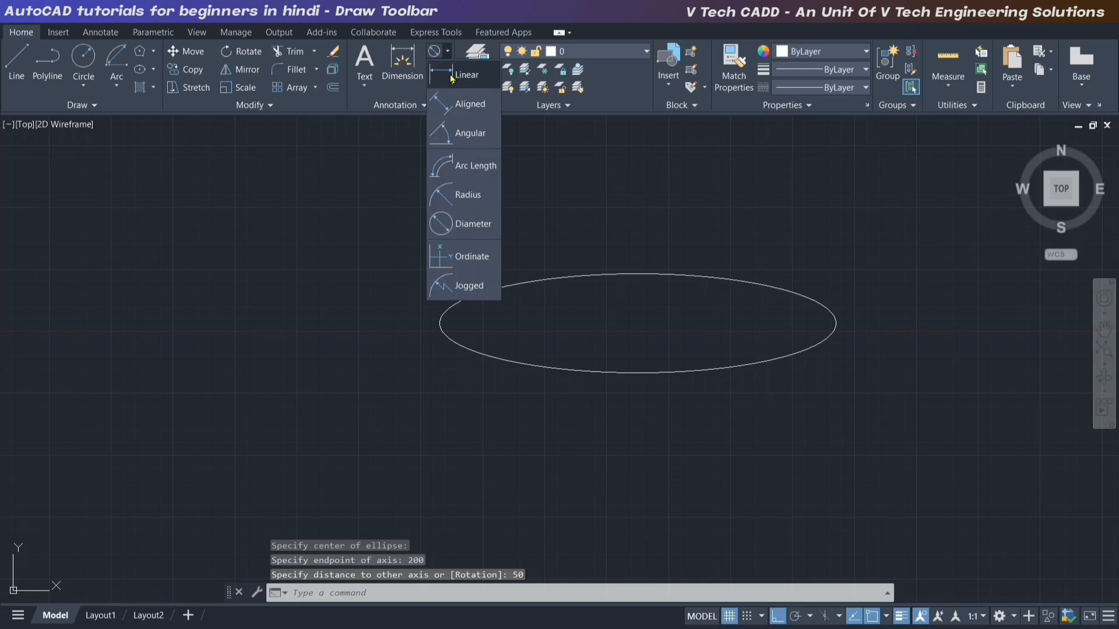
pyautogui.click(464, 72)
pyautogui.click(442, 323)
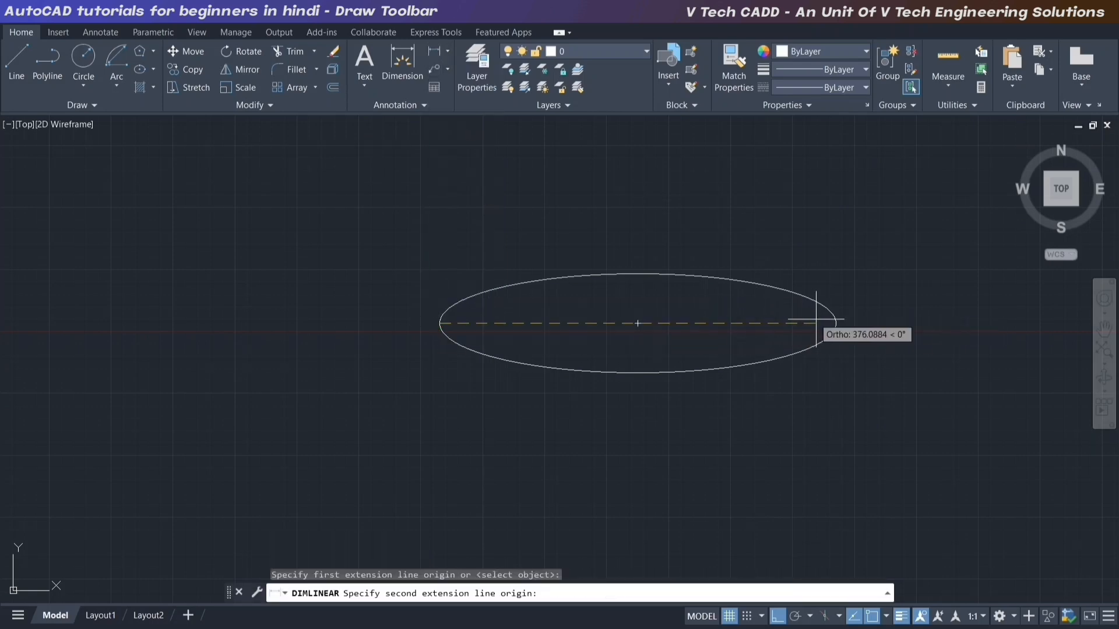
pyautogui.click(837, 323)
pyautogui.scroll(5, 636, 238)
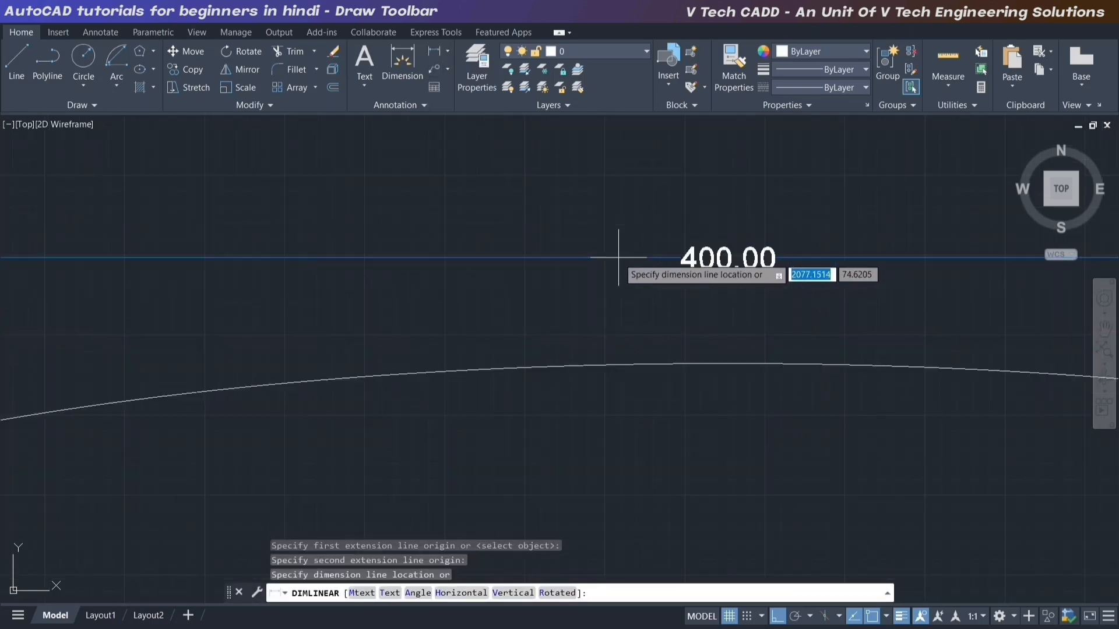
pyautogui.scroll(-3, 555, 242)
pyautogui.click(554, 223)
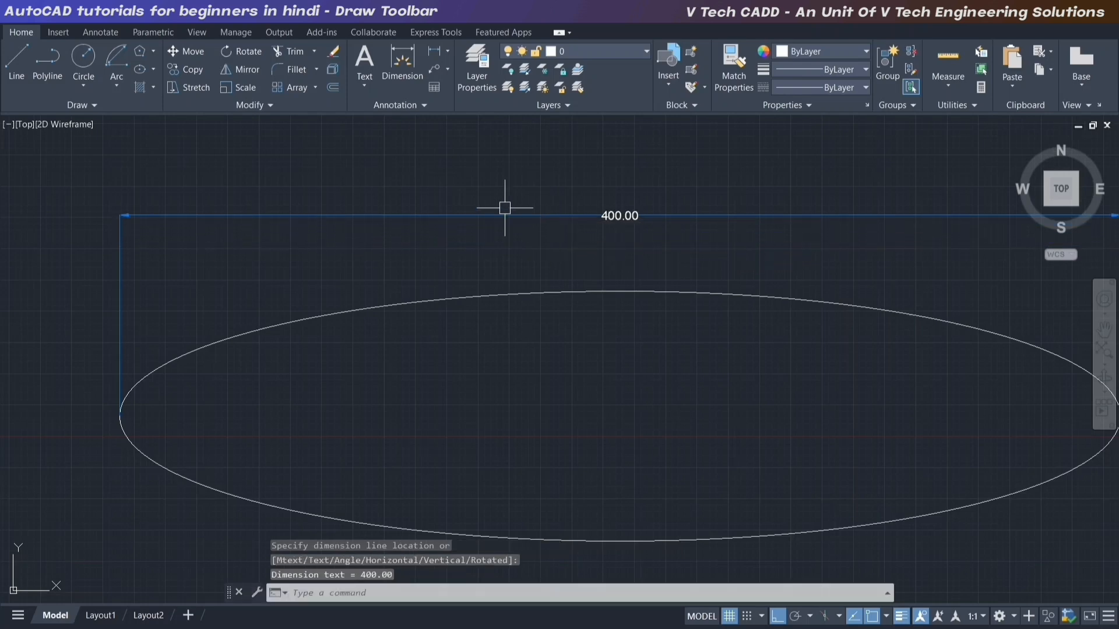
# - Add a vertical linear dimension between the smaller ellipse's upper and lower quadrants, placed inside it just right of centre
pyautogui.scroll(-4, 449, 220)
pyautogui.click(434, 52)
pyautogui.scroll(2, 506, 274)
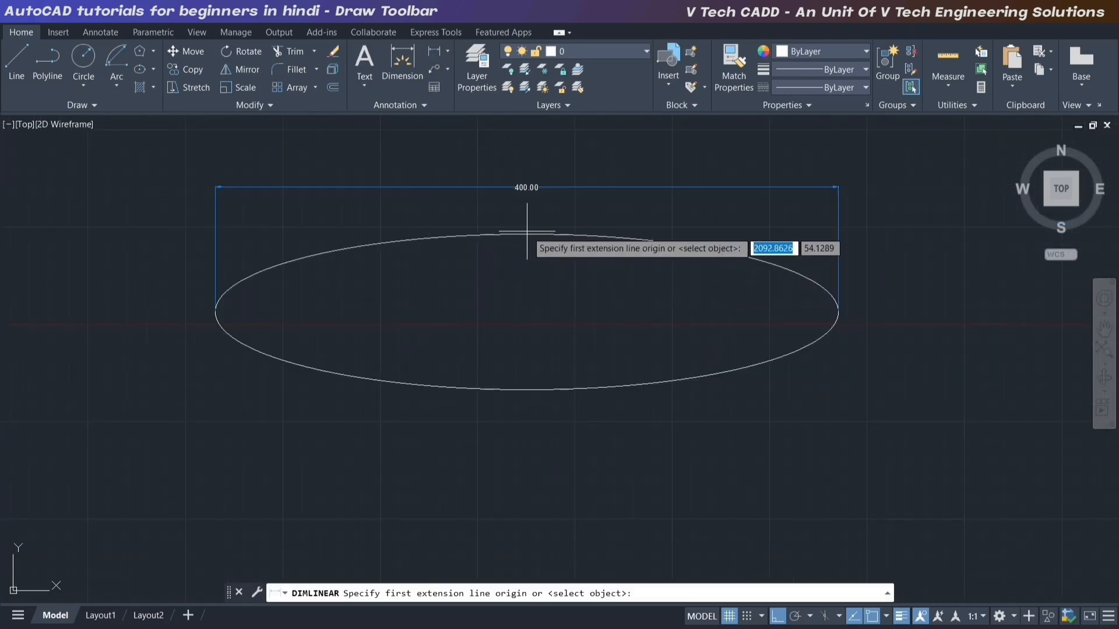
pyautogui.click(527, 234)
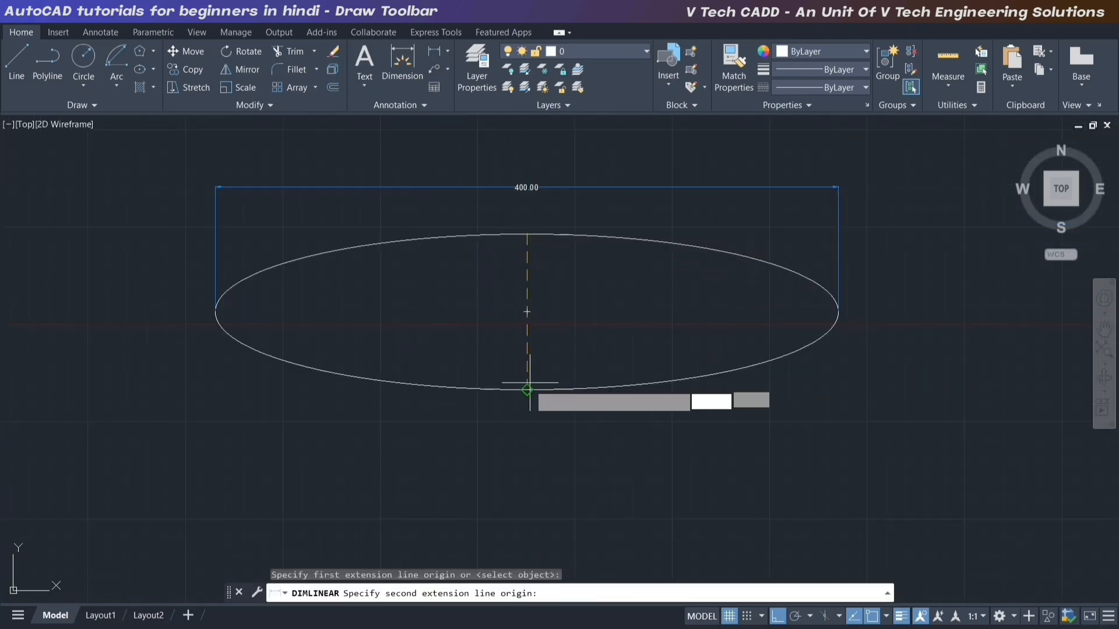
pyautogui.click(525, 388)
pyautogui.click(555, 320)
pyautogui.scroll(2, 550, 288)
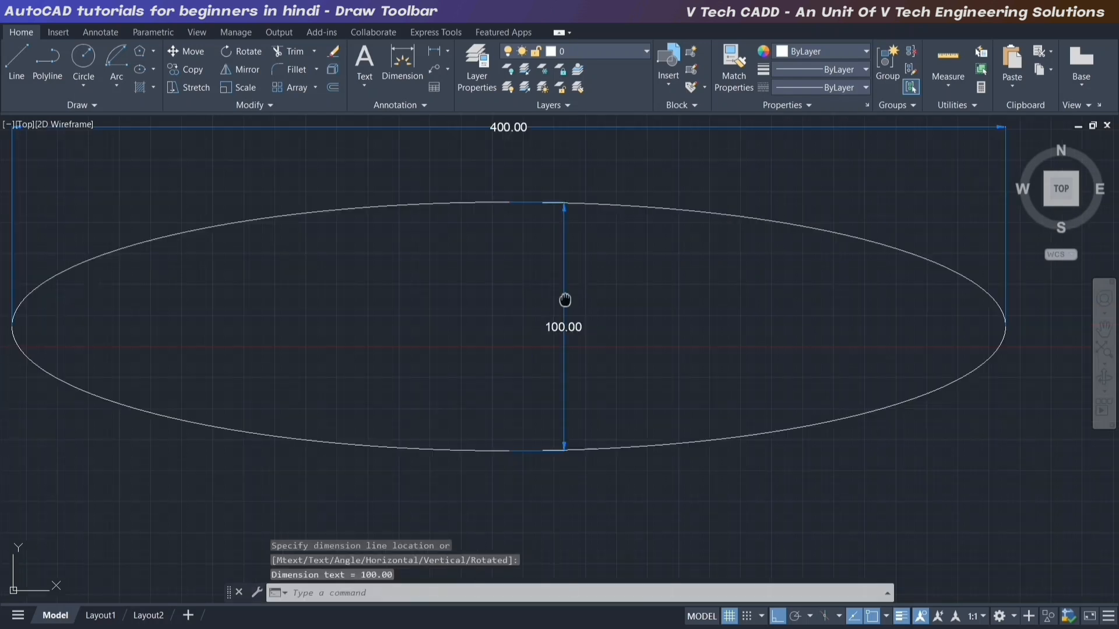
pyautogui.moveTo(566, 300); pyautogui.dragTo(581, 321, button='middle')
# - Erase the smaller ellipse with both its linear dimensions, as well as the wide ellipse
pyautogui.scroll(-4, 401, 316)
pyautogui.click(680, 250)
pyautogui.click(200, 406)
pyautogui.press('Delete')
pyautogui.scroll(-2, 445, 323)
pyautogui.moveTo(443, 322); pyautogui.dragTo(726, 309, button='middle')
pyautogui.click(618, 373)
pyautogui.click(420, 327)
pyautogui.press('Delete')
pyautogui.click(155, 70)
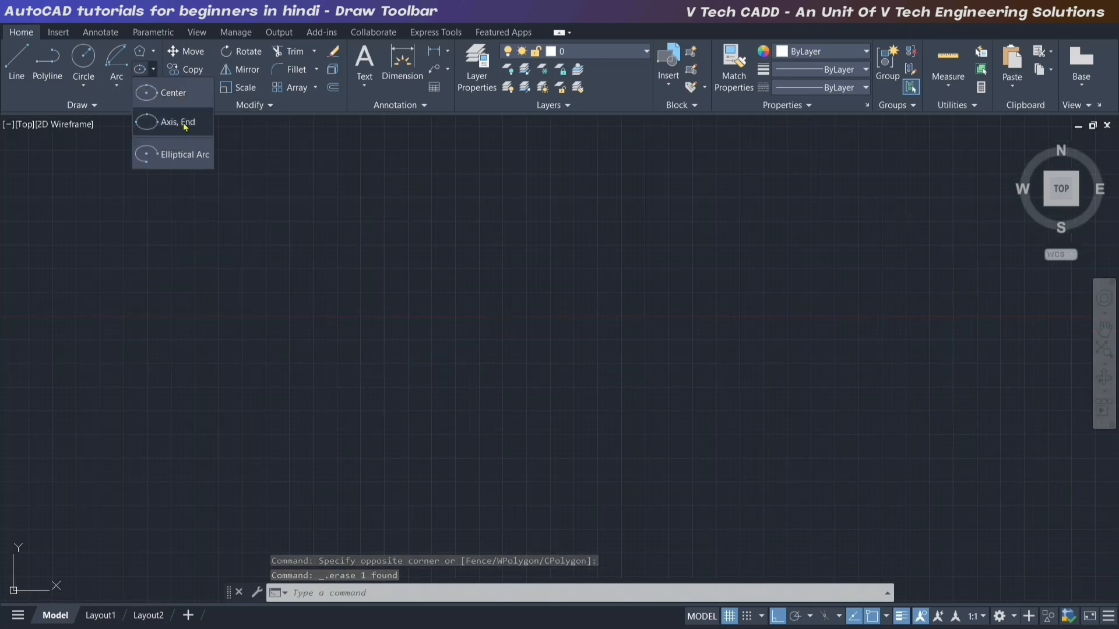
pyautogui.click(186, 126)
pyautogui.click(432, 358)
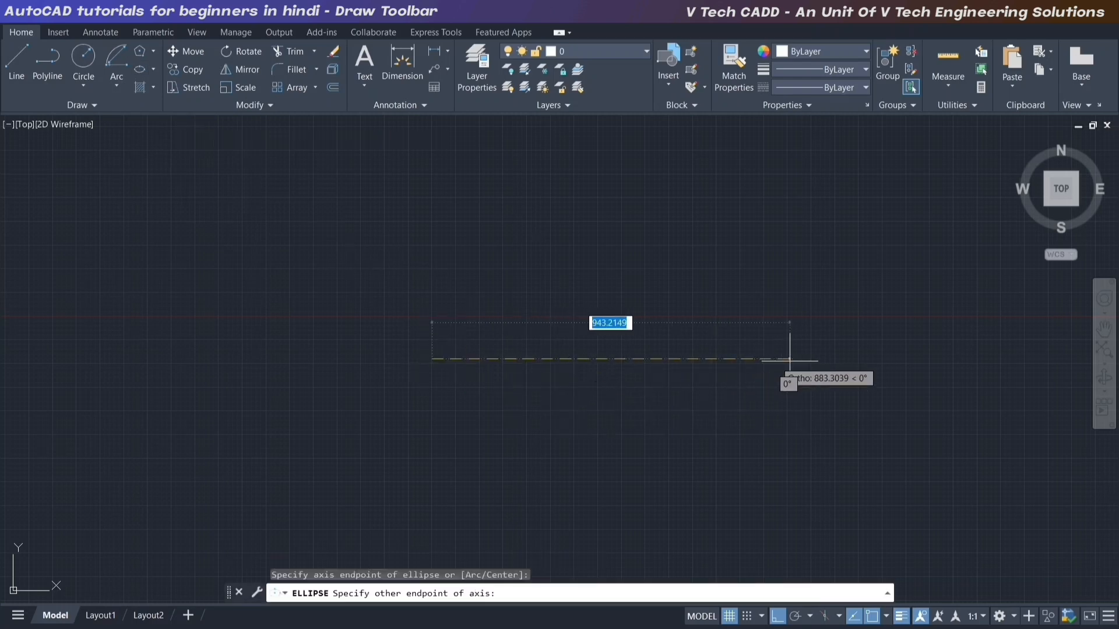
pyautogui.click(903, 359)
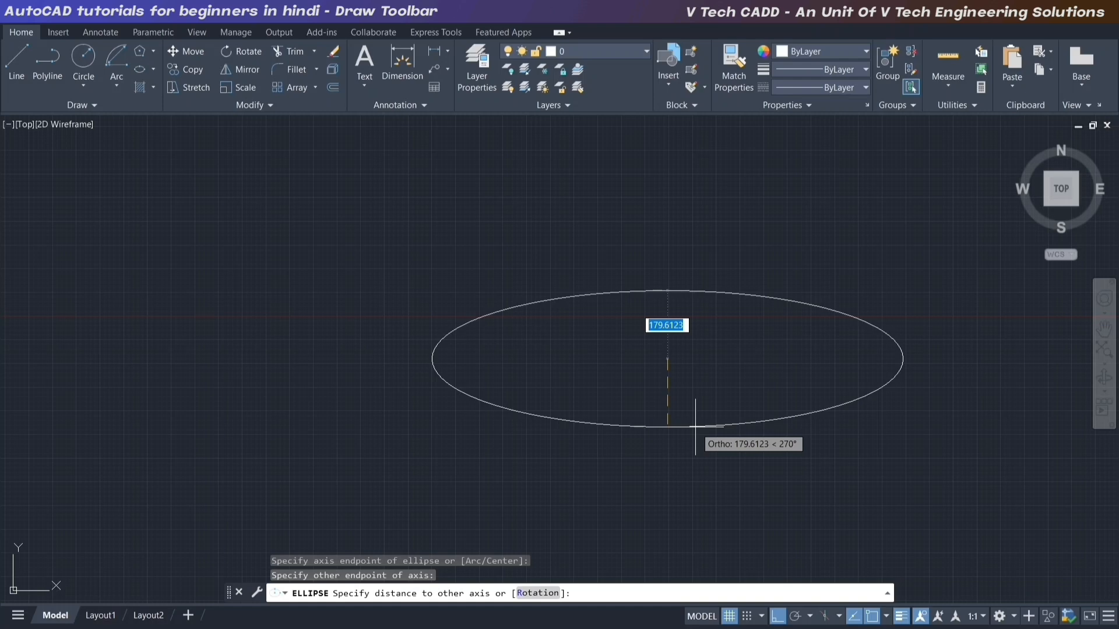
pyautogui.press('Escape')
# - Draw an ellipse with the Axis, End method, using a horizontal axis of 500 and a distance of 50 to the other axis
pyautogui.click(153, 89)
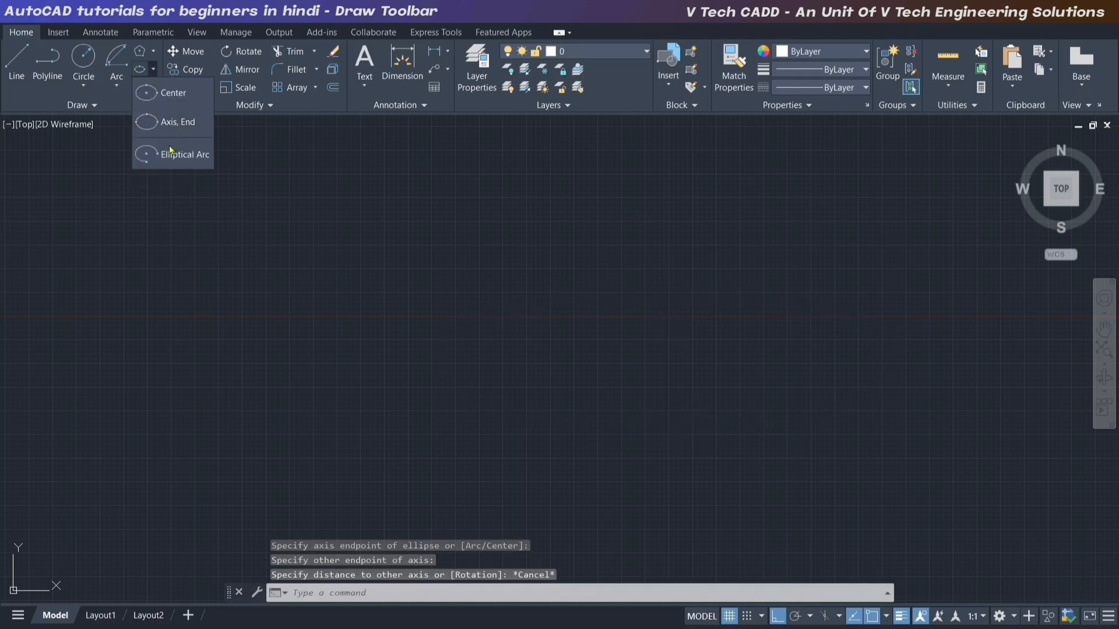
pyautogui.click(175, 119)
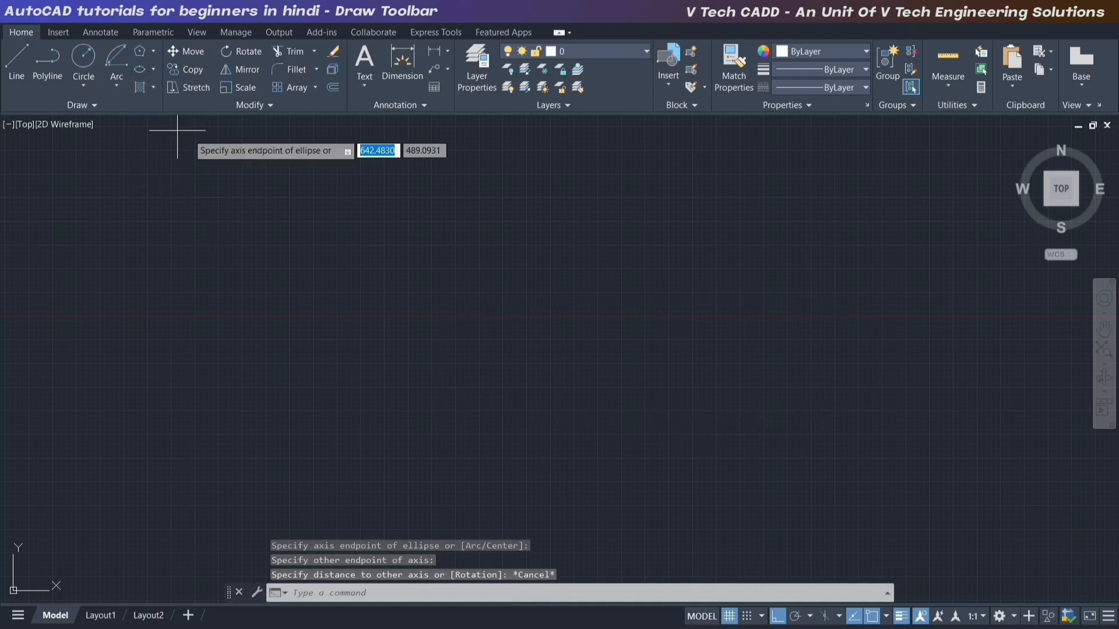
pyautogui.click(312, 275)
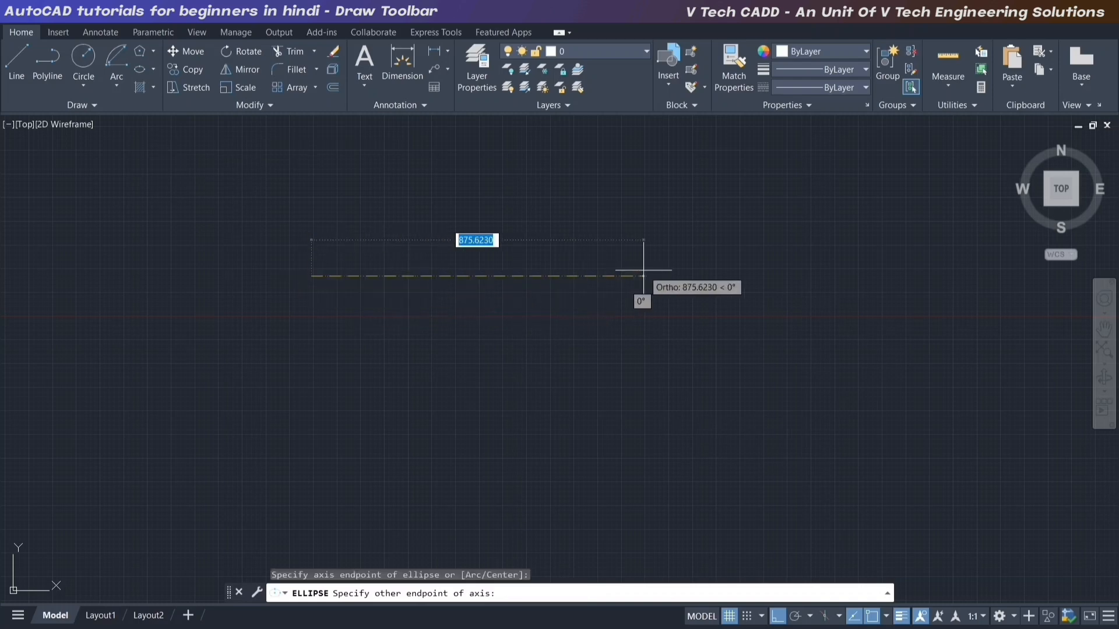
pyautogui.write('500')
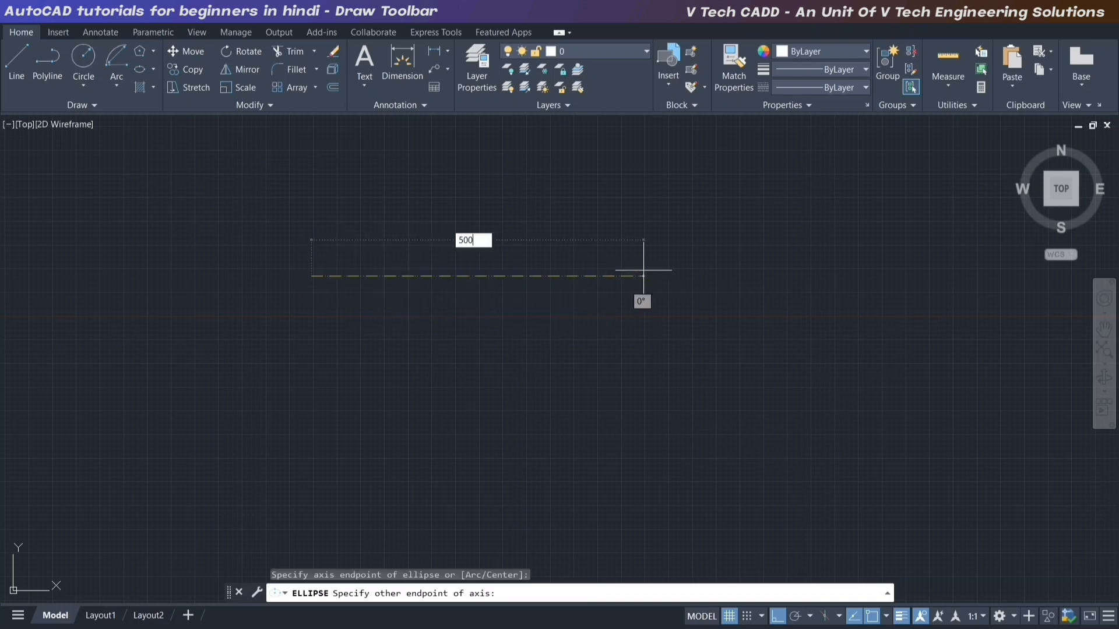
pyautogui.press('Return')
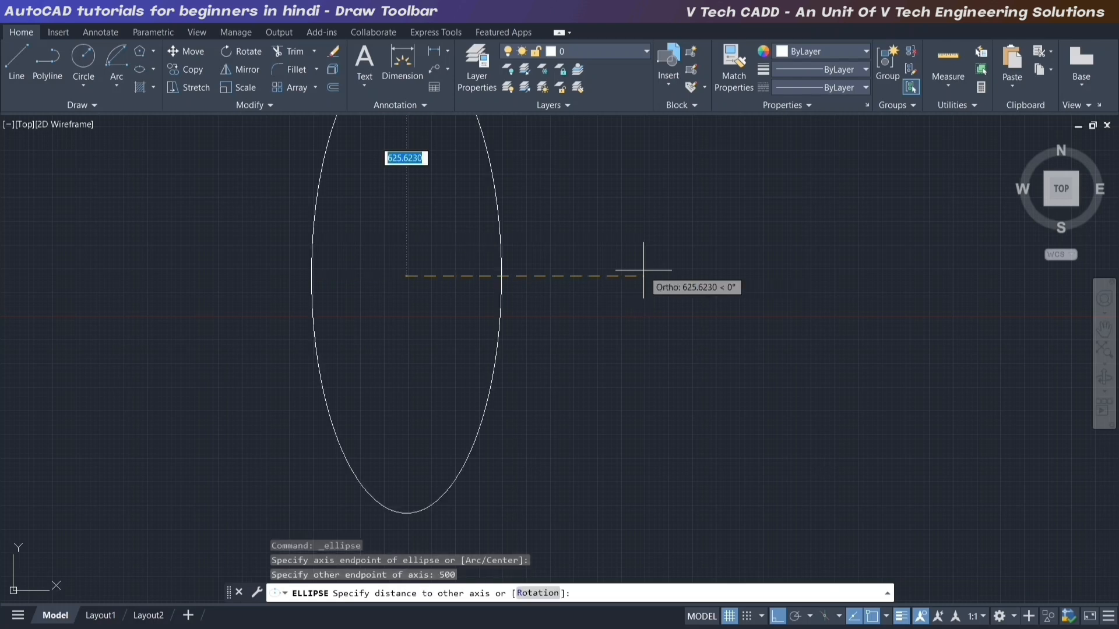
pyautogui.write('50')
pyautogui.press('Return')
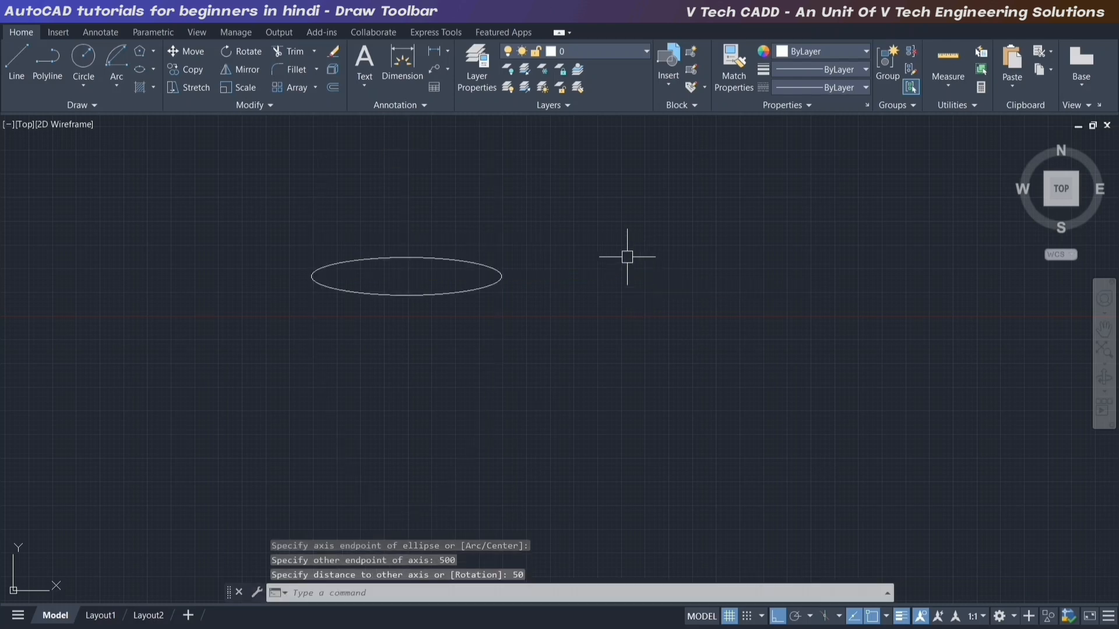
# - Add a horizontal linear dimension between the ellipse's left and right quadrants, placing the dimension line below it
pyautogui.scroll(4, 374, 287)
pyautogui.click(435, 52)
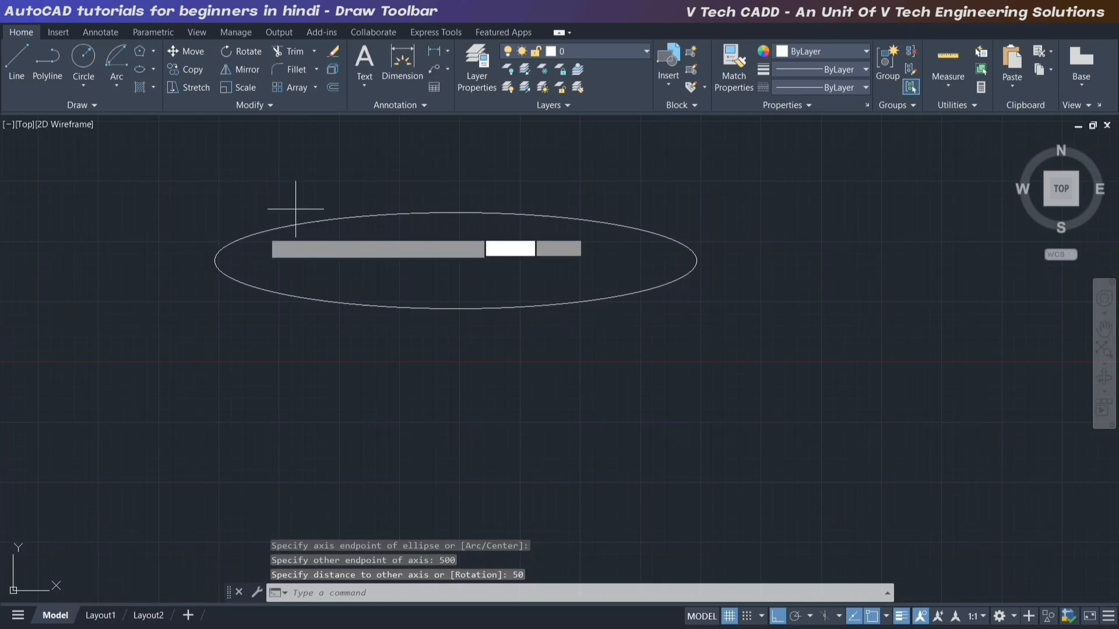
pyautogui.click(215, 260)
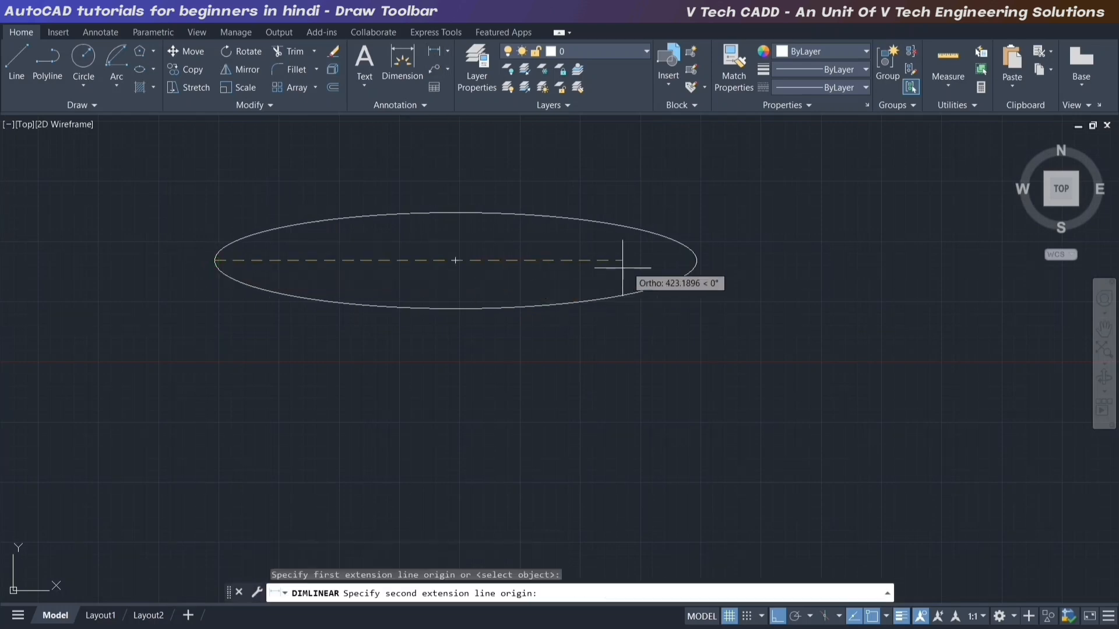
pyautogui.click(697, 260)
pyautogui.click(513, 392)
pyautogui.scroll(5, 496, 373)
pyautogui.scroll(-5, 504, 378)
pyautogui.moveTo(504, 378); pyautogui.dragTo(509, 459, button='middle')
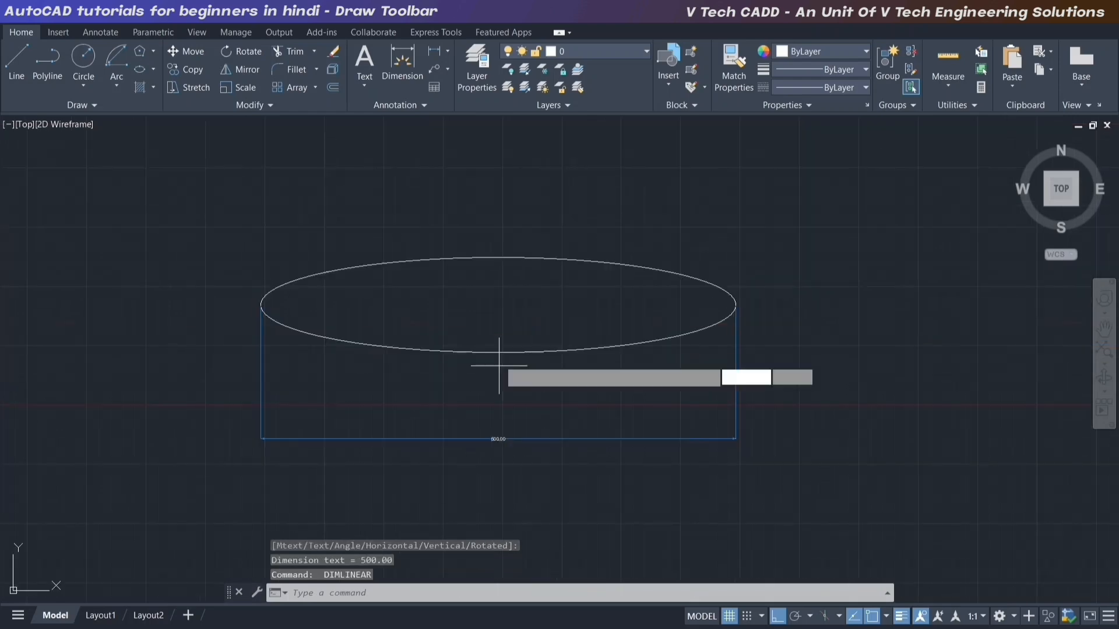
# - Dimension the ellipse's full height with a vertical linear dimension placed inside it, slightly right of centre
pyautogui.press('Return')
pyautogui.click(499, 352)
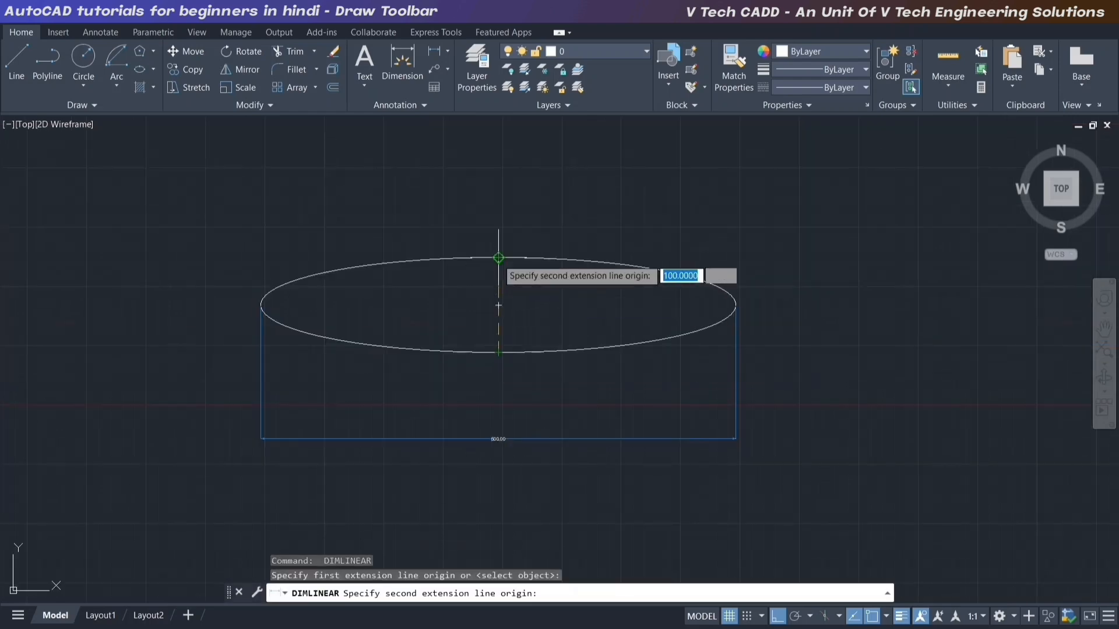
pyautogui.click(498, 258)
pyautogui.scroll(8, 511, 295)
pyautogui.click(550, 305)
pyautogui.scroll(-4, 466, 275)
pyautogui.scroll(-4, 466, 275)
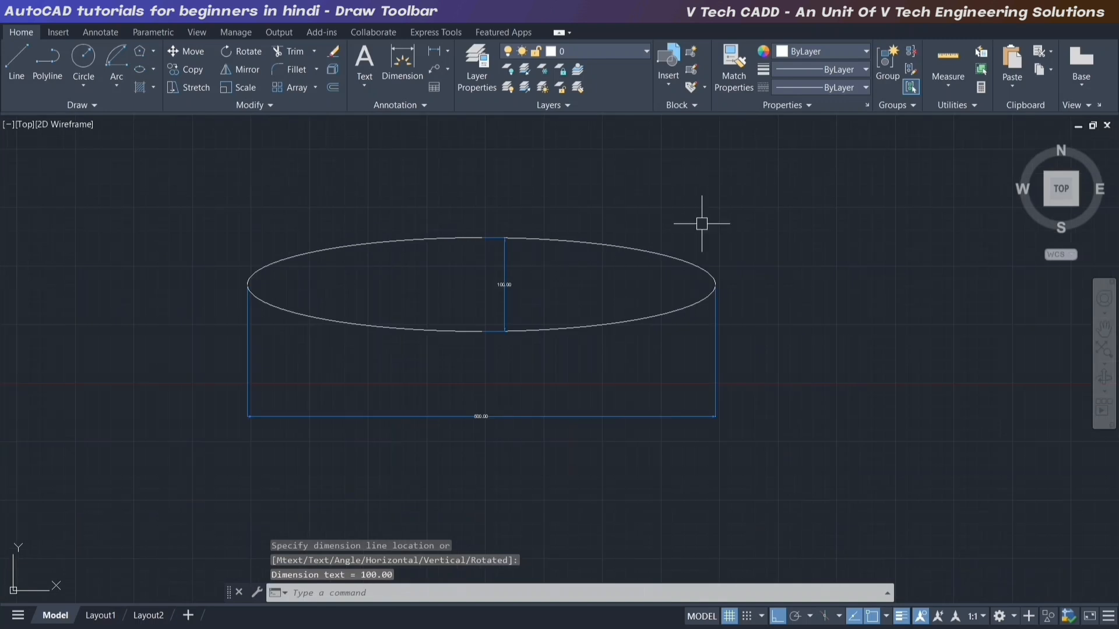
# - Erase the axis-end ellipse together with its two linear dimensions
pyautogui.click(827, 199)
pyautogui.click(257, 470)
pyautogui.press('Delete')
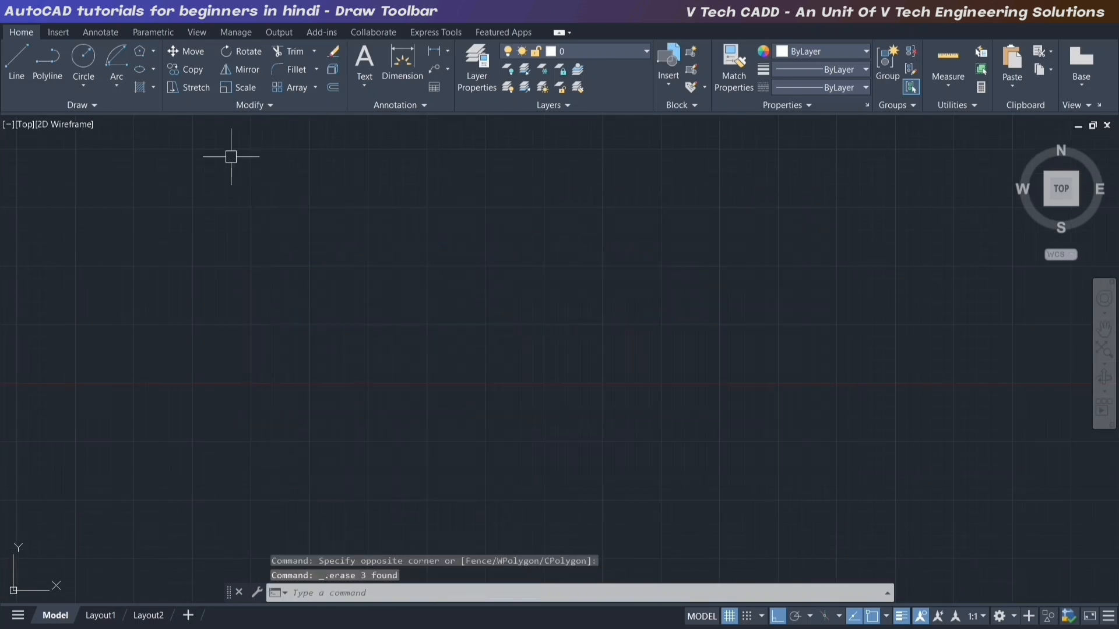
# - Draw an elliptical arc on a freely picked horizontal axis, starting at its right end and, with Ortho off, ending at the lower left
pyautogui.click(154, 70)
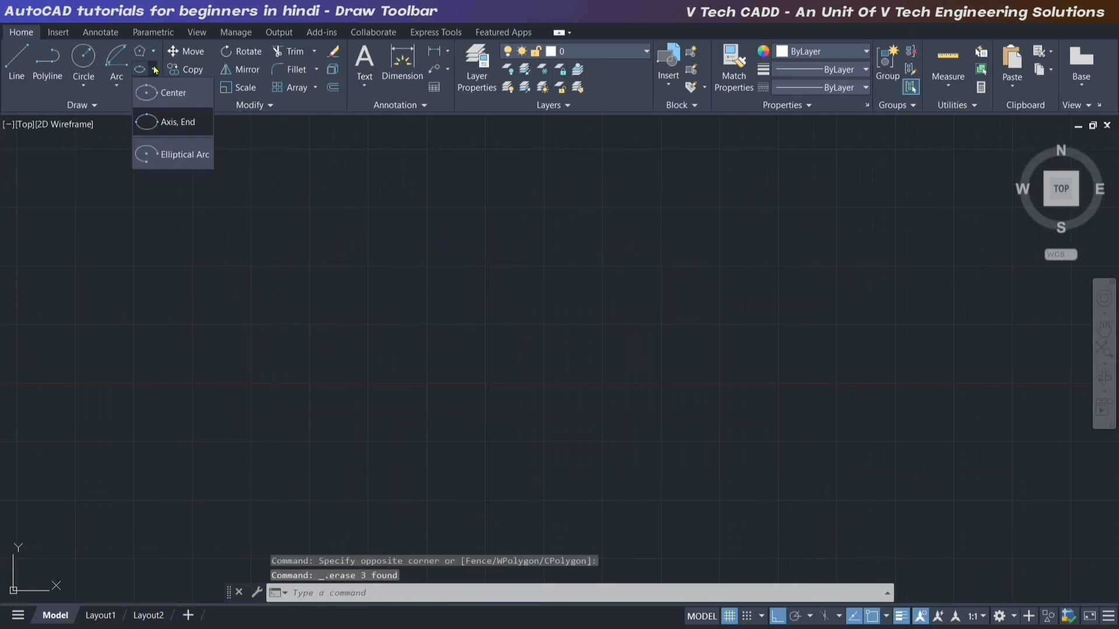
pyautogui.click(179, 156)
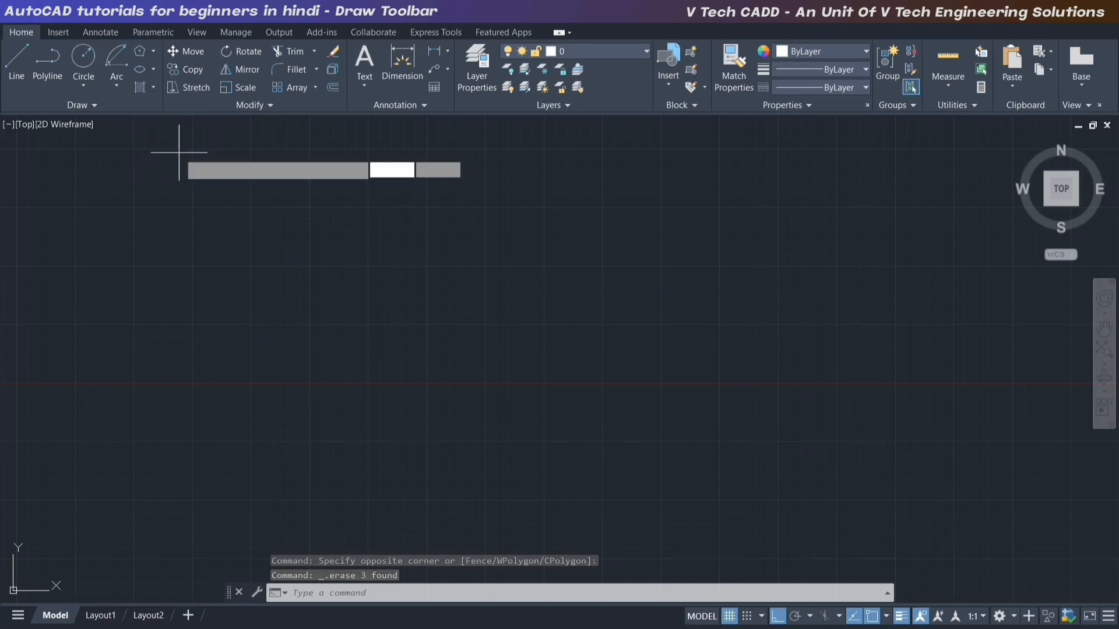
pyautogui.click(524, 324)
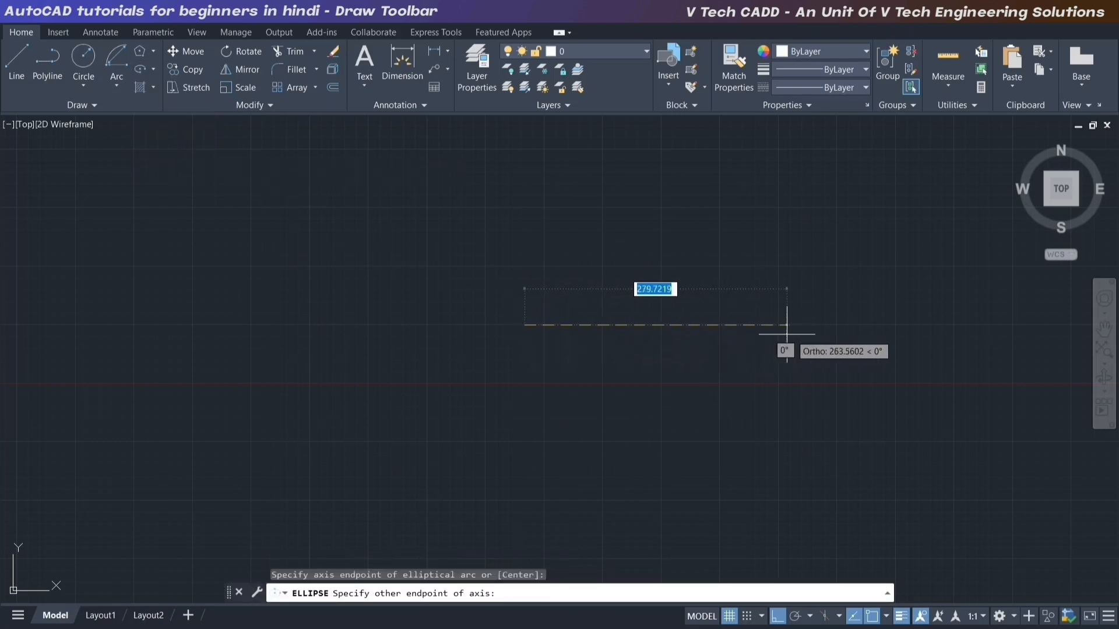
pyautogui.click(850, 324)
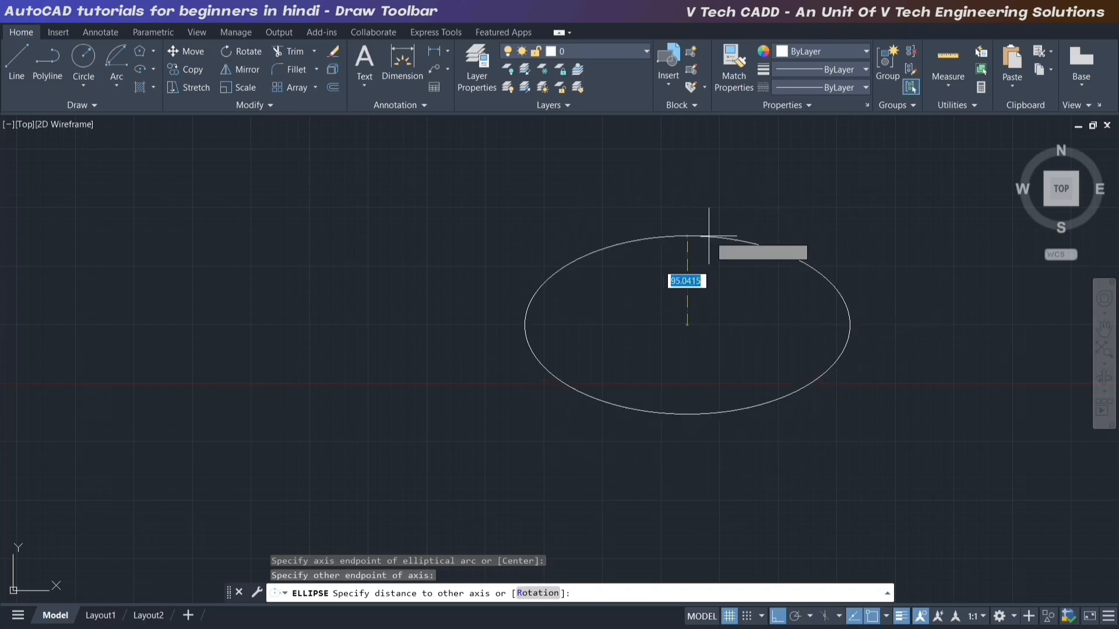
pyautogui.click(680, 259)
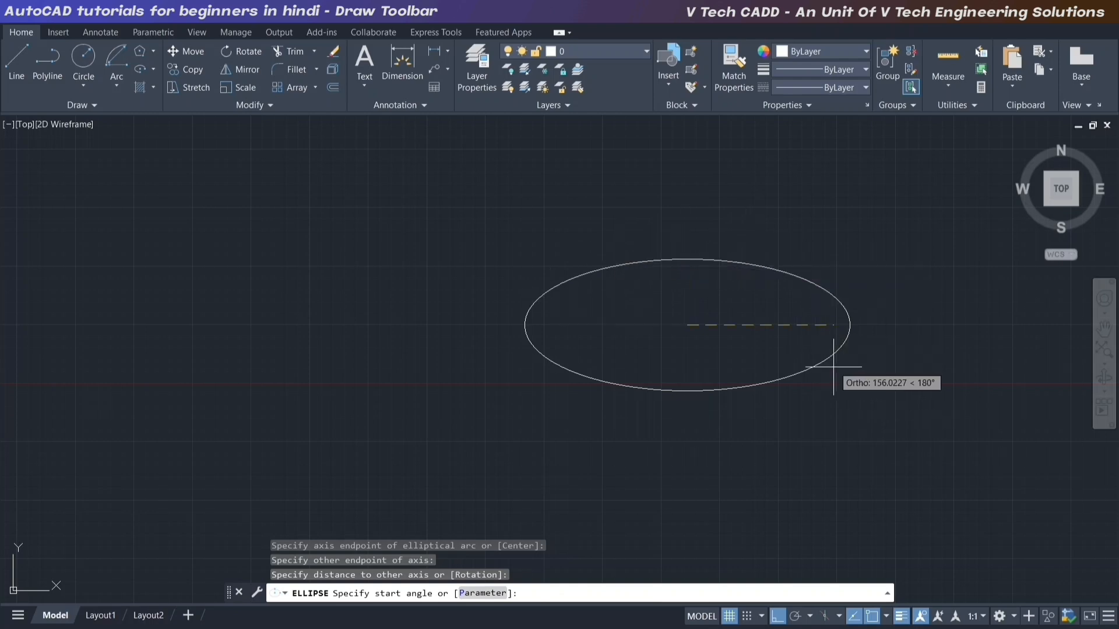
pyautogui.click(852, 326)
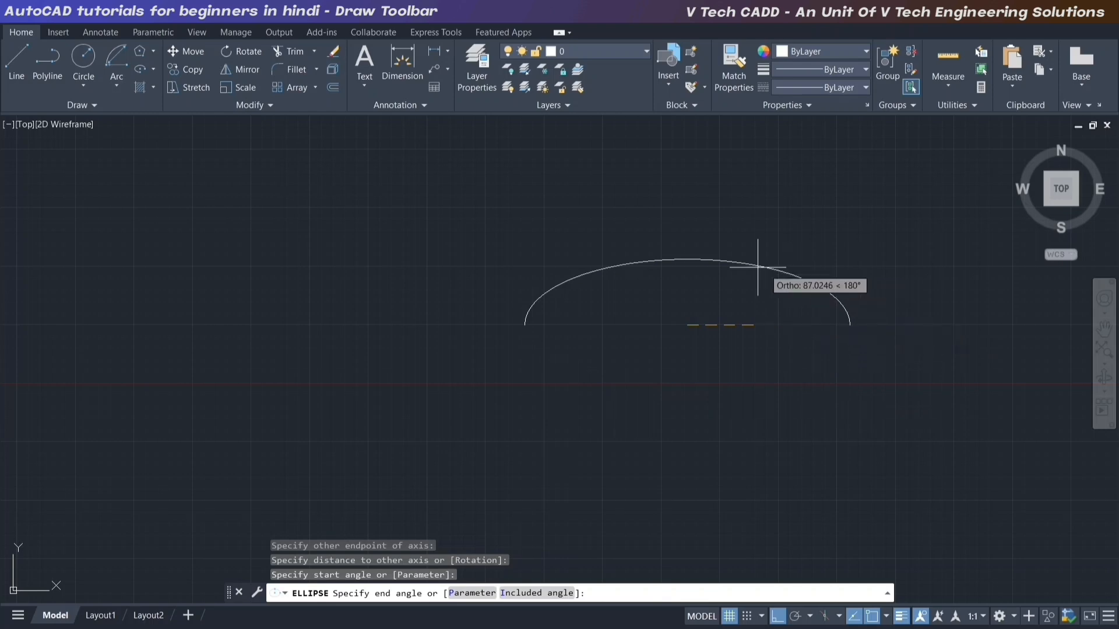
pyautogui.press('F8')
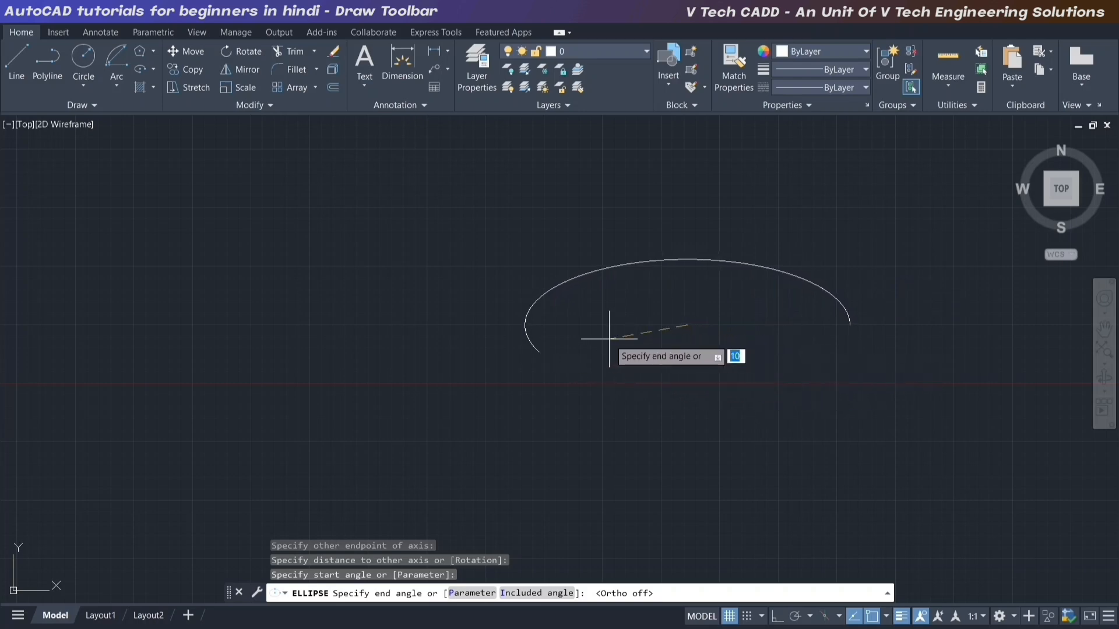
pyautogui.click(621, 357)
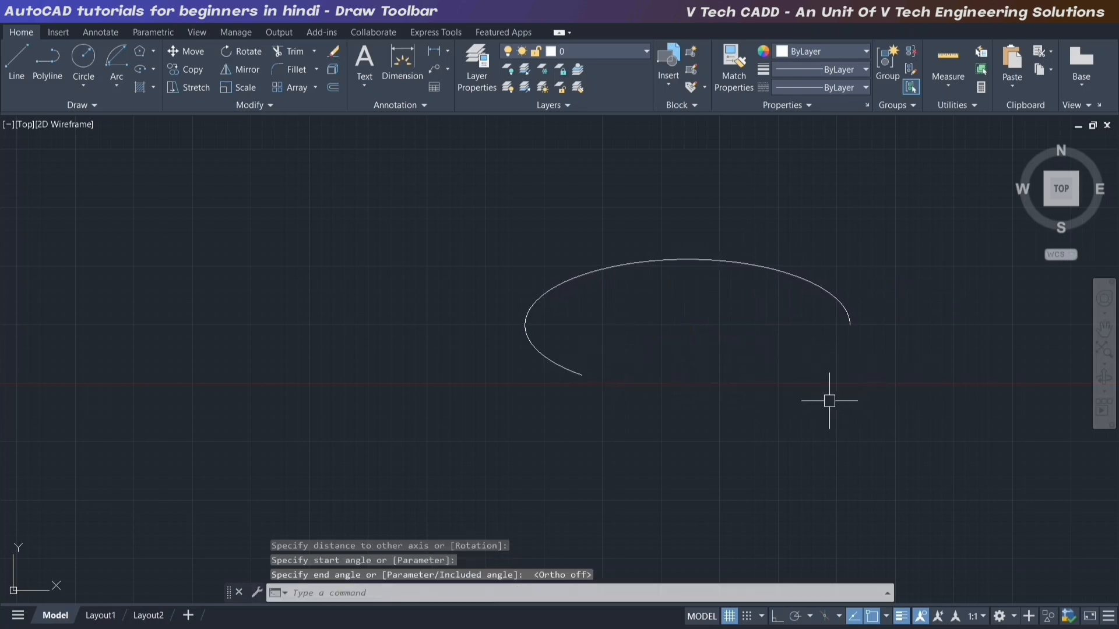
# - Erase the elliptical arc
pyautogui.click(796, 414)
pyautogui.click(605, 322)
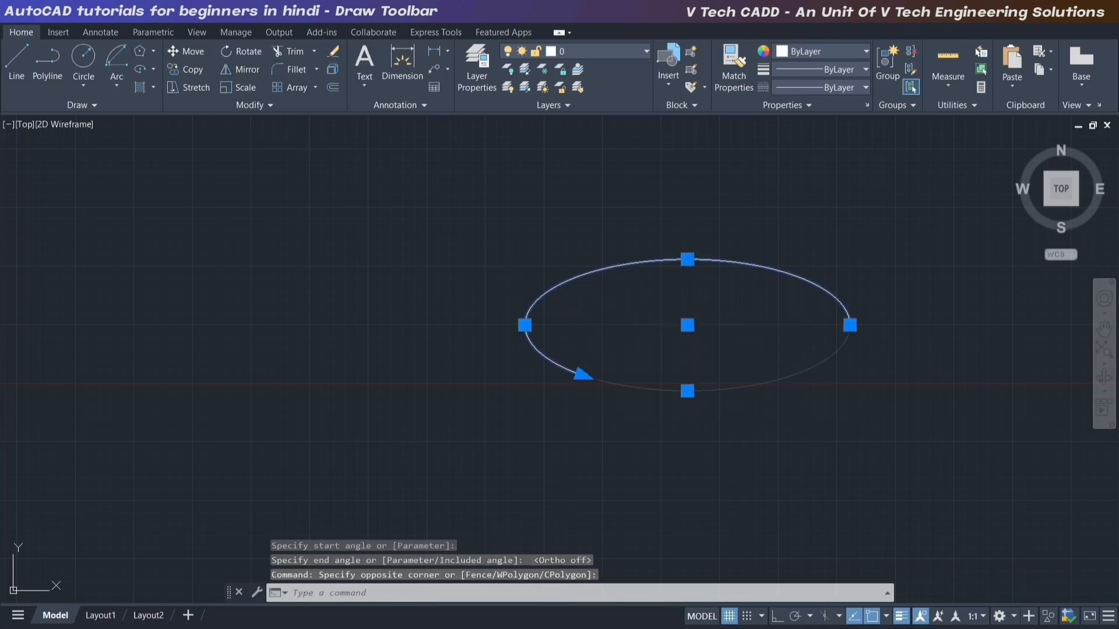
pyautogui.press('Delete')
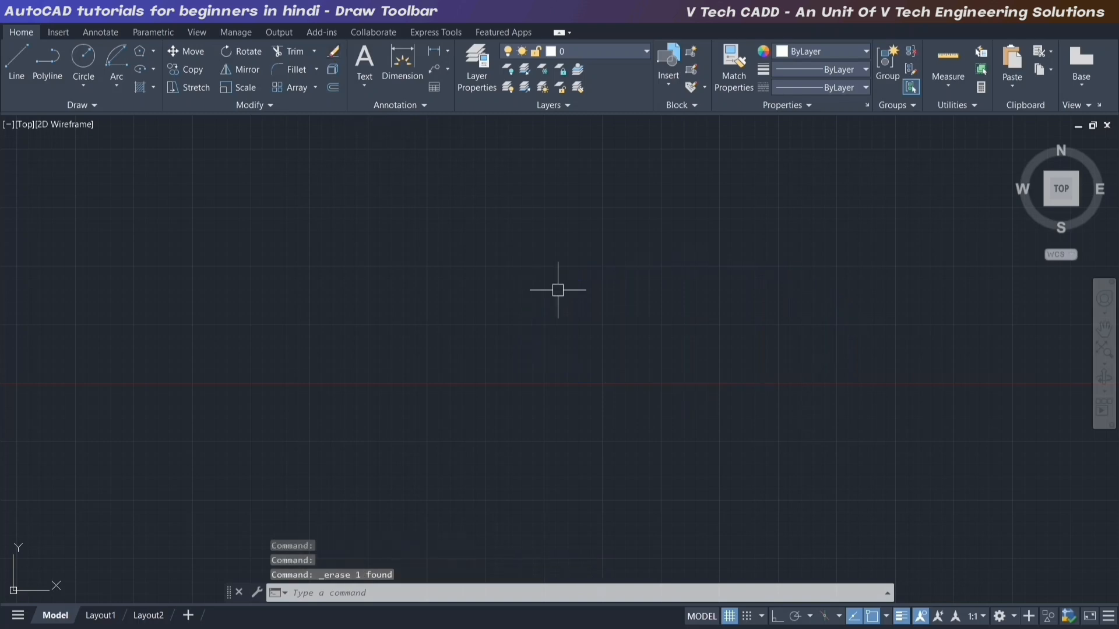
# - Draw a large horizontal rectangle in the middle of the empty drawing area from two freely picked opposite corners
pyautogui.click(154, 88)
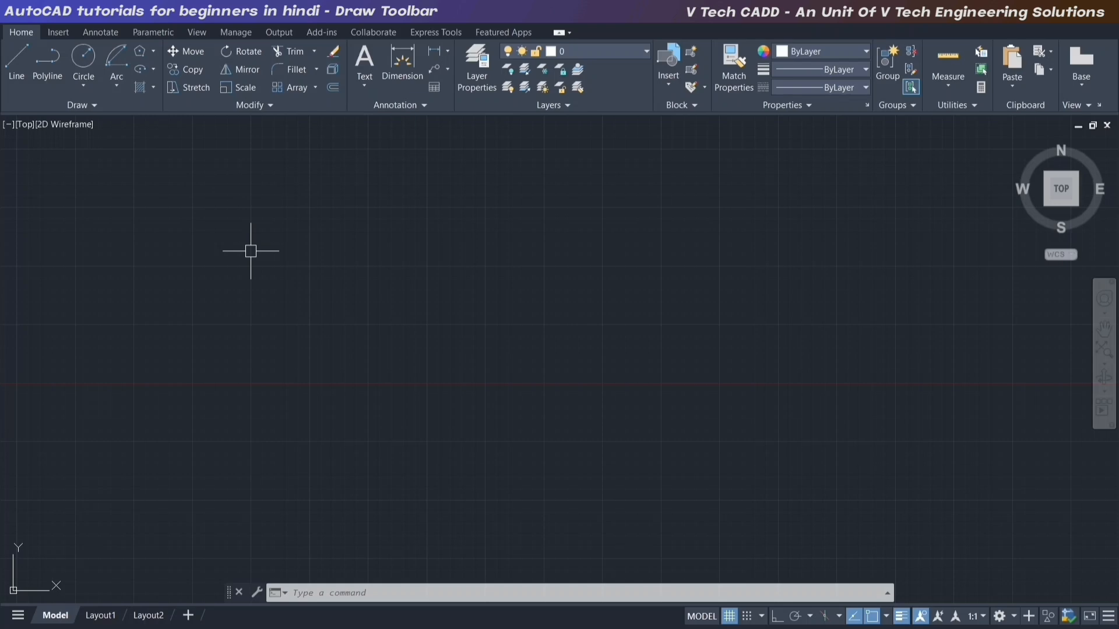
pyautogui.click(153, 52)
pyautogui.click(173, 80)
pyautogui.click(285, 208)
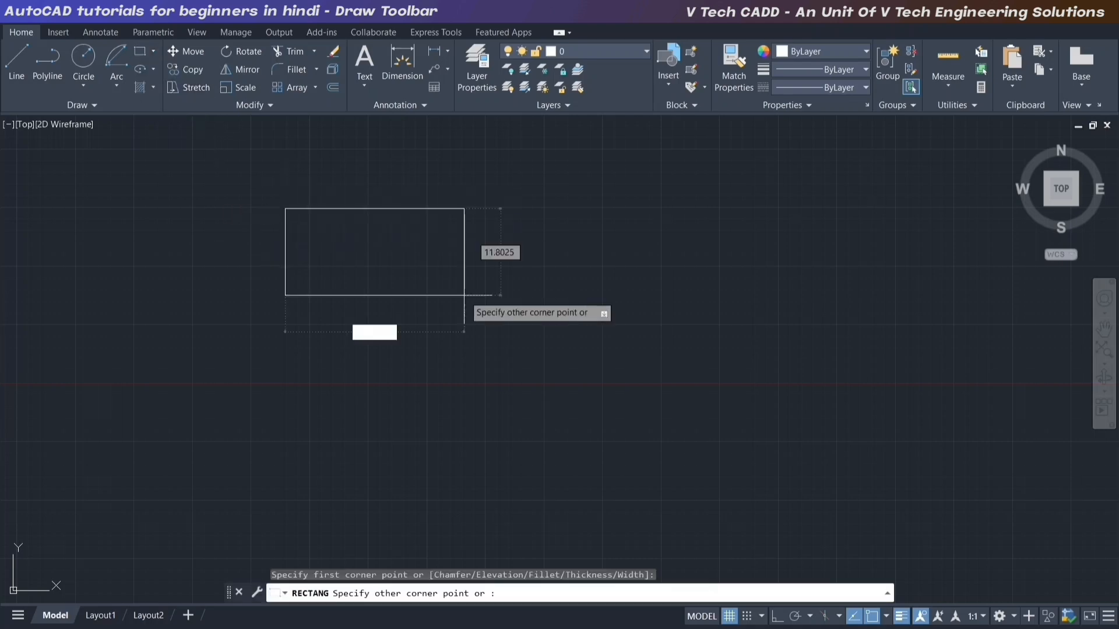
pyautogui.click(799, 443)
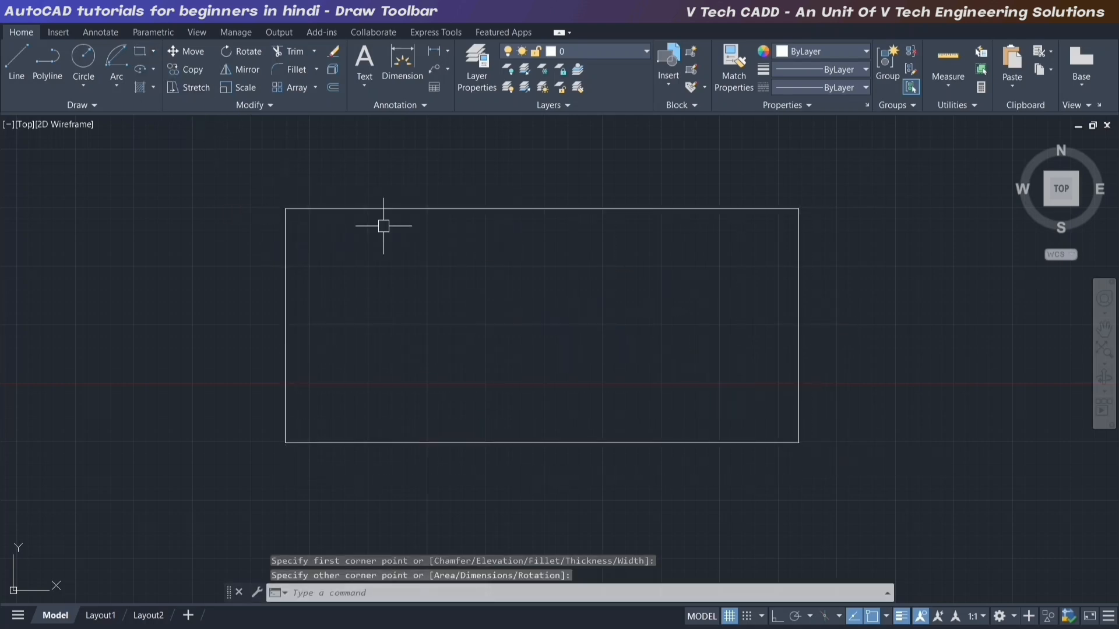
# - Draw three circles inside the rectangle: radius about 33 at upper left, about 32 at lower right, and a smaller one between them
pyautogui.click(84, 56)
pyautogui.click(374, 286)
pyautogui.click(374, 254)
pyautogui.rightClick(503, 271)
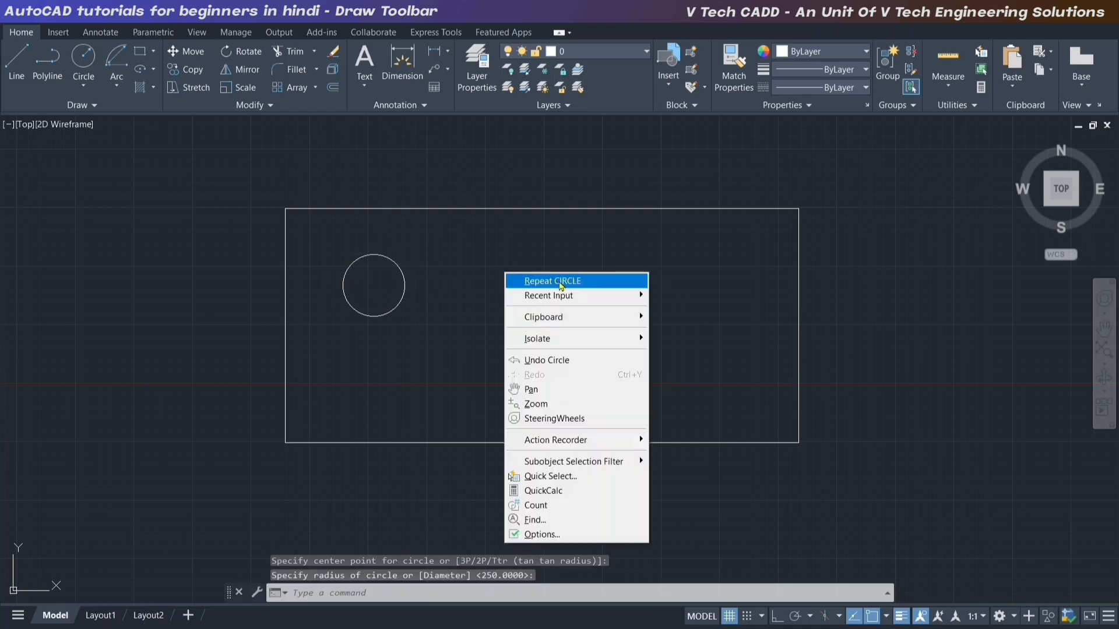
pyautogui.click(539, 277)
pyautogui.click(732, 358)
pyautogui.click(722, 329)
pyautogui.rightClick(460, 278)
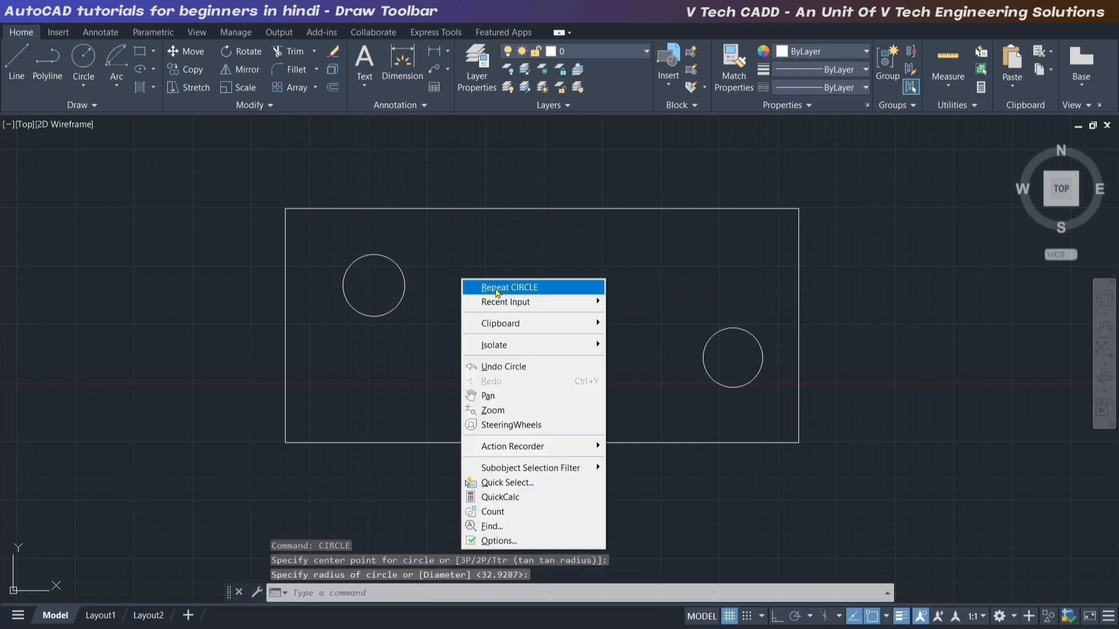
pyautogui.click(507, 287)
pyautogui.click(494, 344)
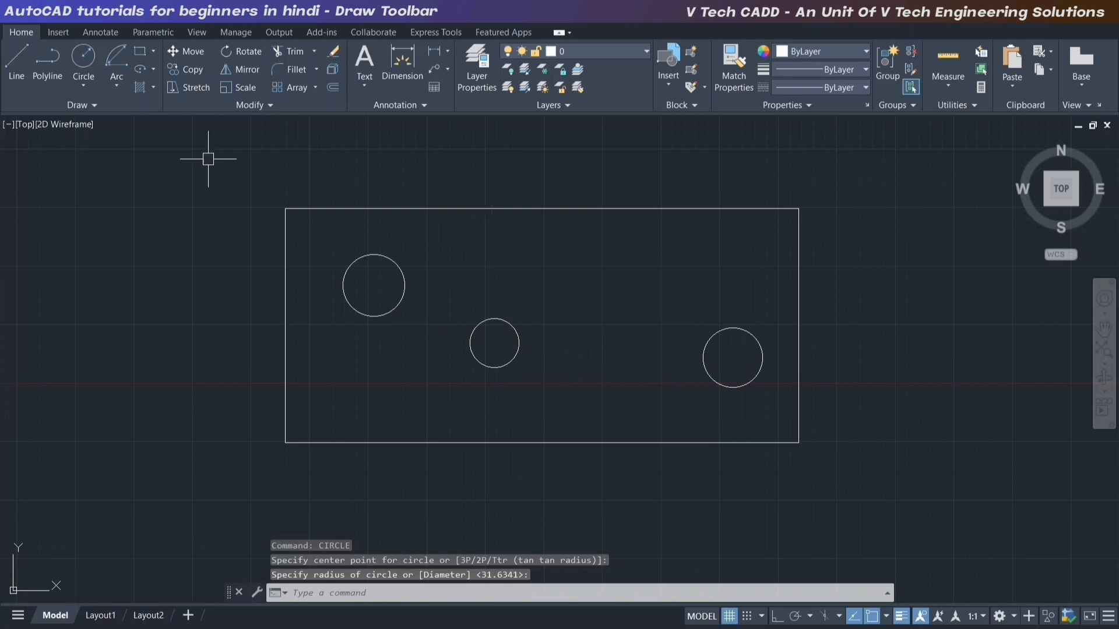
# - Hatch the rectangle by selecting its outline as the boundary object, leaving the circles unselected
pyautogui.click(153, 88)
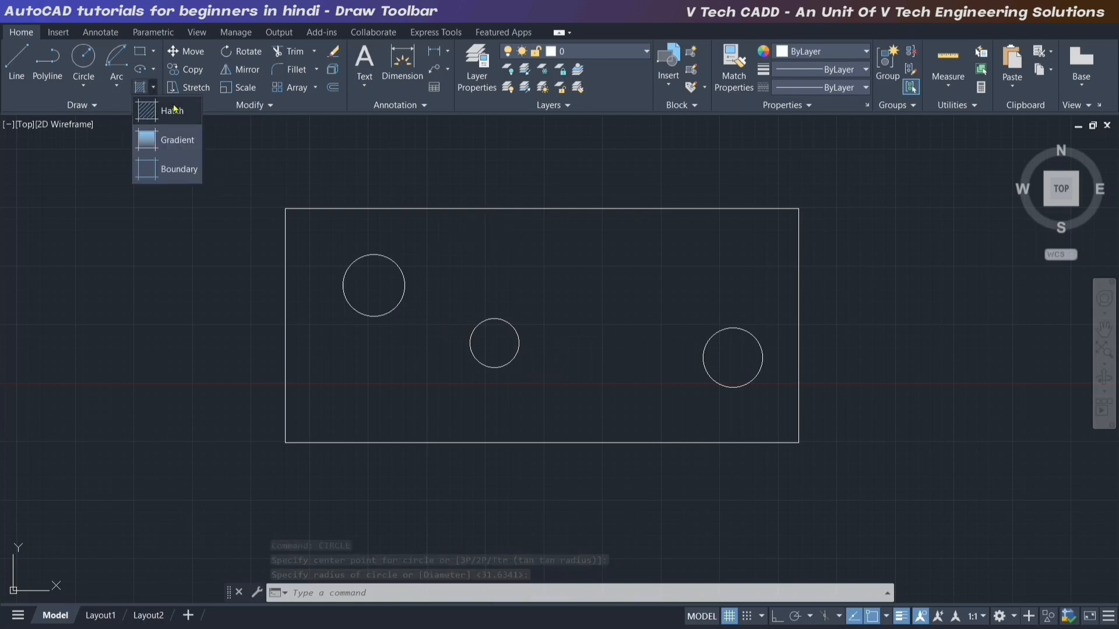
pyautogui.click(173, 108)
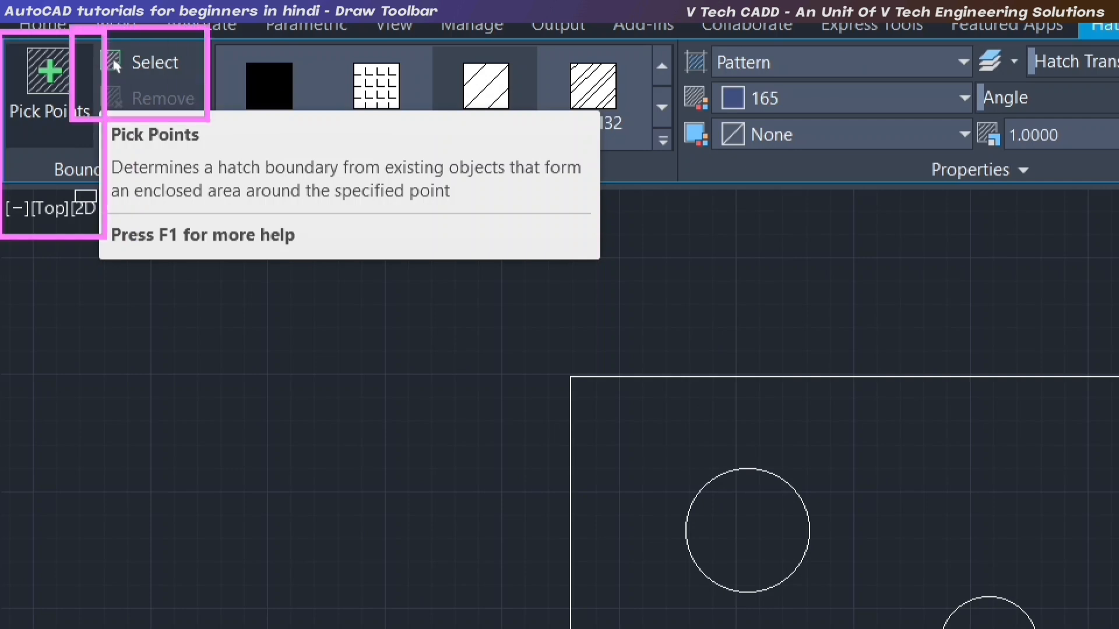
pyautogui.click(115, 65)
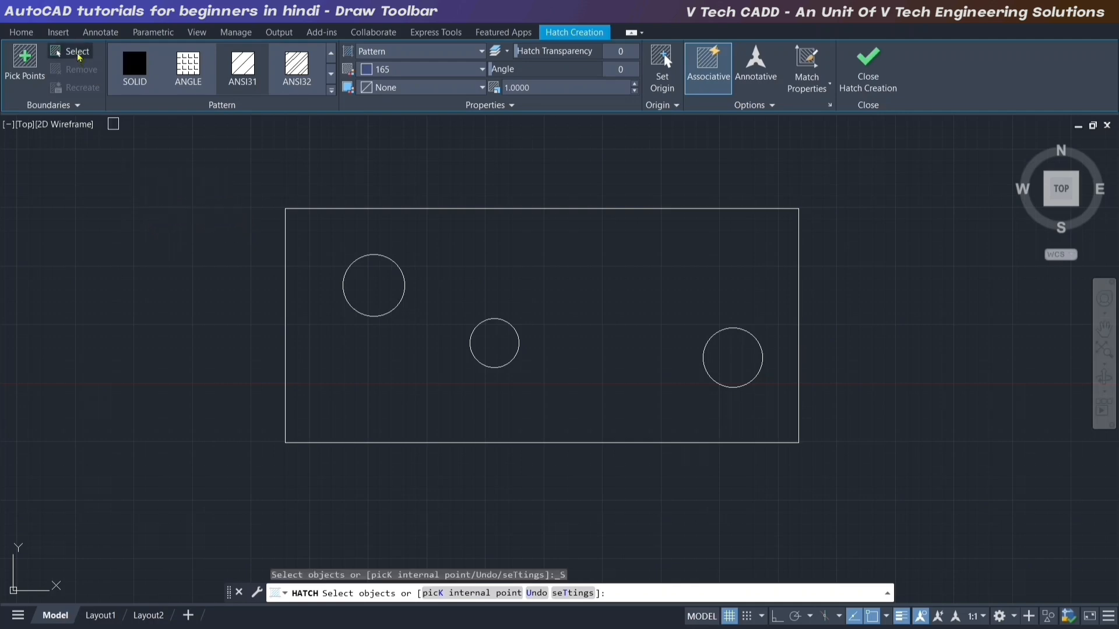
pyautogui.click(359, 213)
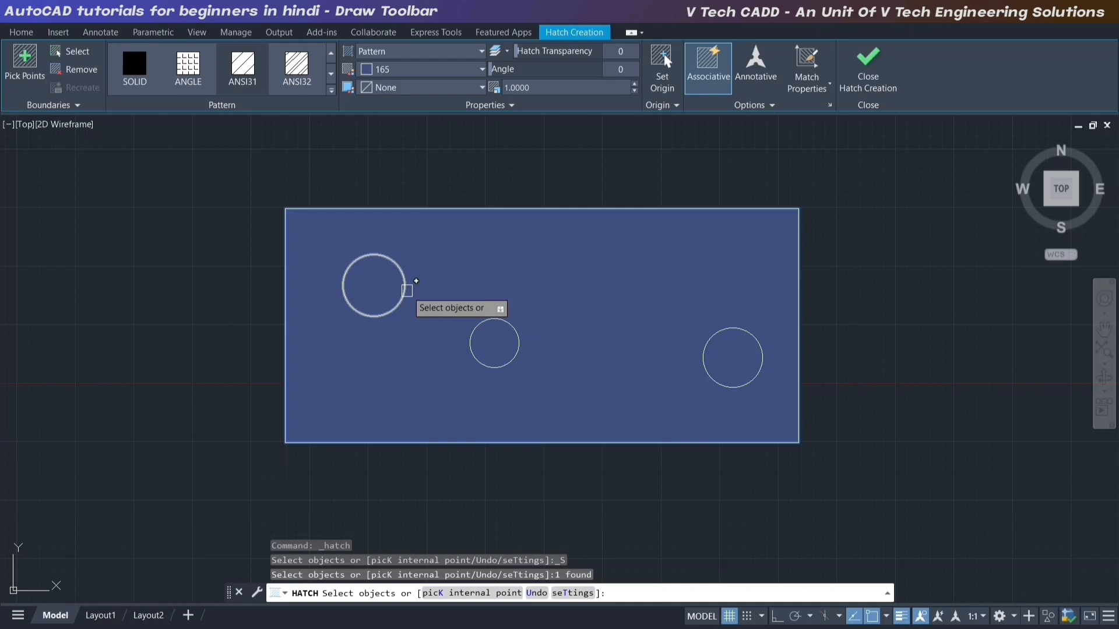
pyautogui.rightClick(745, 159)
pyautogui.click(767, 167)
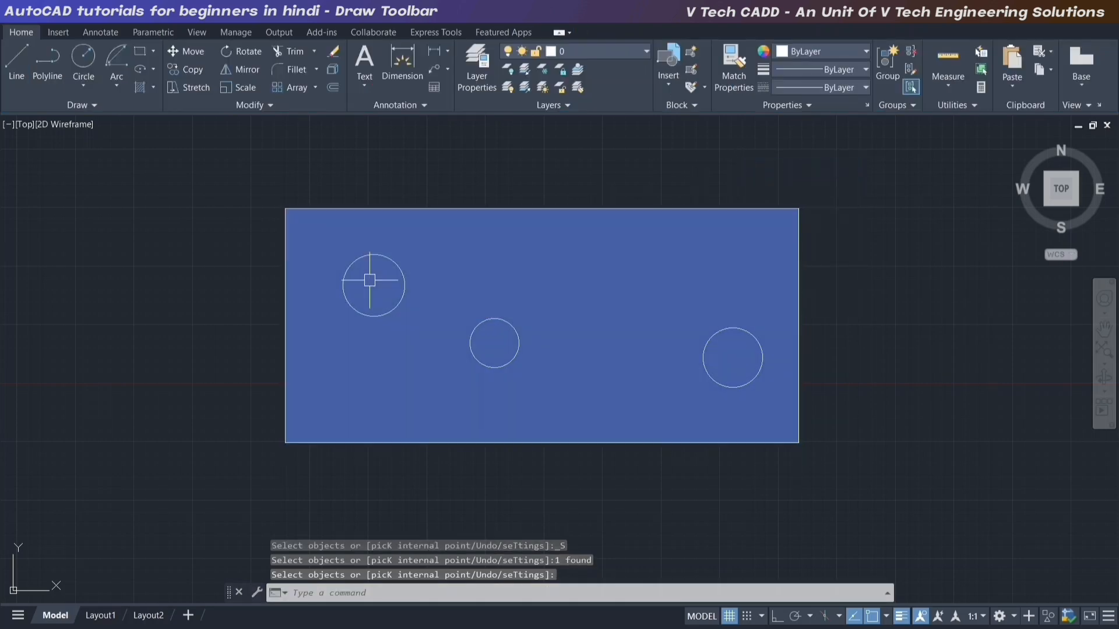
# - Erase the hatch from the rectangle
pyautogui.click(636, 337)
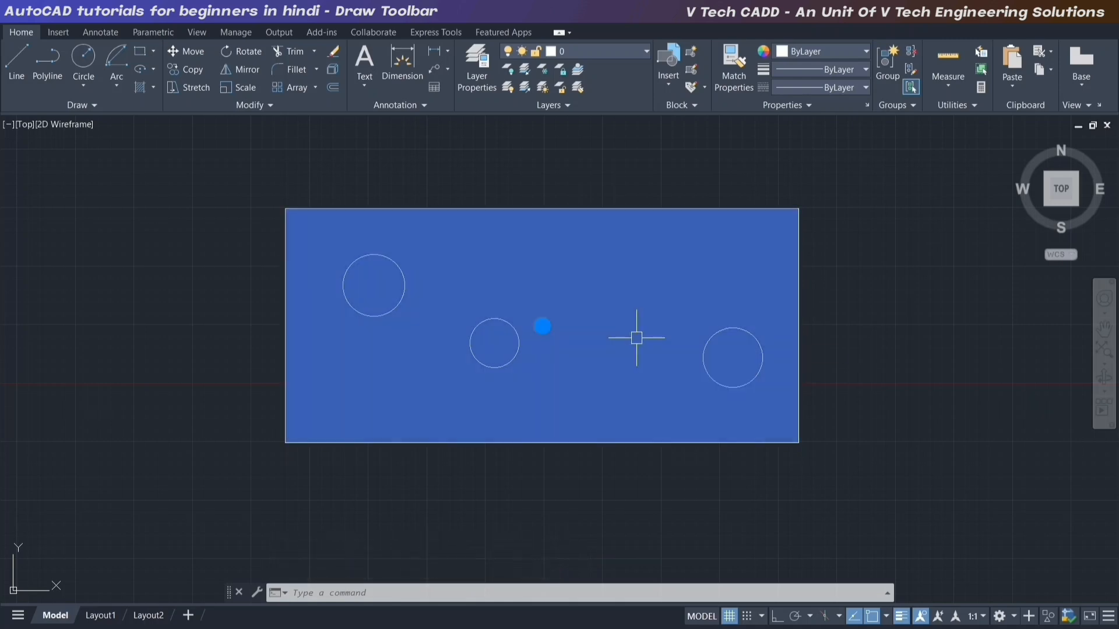
pyautogui.press('Delete')
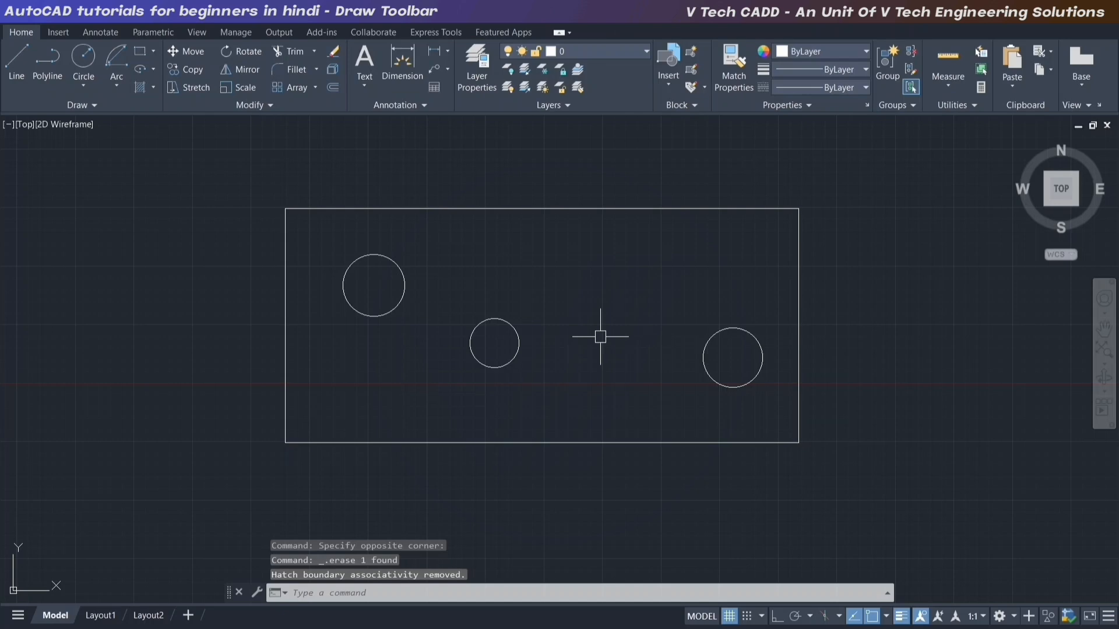
# - Hatch the area around the three circles by picking an internal point inside the rectangle
pyautogui.write('h')
pyautogui.press('Return')
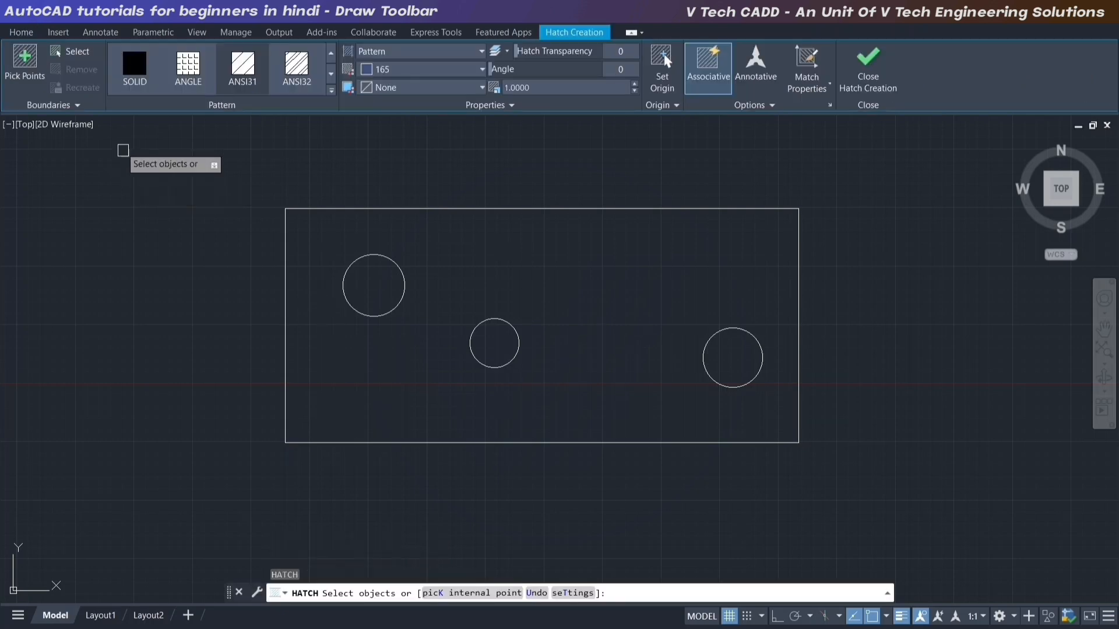
pyautogui.click(30, 67)
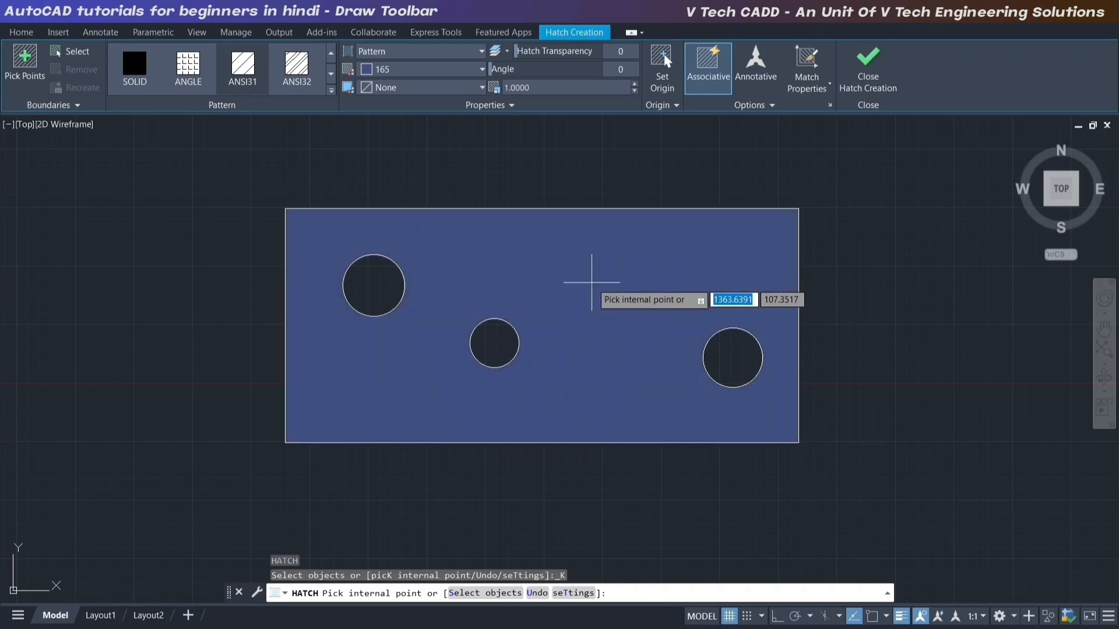
pyautogui.click(590, 281)
pyautogui.click(883, 64)
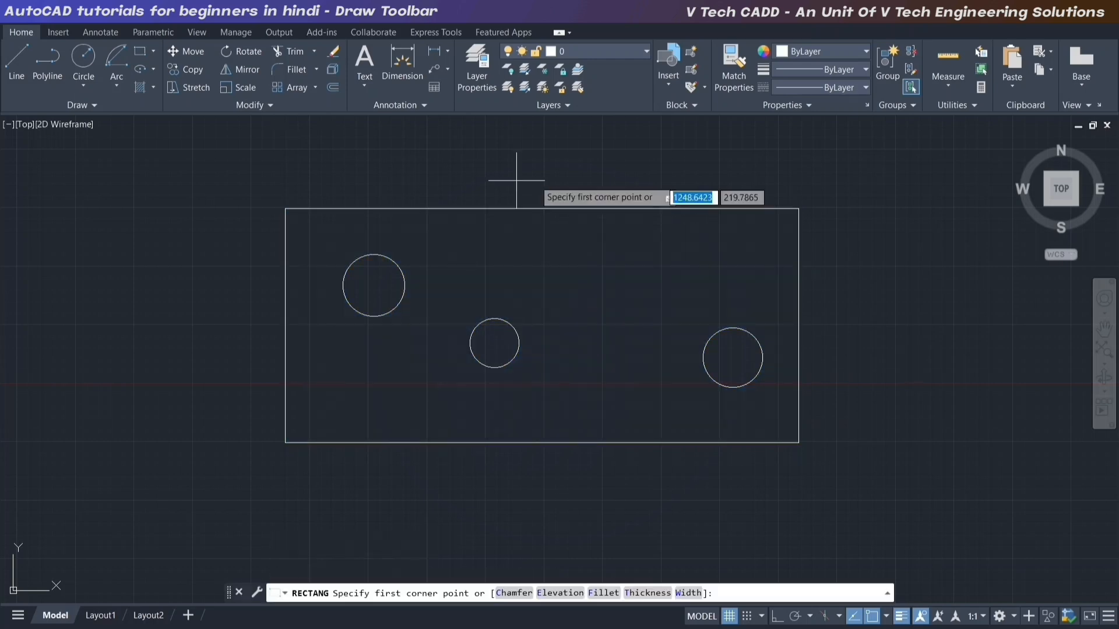
# - Draw a second rectangle overlapping the right half of the first one and enclosing the rightmost circle
pyautogui.click(548, 173)
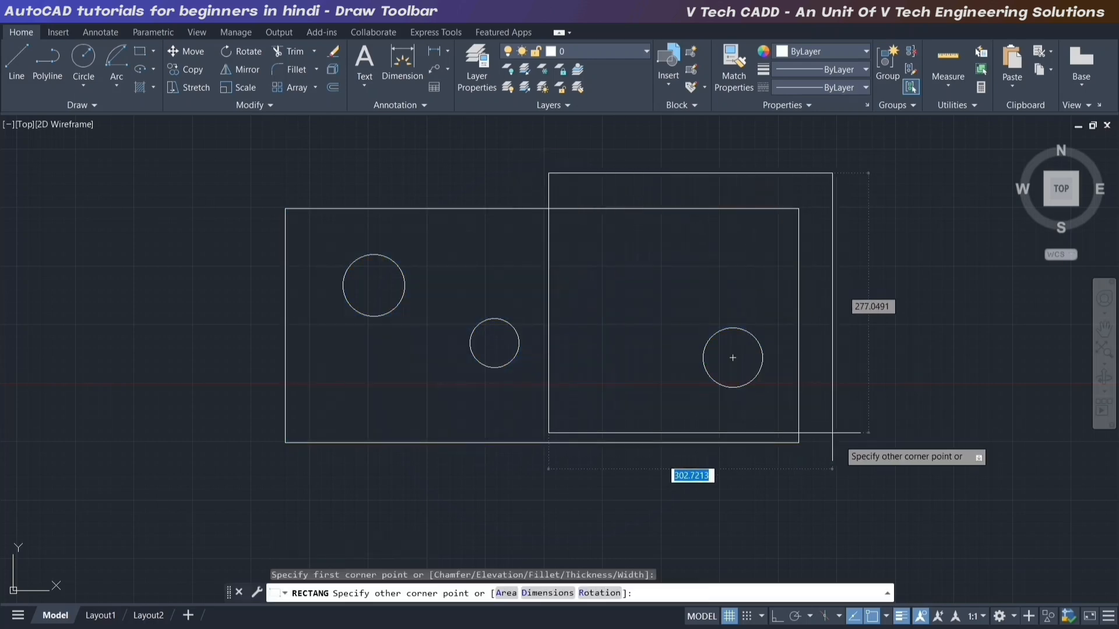
pyautogui.click(874, 494)
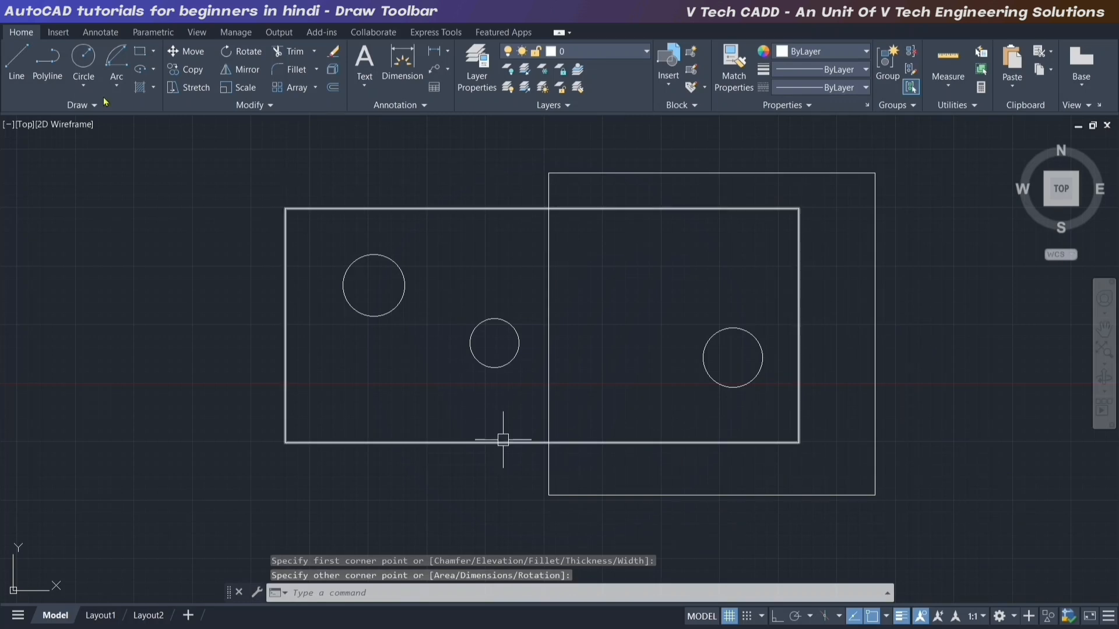
# - Try hatching only the overlap of the two rectangles by picking an internal point there, and undo the pick
pyautogui.click(155, 88)
pyautogui.click(169, 110)
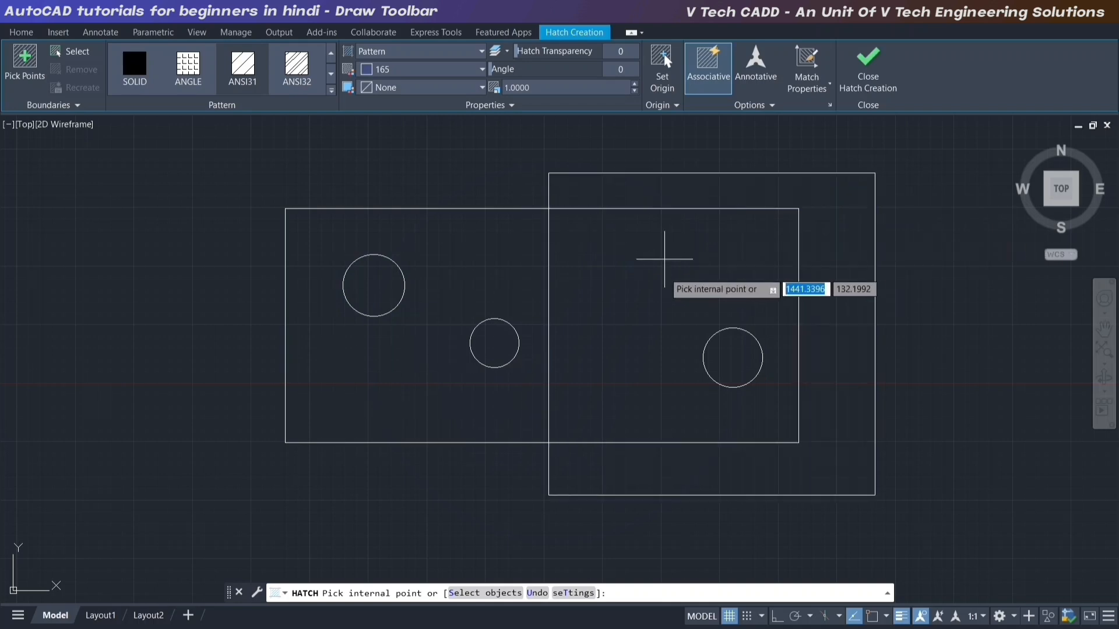
pyautogui.click(683, 329)
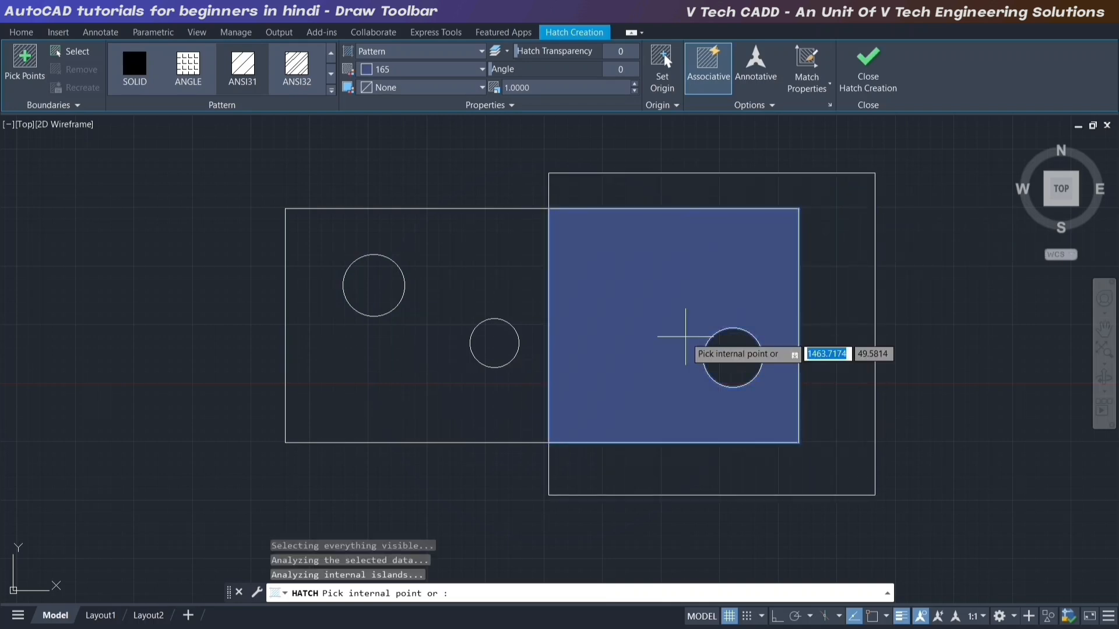
pyautogui.hotkey('ctrl', 'z')
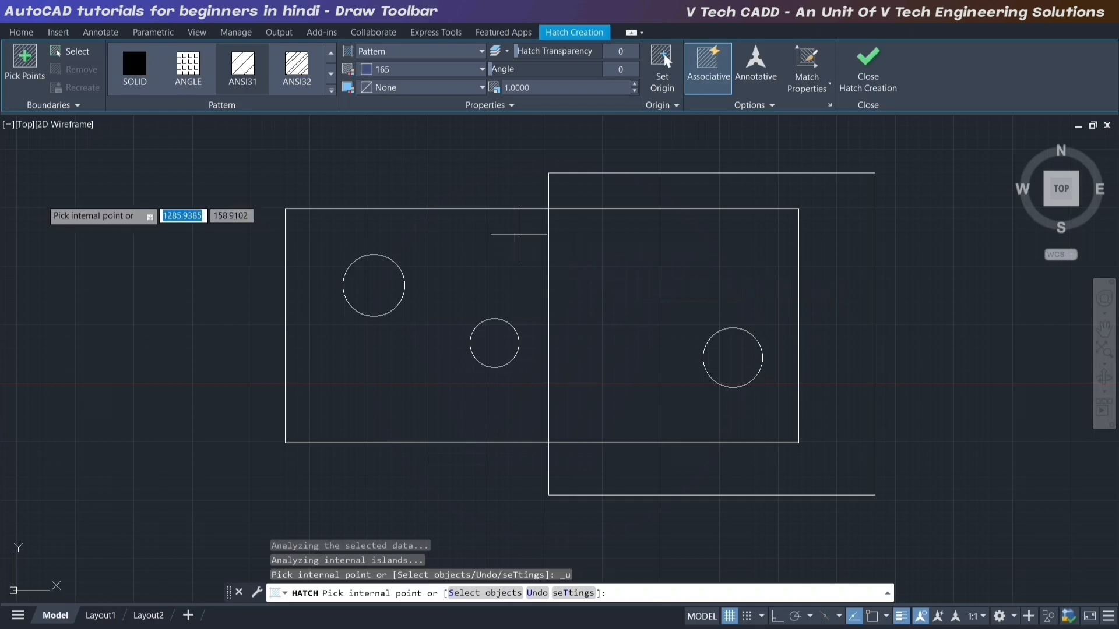
# - Try selecting the right rectangle and the left rectangle in turn as the hatch boundary, undoing each selection
pyautogui.click(71, 53)
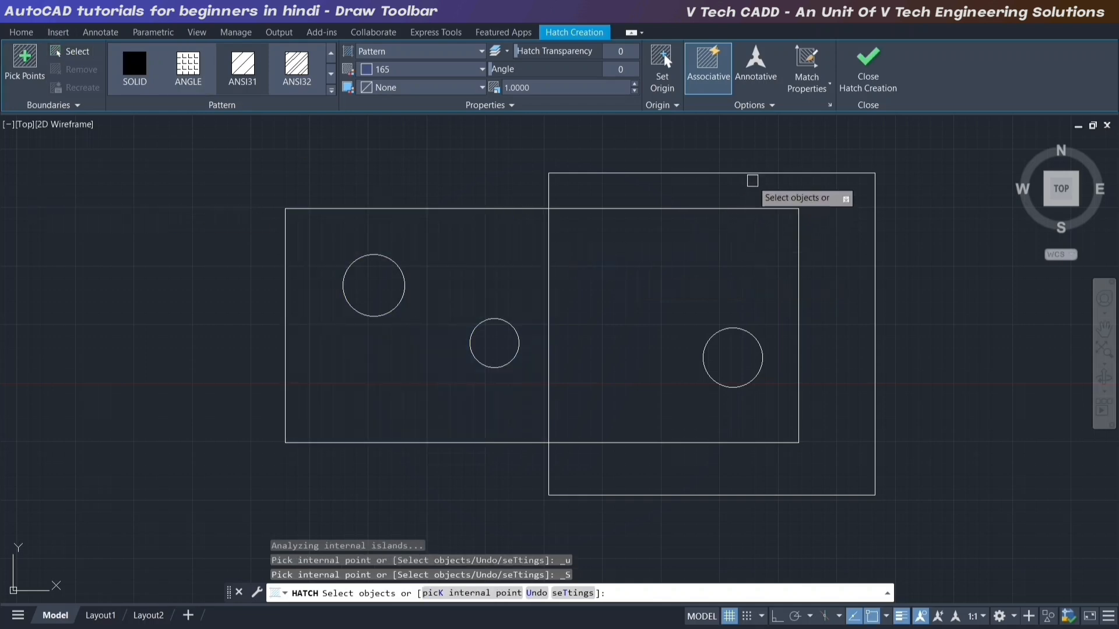
pyautogui.click(756, 173)
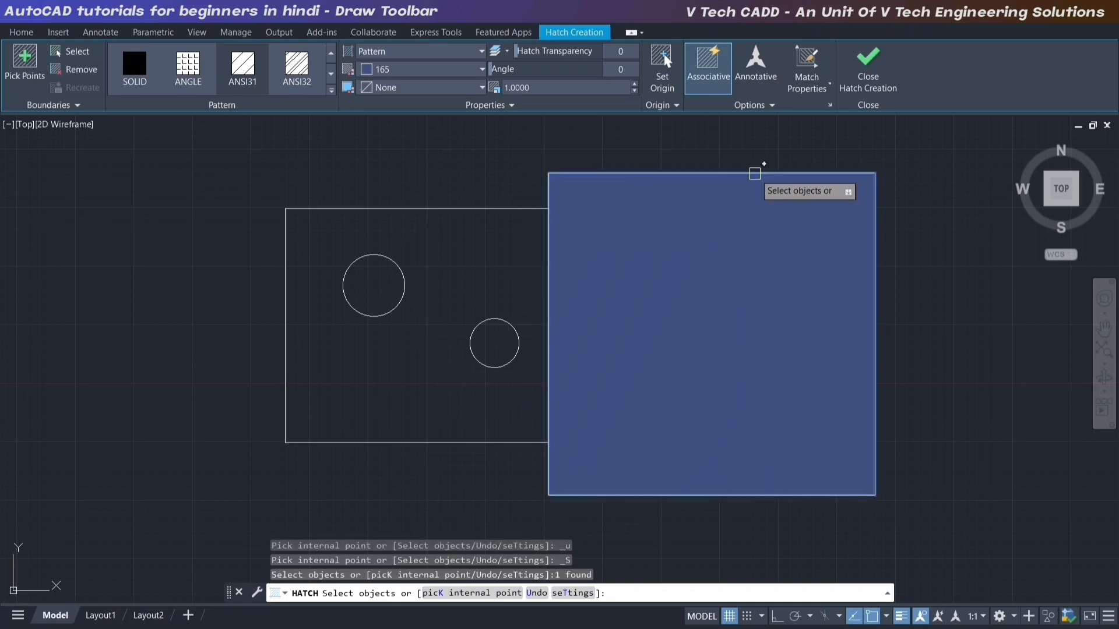
pyautogui.hotkey('ctrl', 'z')
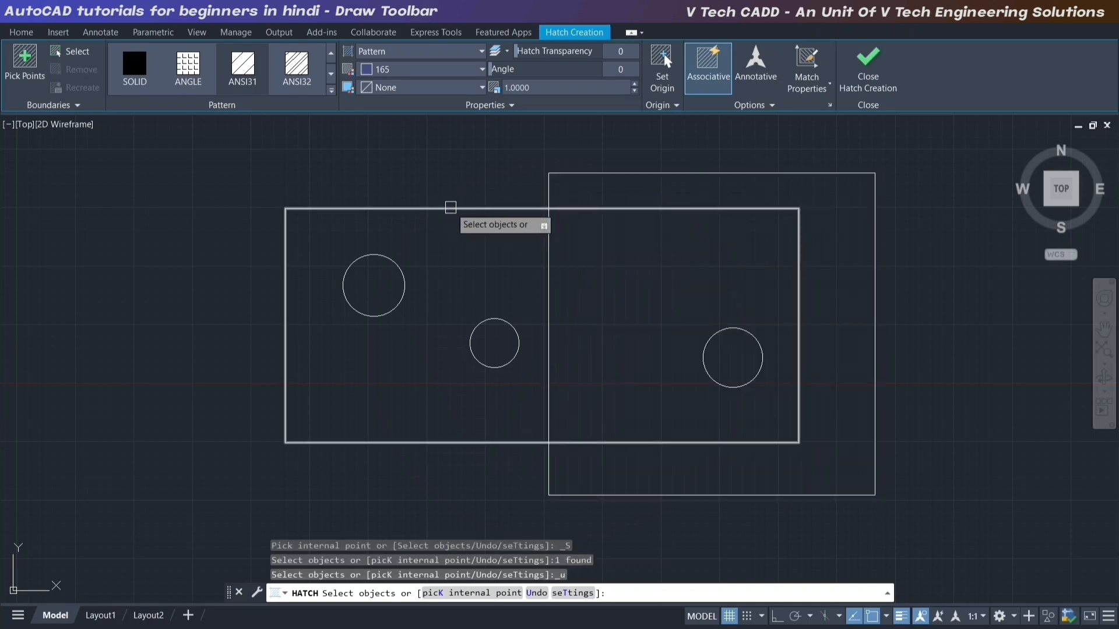
pyautogui.click(446, 208)
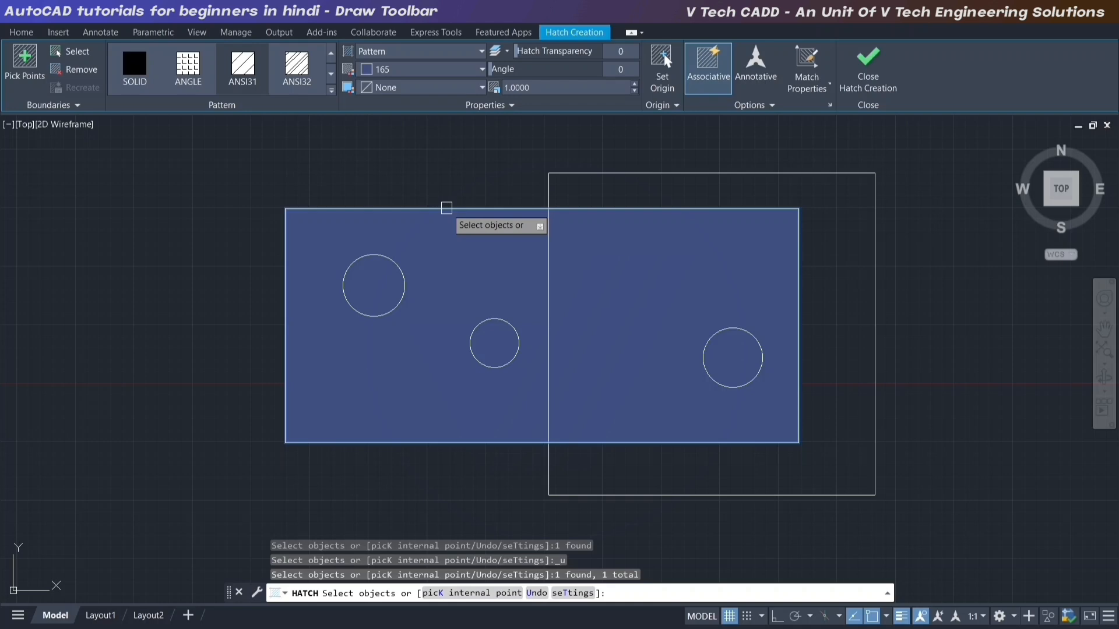
pyautogui.hotkey('ctrl', 'z')
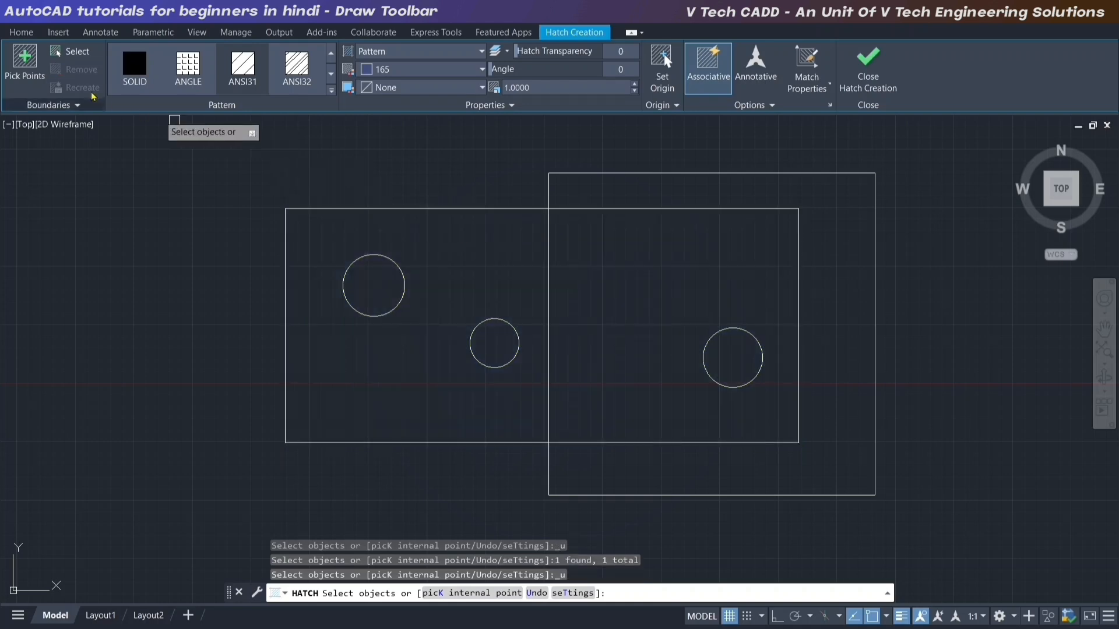
# - Pick internal points for the hatch in the rectangles' overlap and in the rest of the first rectangle
pyautogui.click(23, 61)
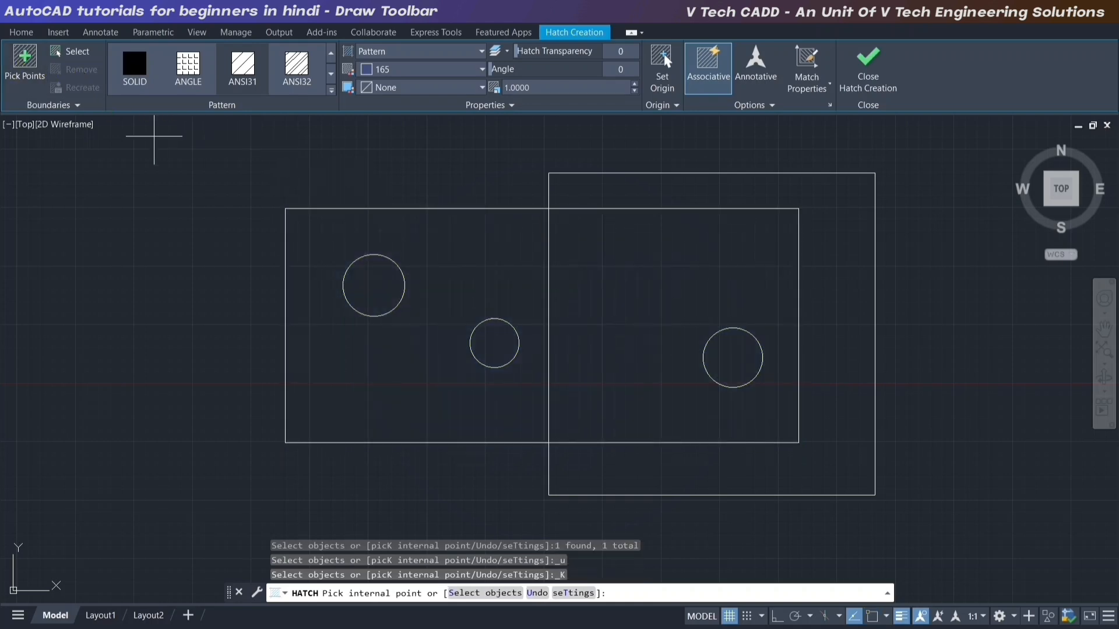
pyautogui.click(594, 306)
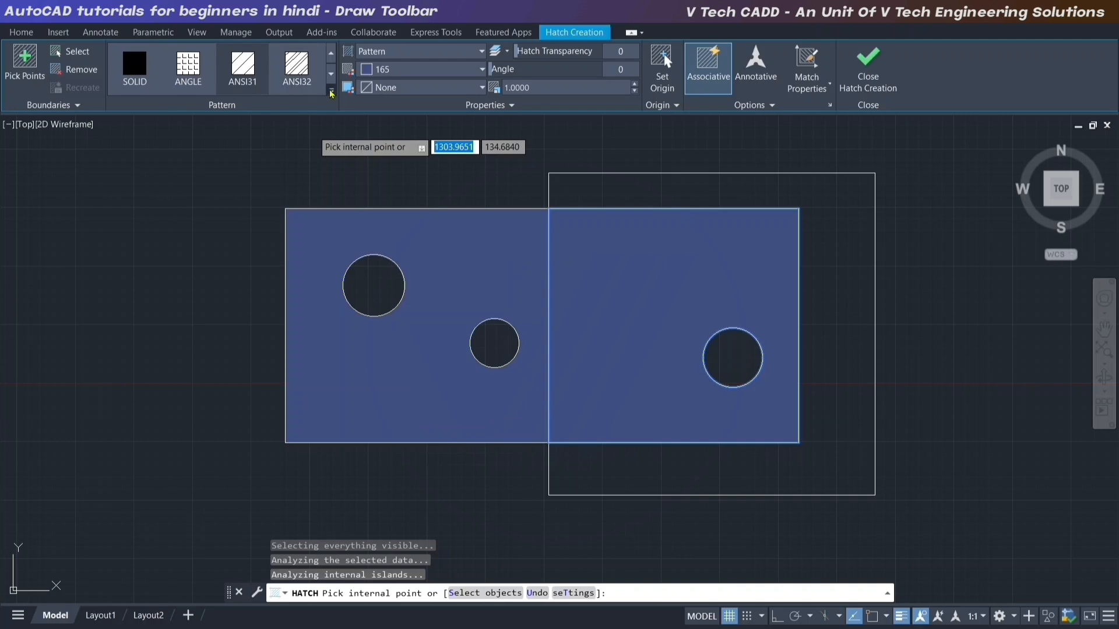
# - Try several patterns on the hatch, including ANSI35, AR-B816, AR-B816C, AR-CONC, AR-BRSTD, AR-B88 and ANSI34
pyautogui.click(331, 94)
pyautogui.click(249, 135)
pyautogui.scroll(-1, 249, 135)
pyautogui.click(249, 135)
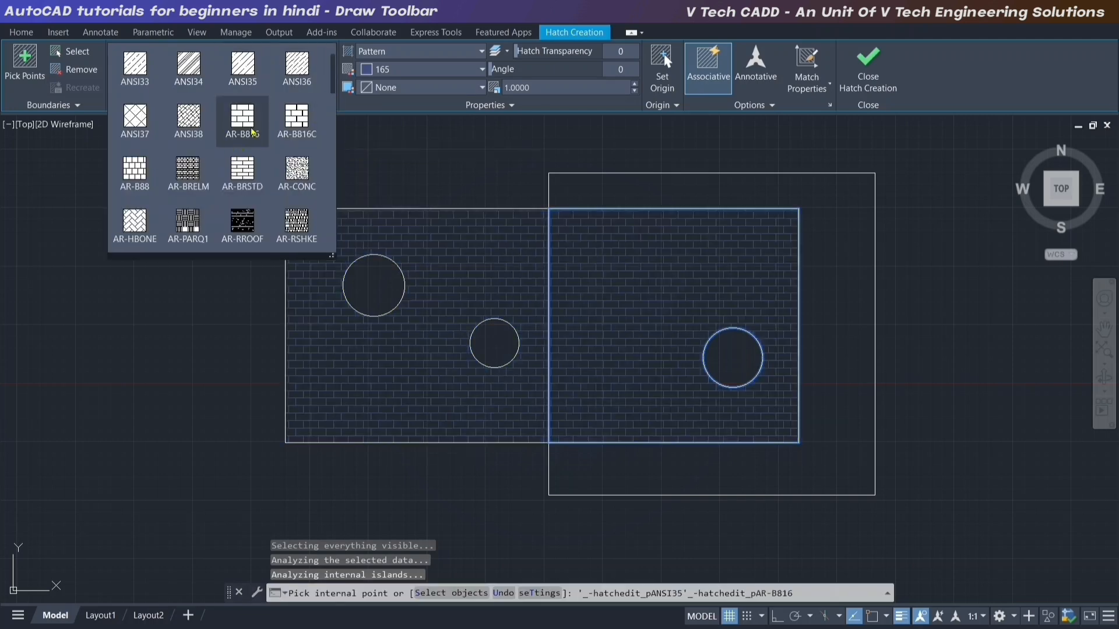
pyautogui.click(296, 119)
pyautogui.click(299, 174)
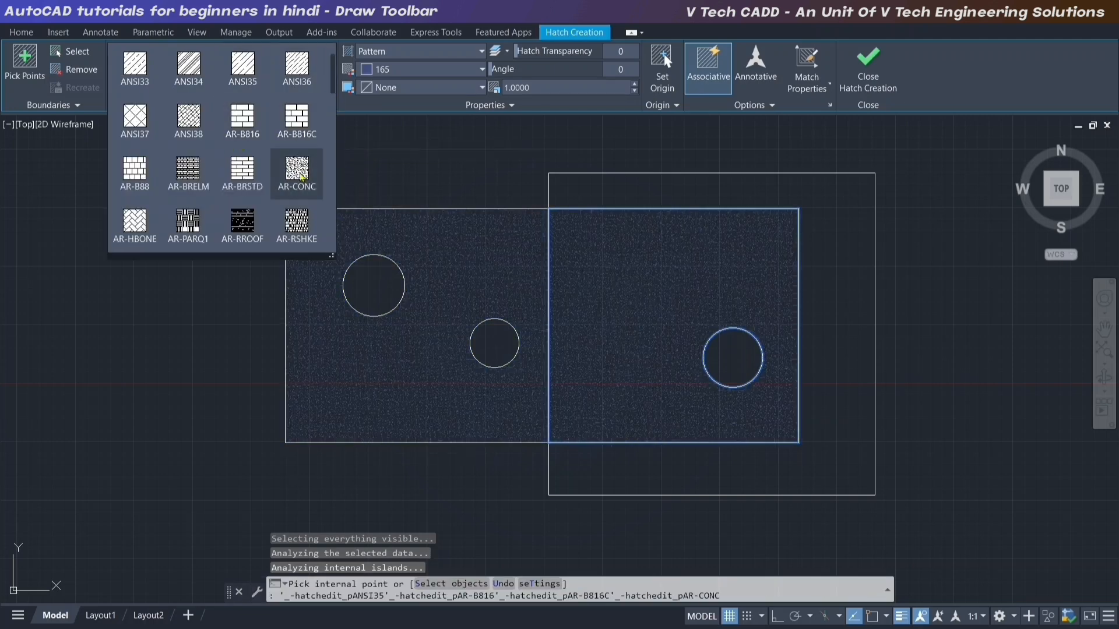
pyautogui.click(257, 190)
pyautogui.click(136, 175)
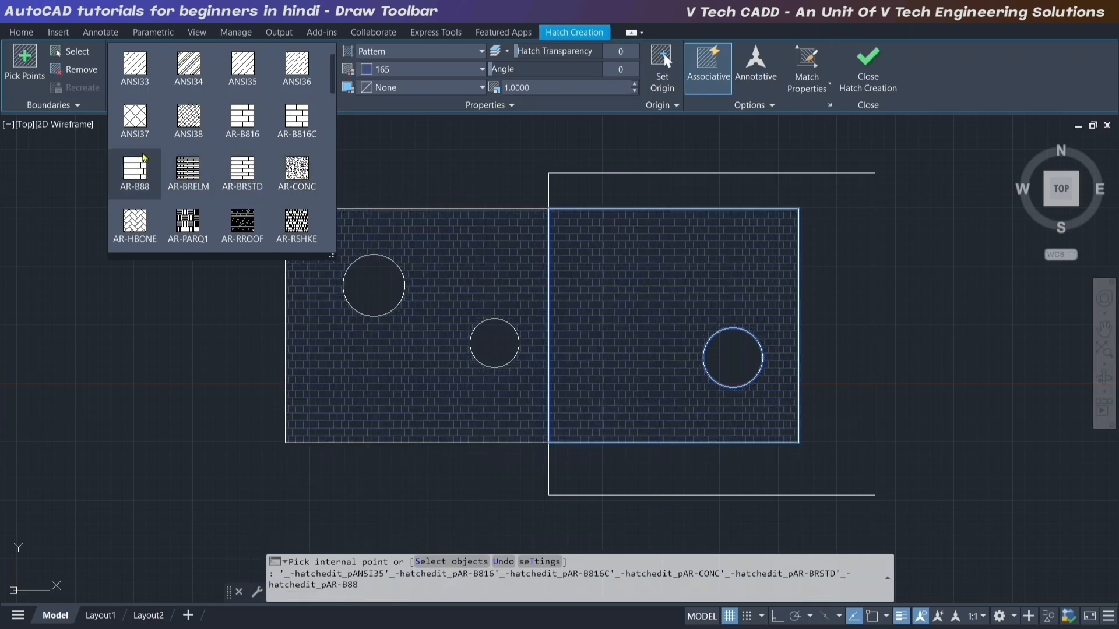
pyautogui.click(142, 134)
pyautogui.click(222, 215)
pyautogui.scroll(-1, 222, 214)
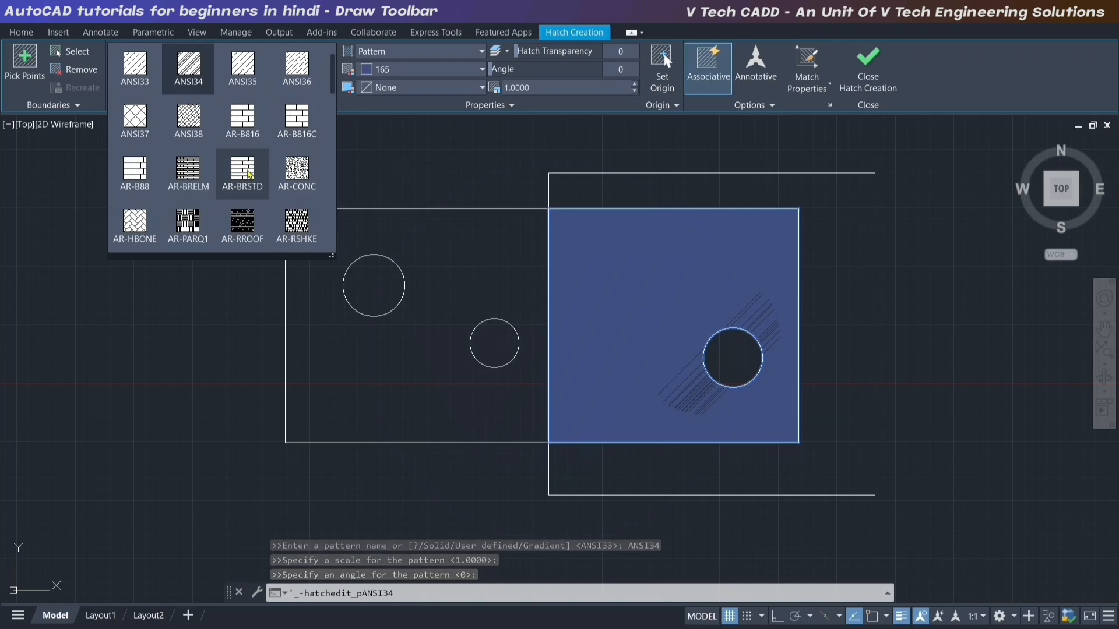
# - Apply the AR-BRSTD brick pattern to the hatch in the overlap and set its scale to 10
pyautogui.click(247, 176)
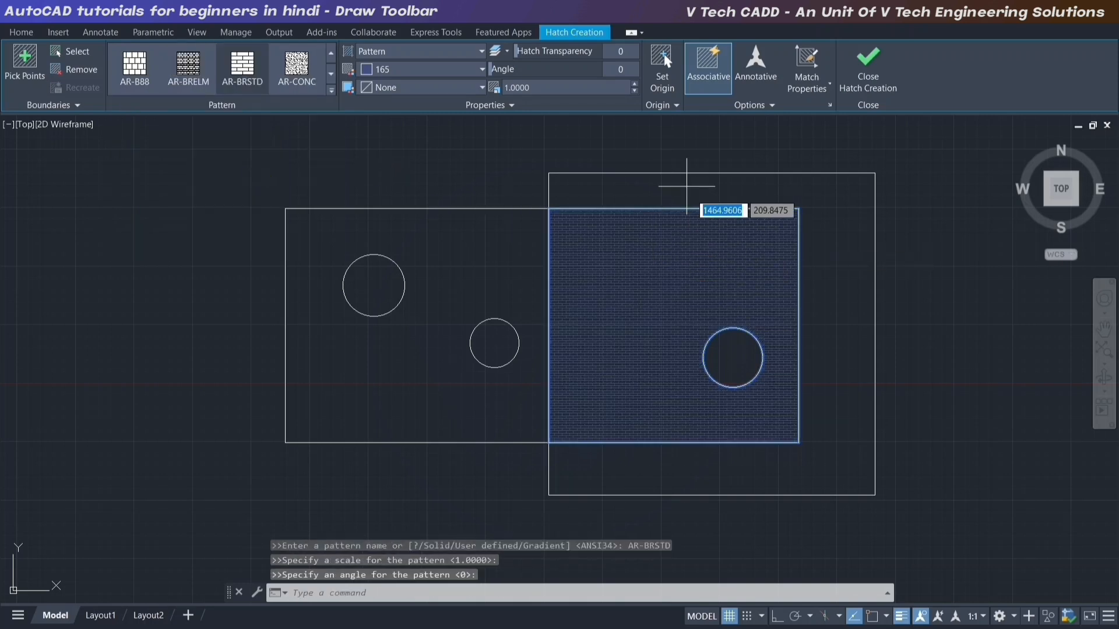
pyautogui.scroll(5, 655, 265)
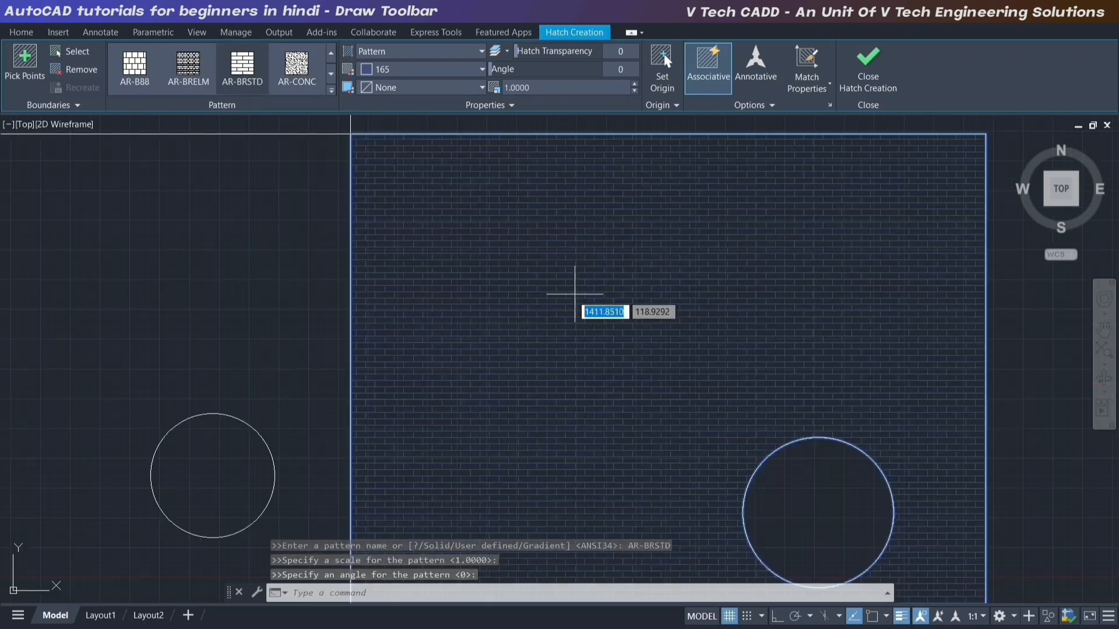
pyautogui.scroll(-3, 559, 279)
pyautogui.scroll(-4, 474, 305)
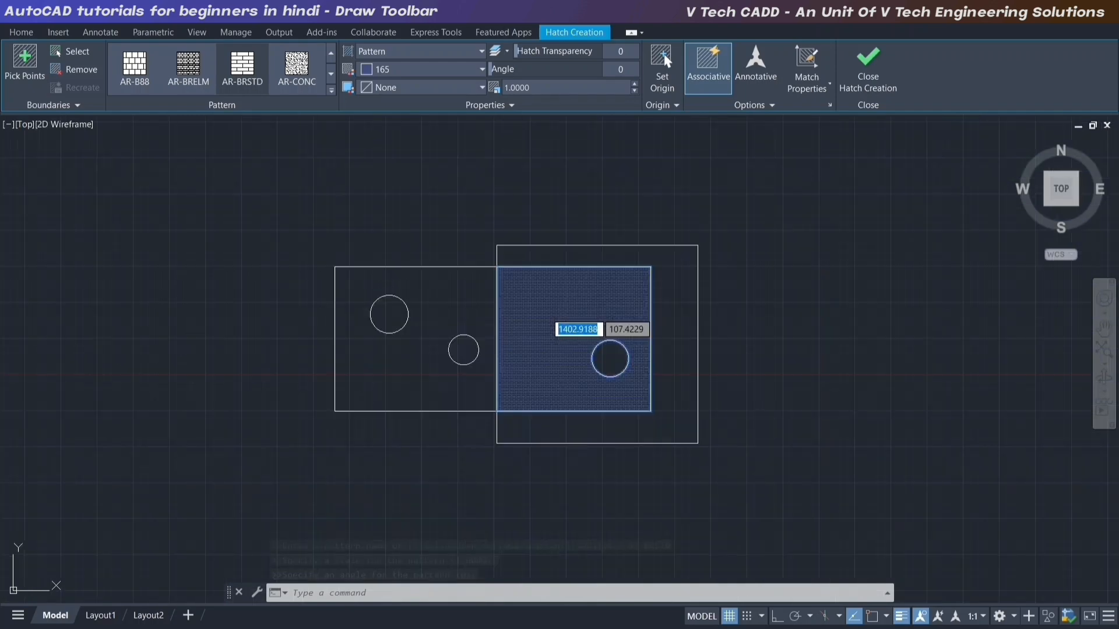
pyautogui.scroll(2, 542, 309)
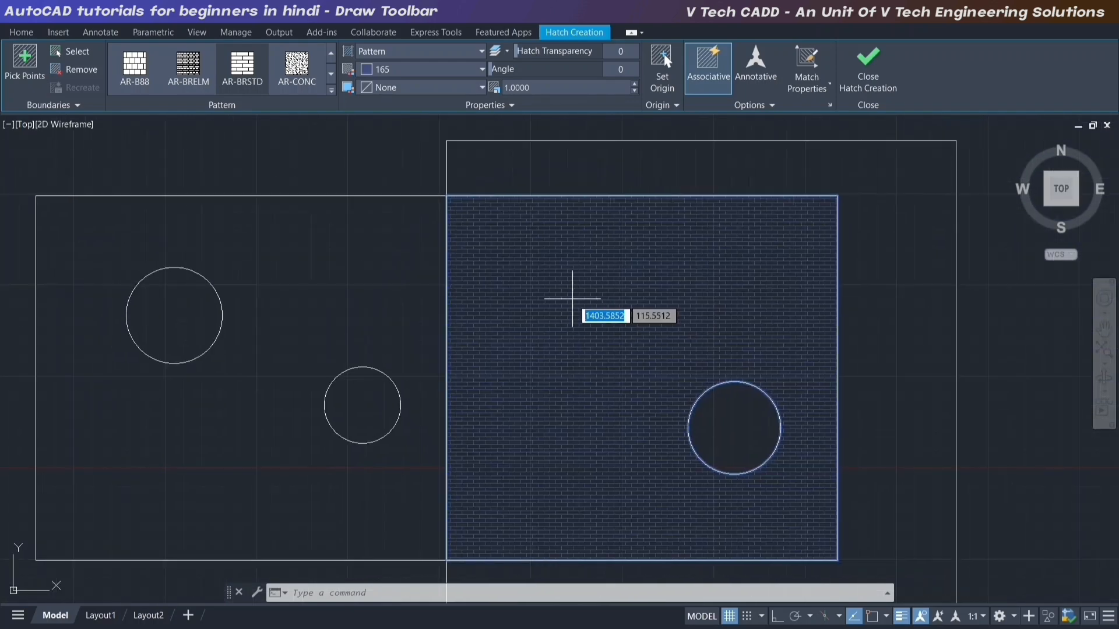
pyautogui.scroll(-2, 577, 301)
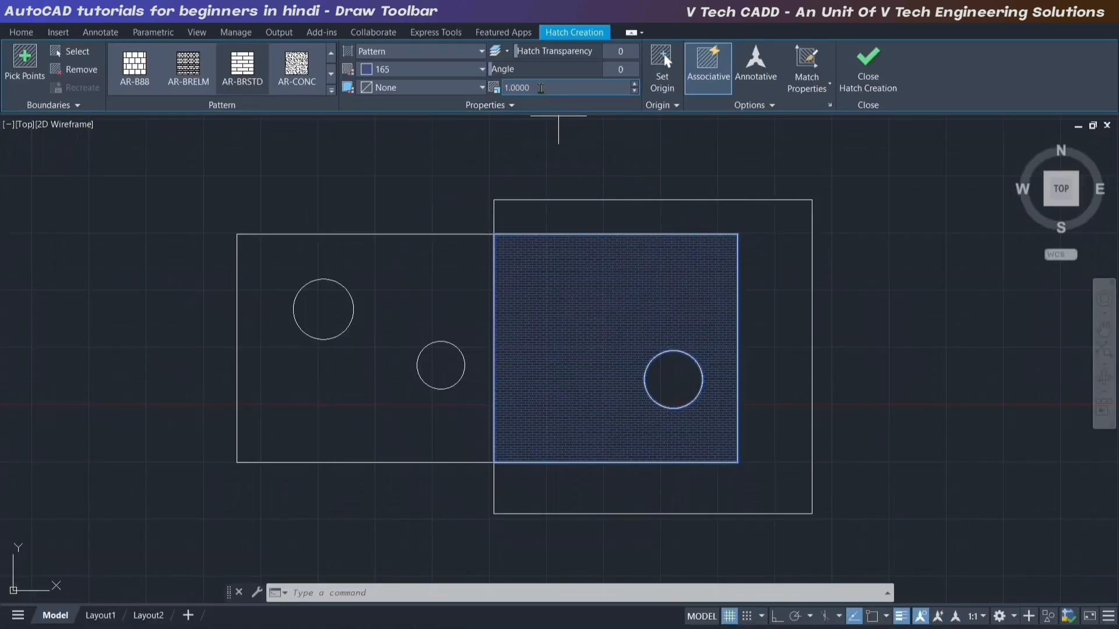
pyautogui.write('10')
pyautogui.press('Return')
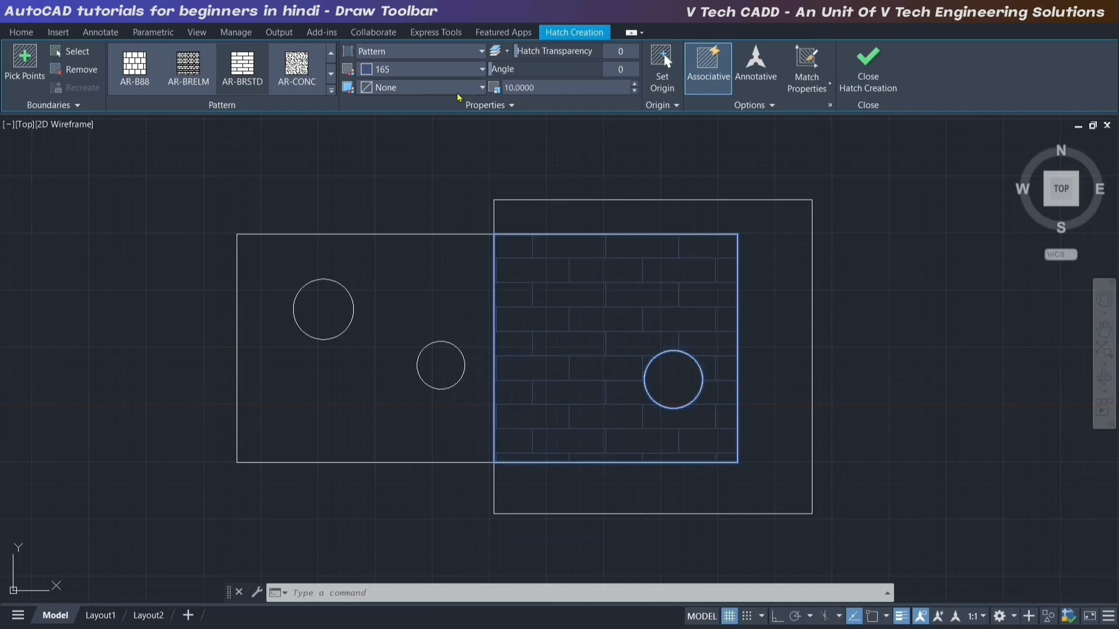
# - Set the brick hatch's colour to red 205,32,39 and finish the hatch
pyautogui.scroll(2, 606, 325)
pyautogui.scroll(-2, 617, 323)
pyautogui.moveTo(627, 322); pyautogui.dragTo(634, 327, button='middle')
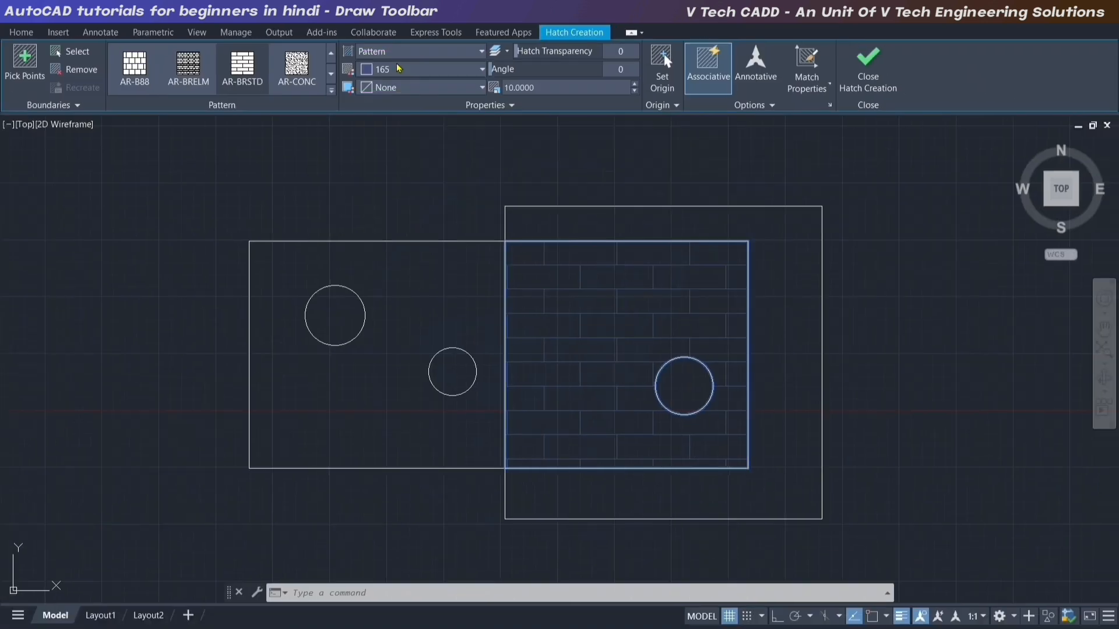
pyautogui.click(414, 69)
pyautogui.click(411, 132)
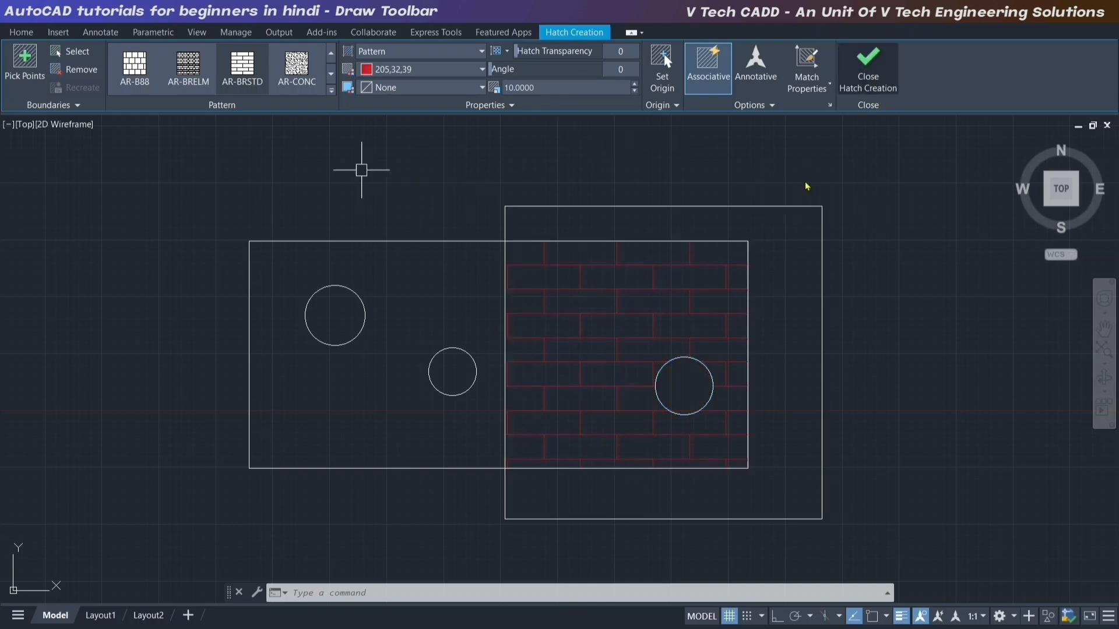
pyautogui.click(868, 67)
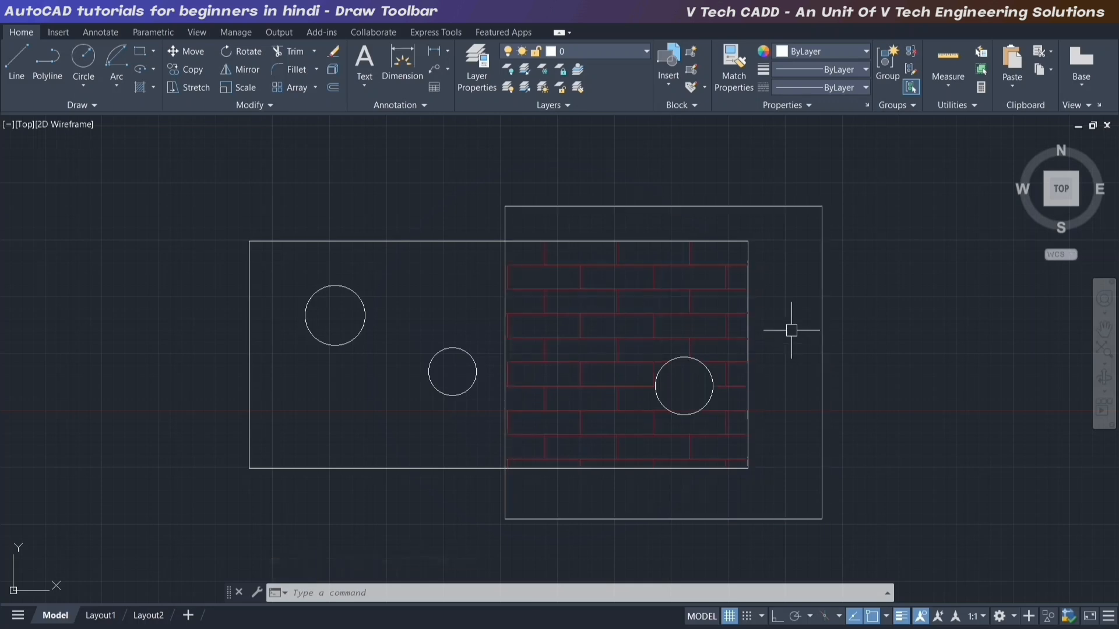
# - Erase the brick hatch and fill the left rectangle's area outside the overlap with a two-colour gradient around its circles
pyautogui.click(701, 318)
pyautogui.press('Delete')
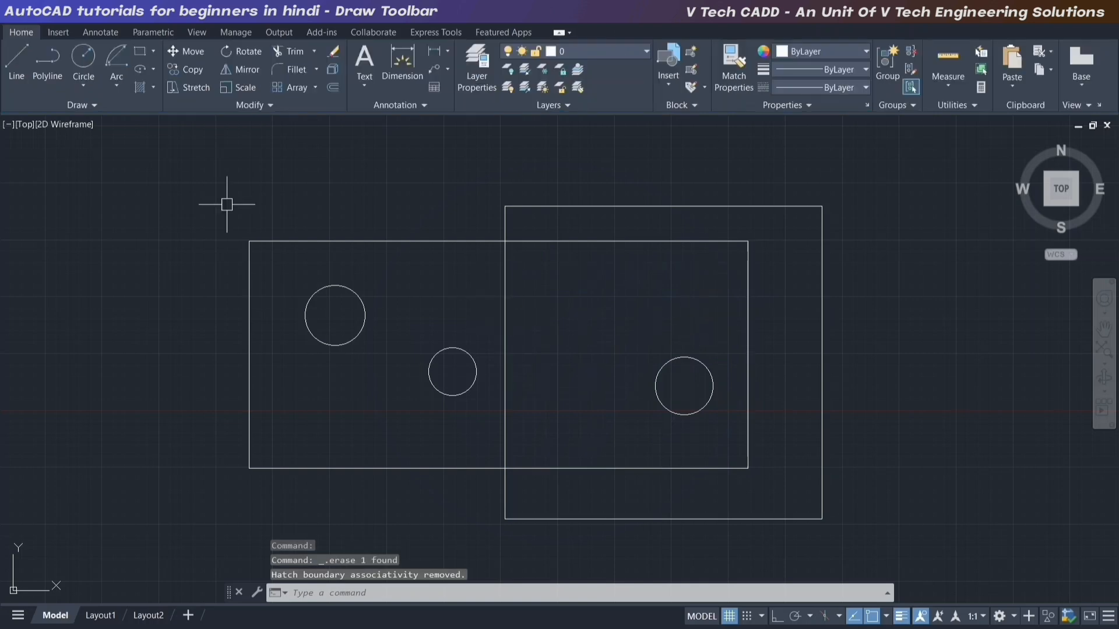
pyautogui.click(152, 87)
pyautogui.click(177, 141)
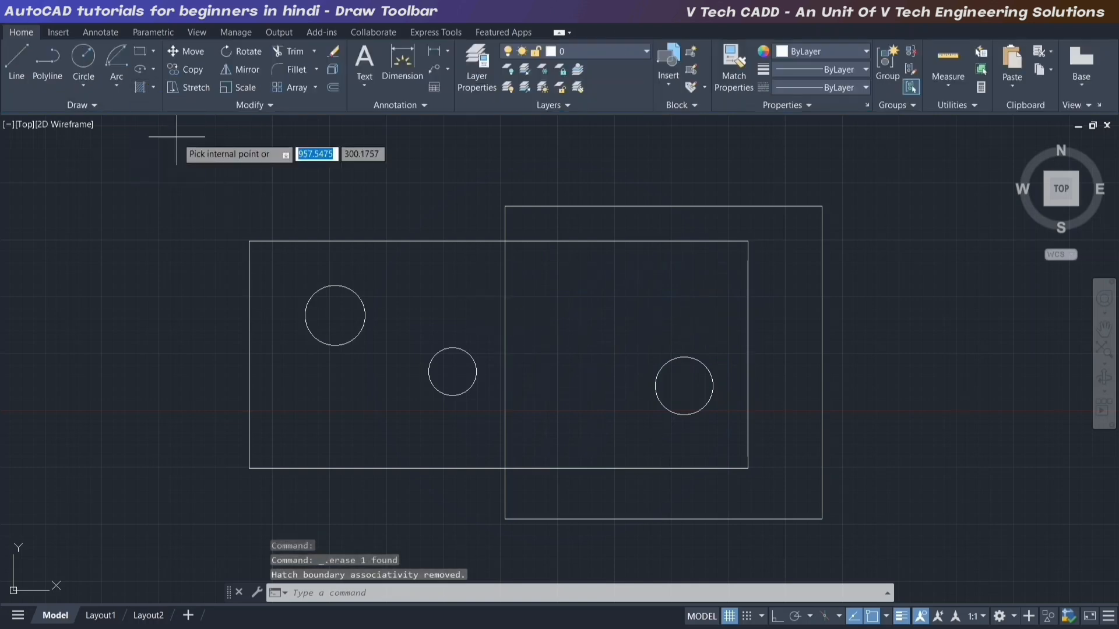
pyautogui.click(453, 310)
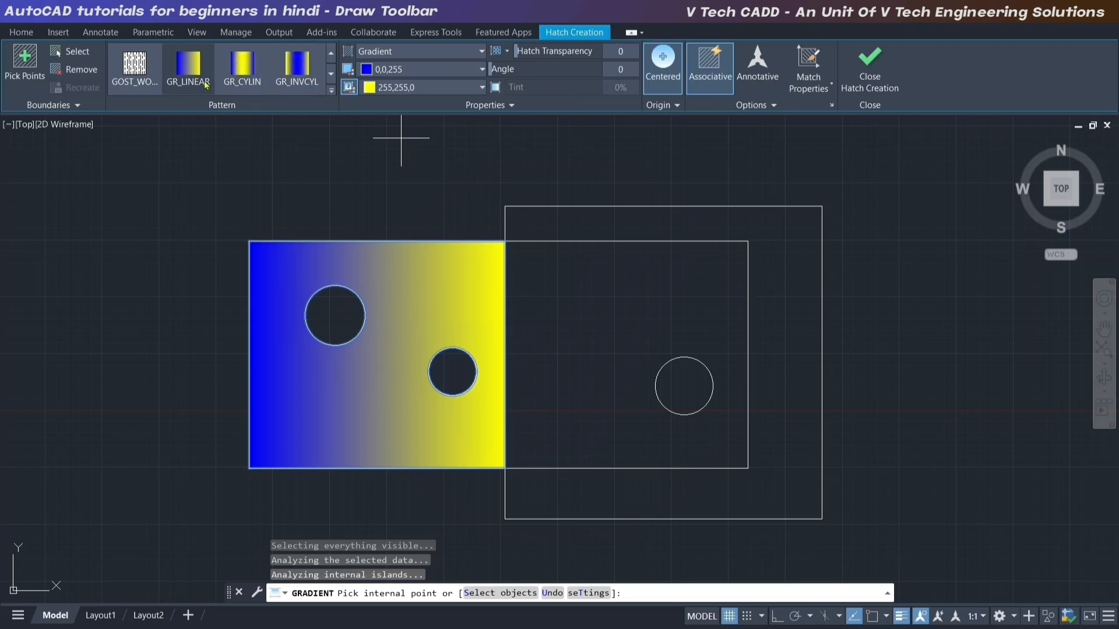
# - Set the gradient's colours to Yellow and 205,32,39, trying the GR_CYLIN pattern before applying GR_LINEAR
pyautogui.click(245, 74)
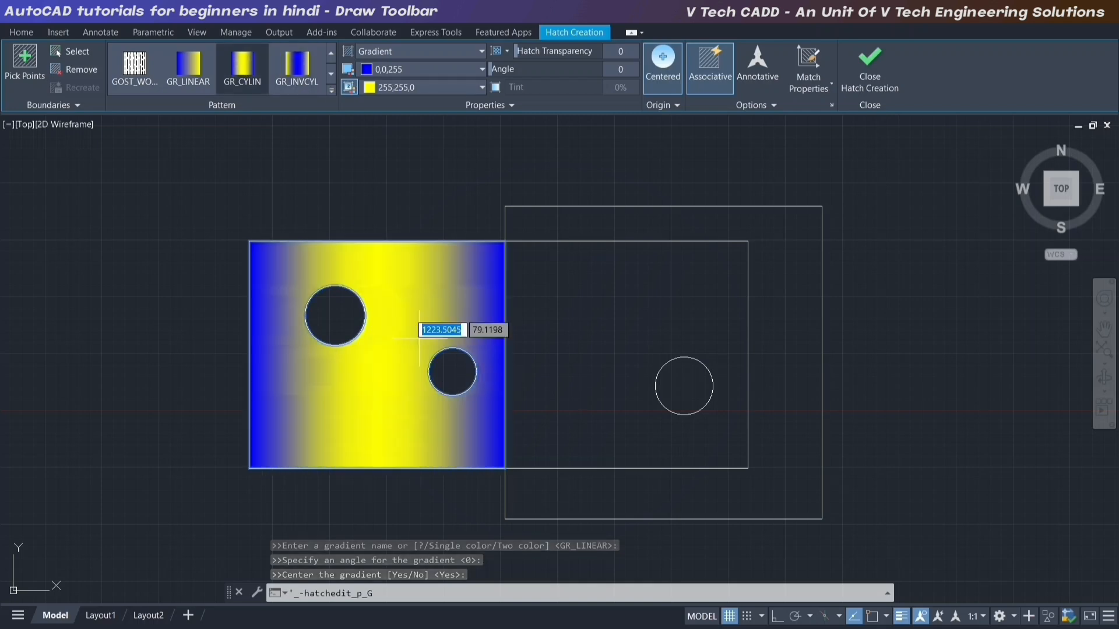
pyautogui.click(408, 86)
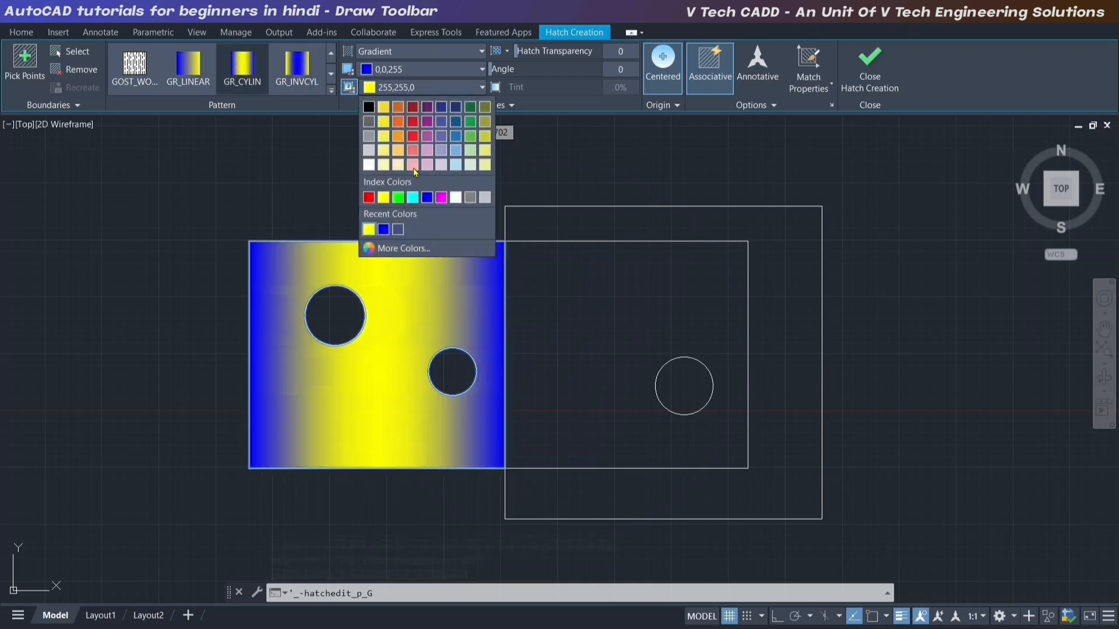
pyautogui.click(413, 126)
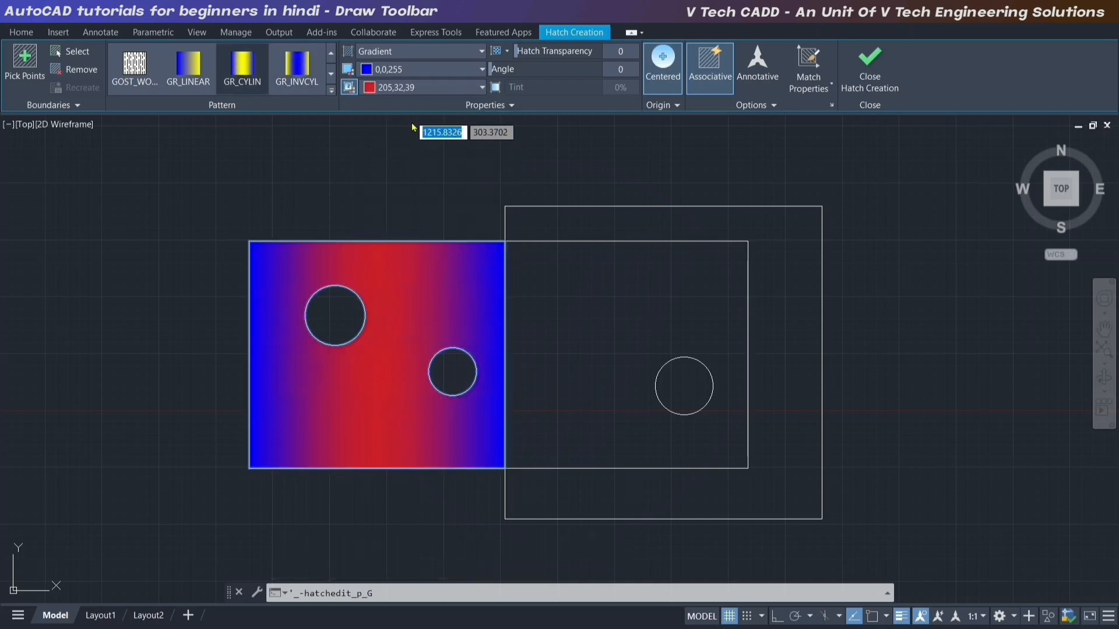
pyautogui.click(403, 73)
pyautogui.click(381, 179)
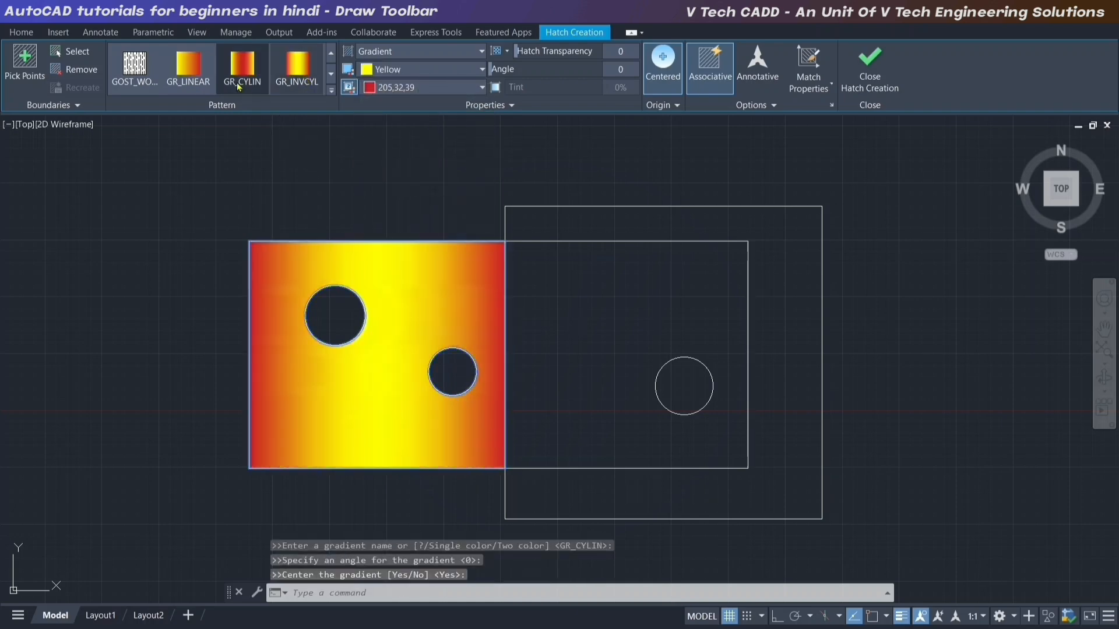
pyautogui.click(213, 80)
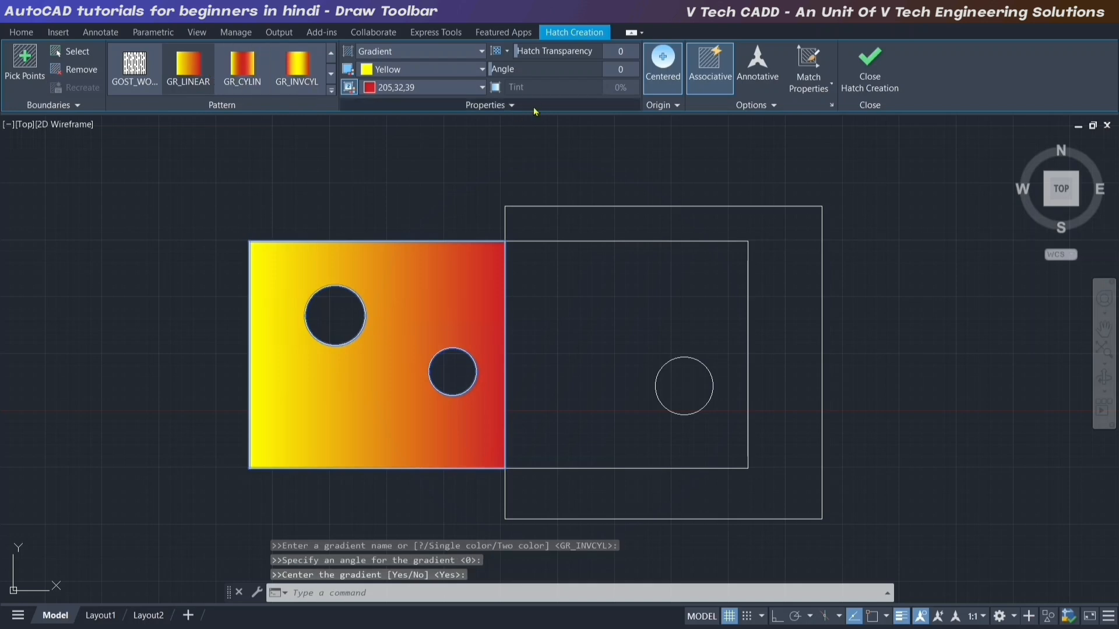
# - Finish the gradient fill and erase it from the left rectangle
pyautogui.click(848, 76)
pyautogui.click(444, 306)
pyautogui.press('Delete')
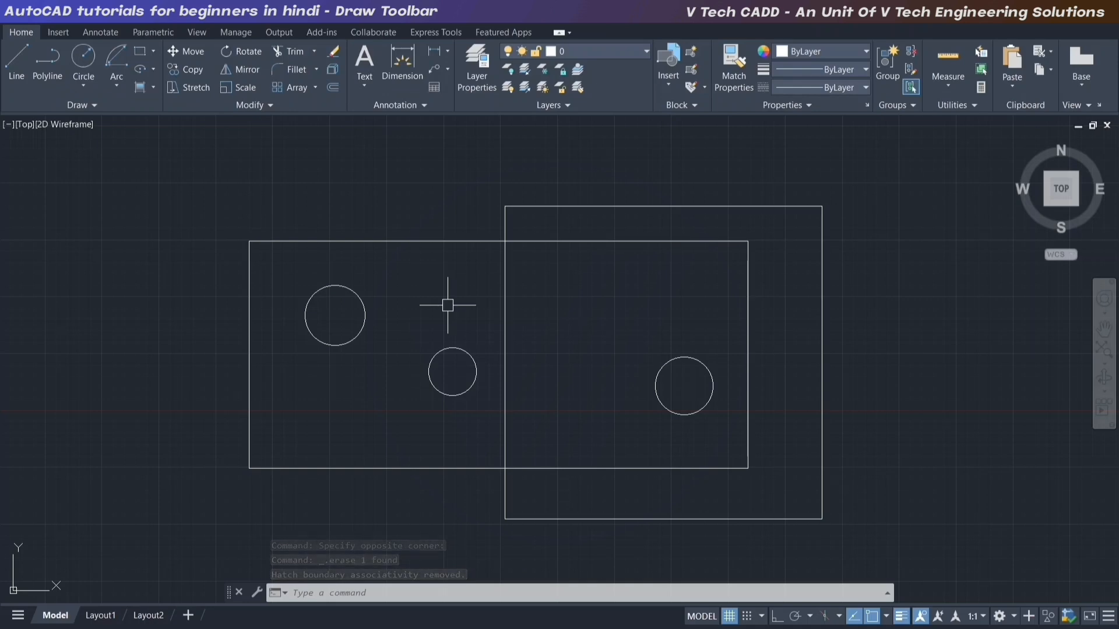
# - Create a boundary polyline from an internal point in the right rectangle's area outside the overlap
pyautogui.click(154, 88)
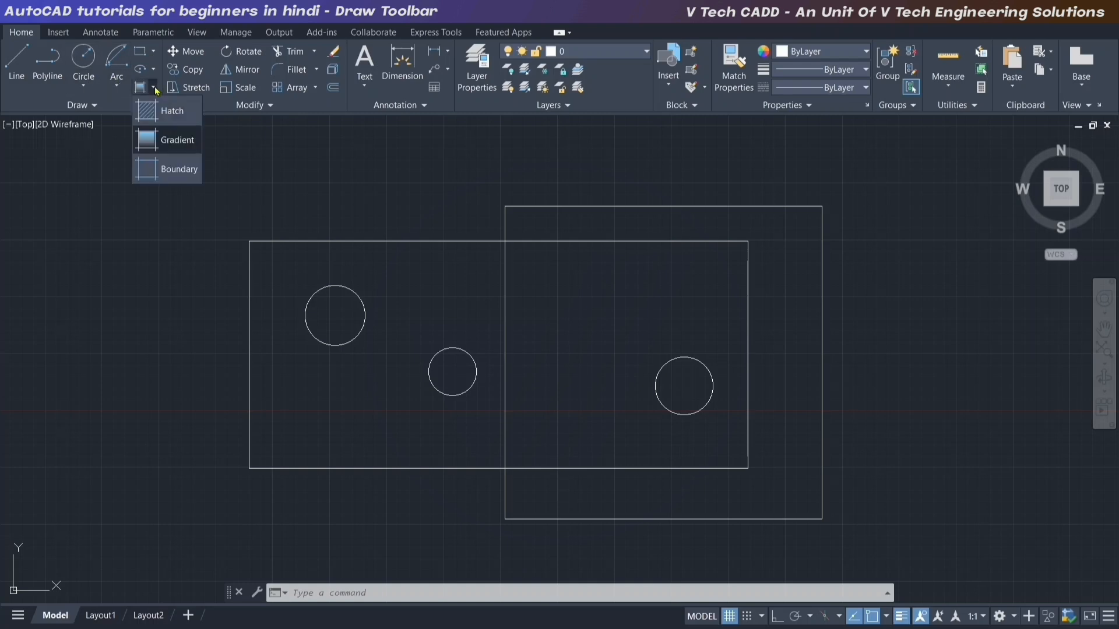
pyautogui.click(183, 174)
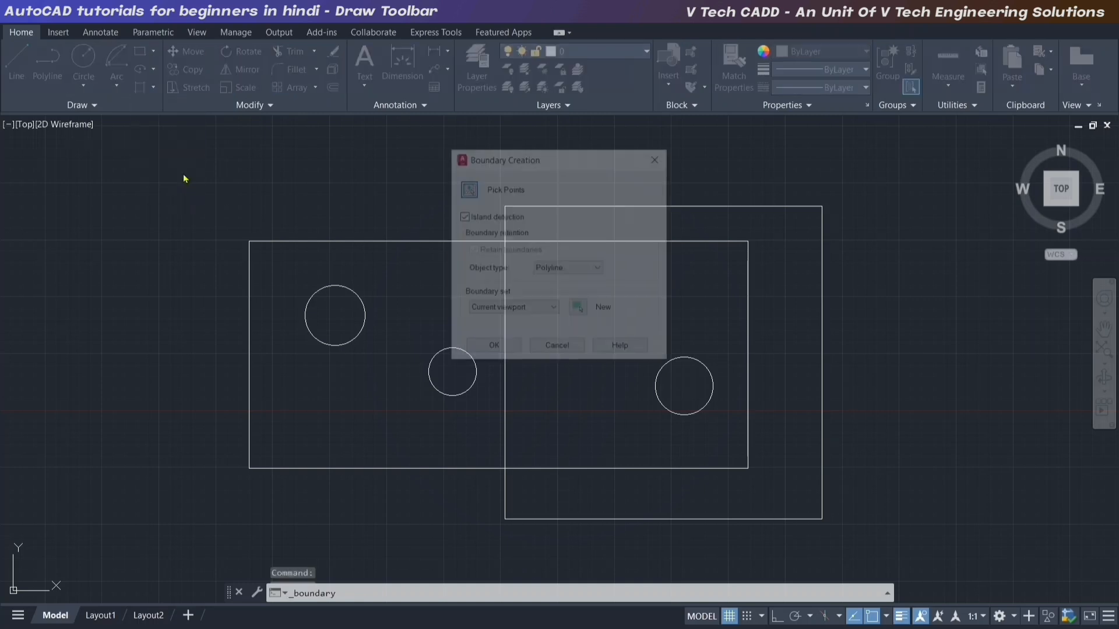
pyautogui.click(467, 188)
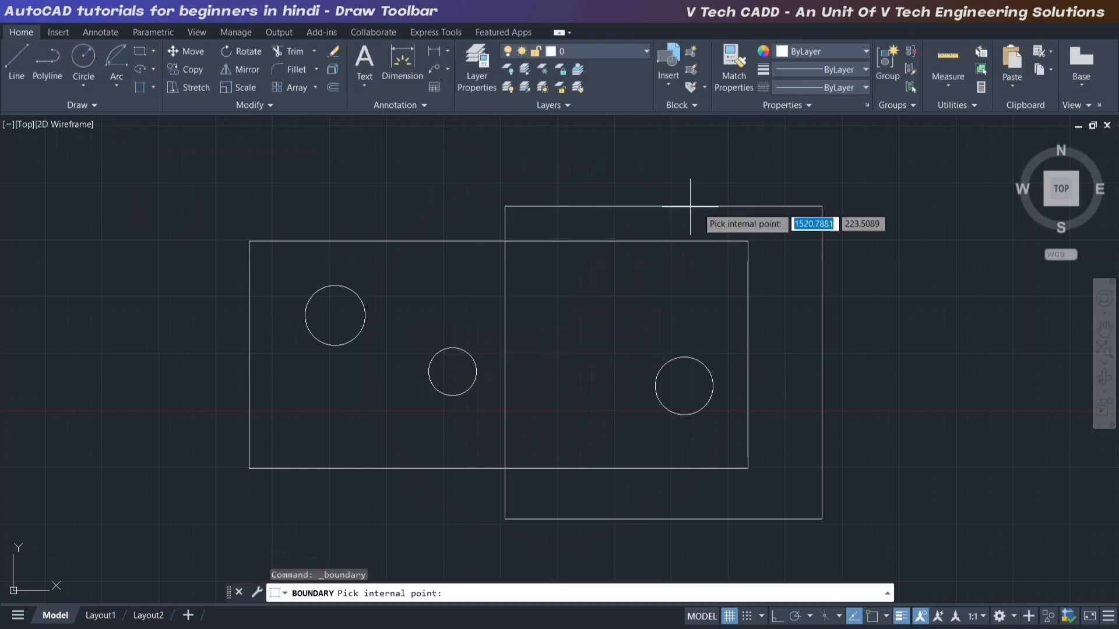
pyautogui.click(784, 281)
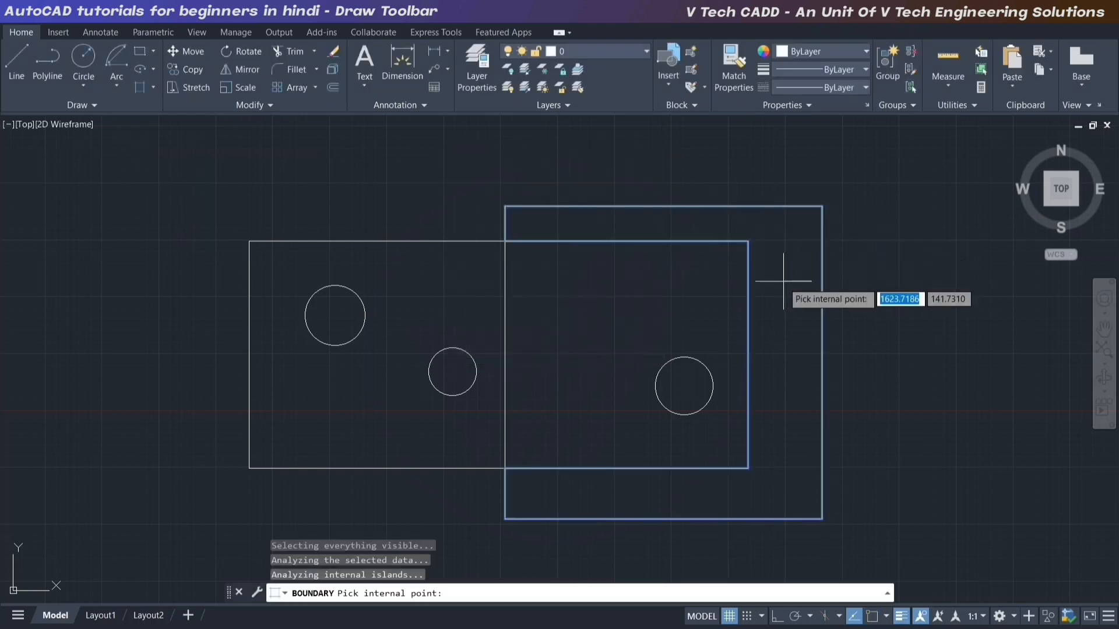
pyautogui.press('Return')
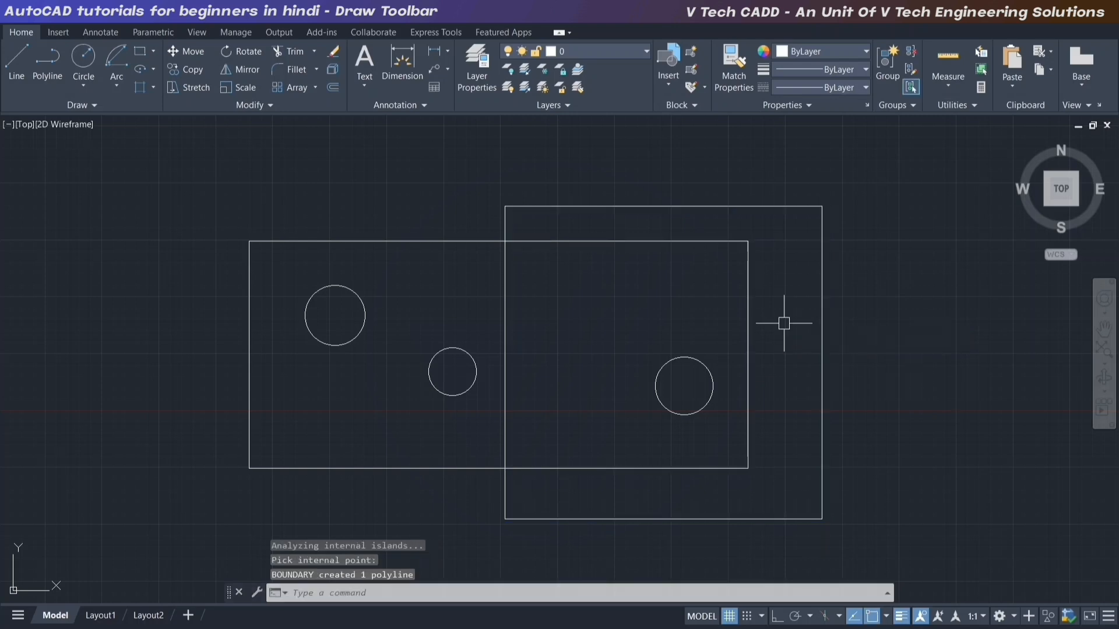
# - Select the new boundary polyline to inspect its outline, then clear the selection
pyautogui.click(790, 205)
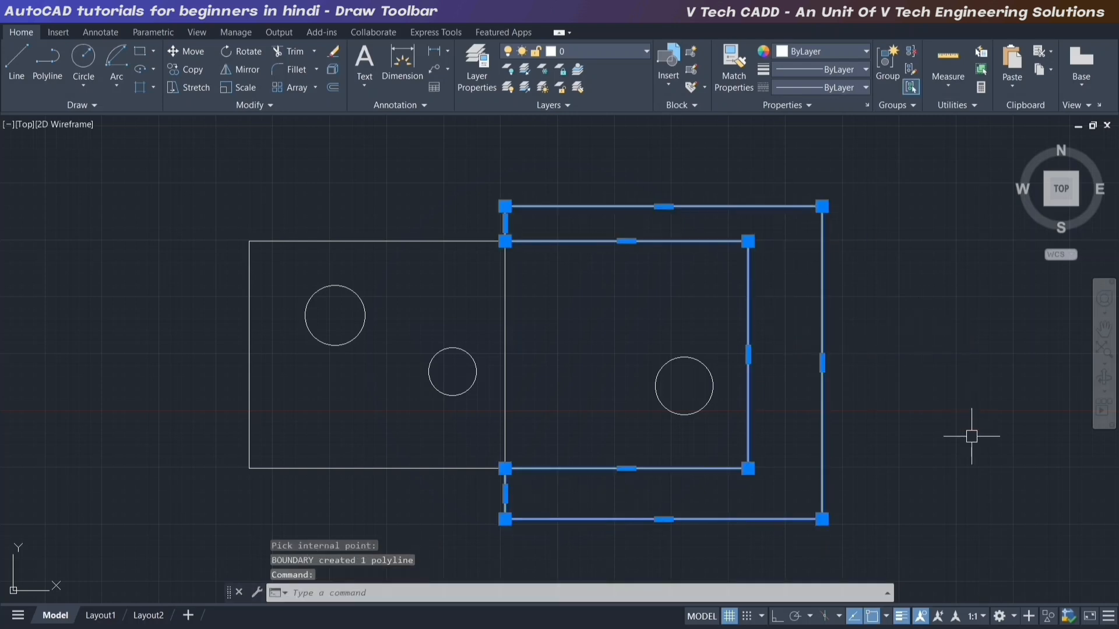
pyautogui.press('Escape')
pyautogui.press('Escape')
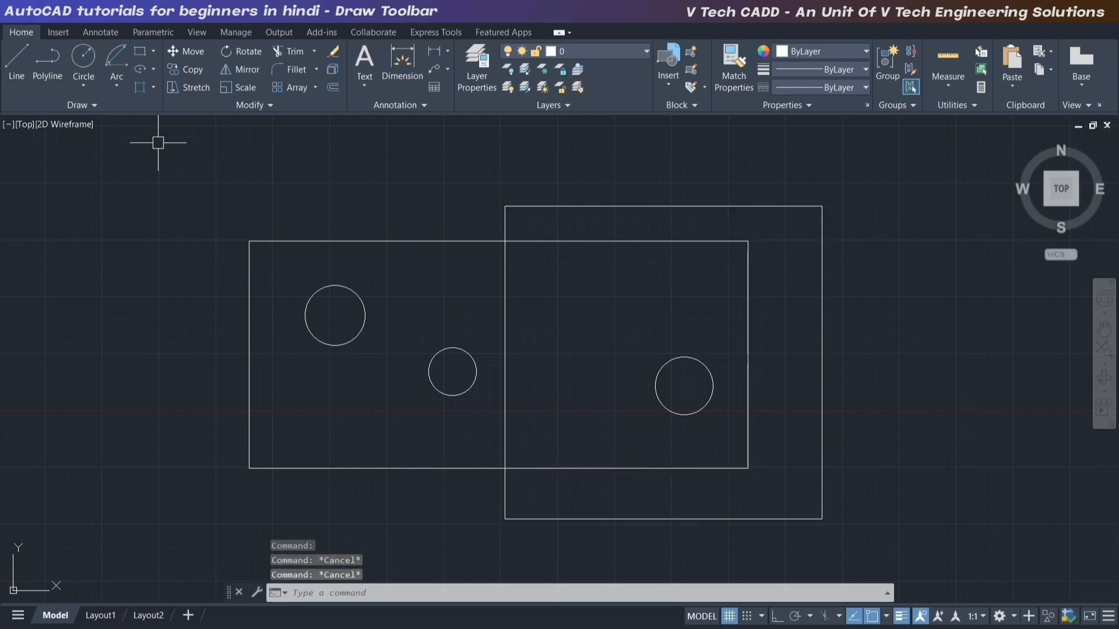
# - Apply a solid red hatch by selecting the C-shaped boundary polyline as the object
pyautogui.click(154, 88)
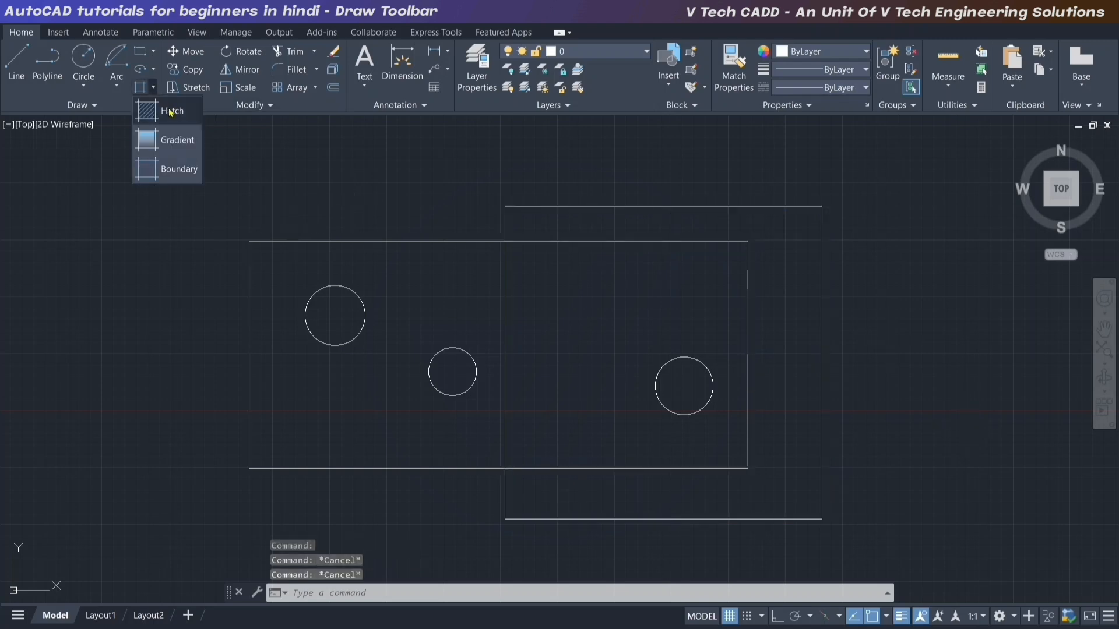
pyautogui.click(173, 114)
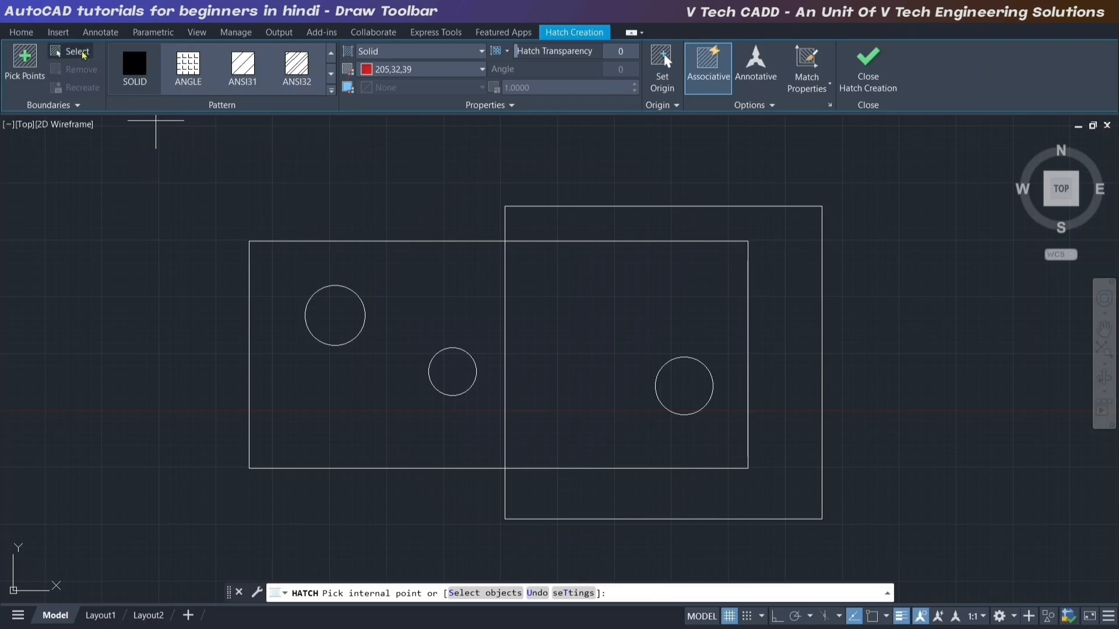
pyautogui.click(73, 51)
pyautogui.click(722, 207)
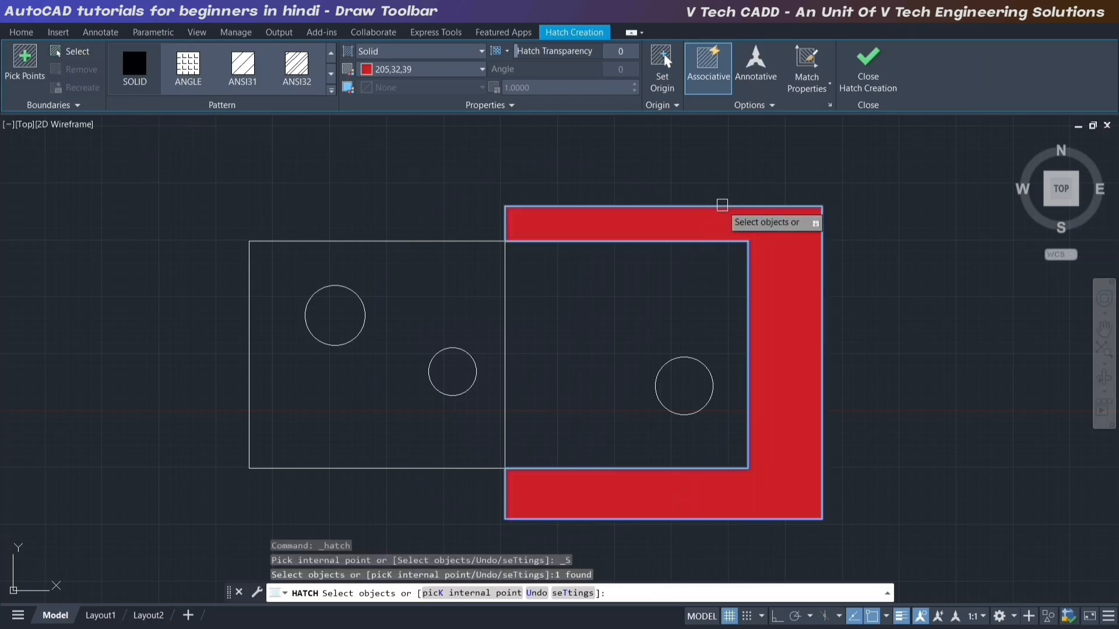
pyautogui.rightClick(919, 231)
pyautogui.click(942, 235)
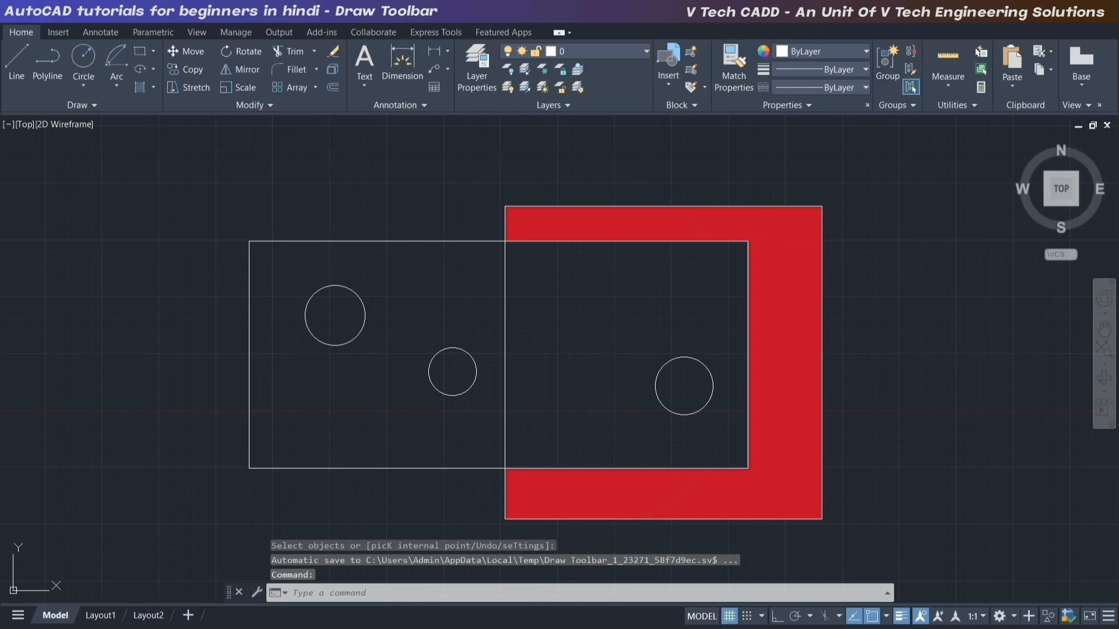
# - Undo the solid hatch and the boundary polyline, and check the outline of the original right rectangle
pyautogui.hotkey('ctrl', 'z')
pyautogui.hotkey('ctrl', 'z')
pyautogui.click(717, 205)
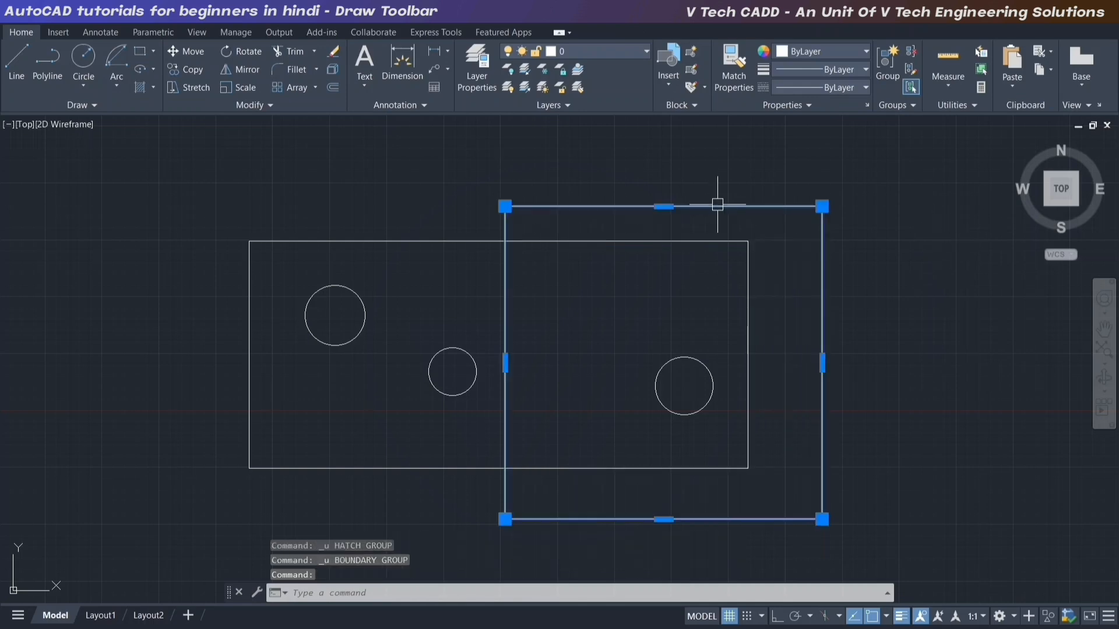
pyautogui.press('Escape')
# - Apply a solid red hatch by selecting the whole right rectangle as the object
pyautogui.click(153, 86)
pyautogui.click(164, 117)
pyautogui.click(69, 52)
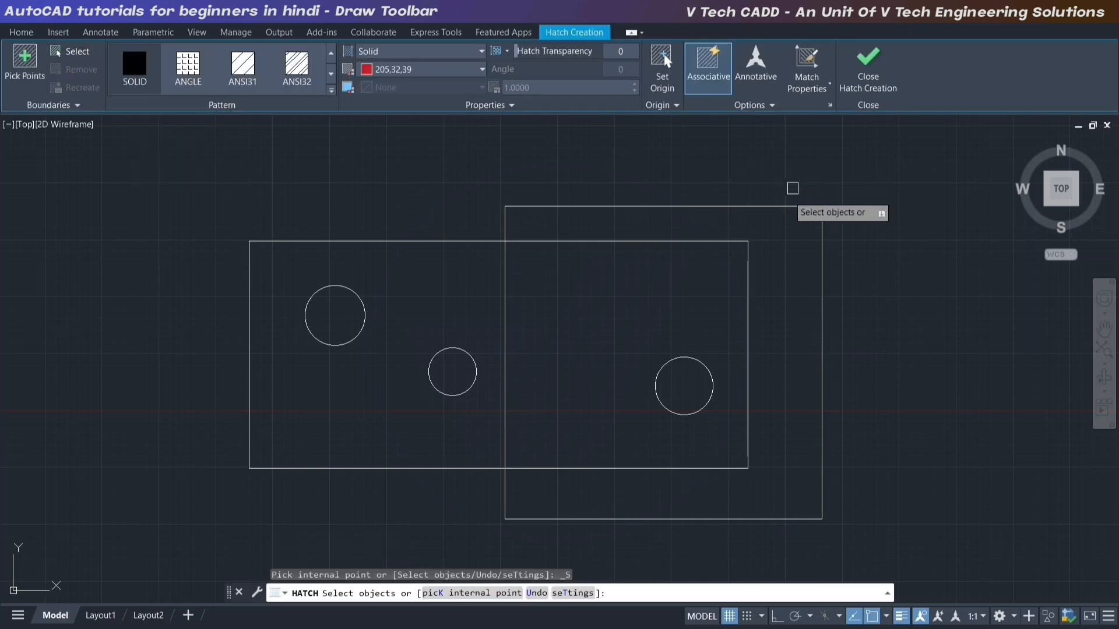
pyautogui.click(782, 206)
pyautogui.rightClick(892, 254)
pyautogui.click(917, 257)
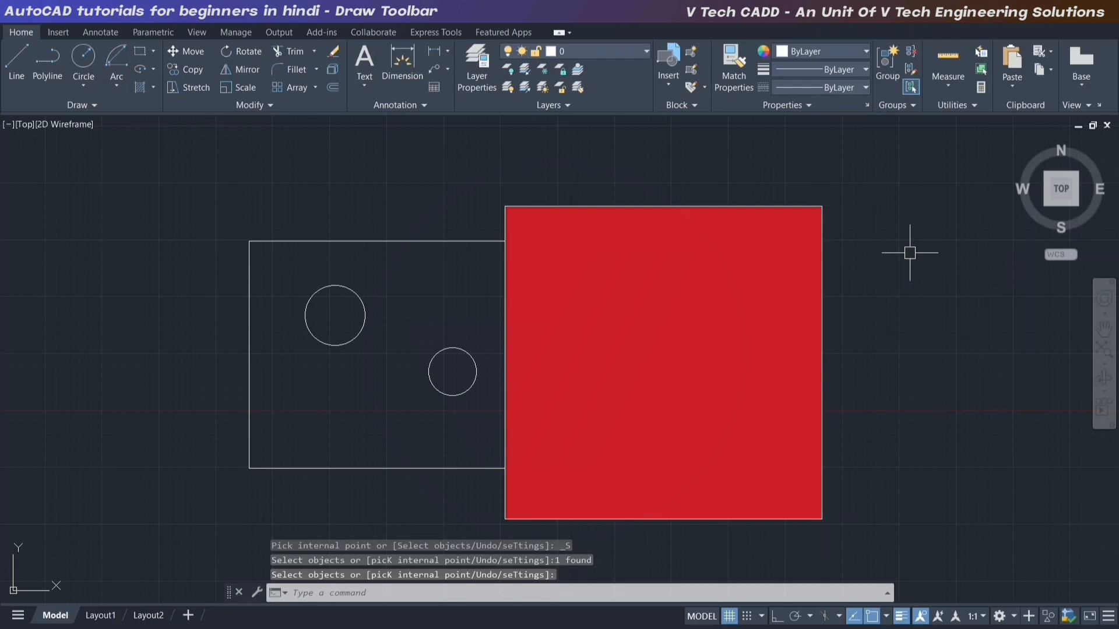
# - Undo the rectangle's solid hatch and create a boundary polyline around the right rectangle's area outside the overlap
pyautogui.hotkey('ctrl', 'z')
pyautogui.click(156, 89)
pyautogui.click(172, 171)
pyautogui.click(467, 187)
pyautogui.click(783, 240)
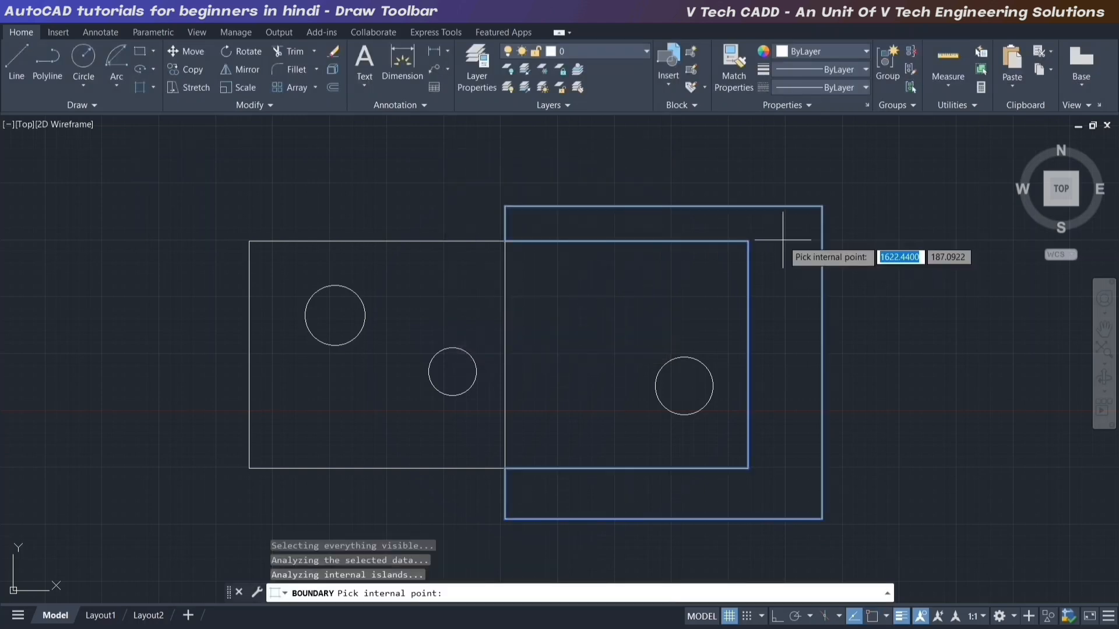
pyautogui.press('Return')
# - Hatch the C-shaped boundary polyline with solid red 205,32,39 by selecting it as the object
pyautogui.click(153, 89)
pyautogui.click(172, 108)
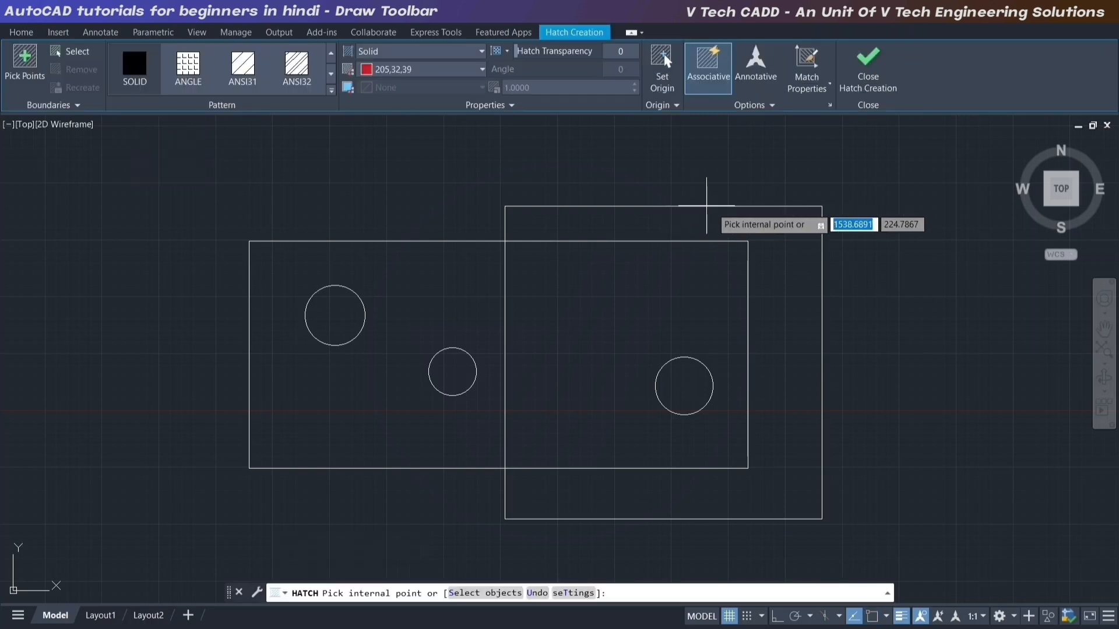
pyautogui.click(73, 53)
pyautogui.click(822, 223)
pyautogui.press('Return')
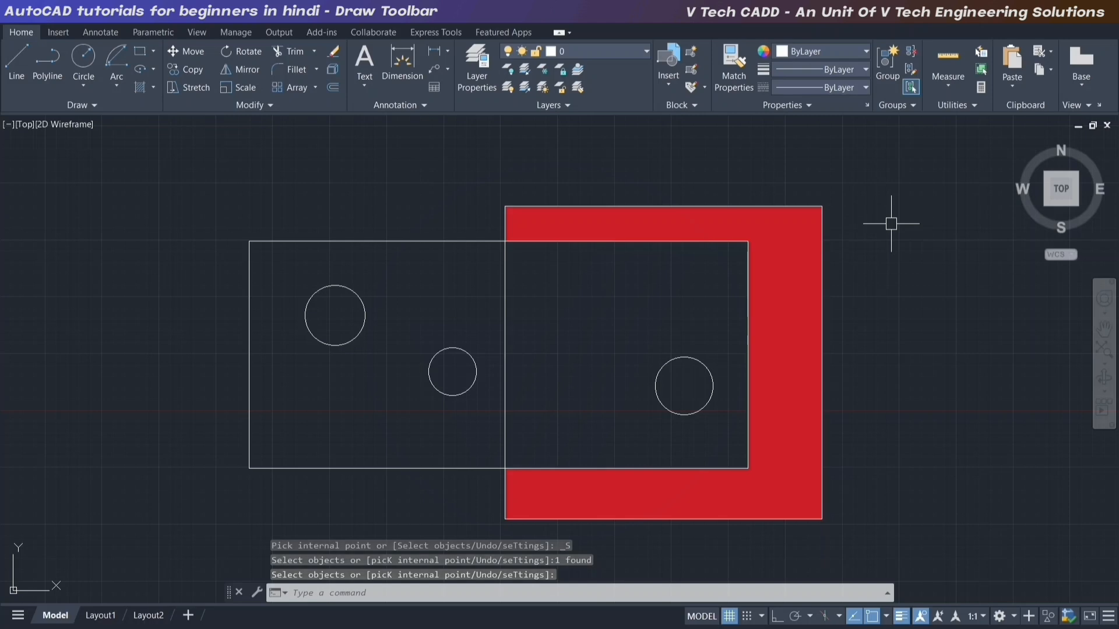
# - Erase all the rectangles, circles, boundary and hatch from the drawing
pyautogui.click(889, 165)
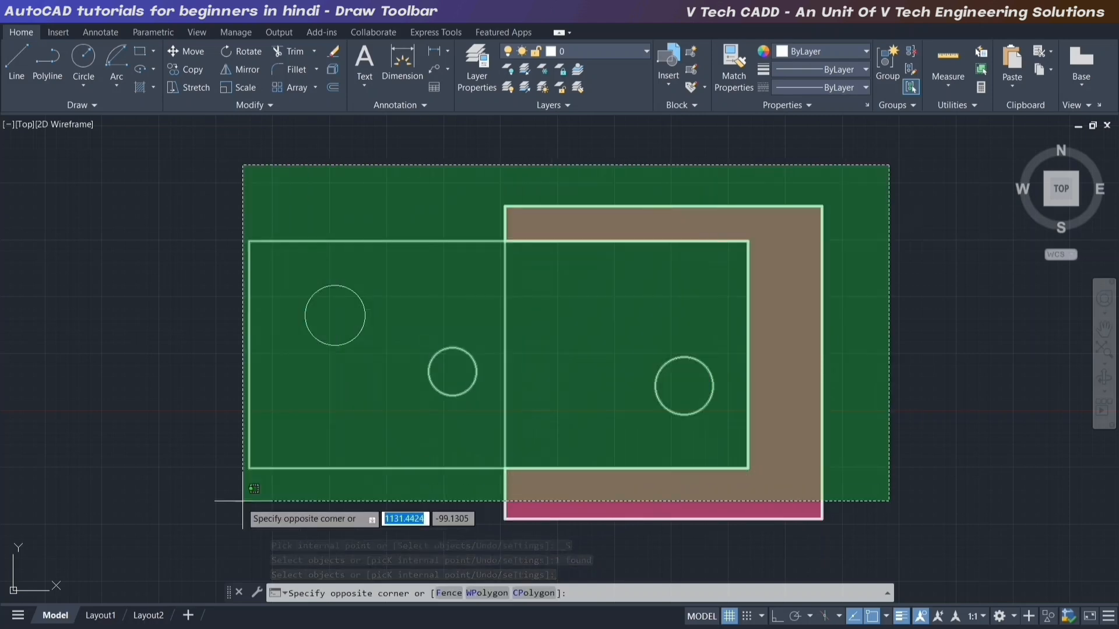
pyautogui.click(160, 517)
pyautogui.press('Delete')
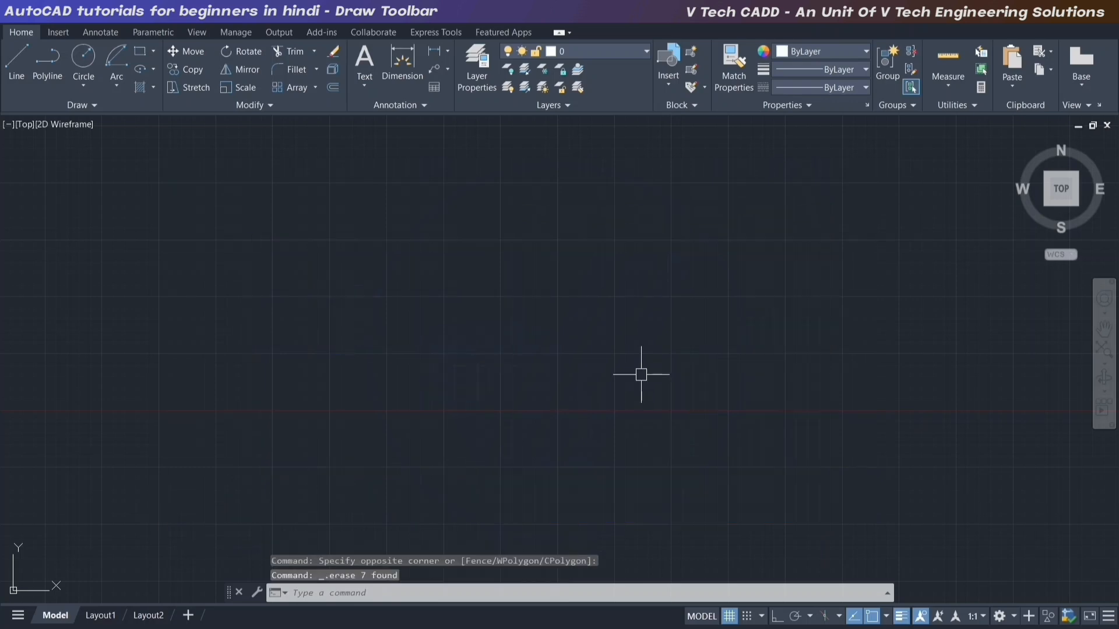